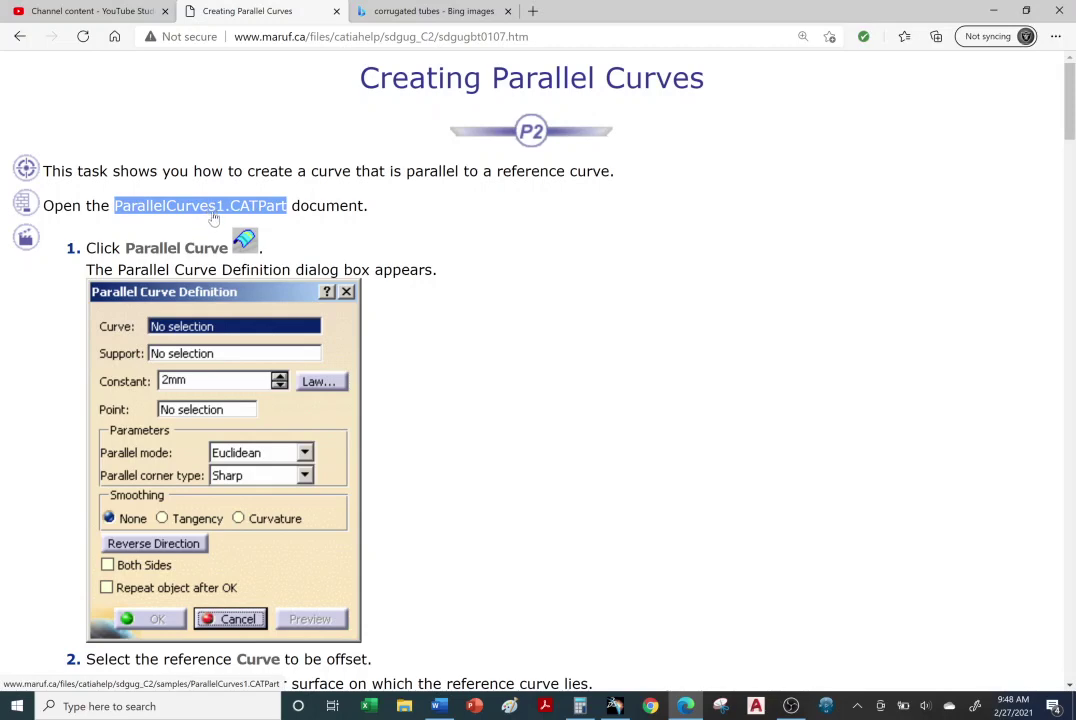
Download ParallelCurves1.CATPart from the Creating Parallel Curves help page and open it in CATIA.
{"action": "left_click", "coordinate": [202, 415]}
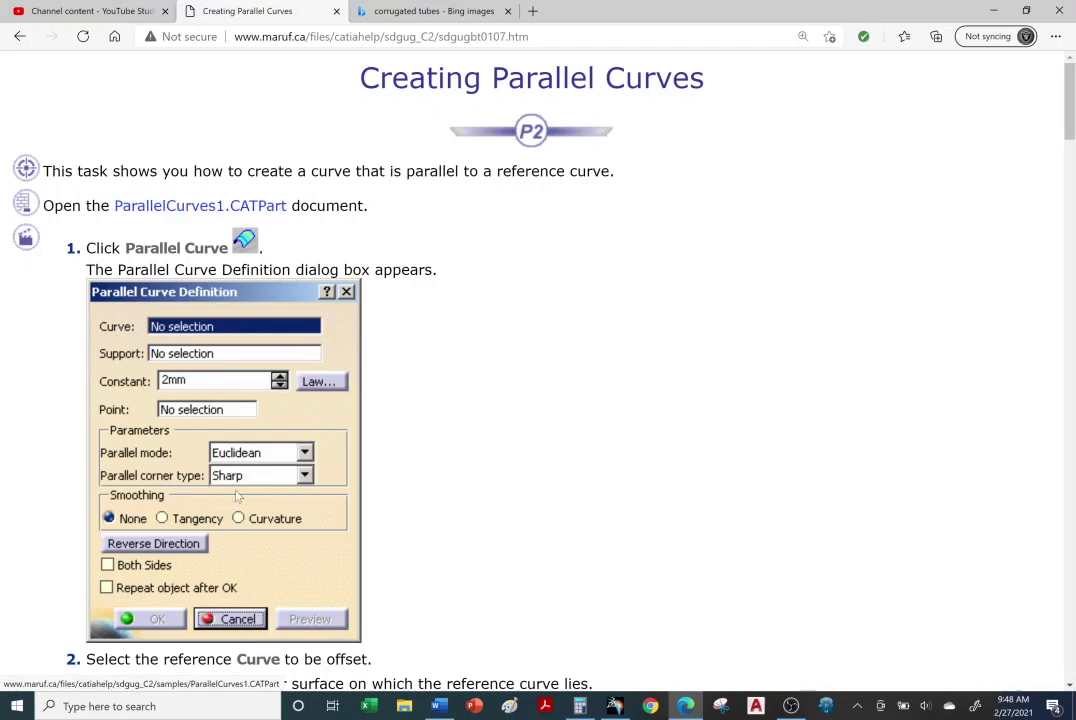
{"action": "left_click", "coordinate": [165, 208]}
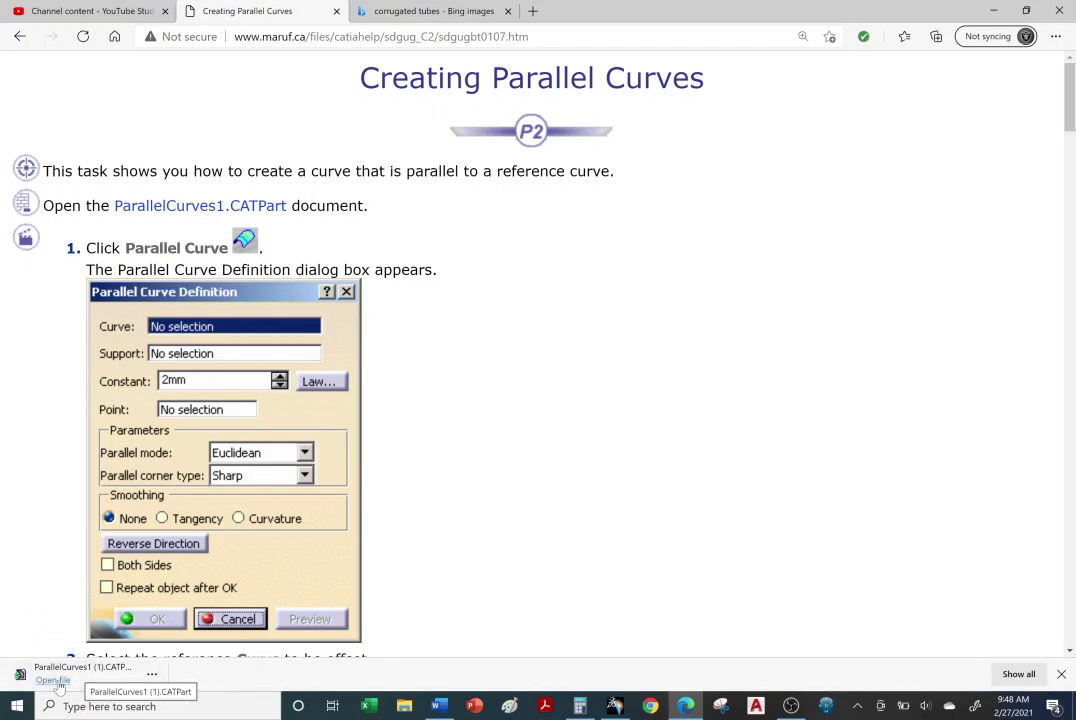
{"action": "left_click", "coordinate": [55, 680]}
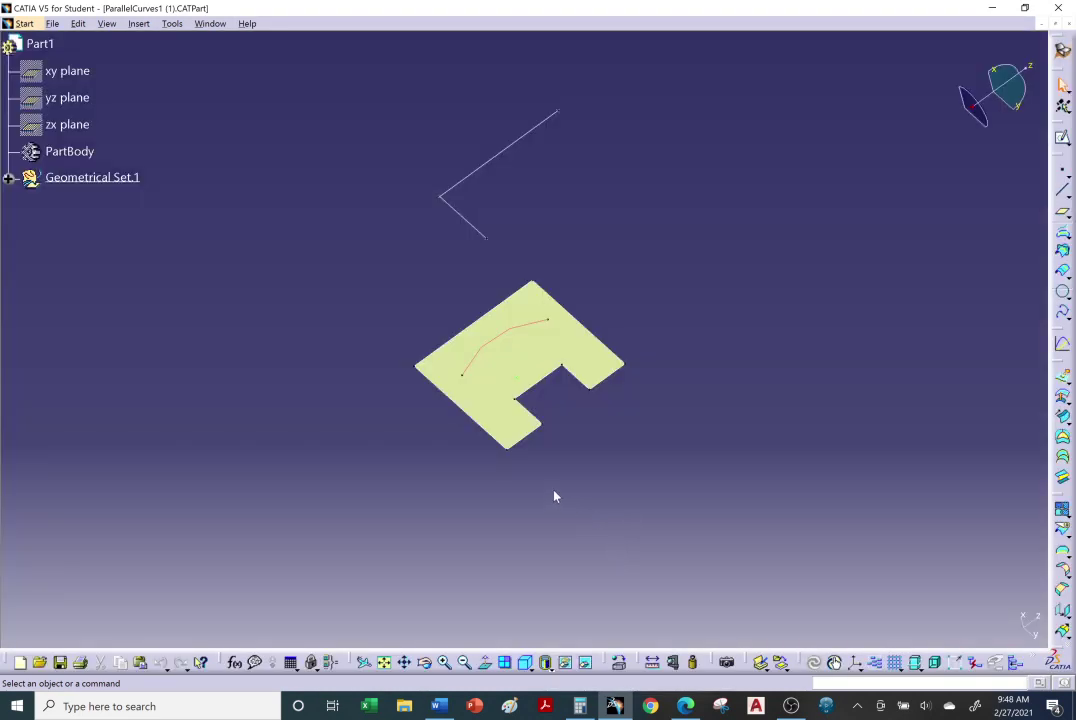
Give Geometrical Set.1 a brown fill and make its lines and curves green with 0.7 mm thickness.
{"action": "right_click", "coordinate": [110, 180]}
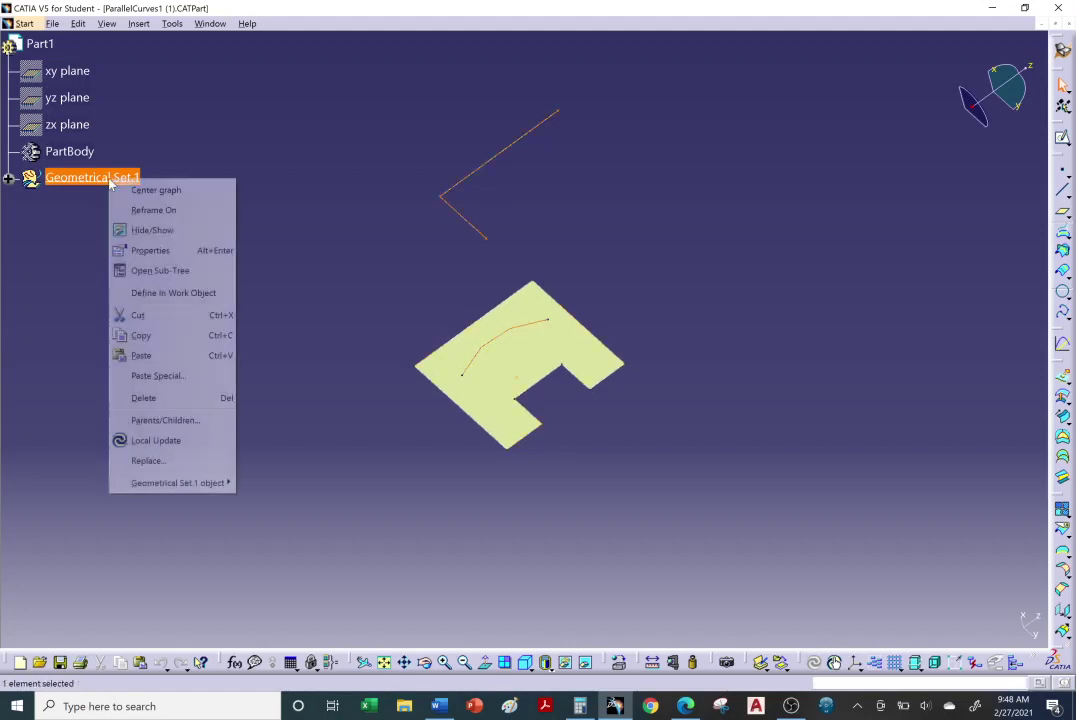
{"action": "left_click", "coordinate": [155, 250]}
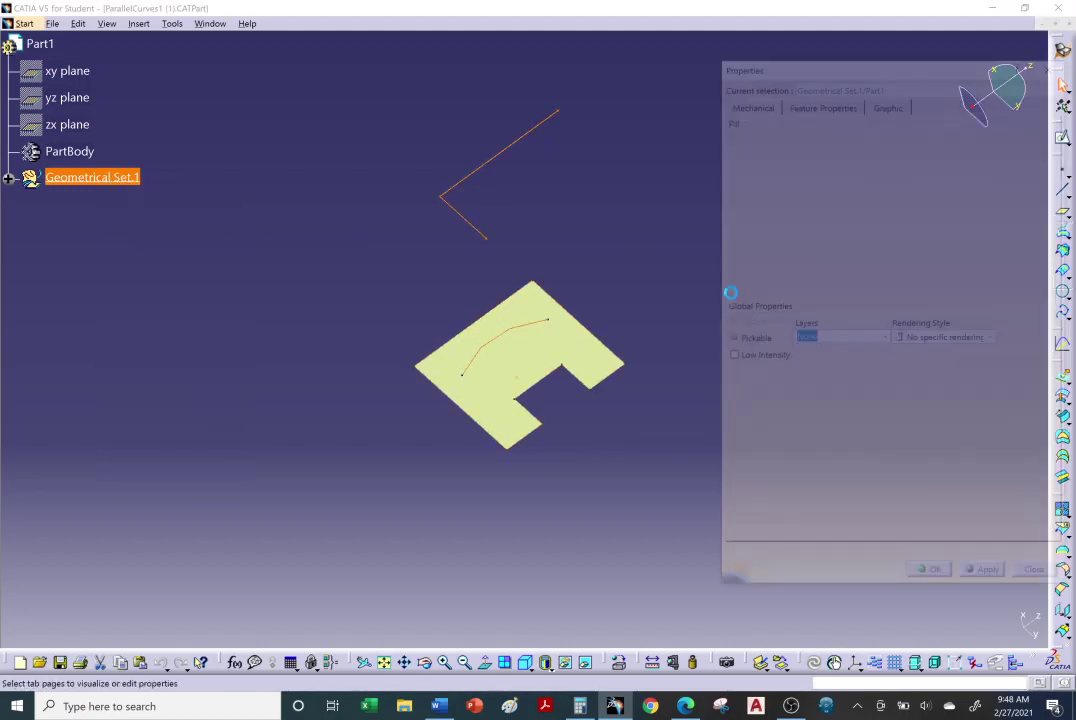
{"action": "left_click", "coordinate": [790, 150]}
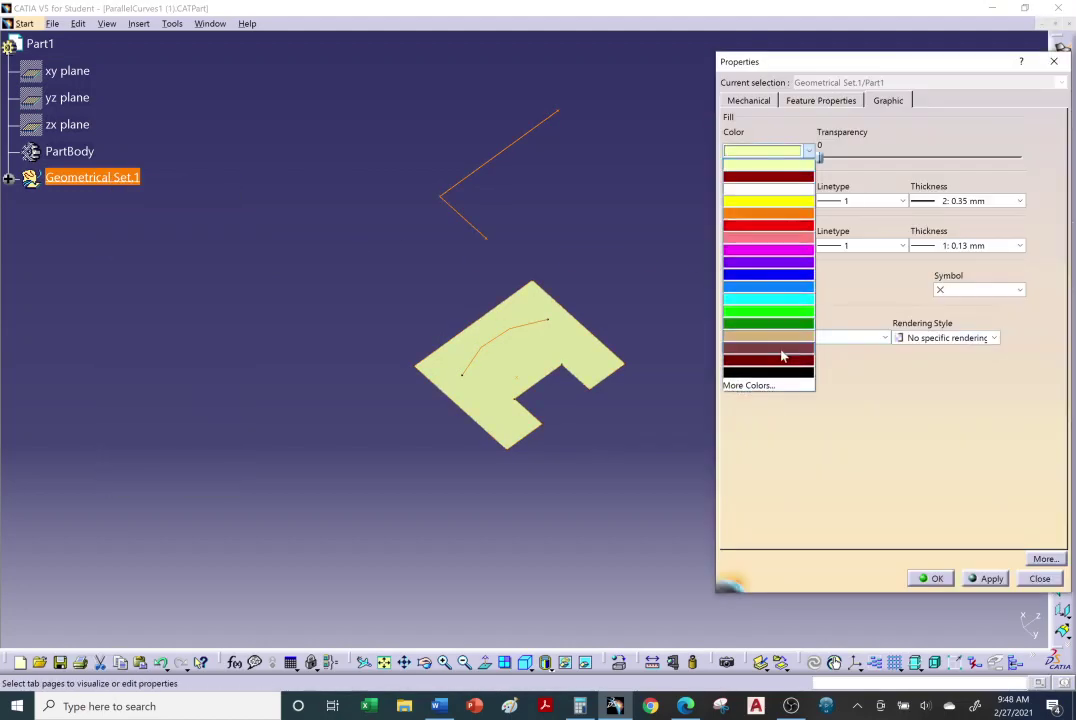
{"action": "left_click", "coordinate": [783, 356]}
{"action": "left_click", "coordinate": [780, 246]}
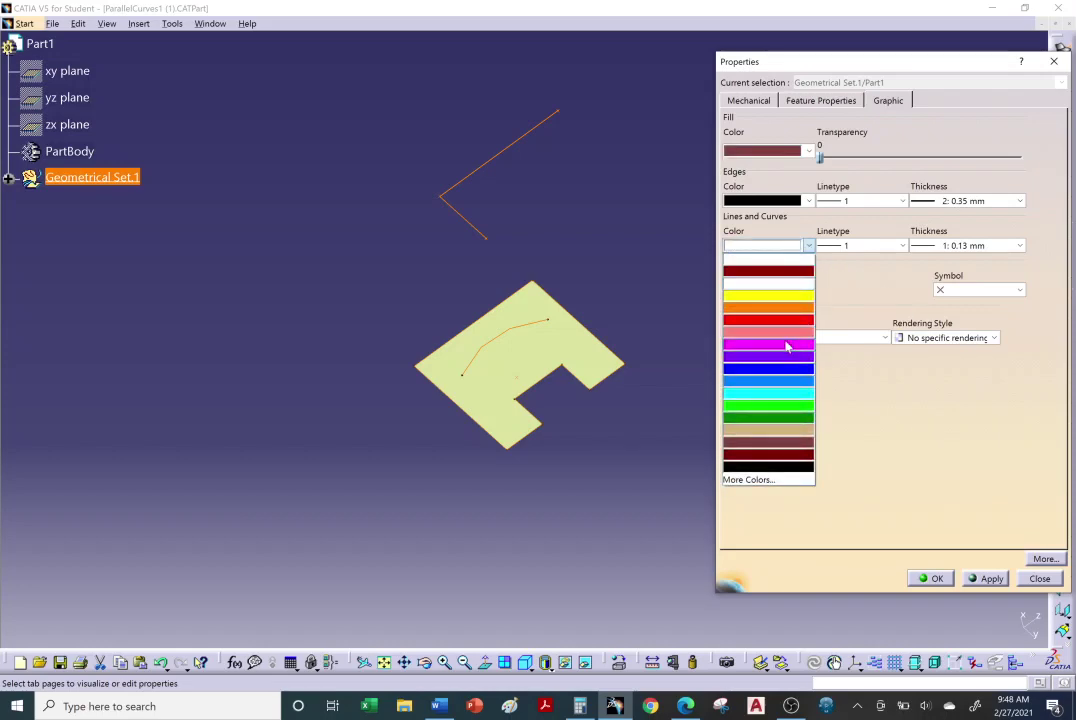
{"action": "left_click", "coordinate": [780, 408]}
{"action": "left_click", "coordinate": [950, 246]}
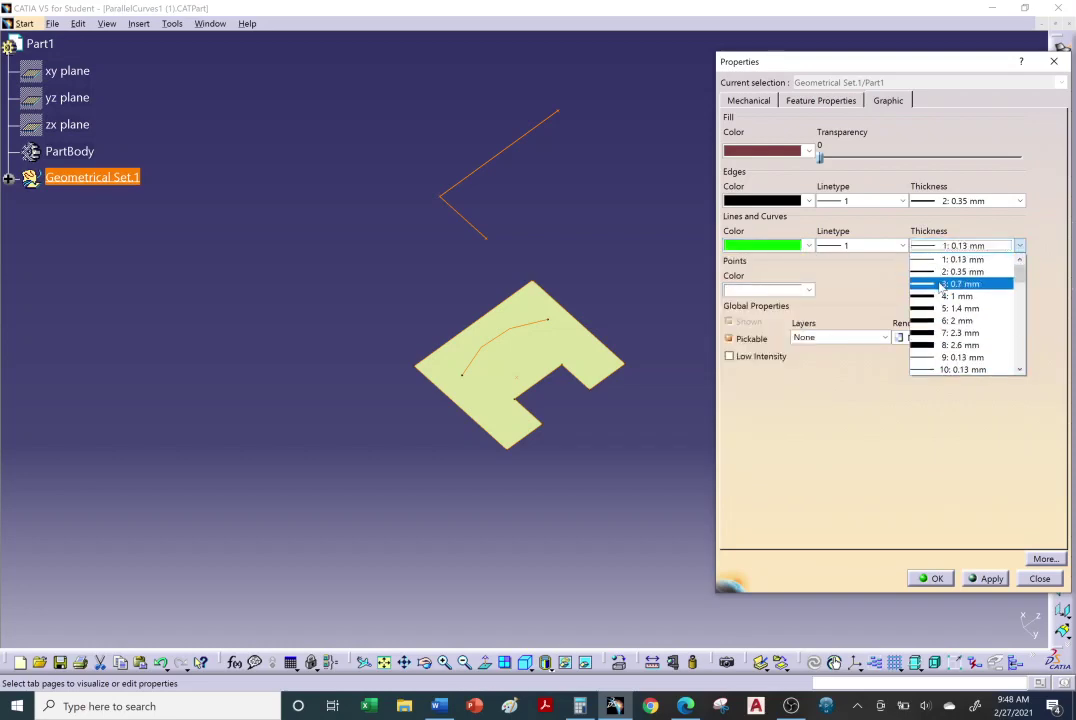
{"action": "left_click", "coordinate": [941, 285]}
Set the points of Geometrical Set.1 to yellow with a filled square symbol and accept the graphic properties.
{"action": "left_click", "coordinate": [805, 290]}
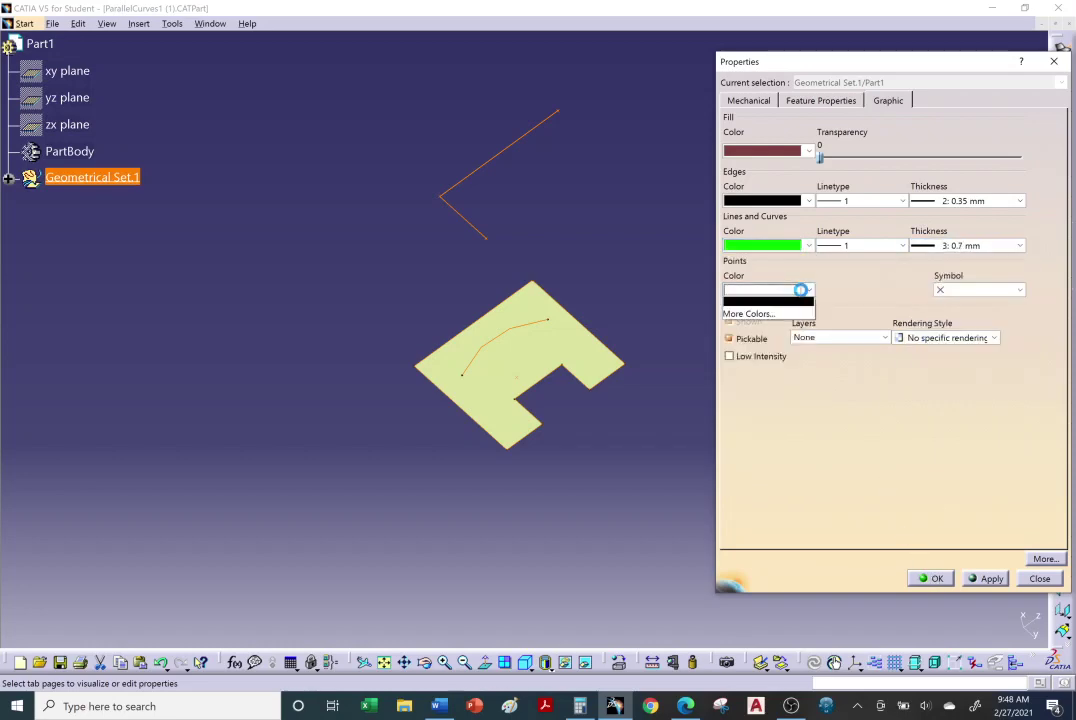
{"action": "left_click", "coordinate": [800, 348]}
{"action": "left_click", "coordinate": [997, 291]}
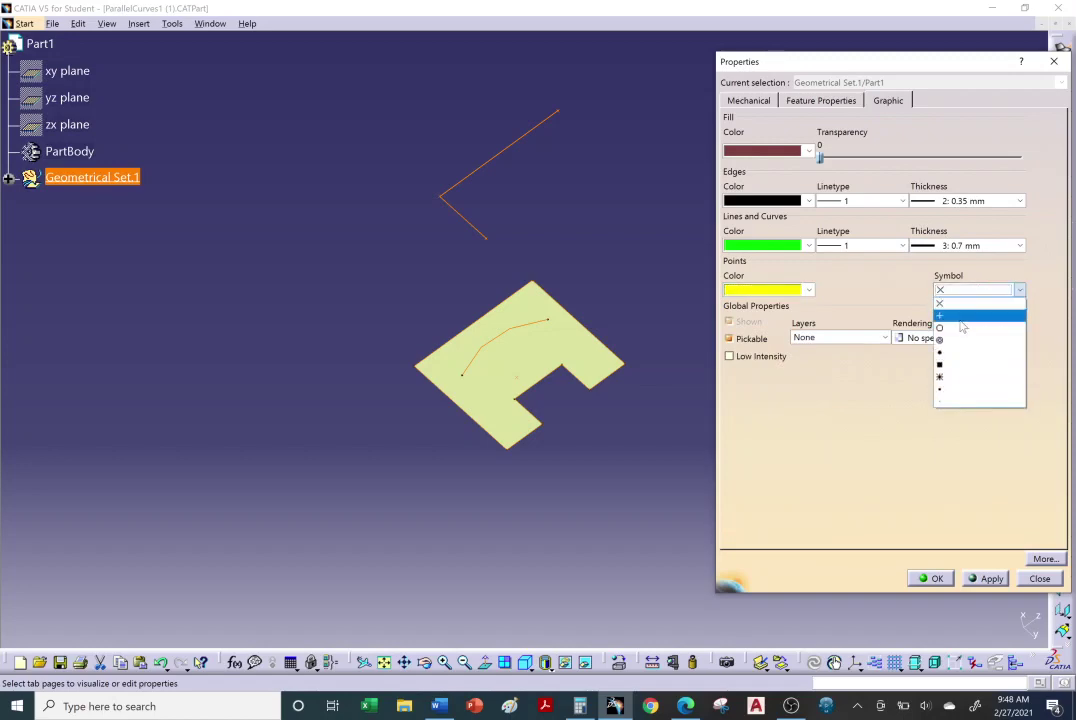
{"action": "left_click", "coordinate": [948, 366]}
{"action": "left_click", "coordinate": [938, 578]}
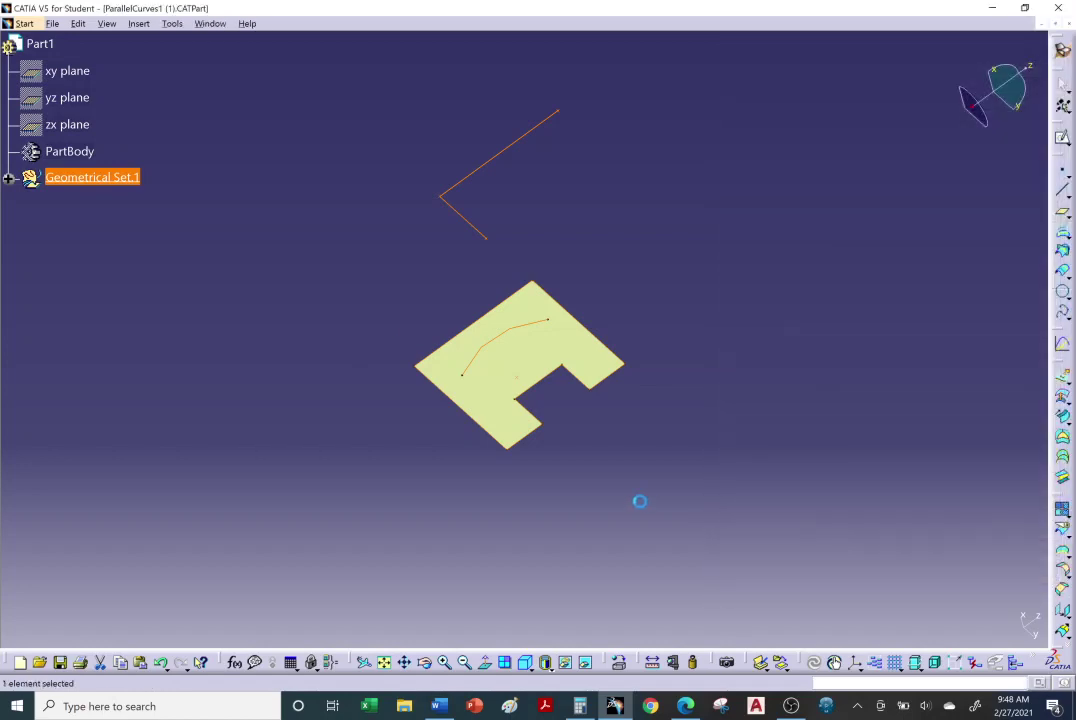
Examine the graphic properties of the joined line above the surface and the elements inside Geometrical Set.1.
{"action": "middle_click_drag", "start_coordinate": [587, 376], "coordinate": [455, 264]}
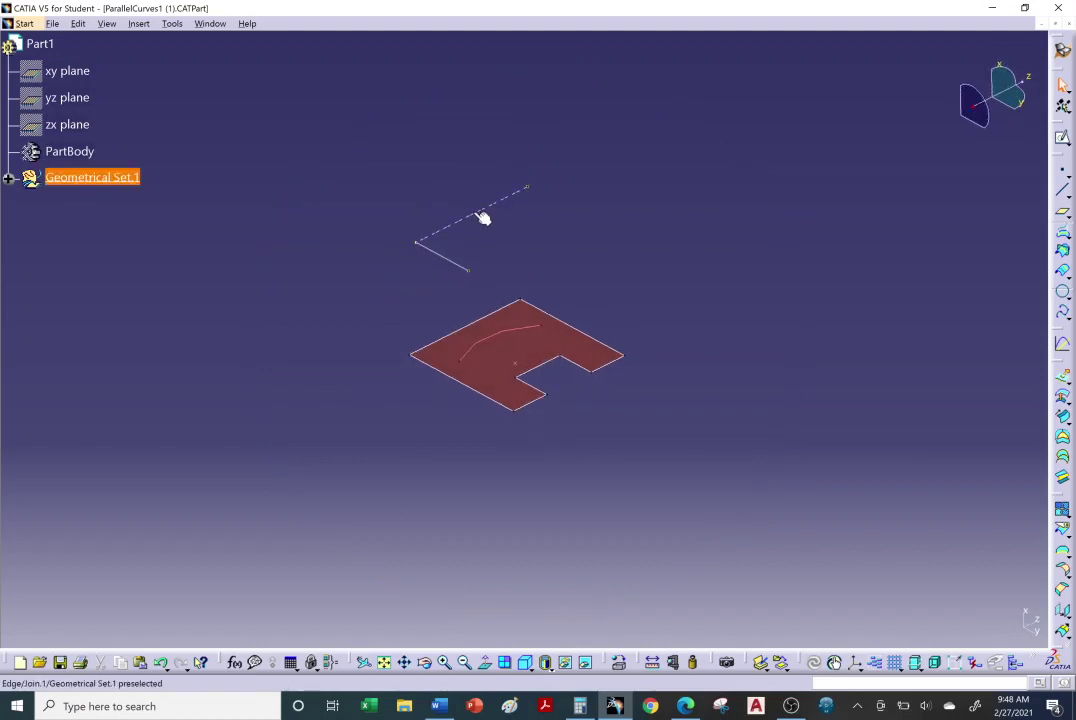
{"action": "mouse_move", "coordinate": [543, 259]}
{"action": "middle_mouse_down"}
{"action": "mouse_move", "coordinate": [579, 254]}
{"action": "mouse_move", "coordinate": [556, 270]}
{"action": "middle_mouse_up"}
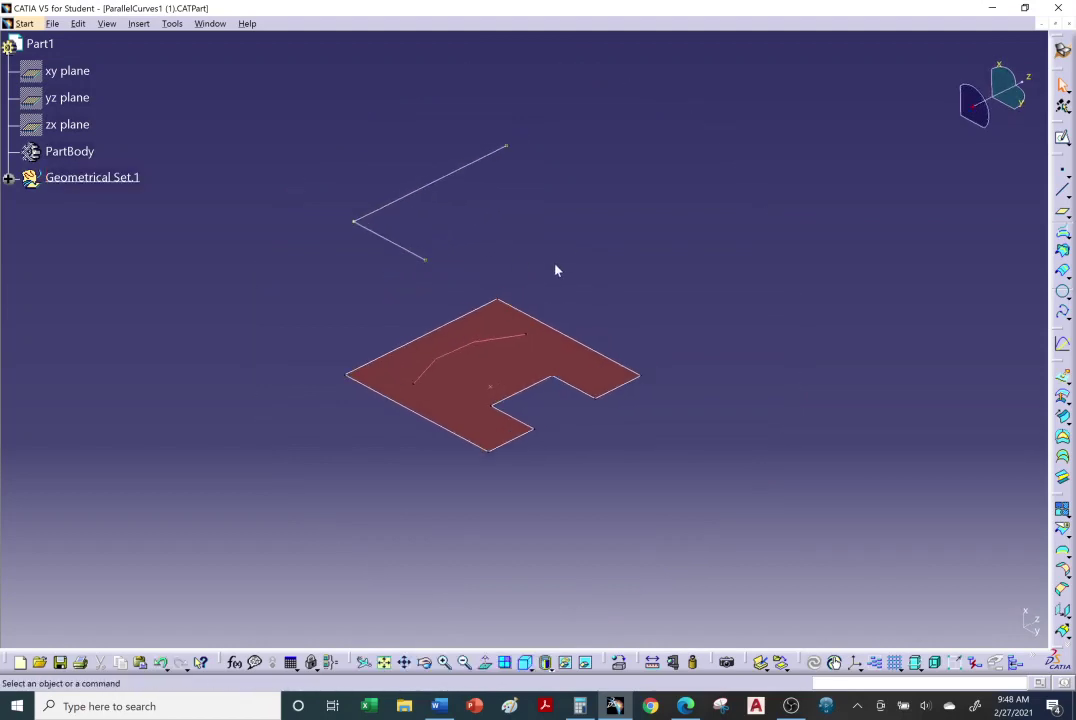
{"action": "right_click", "coordinate": [461, 173]}
{"action": "left_click", "coordinate": [444, 184]}
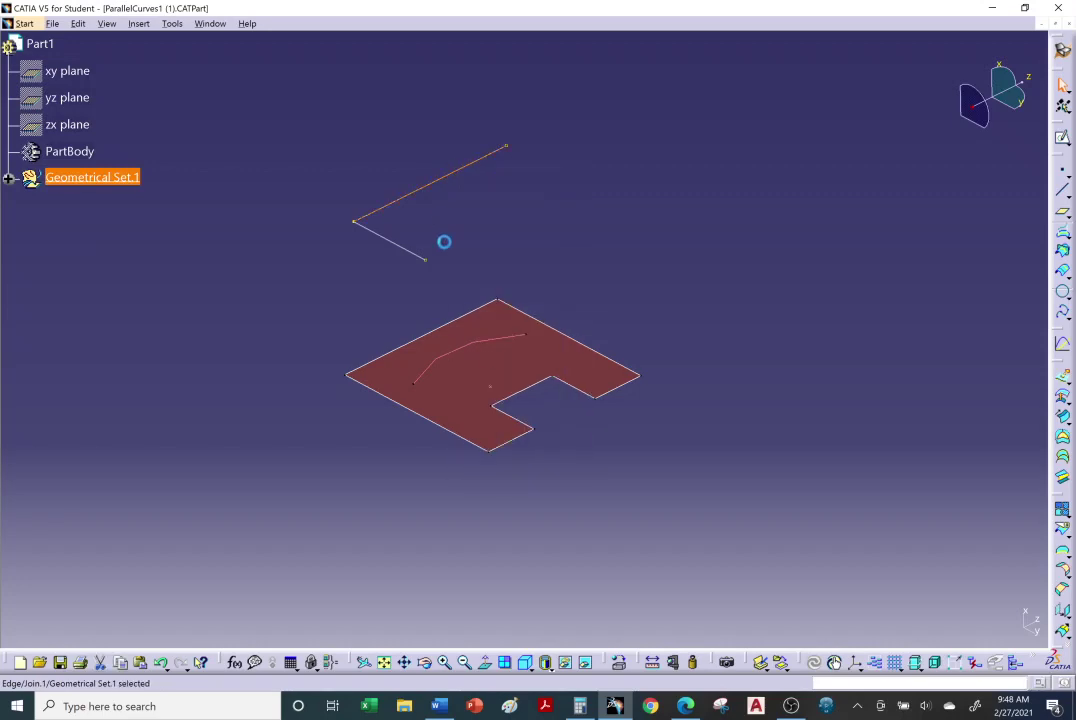
{"action": "right_click", "coordinate": [468, 170]}
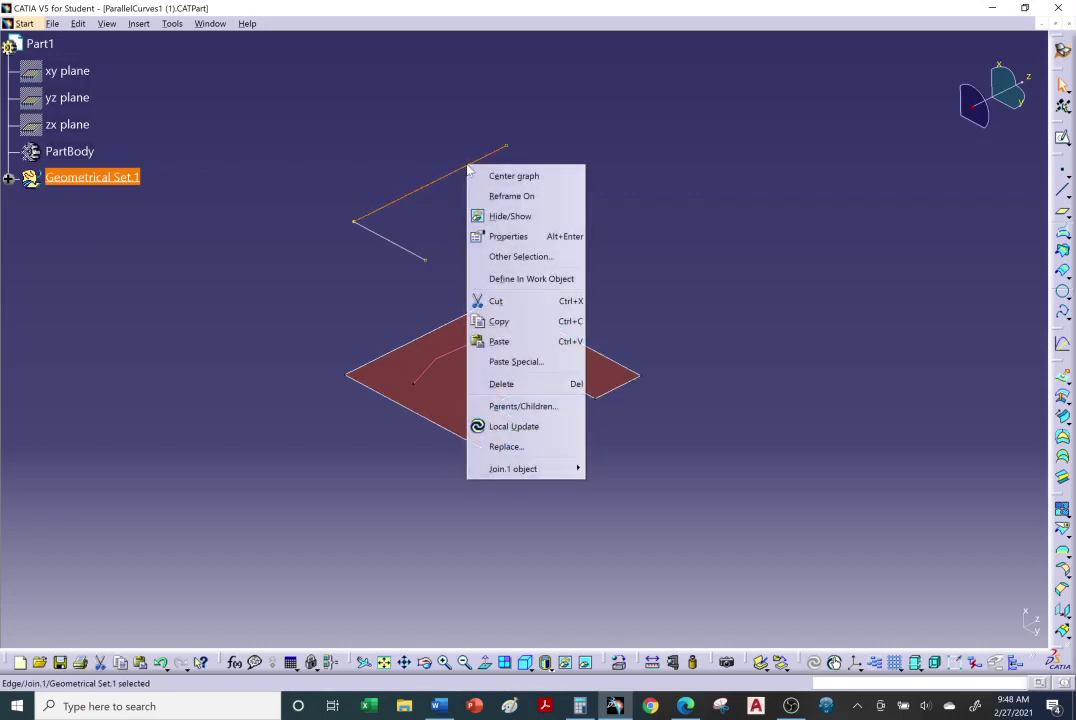
{"action": "left_click", "coordinate": [501, 237]}
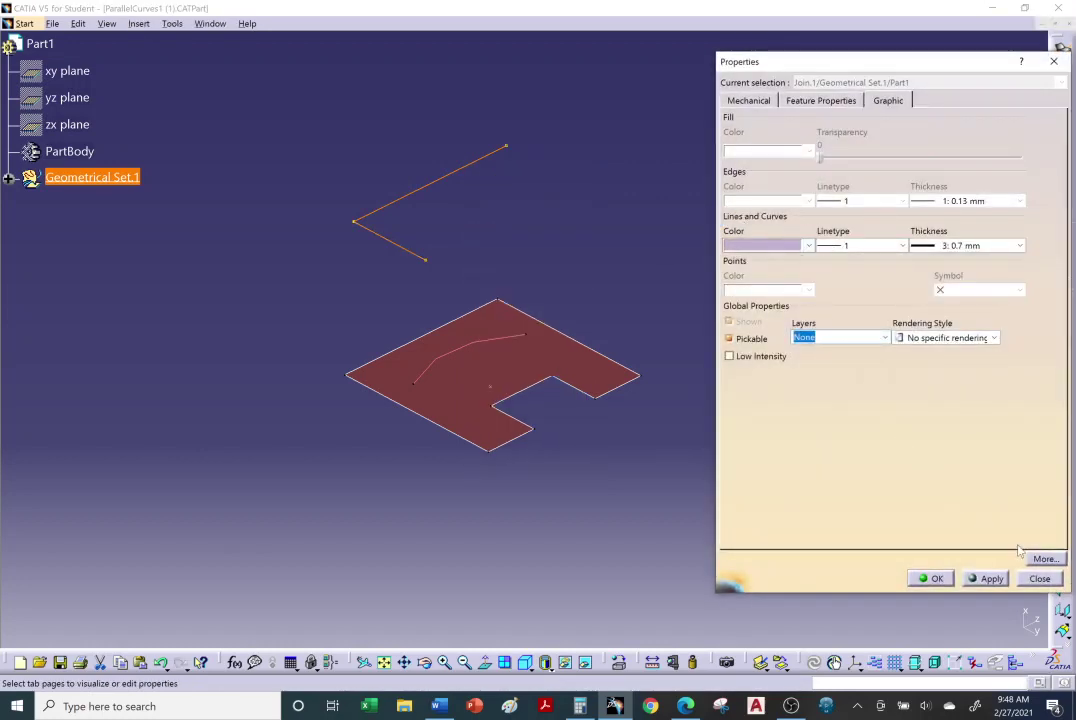
{"action": "left_click", "coordinate": [1036, 580]}
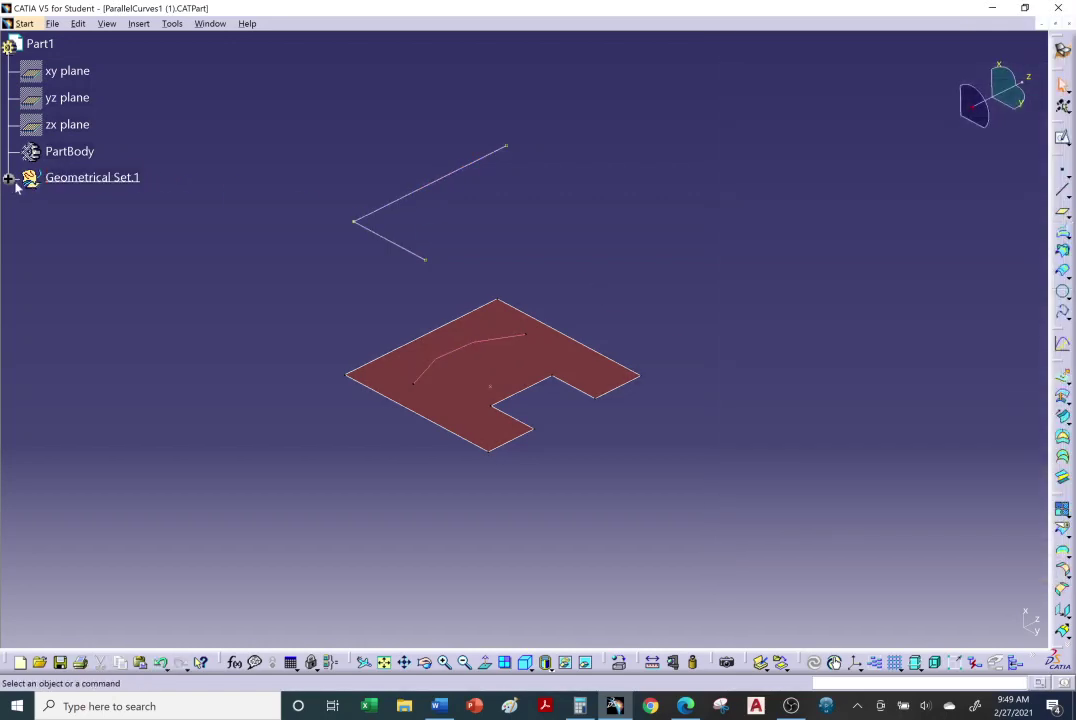
{"action": "left_click", "coordinate": [8, 177]}
{"action": "scroll", "coordinate": [122, 137], "scroll_direction": "up", "scroll_amount": 2}
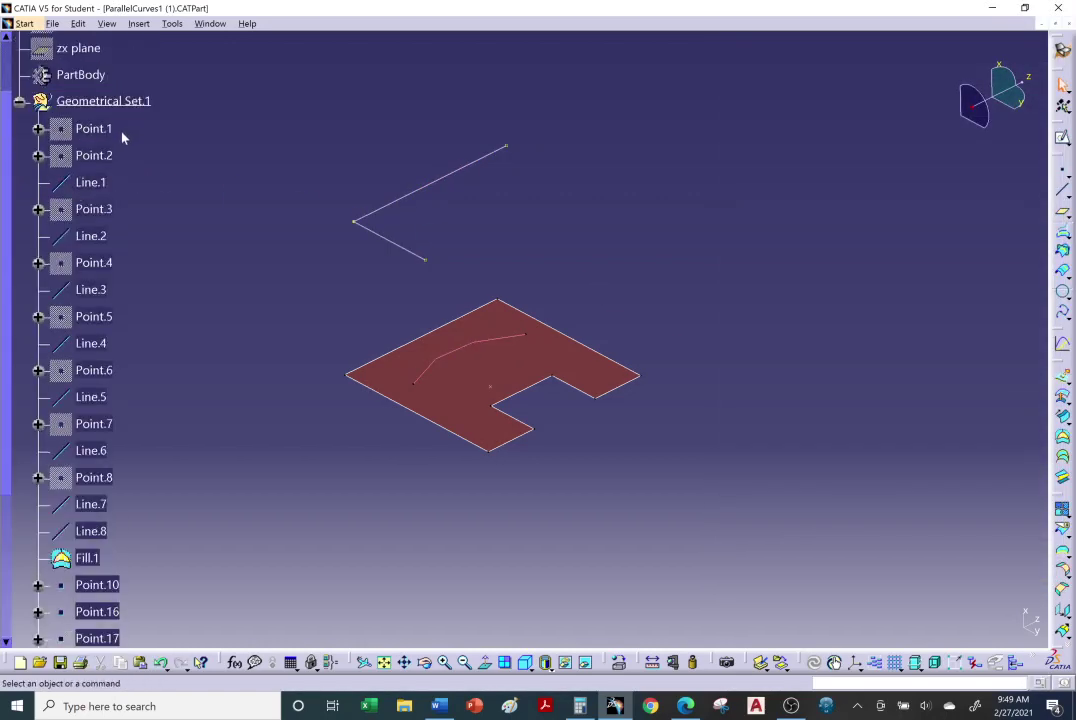
{"action": "left_click", "coordinate": [17, 100]}
{"action": "scroll", "coordinate": [139, 207], "scroll_direction": "up", "scroll_amount": 2}
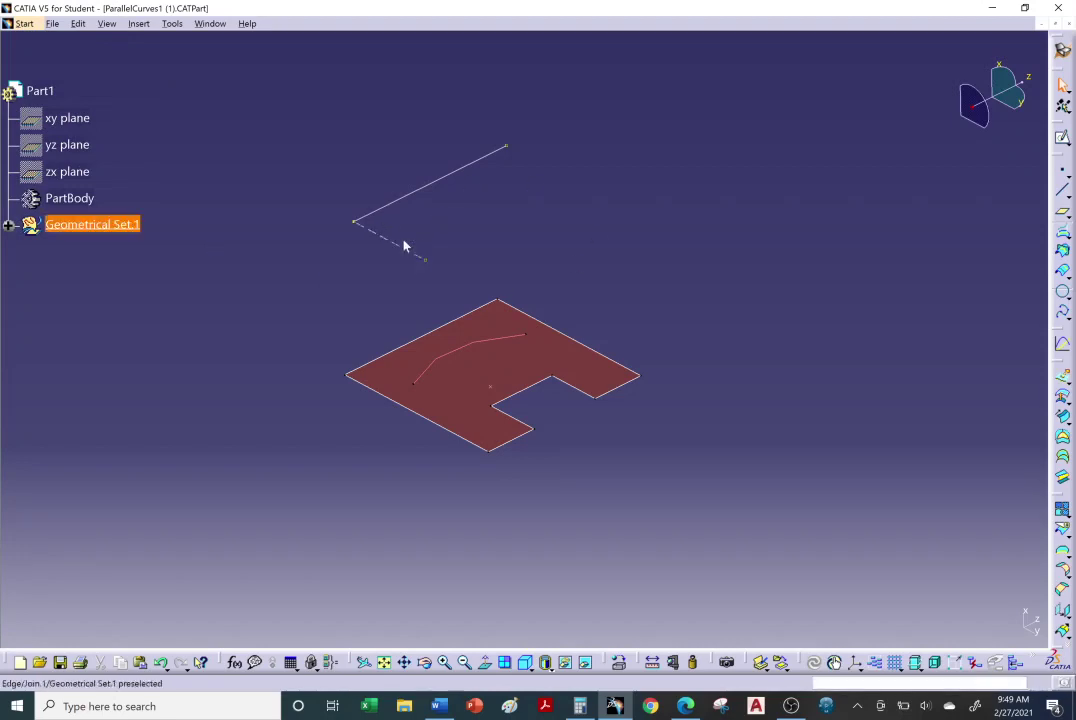
Check the graphic properties of the curve lying on the brown surface and close them without changes.
{"action": "right_click", "coordinate": [498, 342]}
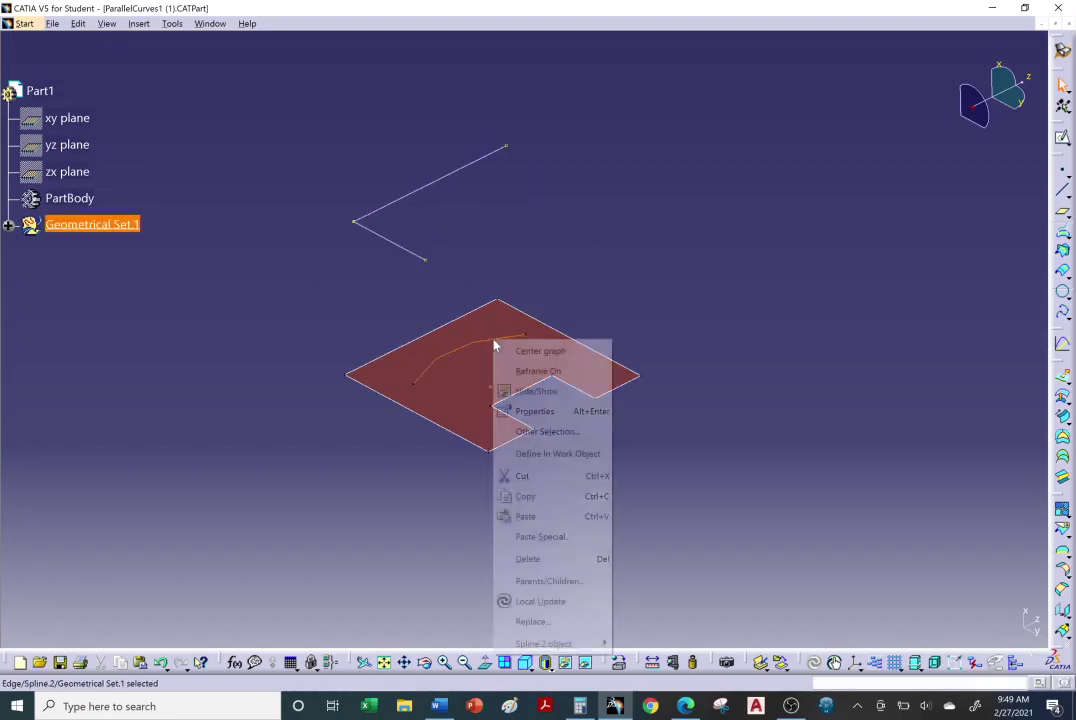
{"action": "left_click", "coordinate": [532, 411]}
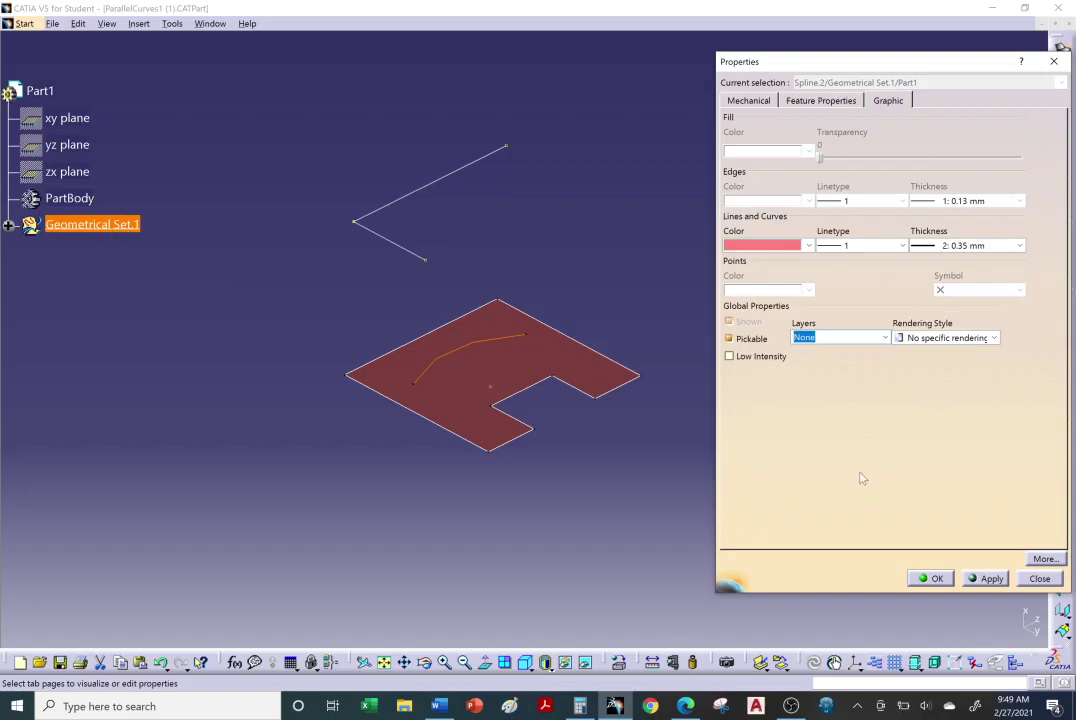
{"action": "left_click", "coordinate": [1040, 579]}
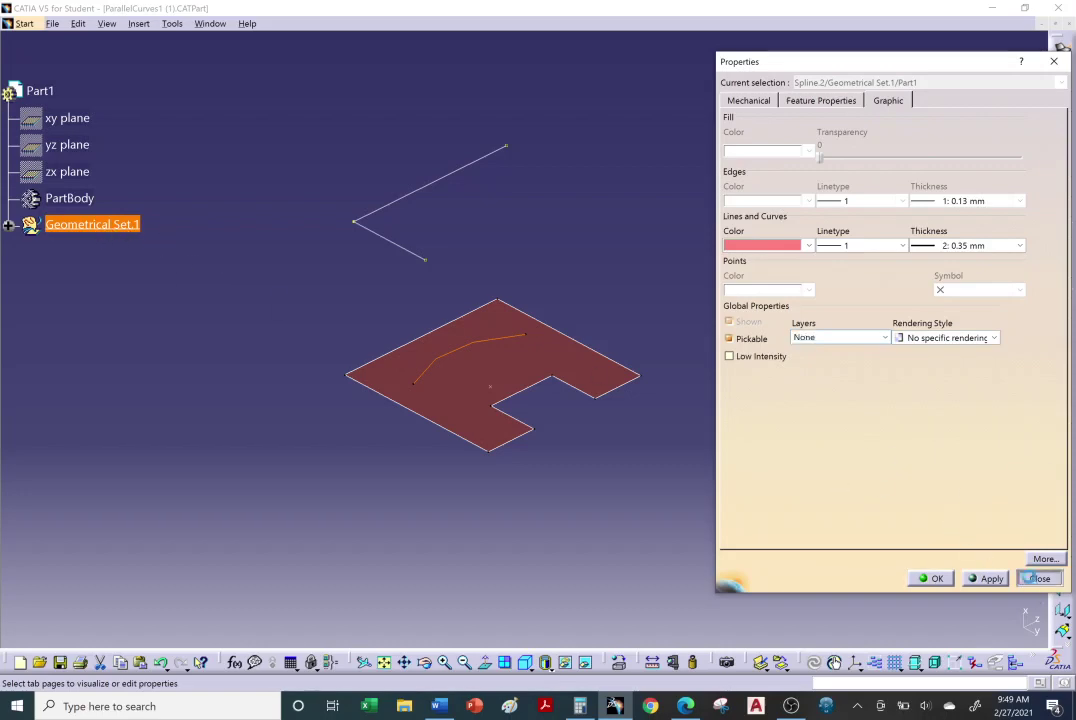
{"action": "left_click", "coordinate": [716, 504]}
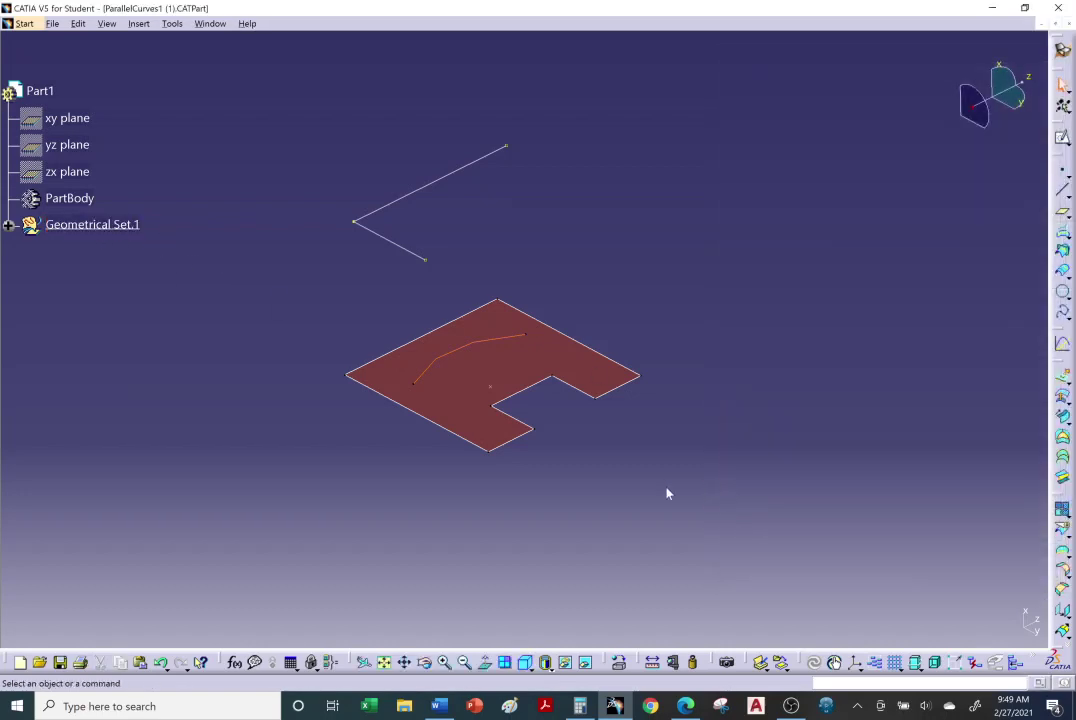
Insert a geometrical set named "My Geo" under Part1.
{"action": "middle_click_drag", "start_coordinate": [668, 492], "coordinate": [609, 433]}
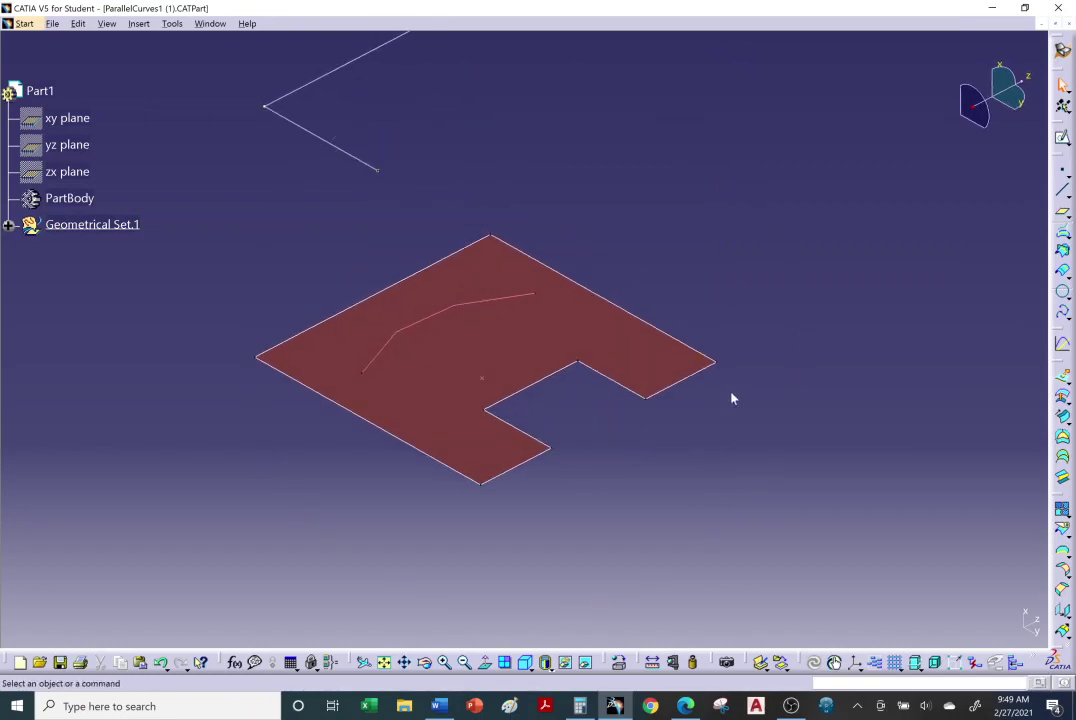
{"action": "left_click", "coordinate": [464, 446]}
{"action": "middle_click_drag", "start_coordinate": [464, 446], "coordinate": [440, 367]}
{"action": "left_click", "coordinate": [137, 25]}
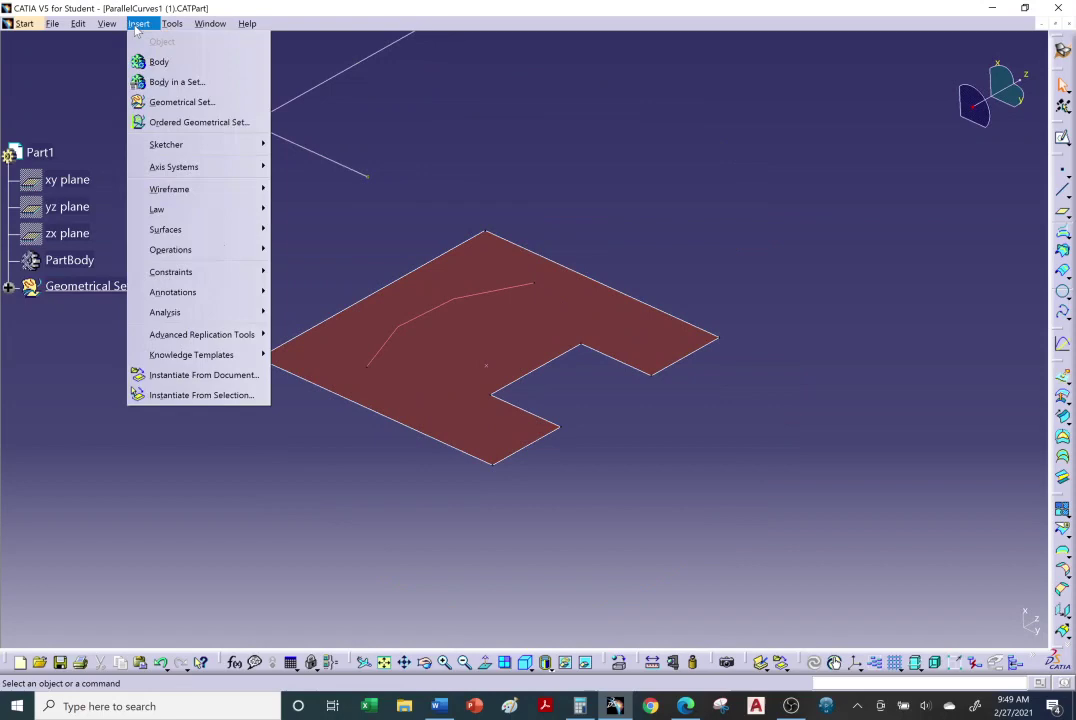
{"action": "left_click", "coordinate": [178, 102]}
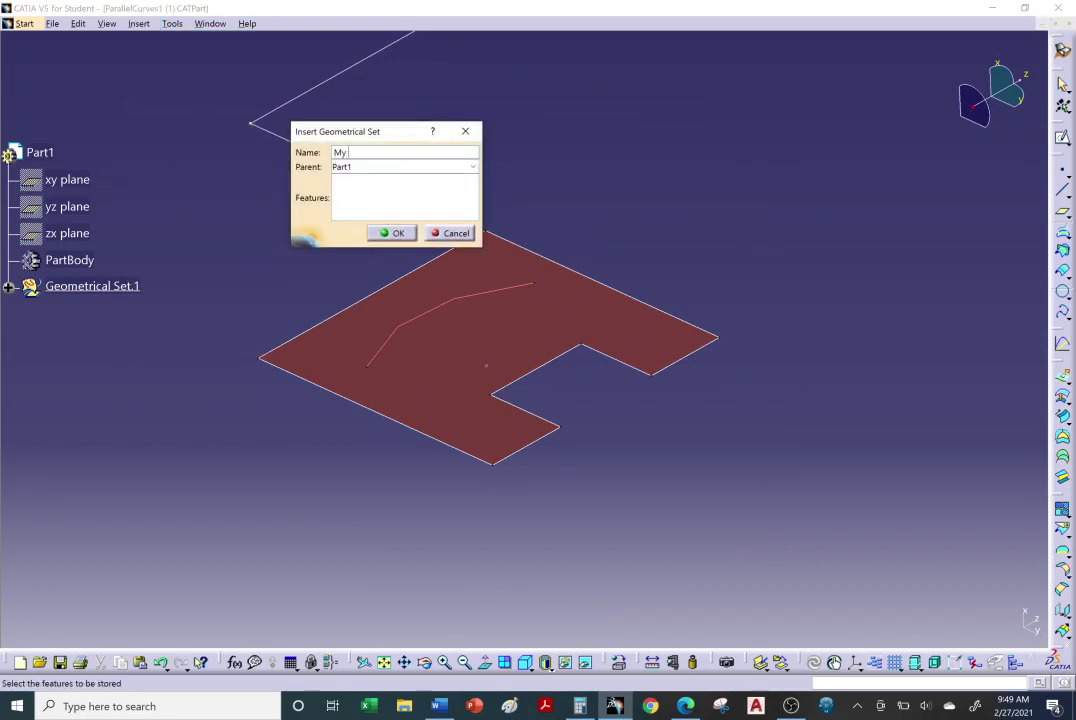
{"action": "type", "text": "My Geo"}
{"action": "left_click", "coordinate": [392, 233]}
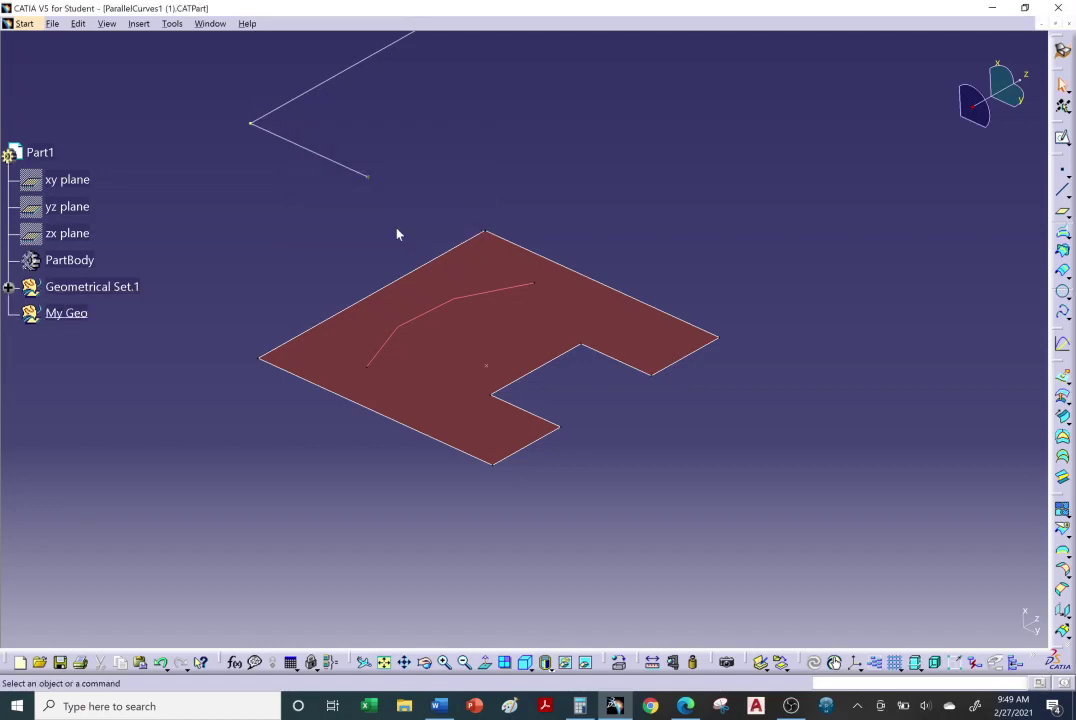
In the graphic properties of My Geo, set the points to yellow with a filled square symbol.
{"action": "left_click", "coordinate": [66, 313]}
{"action": "right_click", "coordinate": [80, 312]}
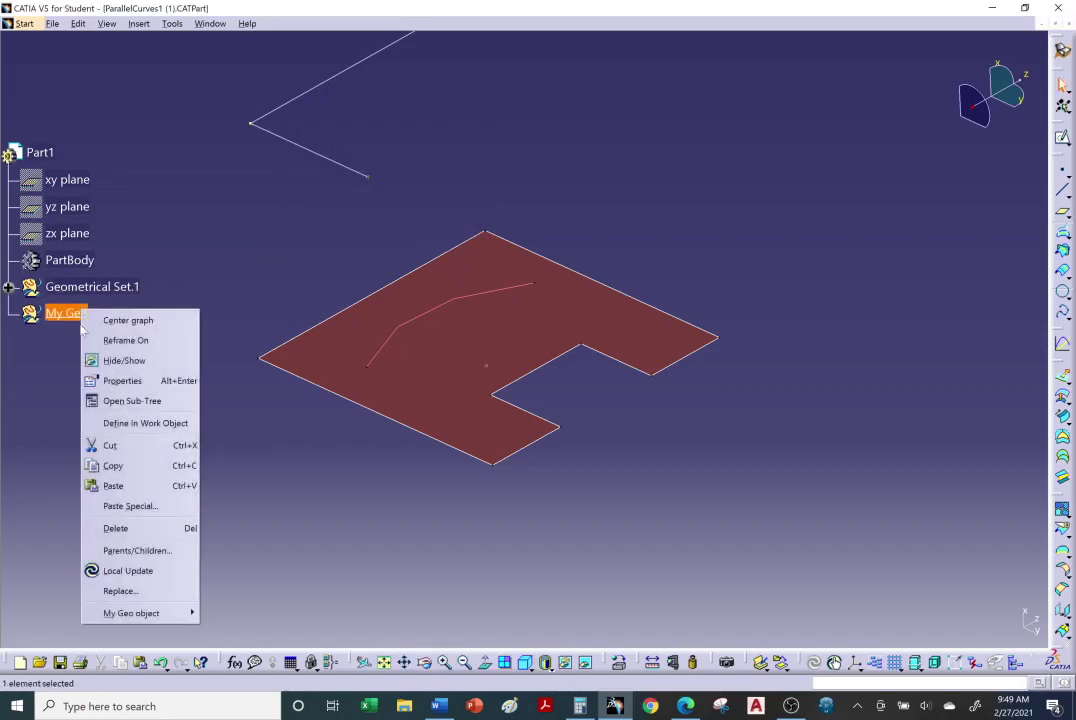
{"action": "left_click", "coordinate": [121, 381]}
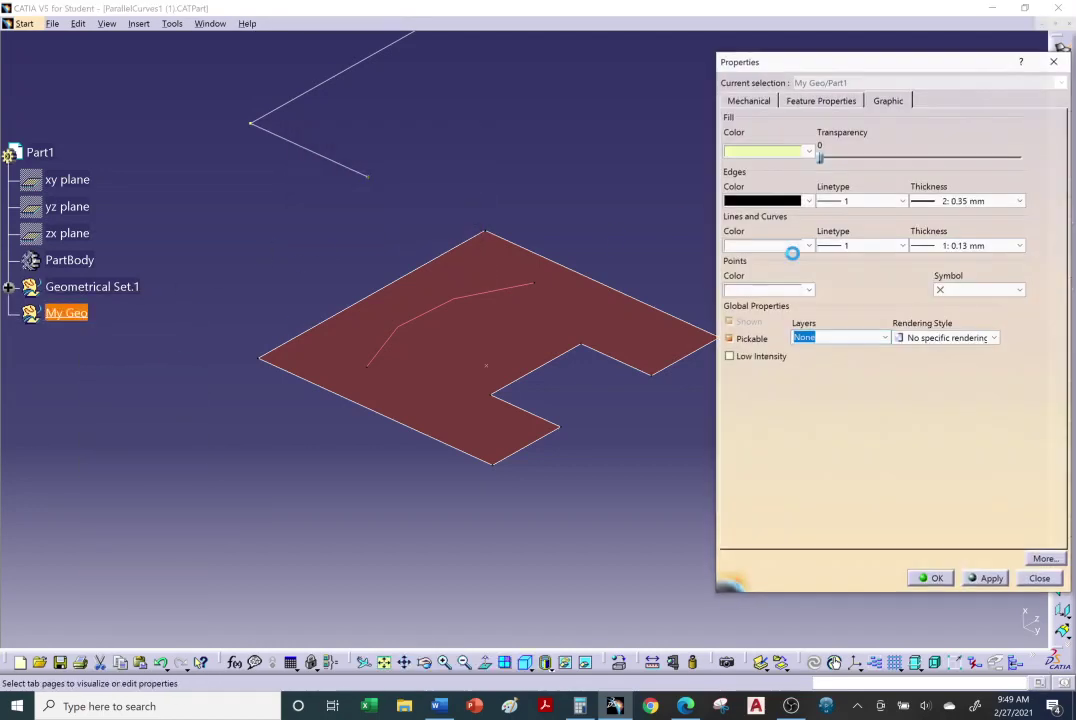
{"action": "left_click", "coordinate": [808, 290]}
{"action": "left_click", "coordinate": [765, 338]}
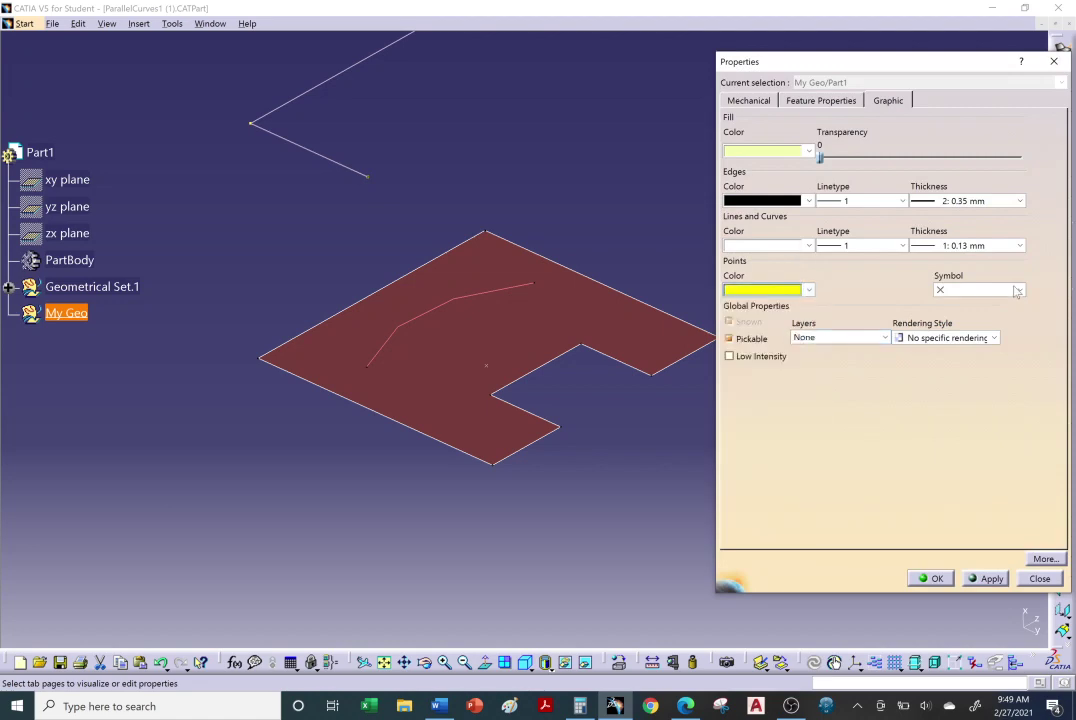
{"action": "left_click", "coordinate": [1001, 291]}
{"action": "left_click", "coordinate": [980, 352]}
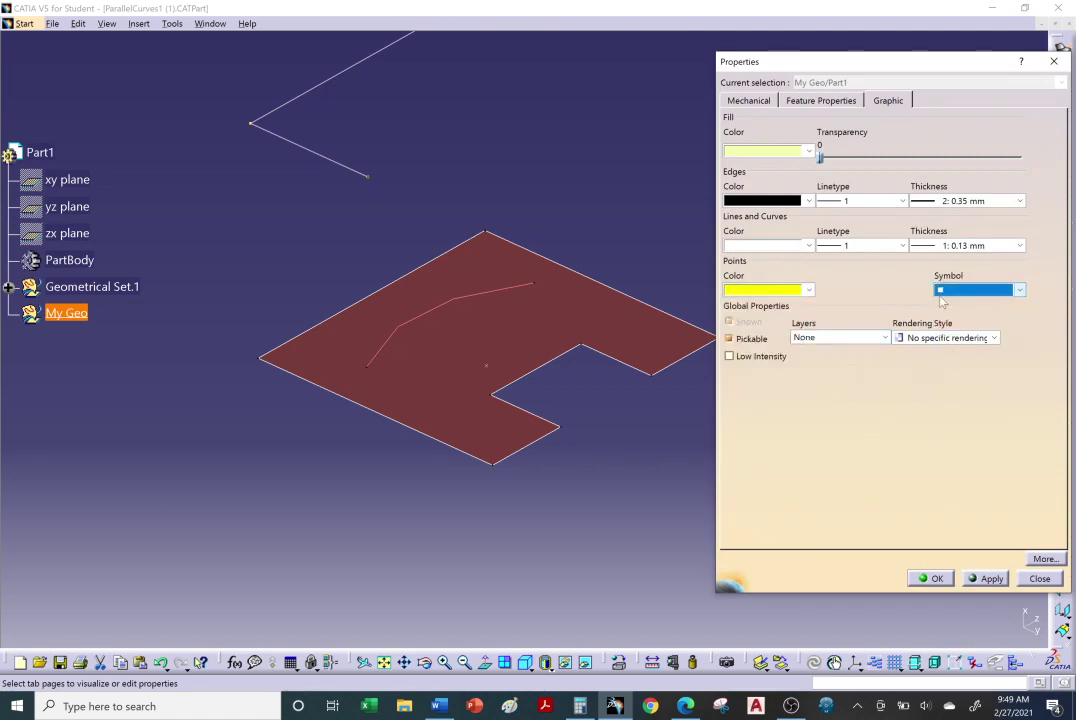
Make My Geo's lines and curves cyan with 0.7 mm thickness and accept the properties.
{"action": "left_click", "coordinate": [810, 248]}
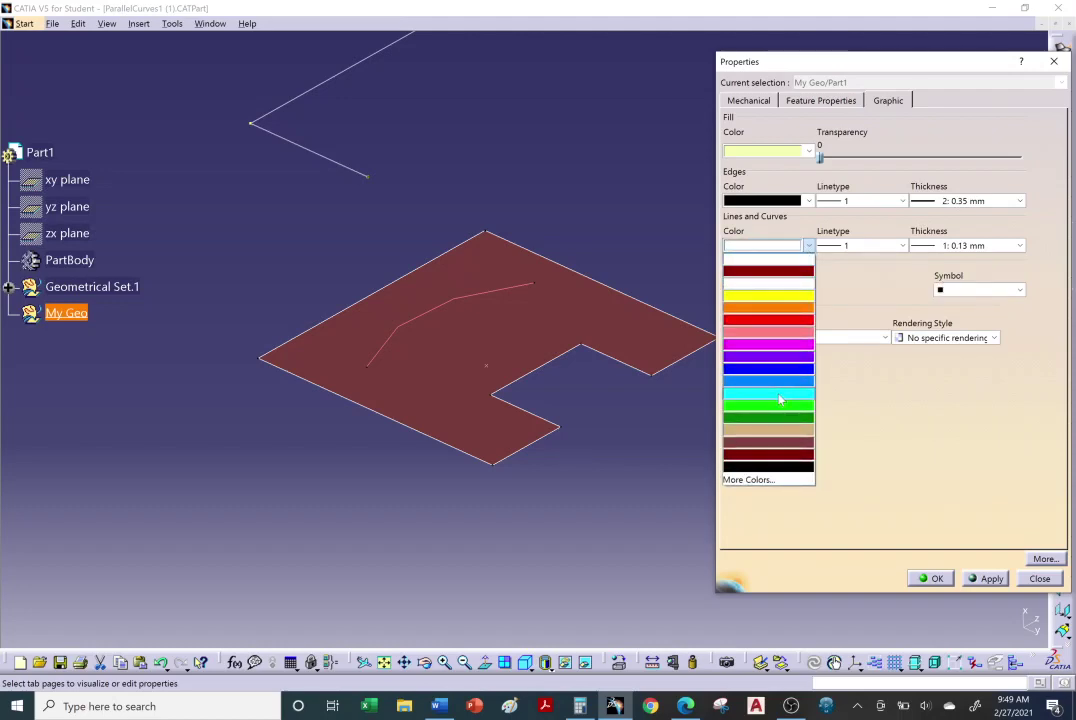
{"action": "left_click", "coordinate": [780, 396]}
{"action": "left_click", "coordinate": [969, 246]}
{"action": "left_click", "coordinate": [960, 288]}
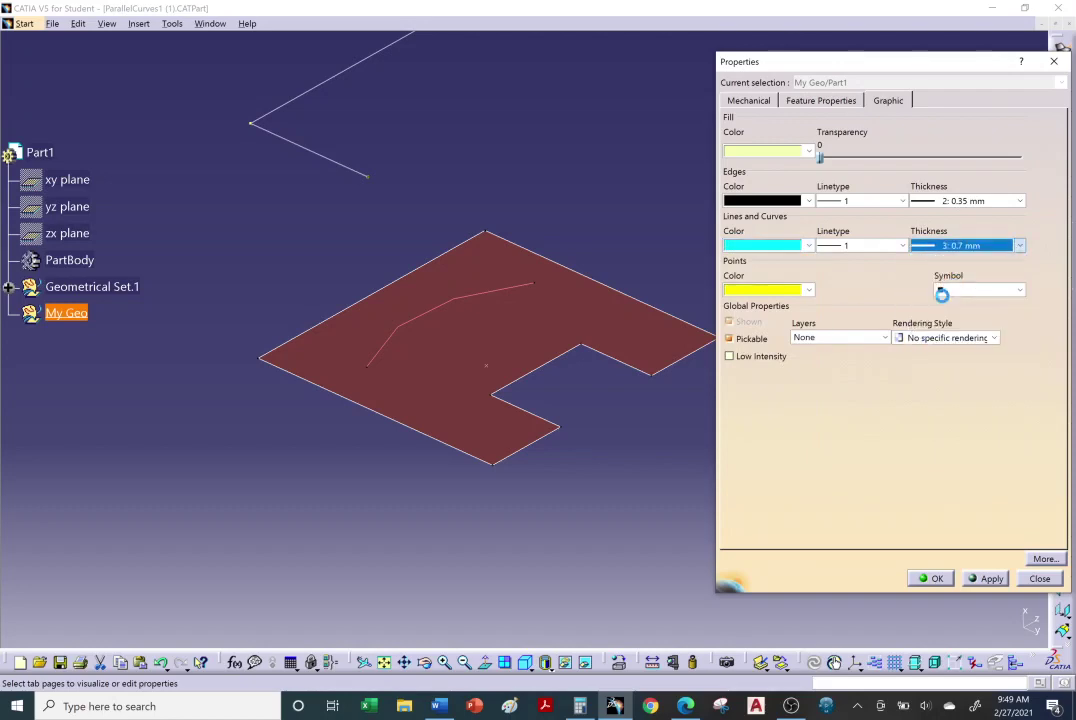
{"action": "left_click", "coordinate": [930, 578]}
Switch to the browser's Creating Parallel Curves help page to consult the instructions.
{"action": "middle_click_drag", "start_coordinate": [658, 452], "coordinate": [630, 472]}
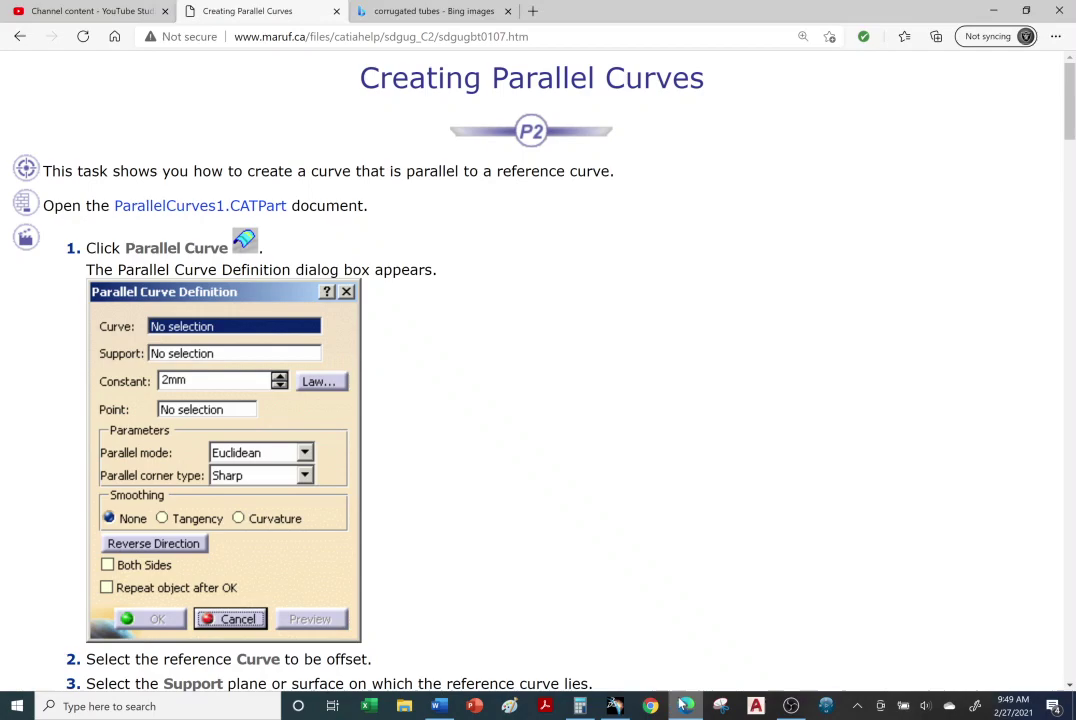
{"action": "left_click", "coordinate": [685, 706]}
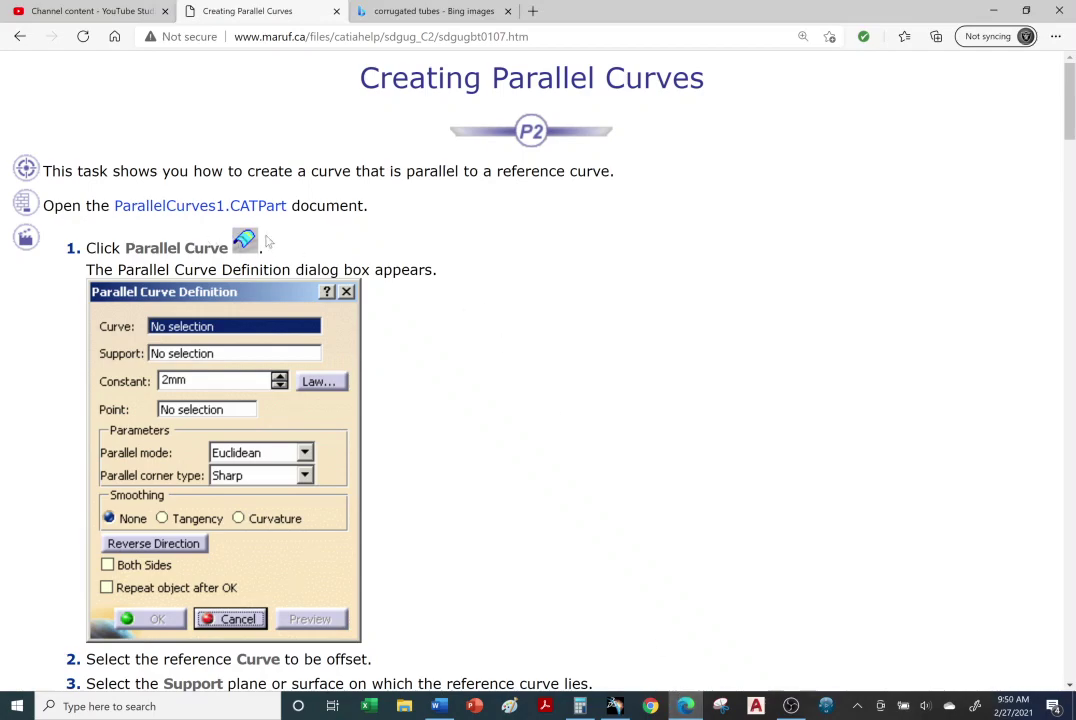
Read the help page's instructions for choosing the reference curve, its support and the offset by constant value or point.
{"action": "scroll", "coordinate": [328, 300], "scroll_direction": "down", "scroll_amount": 5}
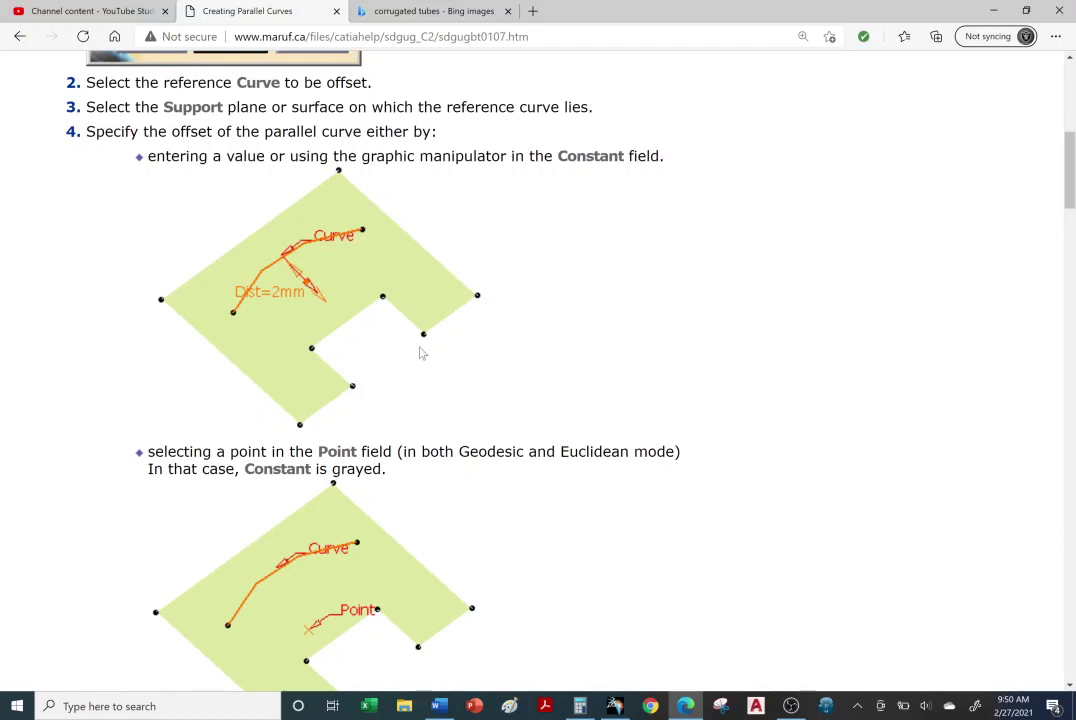
{"action": "scroll", "coordinate": [413, 362], "scroll_direction": "down", "scroll_amount": 1}
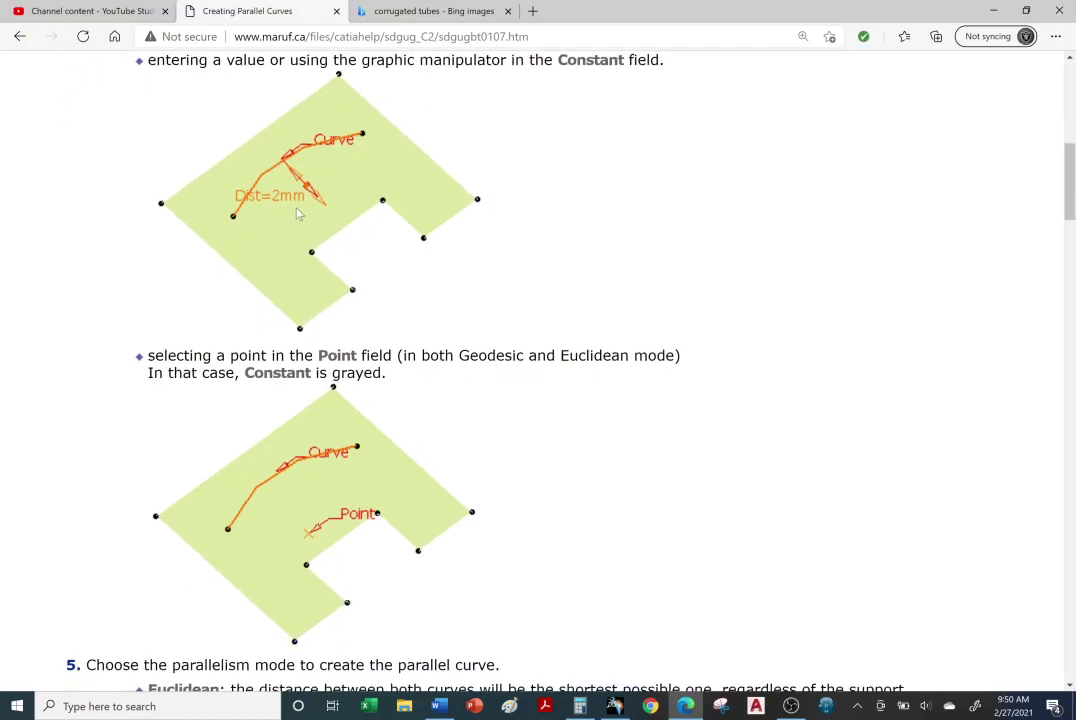
{"action": "scroll", "coordinate": [270, 207], "scroll_direction": "up", "scroll_amount": 5}
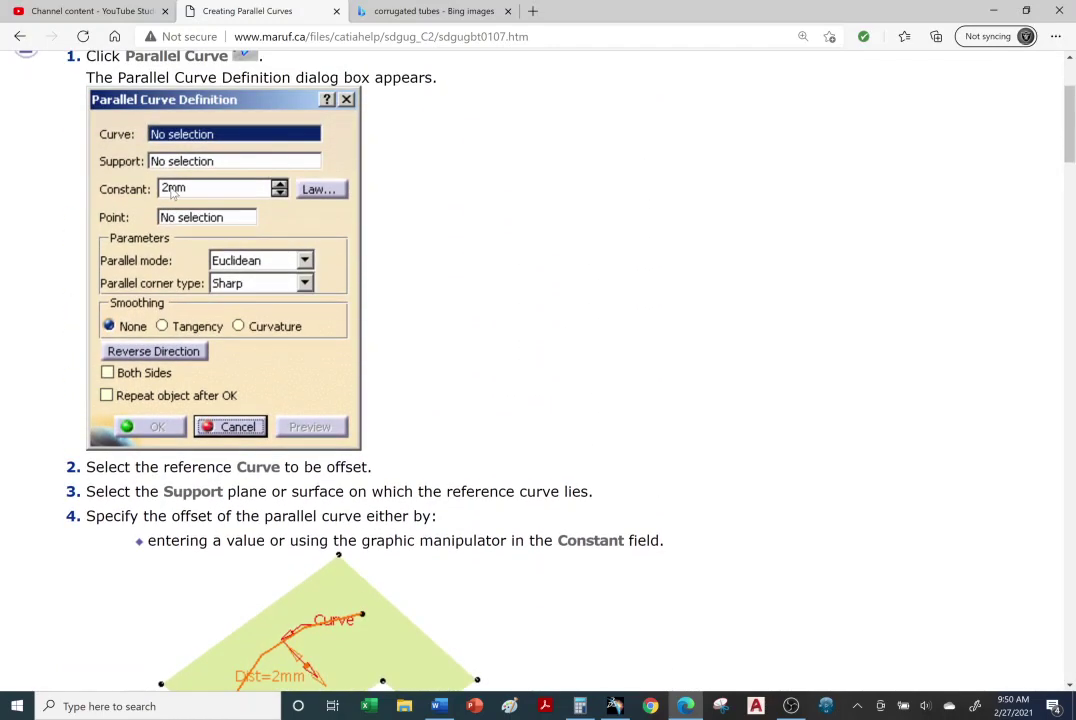
{"action": "scroll", "coordinate": [172, 194], "scroll_direction": "down", "scroll_amount": 2}
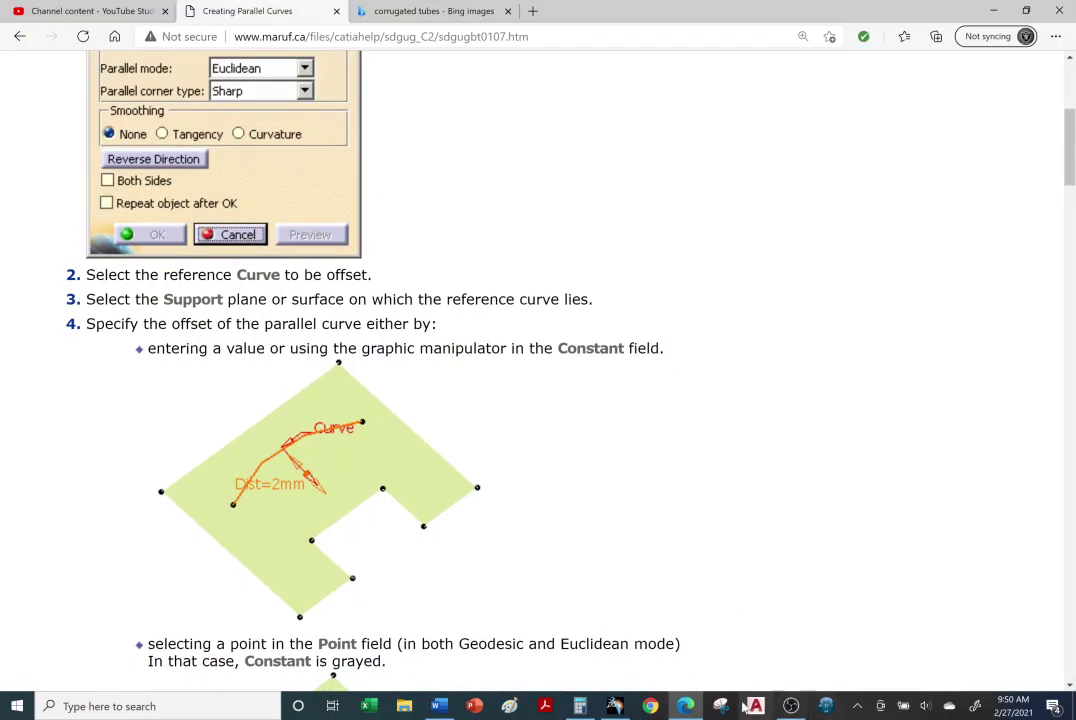
Switch to CATIA and create a Euclidean parallel curve of the polyline-like spline on its default plane with a 2 mm constant offset.
{"action": "left_click", "coordinate": [615, 706]}
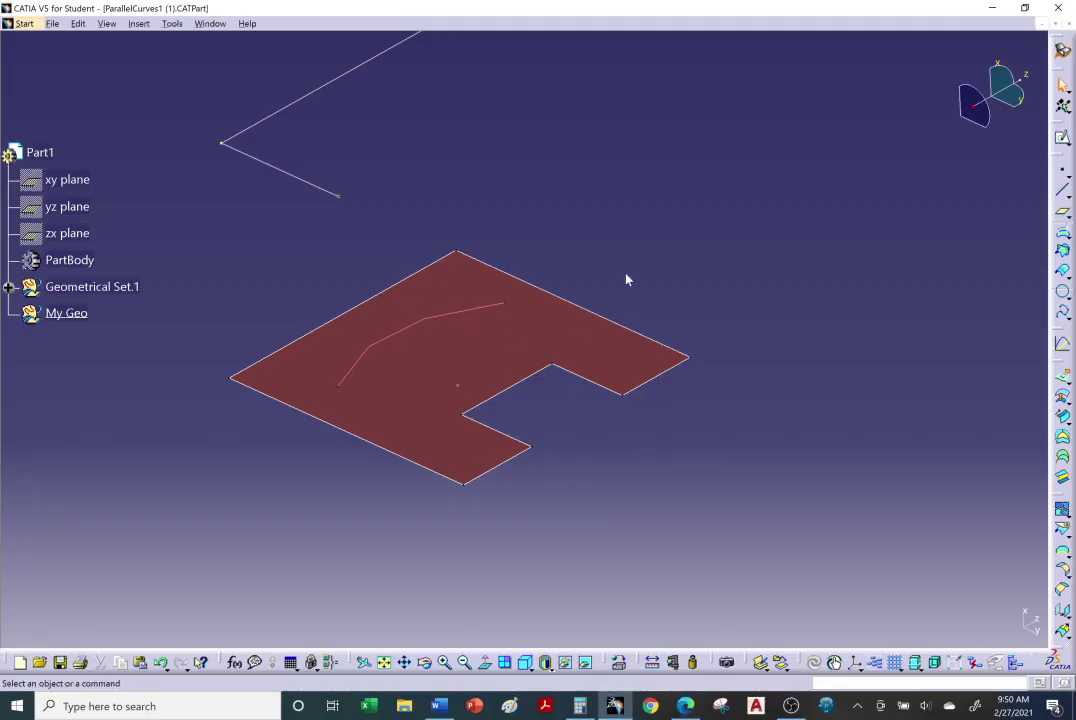
{"action": "left_click", "coordinate": [440, 318]}
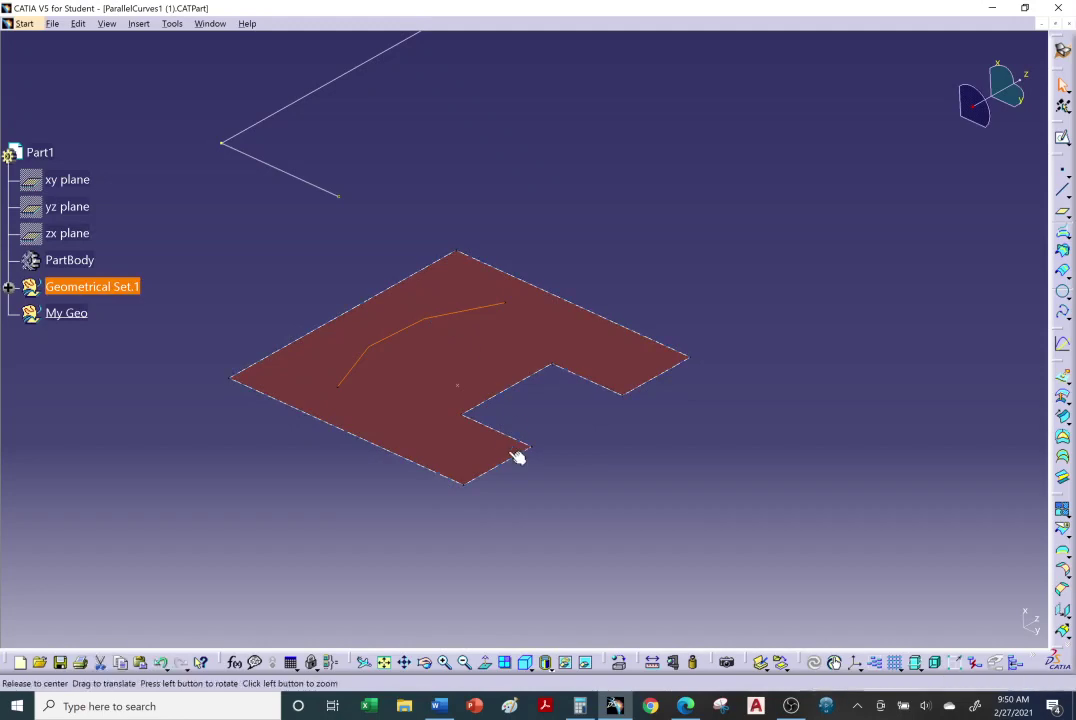
{"action": "middle_click_drag", "start_coordinate": [516, 456], "coordinate": [578, 349]}
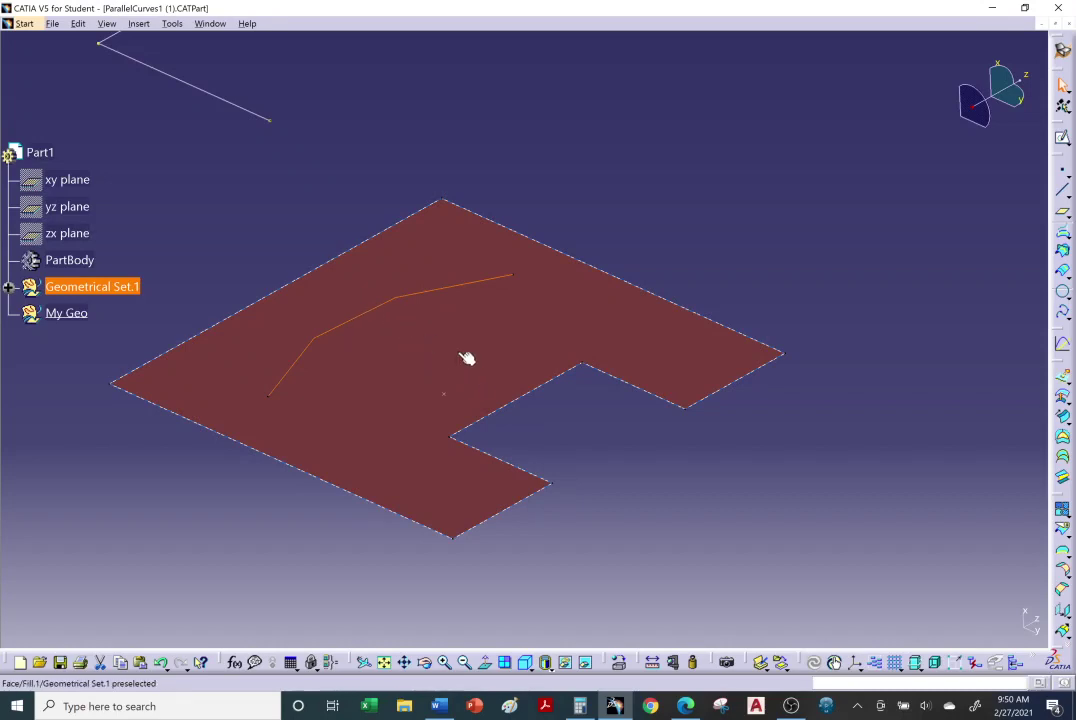
{"action": "mouse_move", "coordinate": [468, 358]}
{"action": "middle_mouse_down"}
{"action": "mouse_move", "coordinate": [454, 399]}
{"action": "mouse_move", "coordinate": [538, 303]}
{"action": "mouse_move", "coordinate": [509, 355]}
{"action": "mouse_move", "coordinate": [560, 310]}
{"action": "mouse_move", "coordinate": [492, 401]}
{"action": "mouse_move", "coordinate": [473, 365]}
{"action": "middle_mouse_up"}
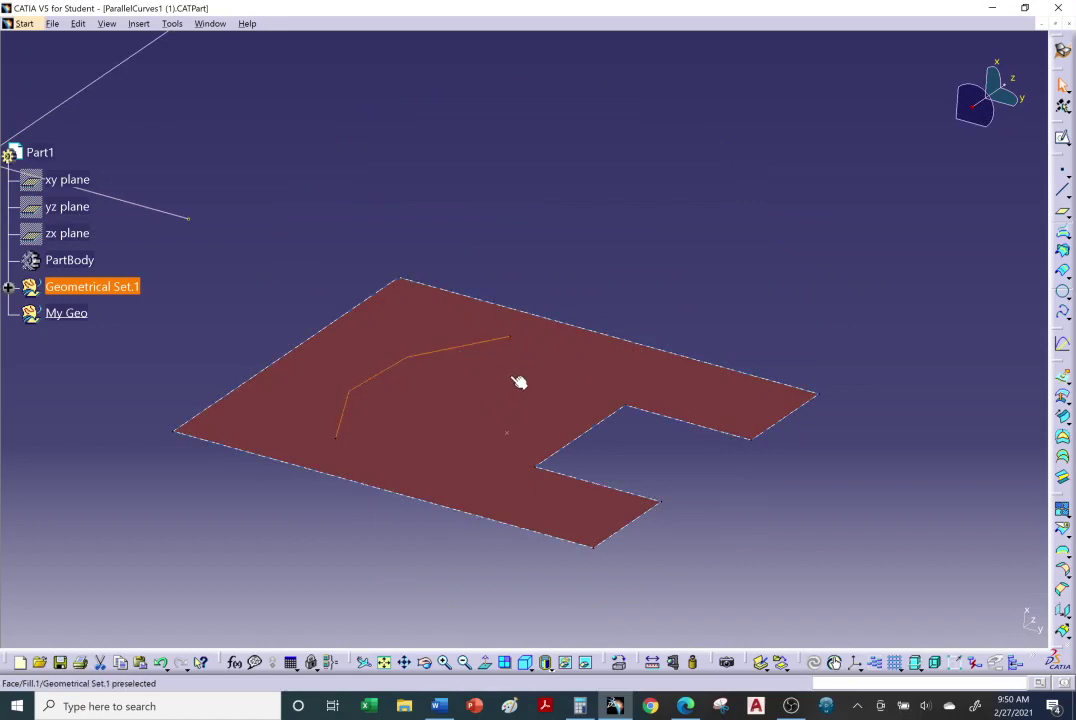
{"action": "left_click", "coordinate": [856, 234]}
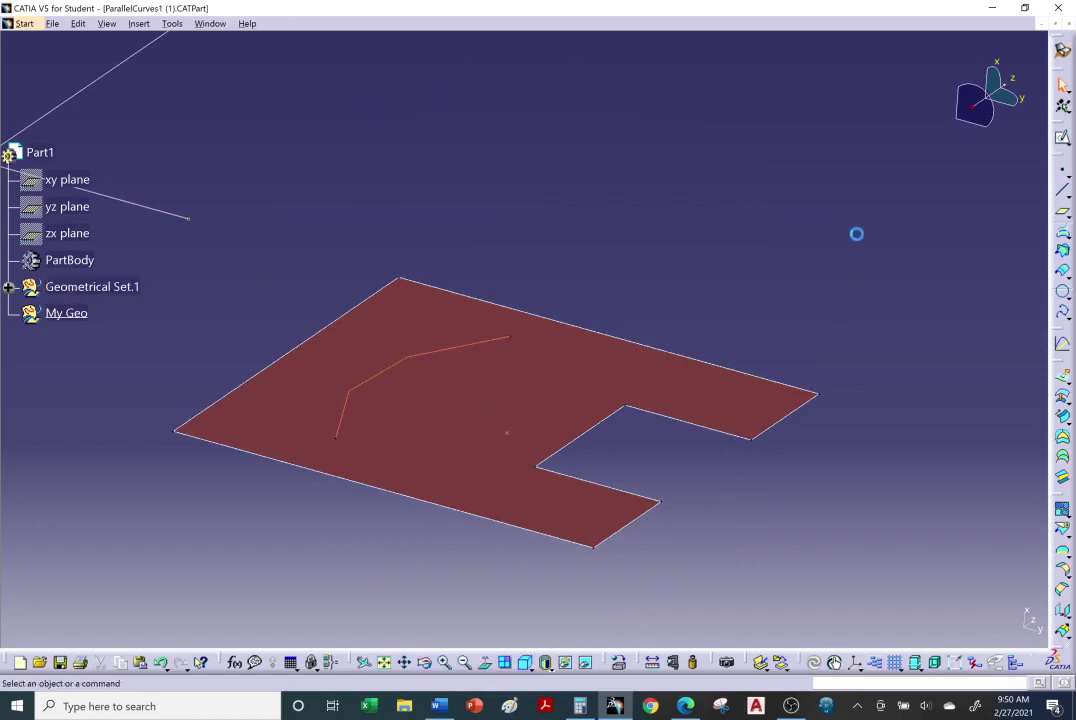
{"action": "left_click", "coordinate": [1062, 271]}
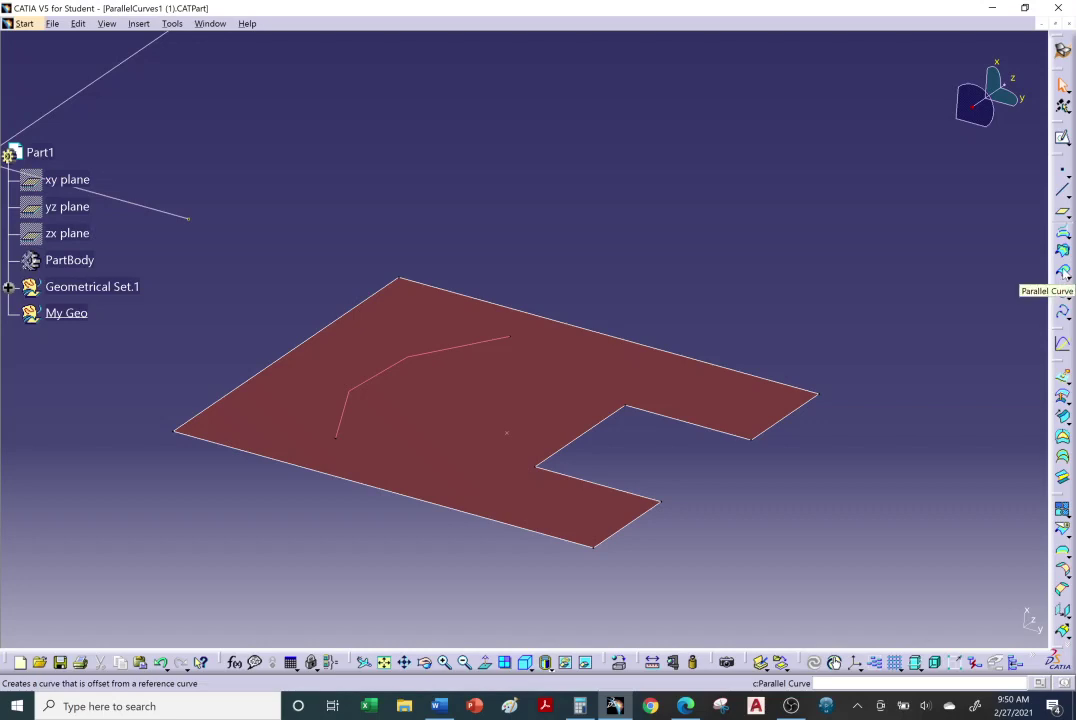
{"action": "left_click", "coordinate": [1062, 271]}
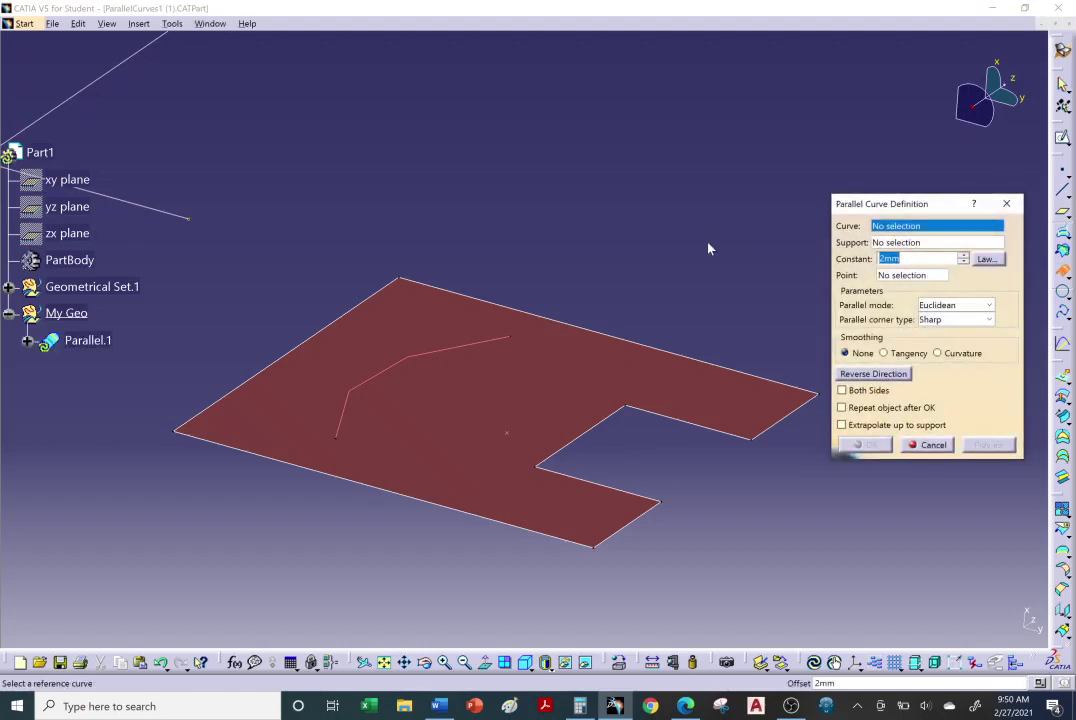
{"action": "left_click", "coordinate": [440, 358]}
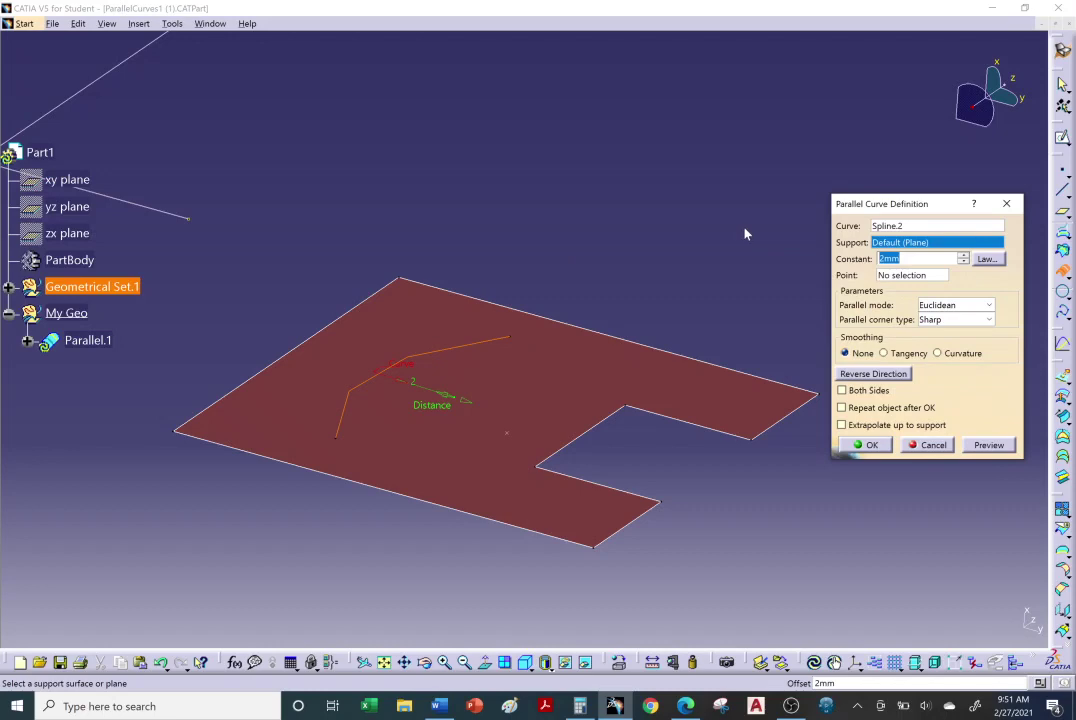
{"action": "left_click", "coordinate": [990, 446]}
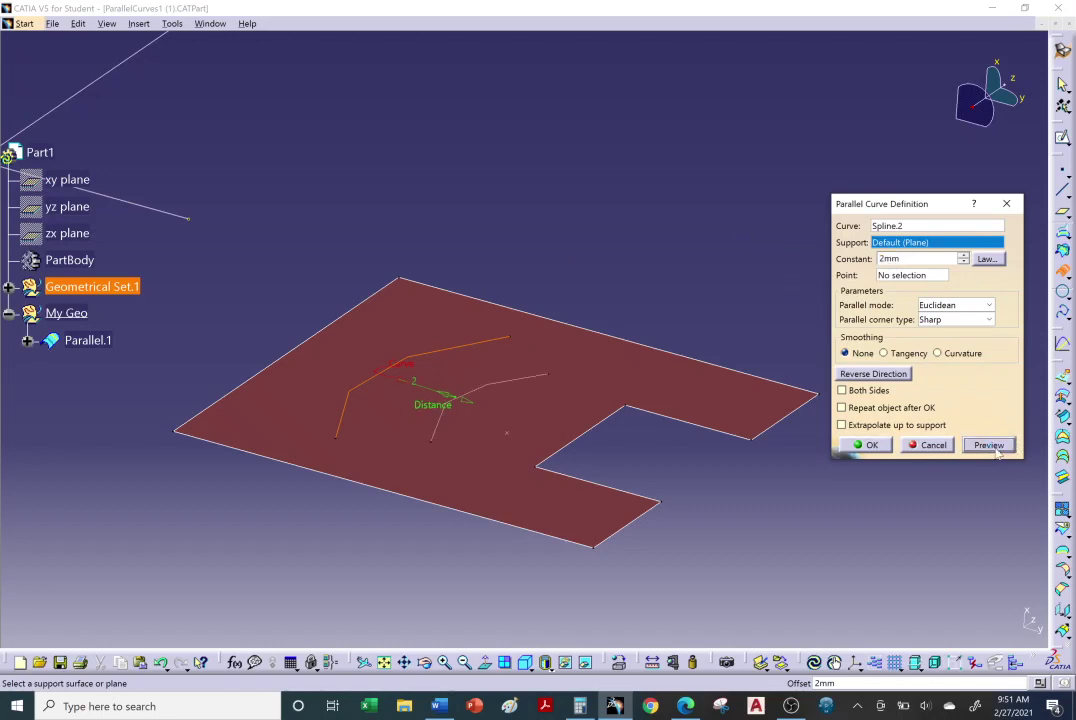
{"action": "middle_click_drag", "start_coordinate": [345, 497], "coordinate": [446, 314]}
{"action": "middle_click_drag", "start_coordinate": [487, 233], "coordinate": [681, 443]}
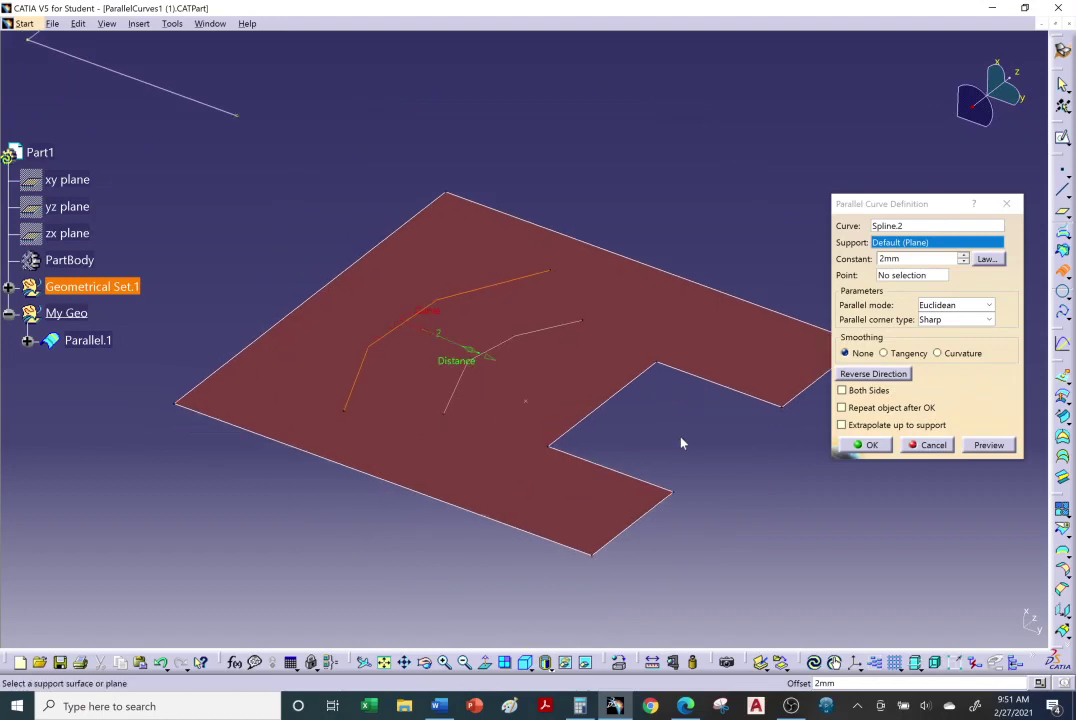
{"action": "left_click", "coordinate": [869, 445]}
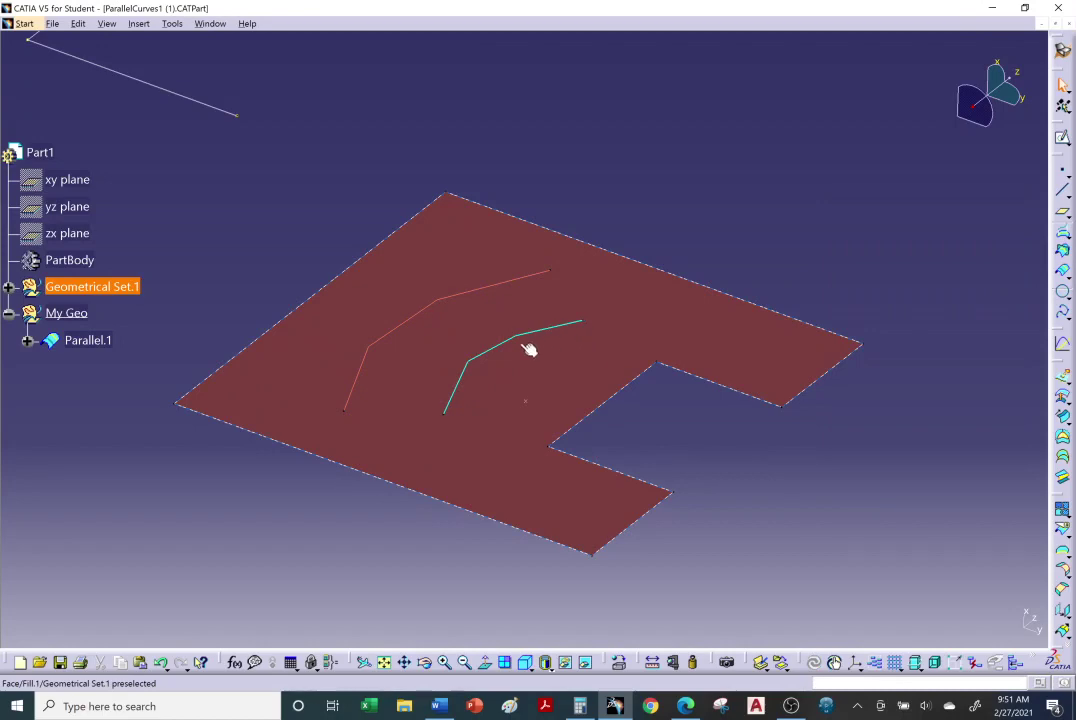
Examine the reference curve and its cyan parallel curve on the red surface from several viewing angles.
{"action": "middle_click_drag", "start_coordinate": [482, 415], "coordinate": [530, 440]}
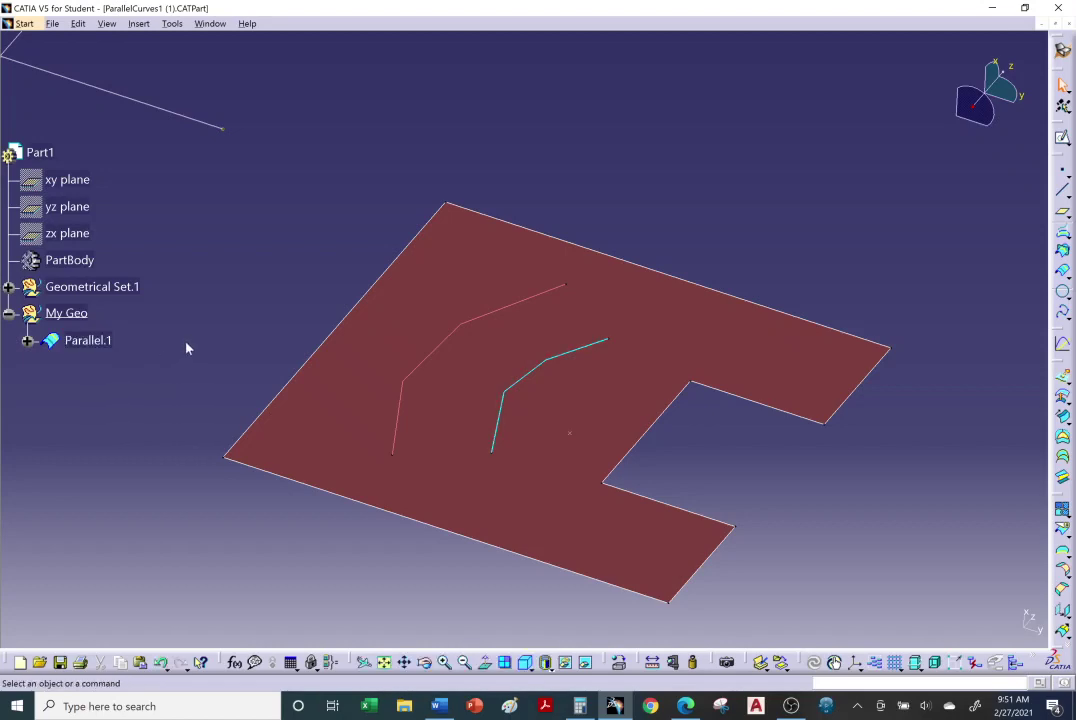
{"action": "middle_click_drag", "start_coordinate": [514, 308], "coordinate": [579, 259]}
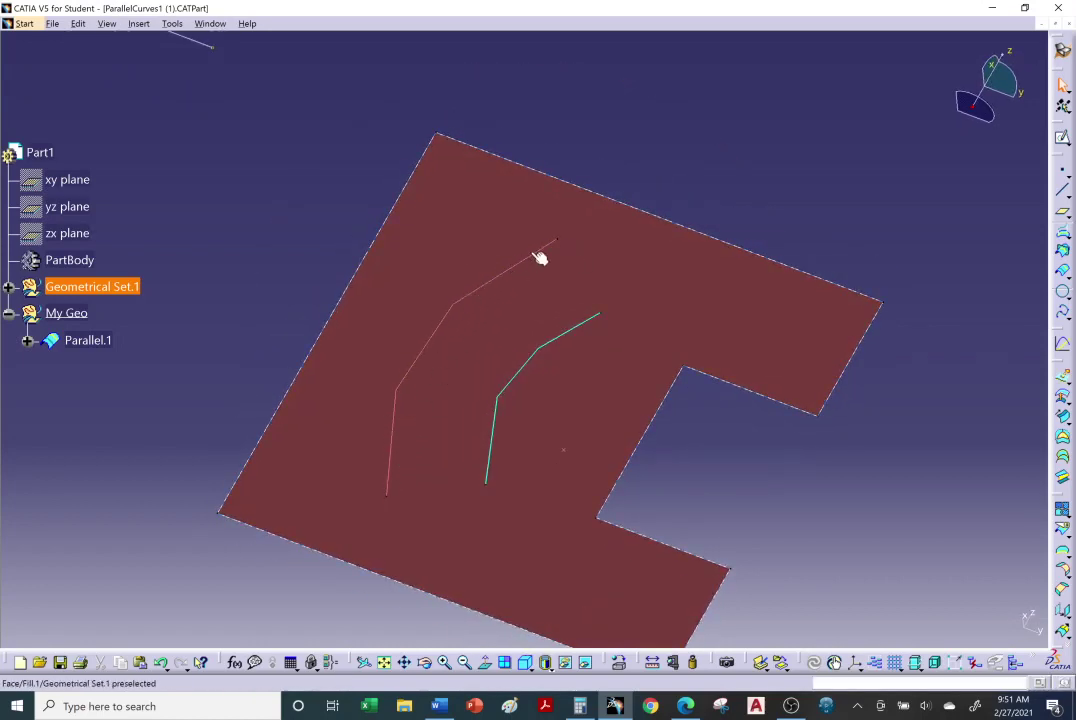
{"action": "middle_click_drag", "start_coordinate": [406, 442], "coordinate": [428, 399]}
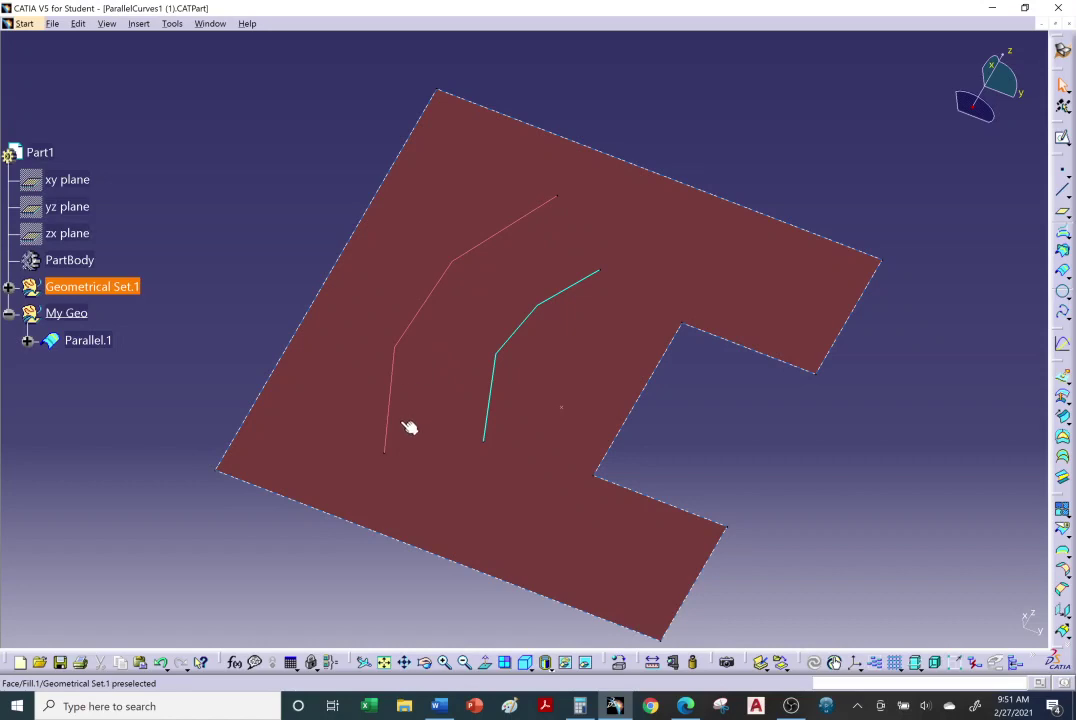
{"action": "middle_click_drag", "start_coordinate": [371, 424], "coordinate": [471, 353]}
{"action": "left_click", "coordinate": [510, 218]}
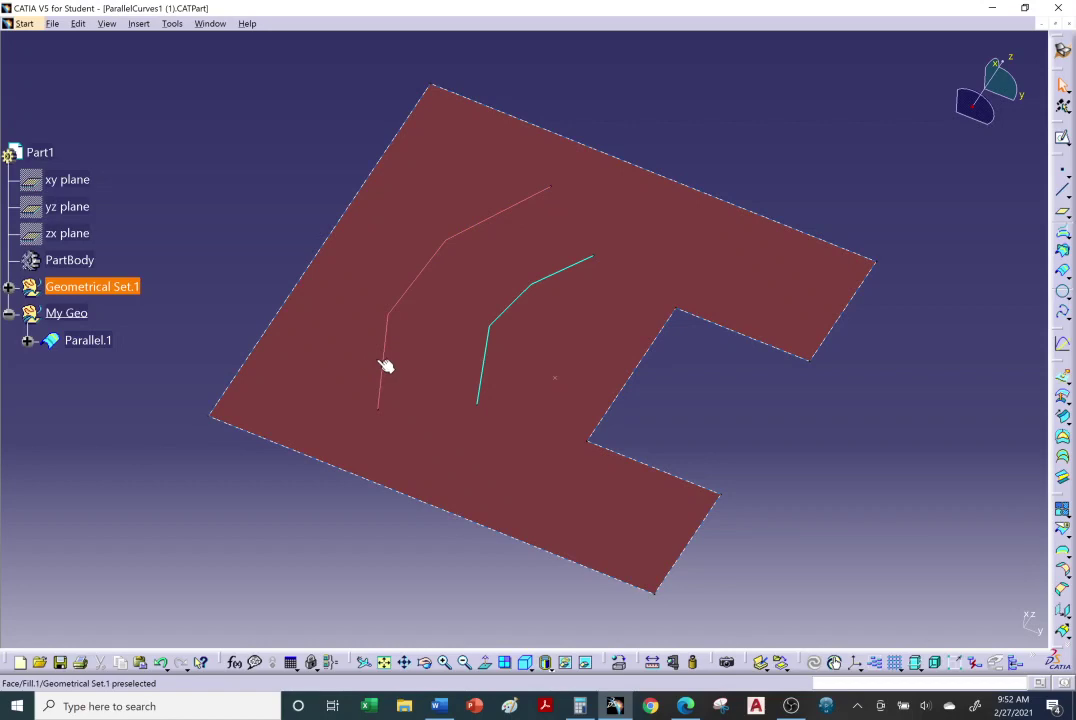
{"action": "middle_click_drag", "start_coordinate": [423, 390], "coordinate": [511, 247]}
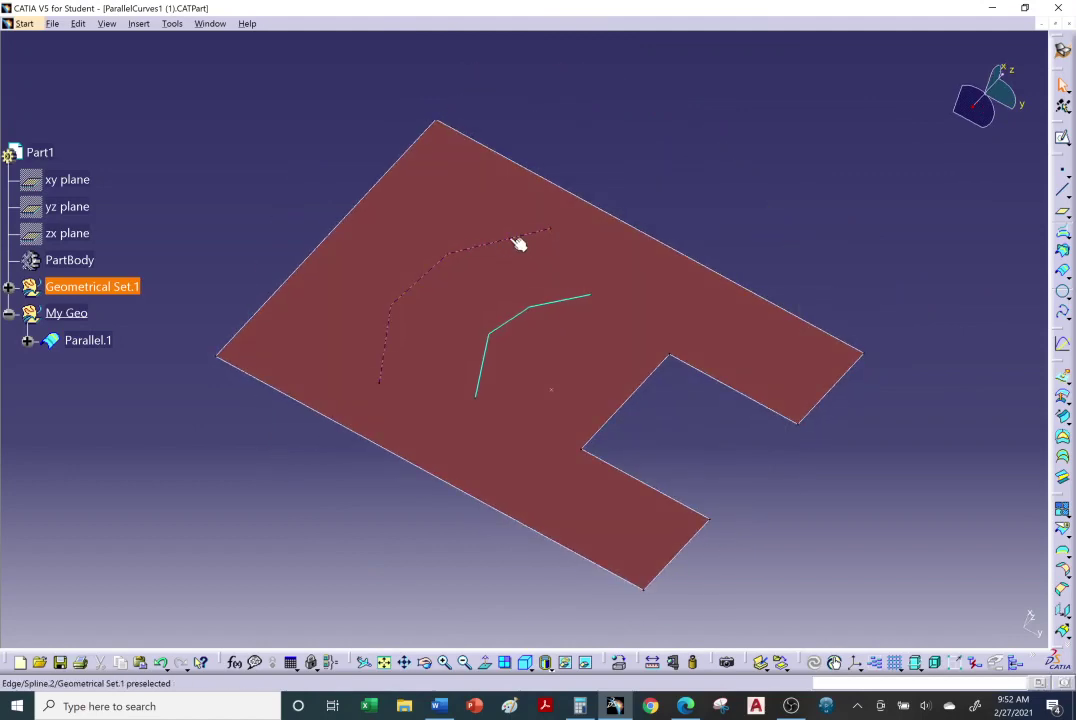
{"action": "middle_click_drag", "start_coordinate": [442, 312], "coordinate": [398, 274]}
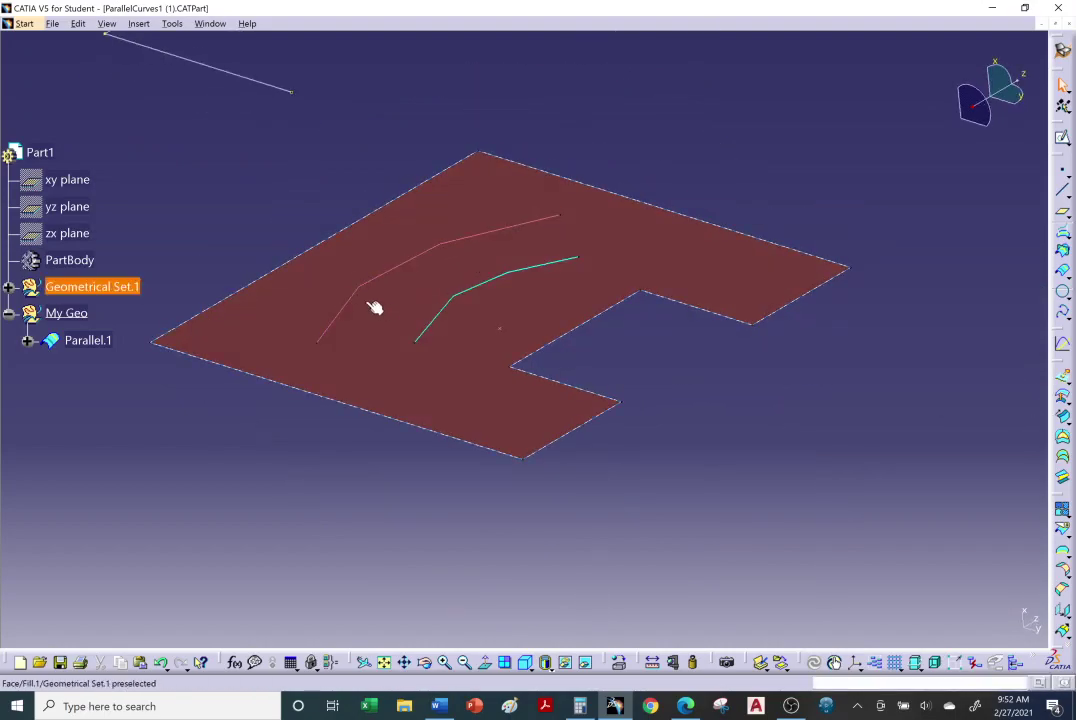
{"action": "middle_click_drag", "start_coordinate": [444, 370], "coordinate": [641, 341]}
{"action": "middle_click_drag", "start_coordinate": [627, 238], "coordinate": [495, 271]}
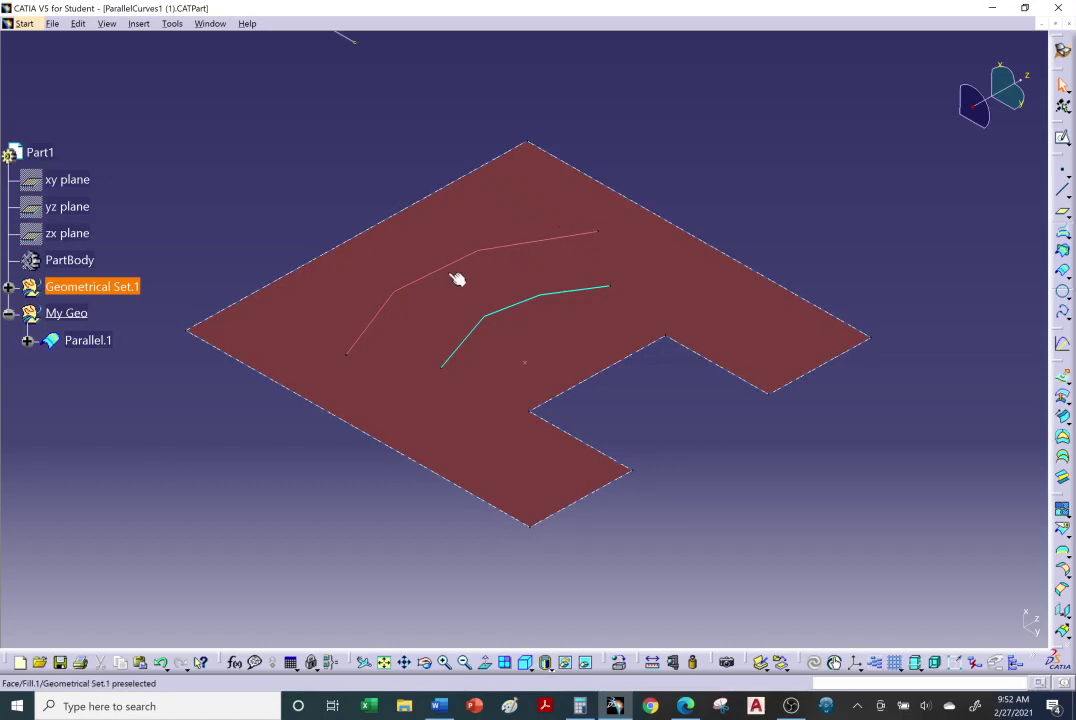
{"action": "middle_click_drag", "start_coordinate": [569, 269], "coordinate": [566, 280]}
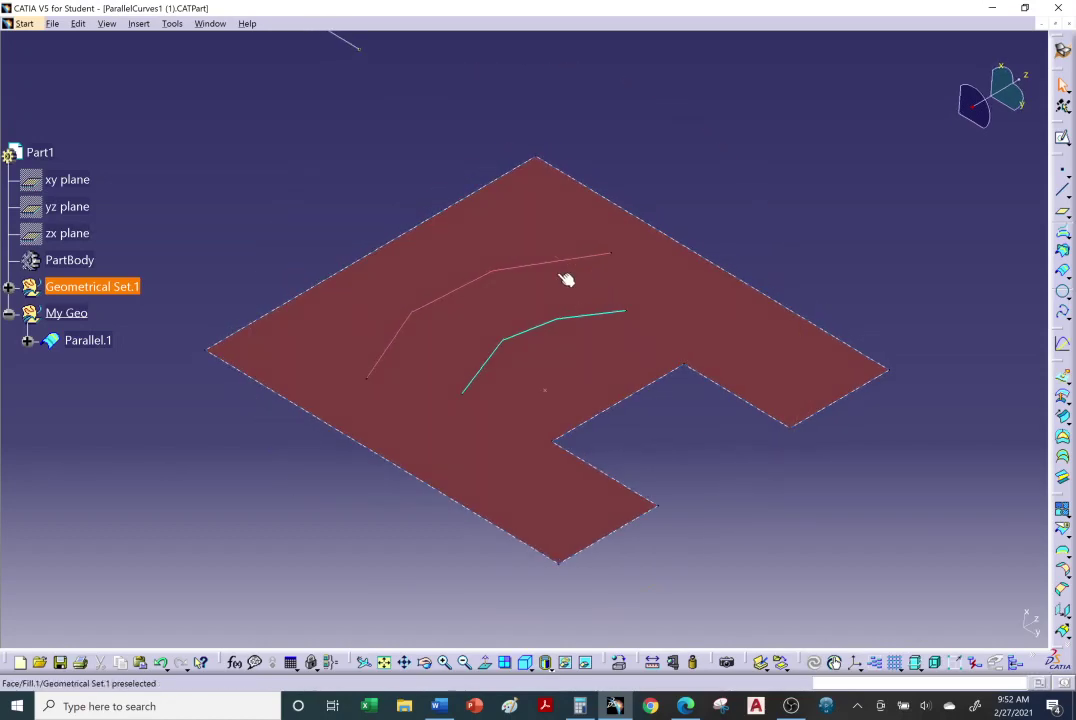
Review the General Display performance options, including the 3D and 2D accuracy settings, and close the options by accepting them.
{"action": "left_click", "coordinate": [170, 24]}
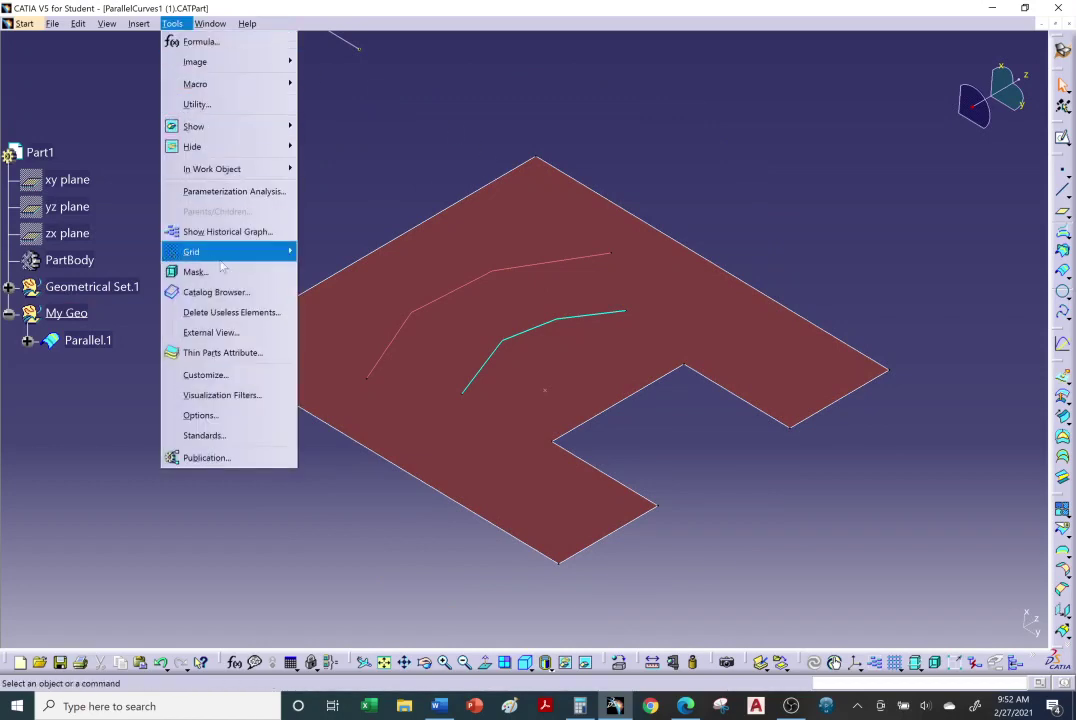
{"action": "left_click", "coordinate": [227, 418]}
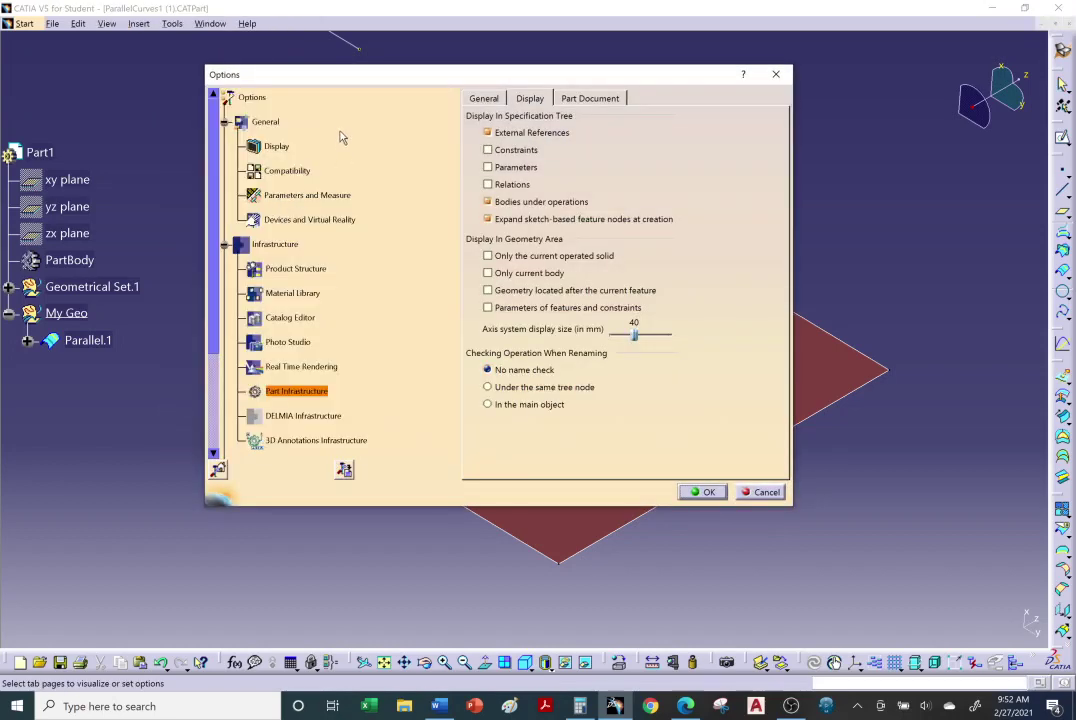
{"action": "left_click", "coordinate": [262, 124]}
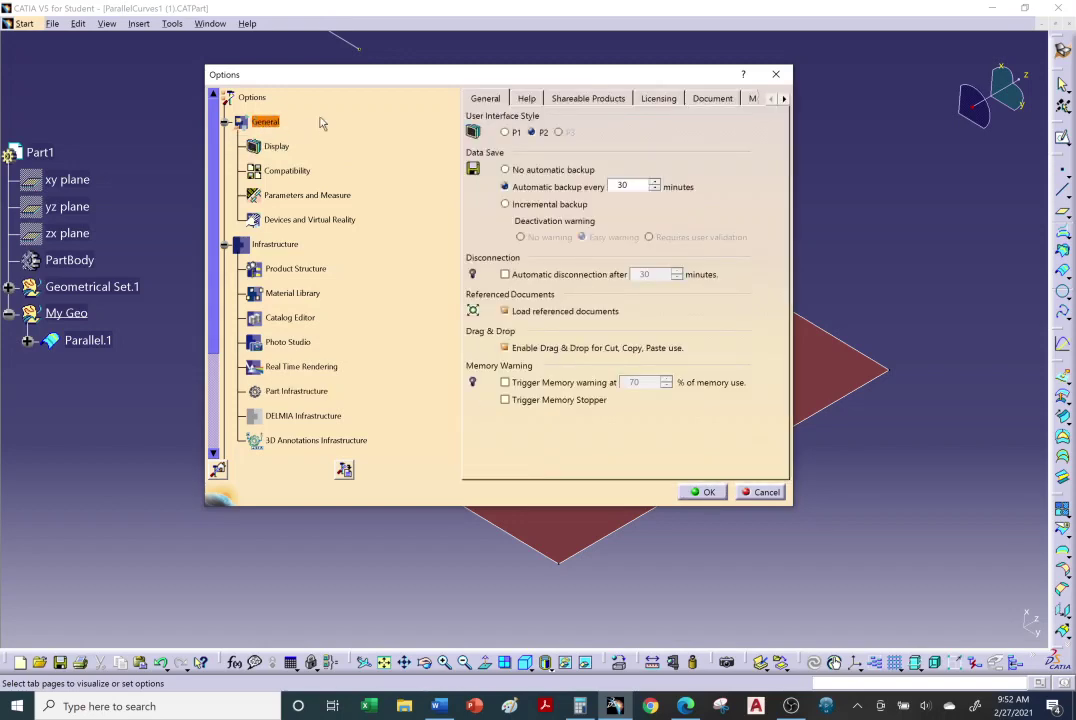
{"action": "left_click", "coordinate": [276, 146]}
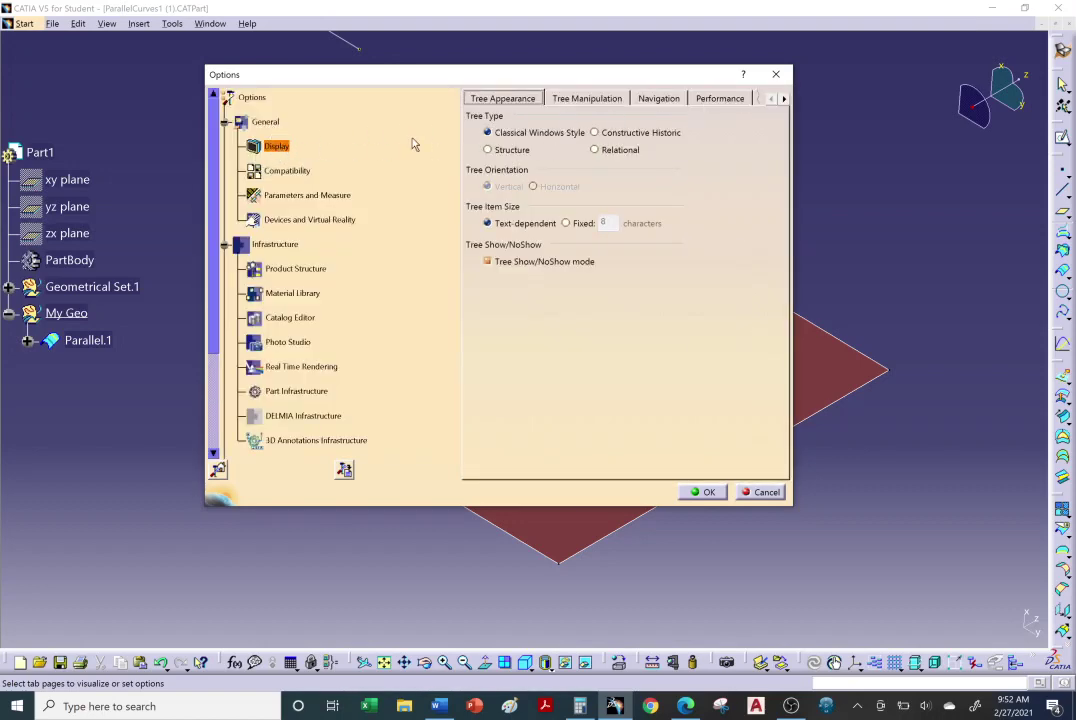
{"action": "left_click", "coordinate": [731, 100]}
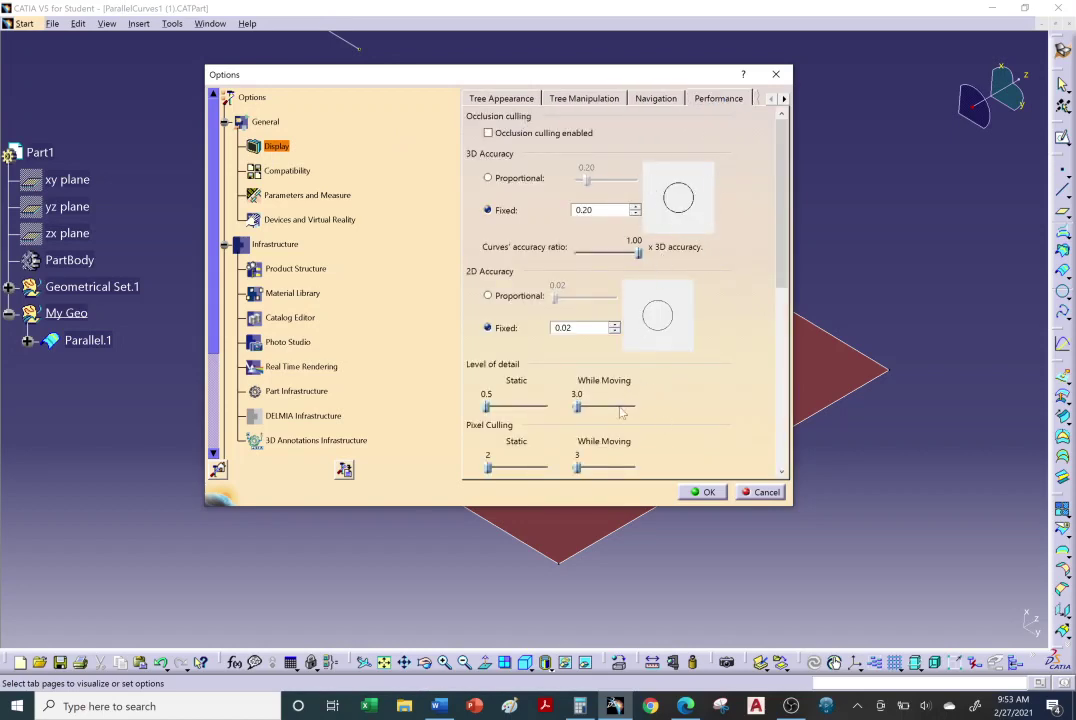
{"action": "left_click_drag", "start_coordinate": [780, 300], "coordinate": [781, 265]}
{"action": "left_click_drag", "start_coordinate": [783, 311], "coordinate": [779, 371]}
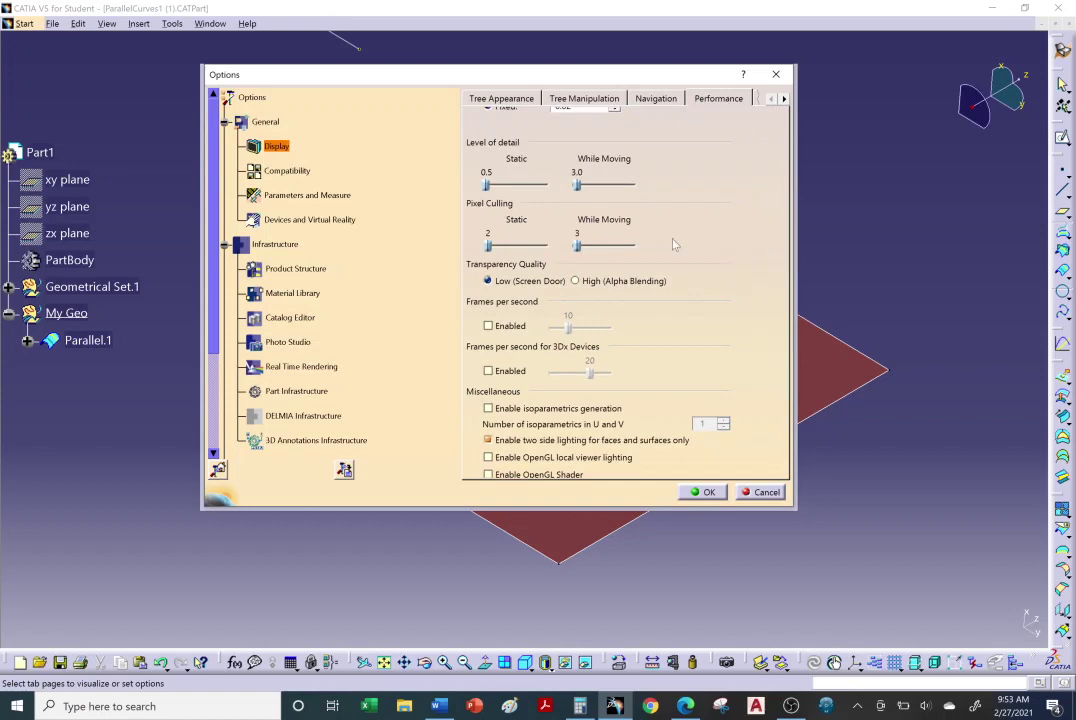
{"action": "scroll", "coordinate": [640, 255], "scroll_direction": "up", "scroll_amount": 1}
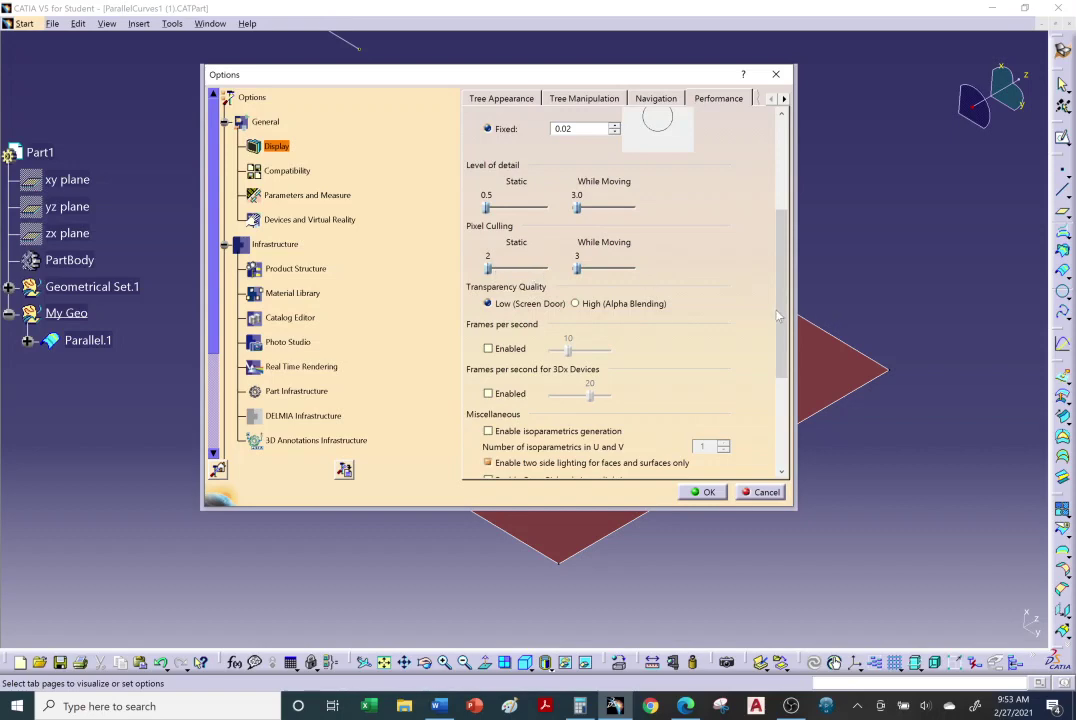
{"action": "left_click_drag", "start_coordinate": [781, 298], "coordinate": [754, 199]}
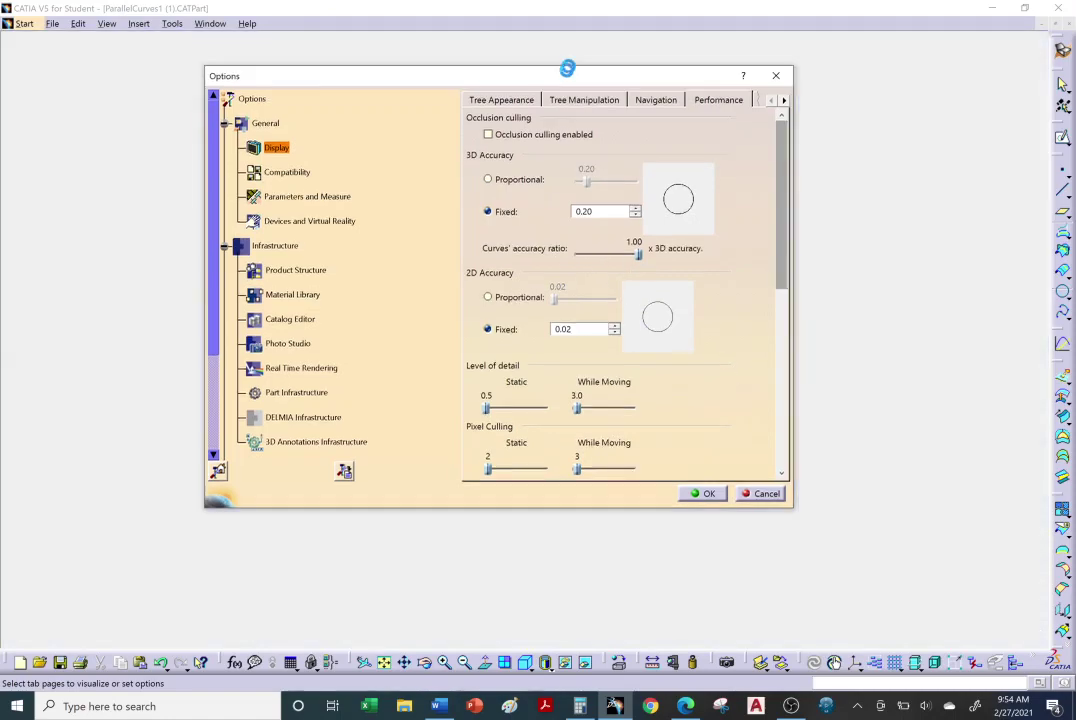
{"action": "left_click_drag", "start_coordinate": [568, 70], "coordinate": [529, 76]}
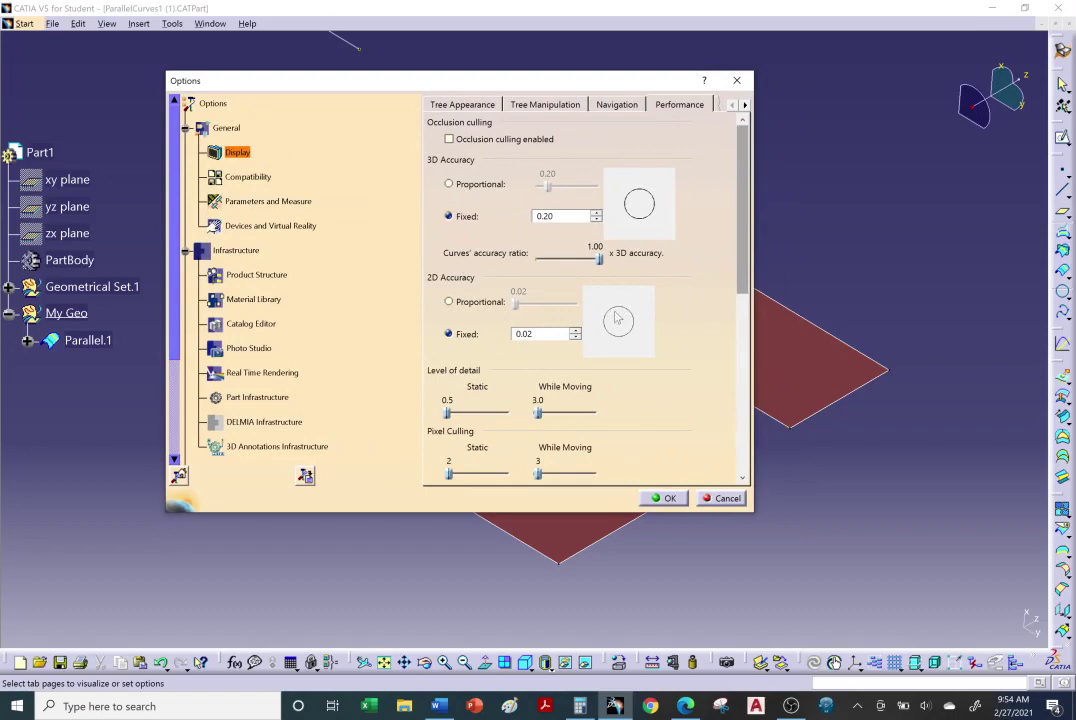
{"action": "left_click", "coordinate": [667, 498]}
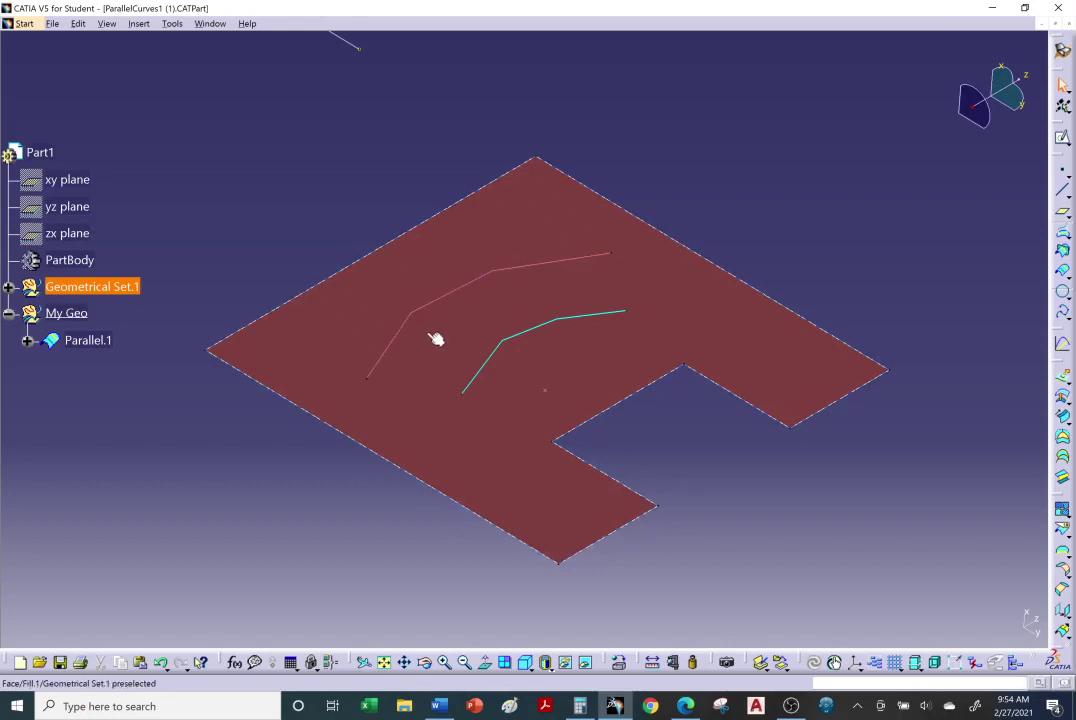
{"action": "middle_click_drag", "start_coordinate": [436, 339], "coordinate": [473, 348]}
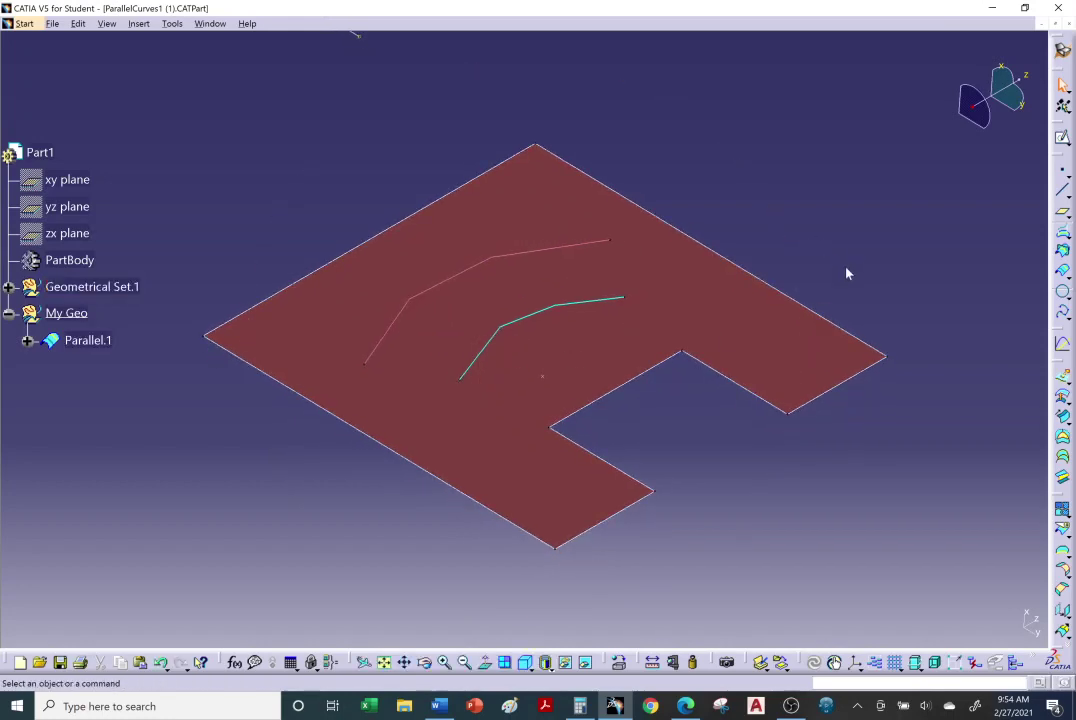
{"action": "middle_click_drag", "start_coordinate": [403, 281], "coordinate": [675, 202]}
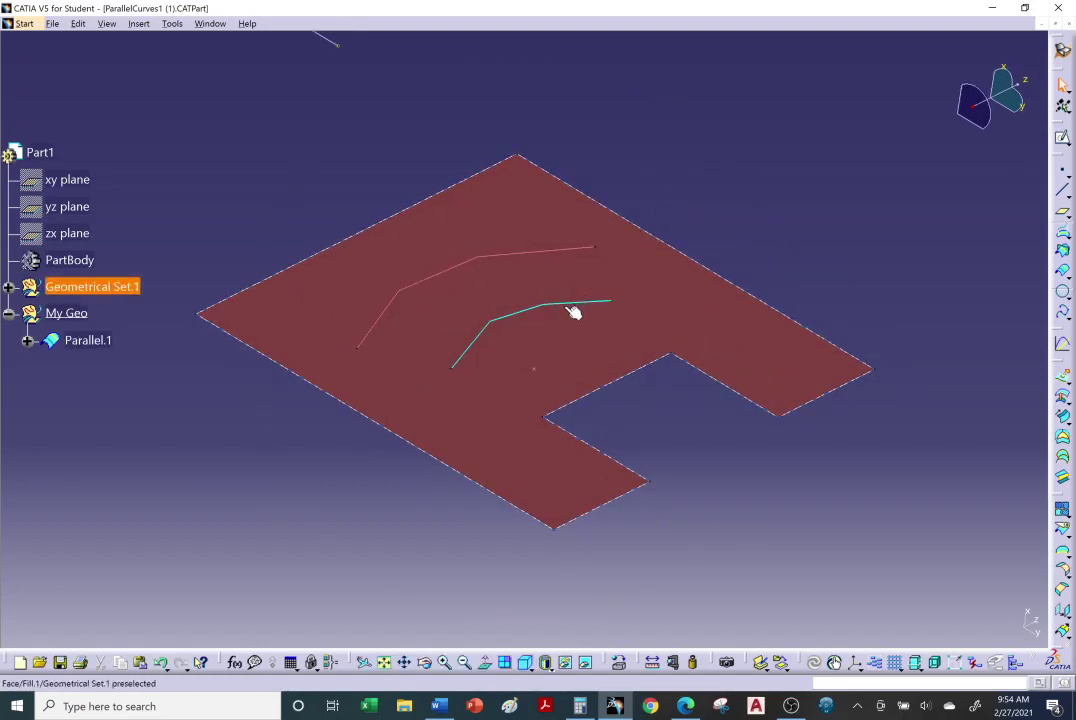
Edit the existing parallel curve of Spline.2 so that it passes through Point.10 from the expanded Geometrical Set.1, and preview it.
{"action": "double_click", "coordinate": [90, 343]}
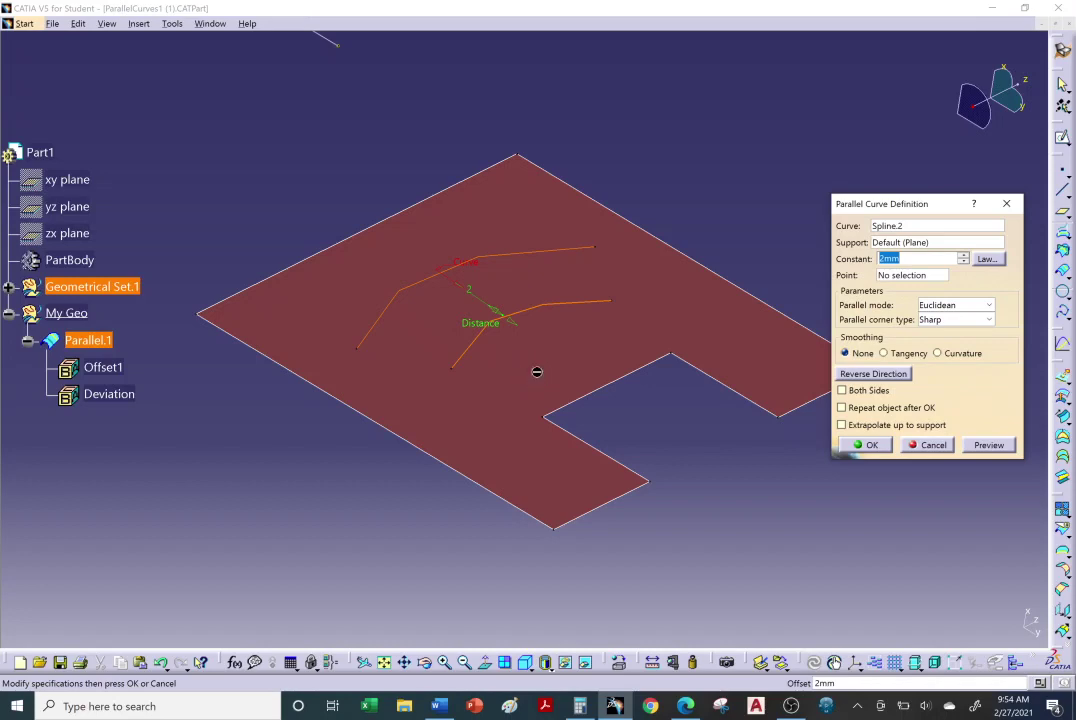
{"action": "left_click", "coordinate": [9, 287]}
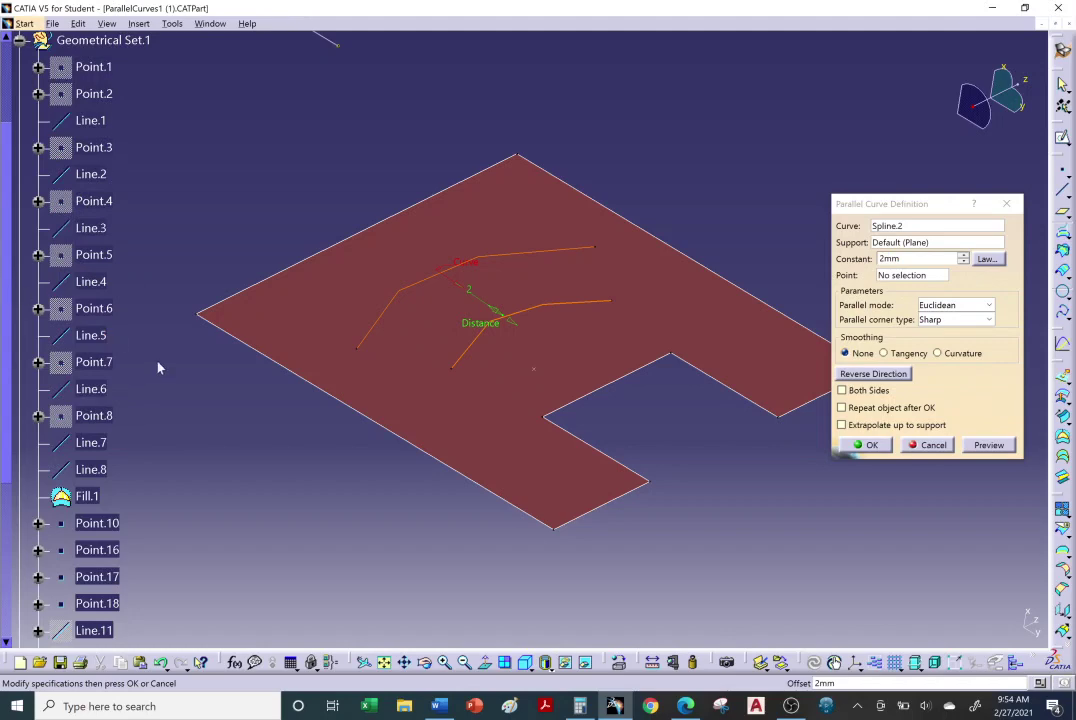
{"action": "scroll", "coordinate": [132, 305], "scroll_direction": "down", "scroll_amount": 3}
{"action": "scroll", "coordinate": [518, 397], "scroll_direction": "down", "scroll_amount": 3}
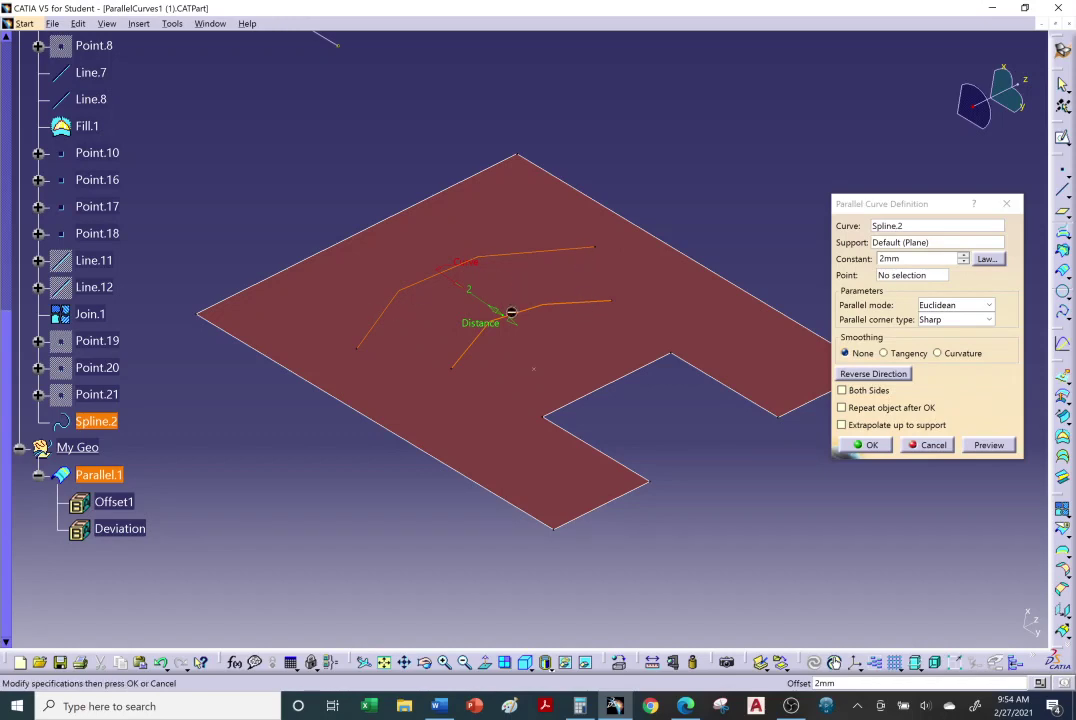
{"action": "left_click", "coordinate": [900, 276]}
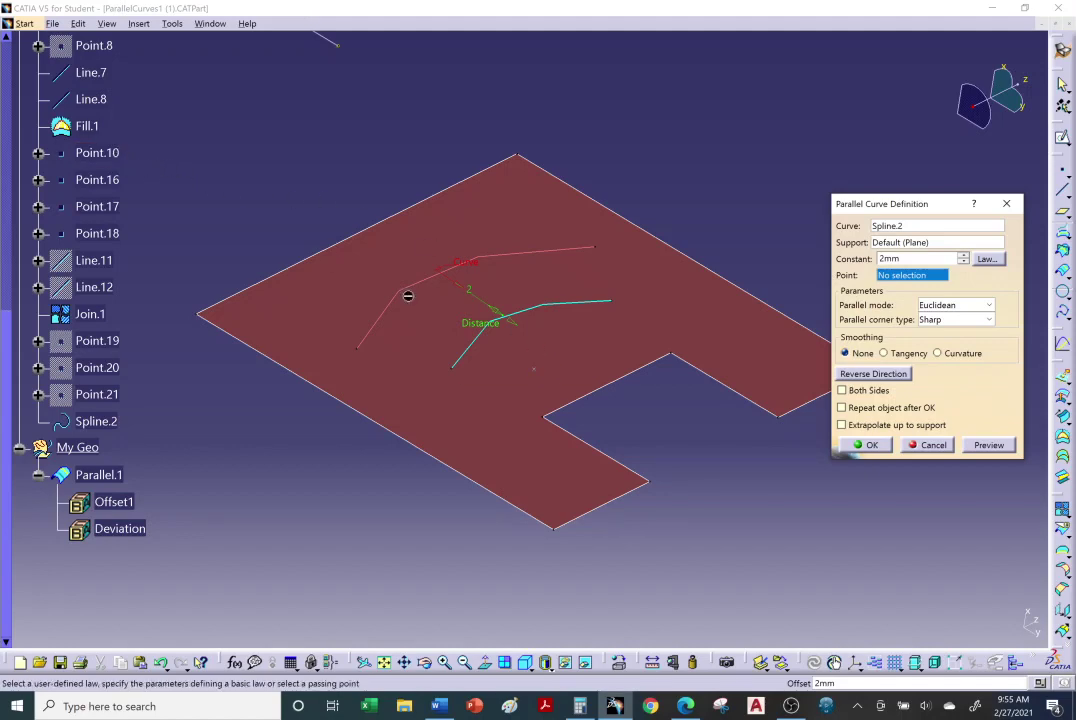
{"action": "scroll", "coordinate": [137, 170], "scroll_direction": "up", "scroll_amount": 2}
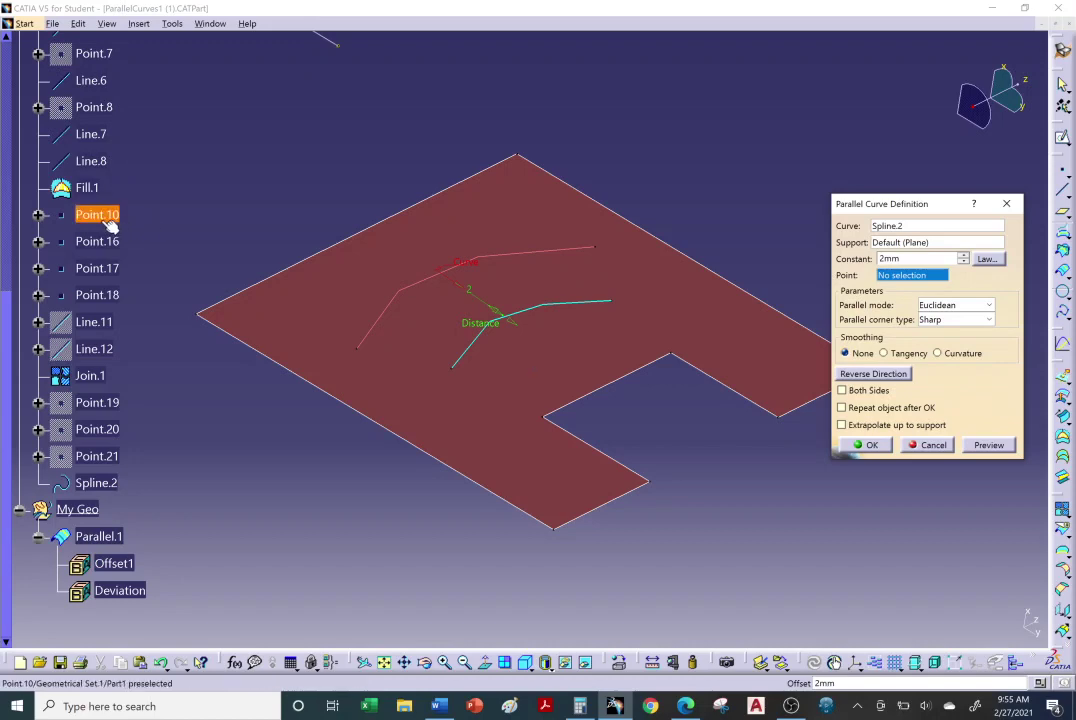
{"action": "left_click", "coordinate": [99, 217]}
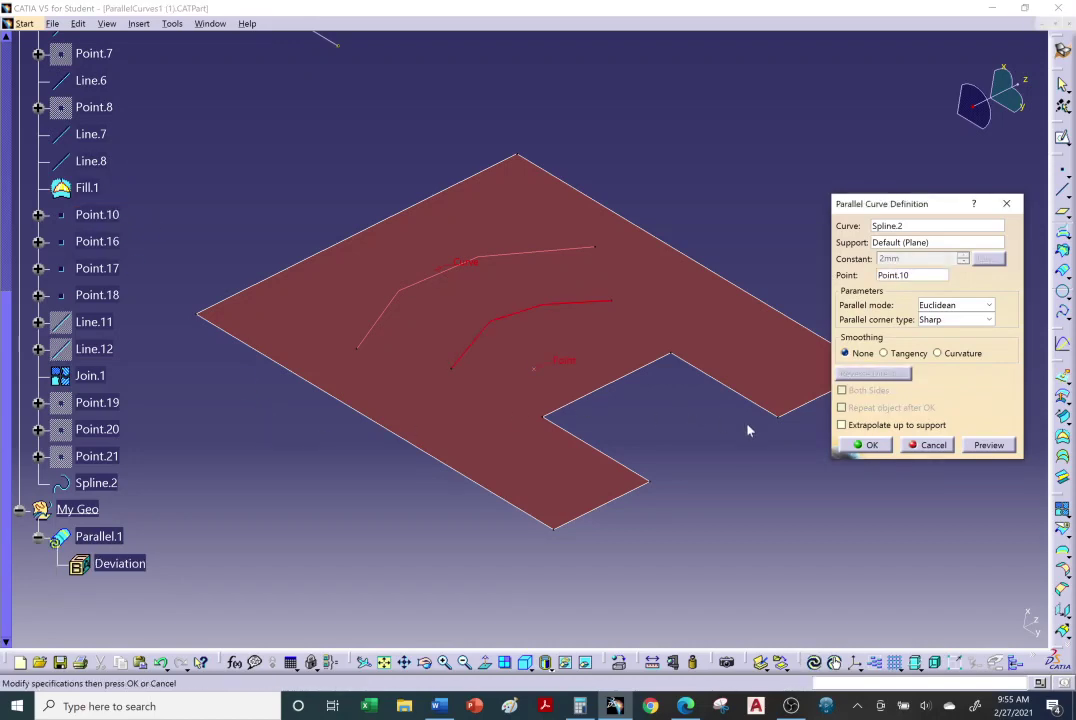
{"action": "left_click", "coordinate": [979, 445]}
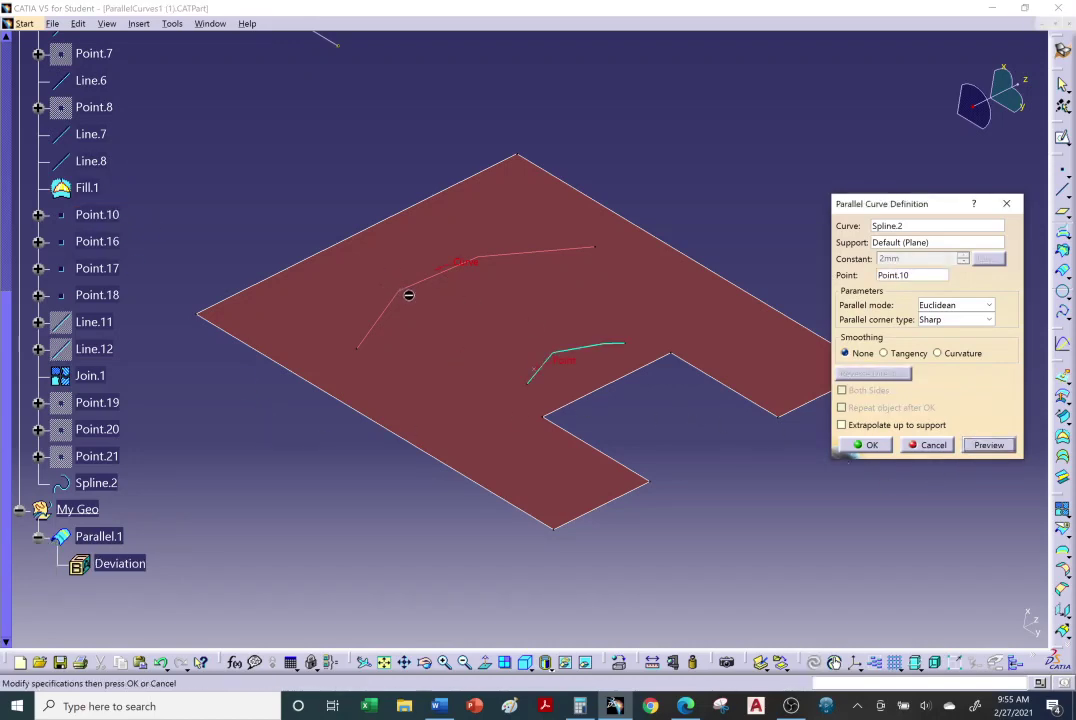
Examine the previewed curve through Point.10 against the reference spline and review the parallel modes, keeping Euclidean.
{"action": "middle_click_drag", "start_coordinate": [480, 312], "coordinate": [471, 358]}
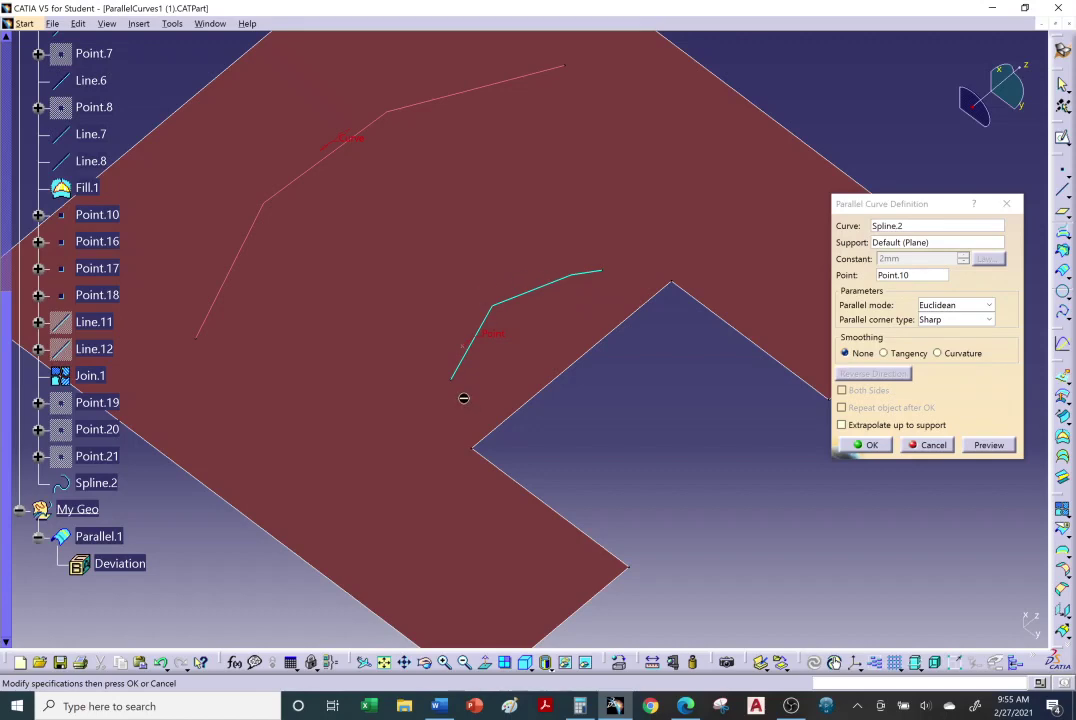
{"action": "middle_click_drag", "start_coordinate": [475, 401], "coordinate": [498, 326]}
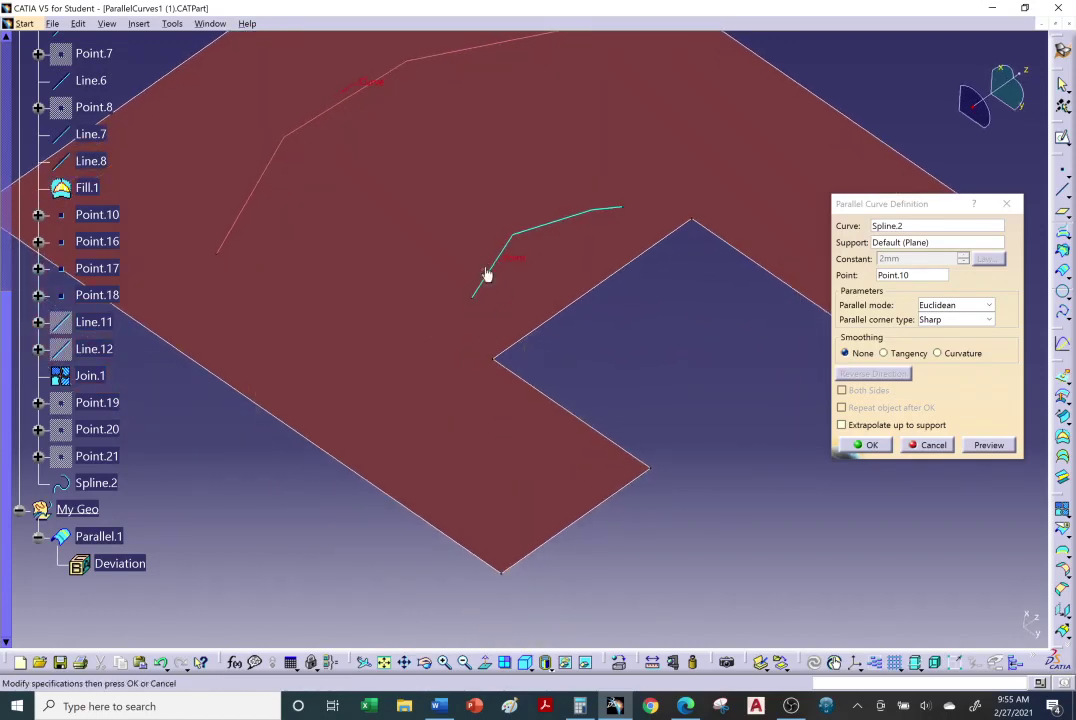
{"action": "middle_click_drag", "start_coordinate": [646, 338], "coordinate": [644, 389]}
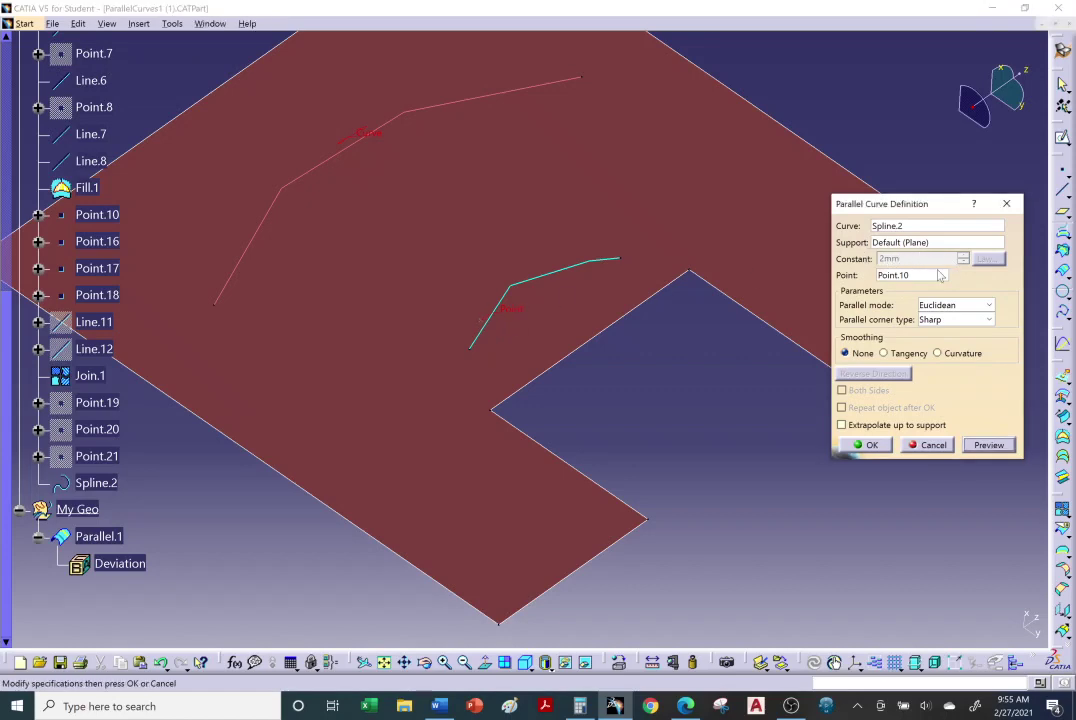
{"action": "middle_click_drag", "start_coordinate": [783, 347], "coordinate": [775, 380]}
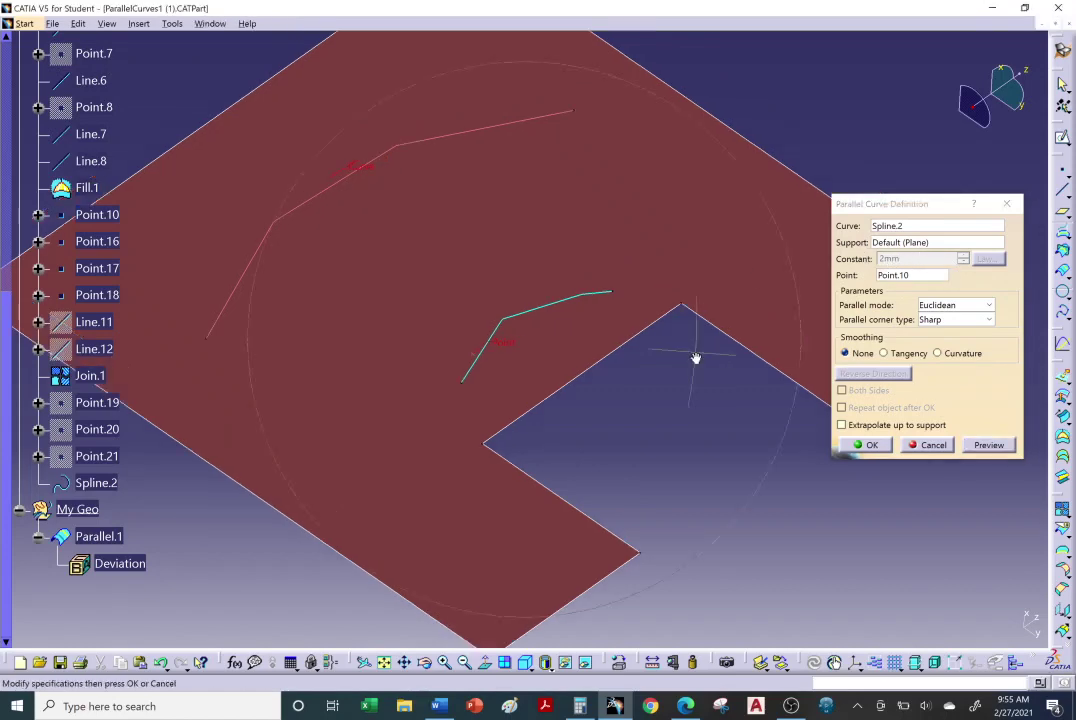
{"action": "left_click", "coordinate": [965, 307]}
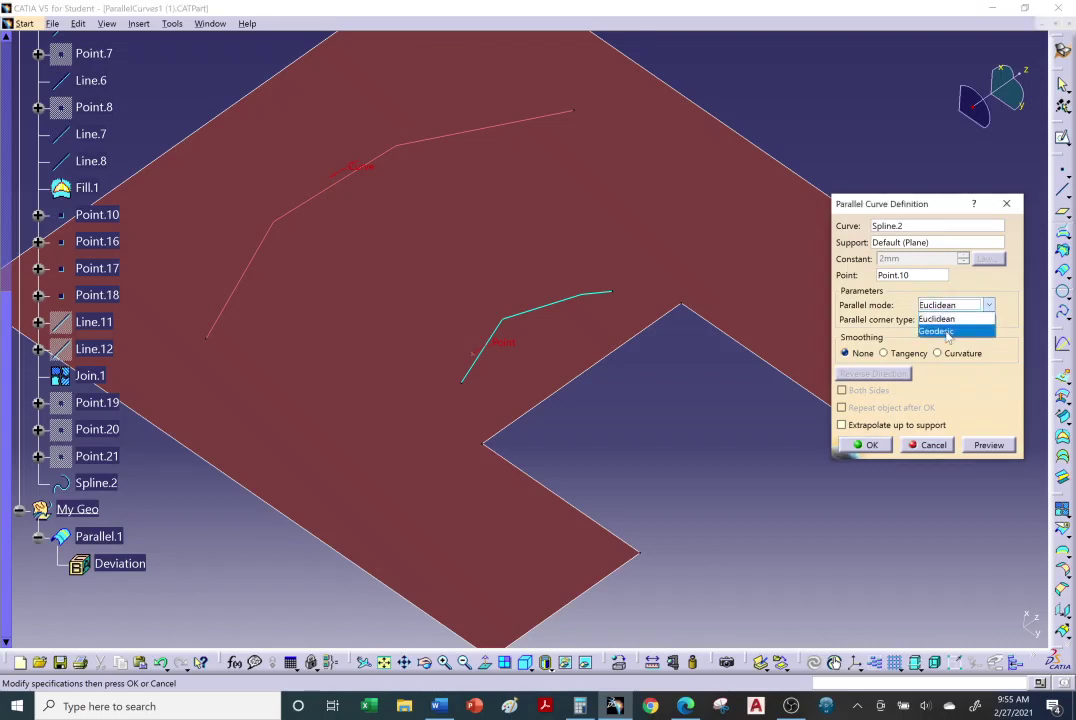
{"action": "left_click", "coordinate": [945, 319]}
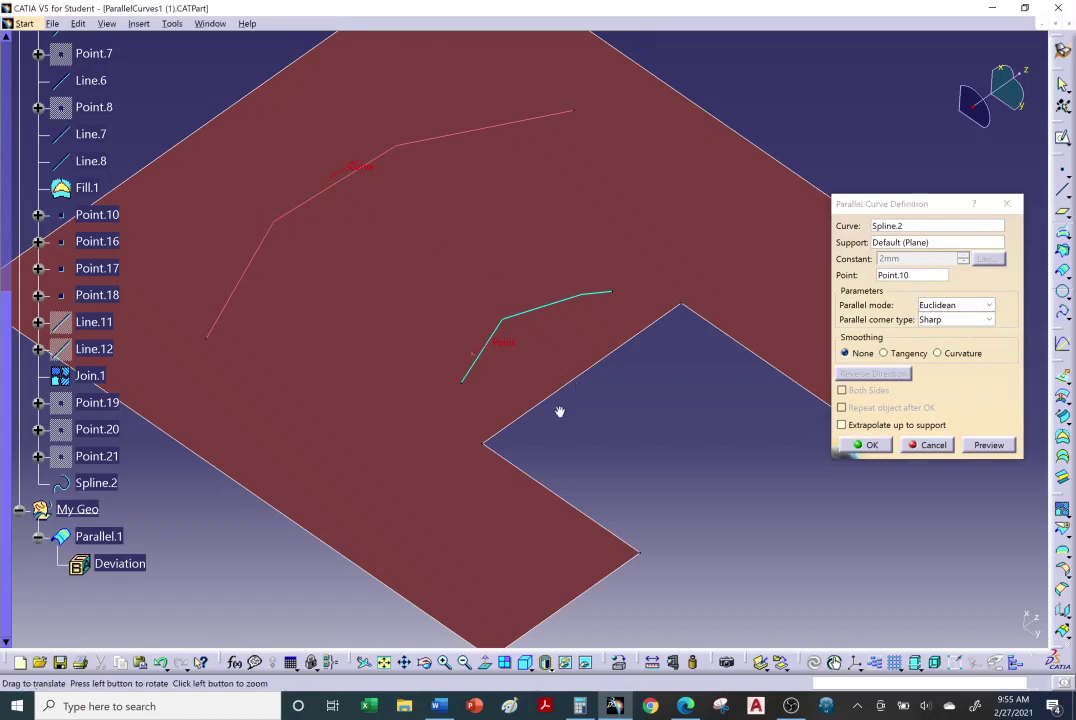
{"action": "middle_click_drag", "start_coordinate": [560, 412], "coordinate": [709, 328]}
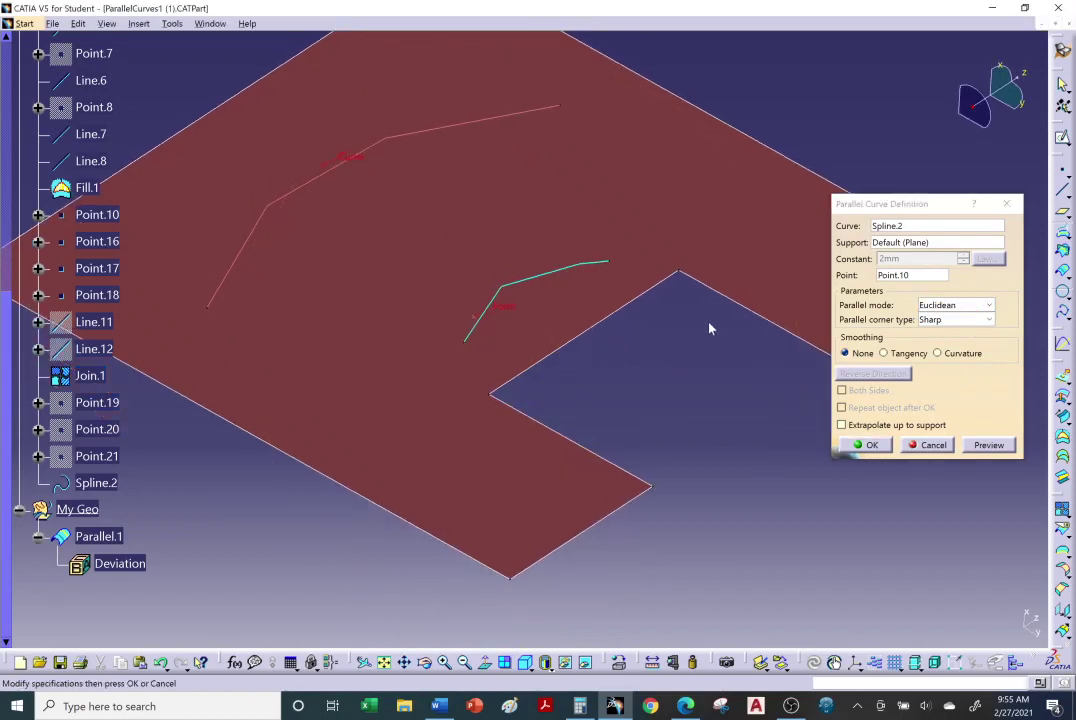
{"action": "left_click", "coordinate": [936, 306]}
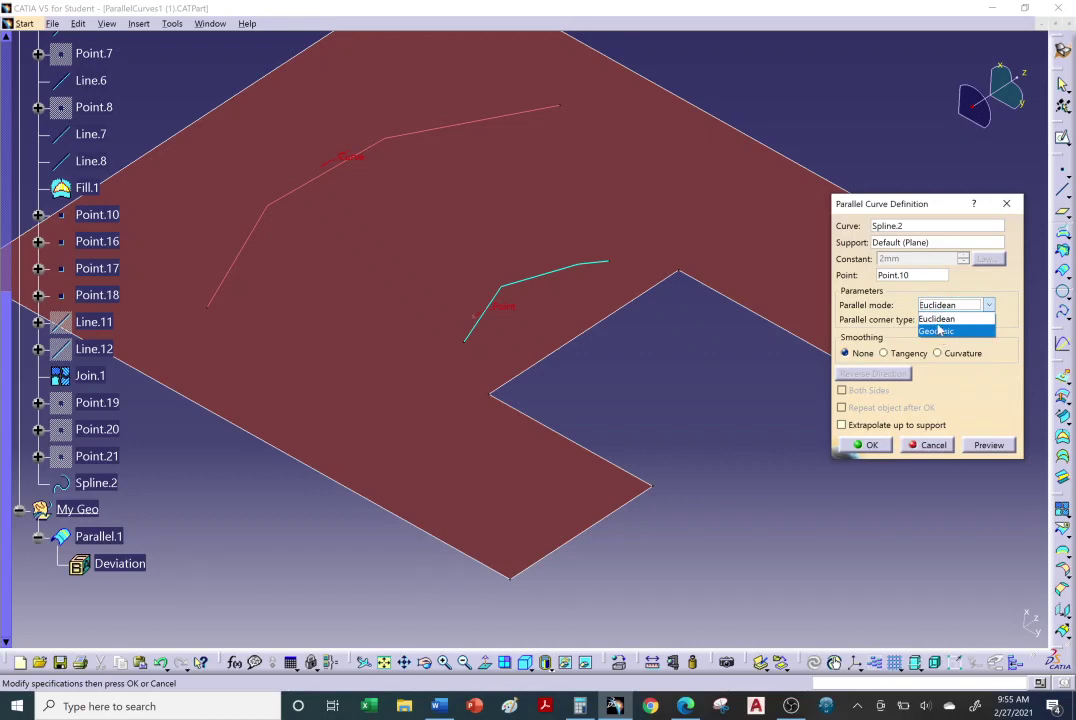
{"action": "left_click", "coordinate": [952, 282]}
{"action": "middle_click_drag", "start_coordinate": [526, 390], "coordinate": [528, 348]}
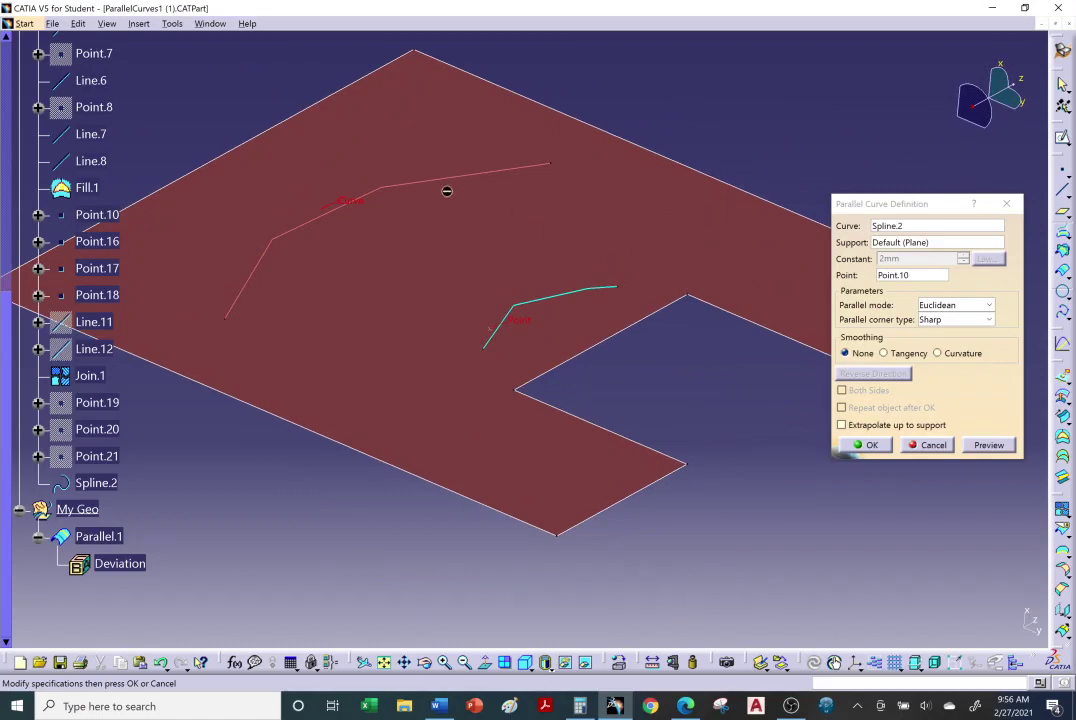
{"action": "middle_click_drag", "start_coordinate": [447, 191], "coordinate": [471, 288]}
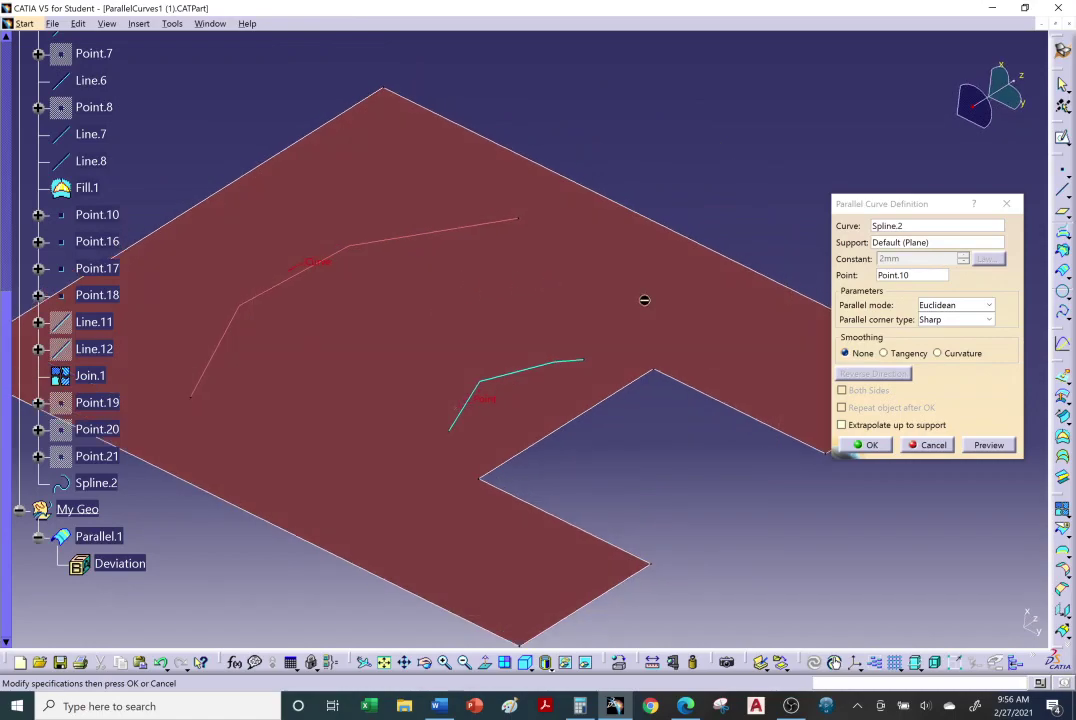
Set the parallel curve's support to the red Fill.1 surface, preview it and dismiss the mail notification.
{"action": "left_click", "coordinate": [884, 243]}
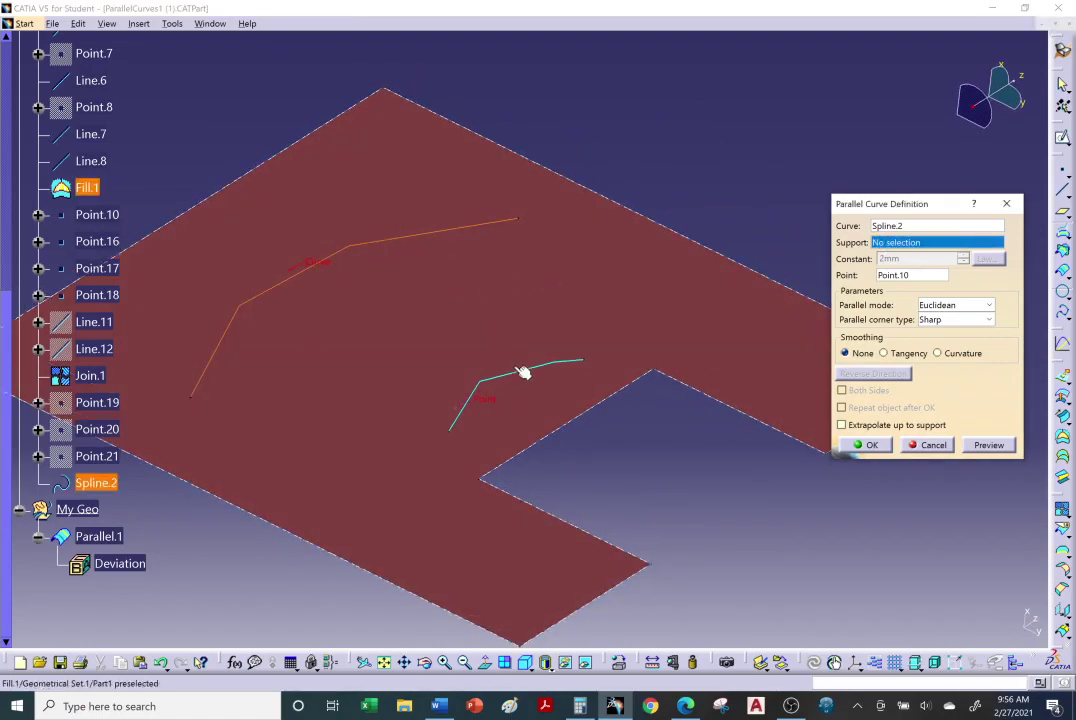
{"action": "left_click", "coordinate": [540, 306]}
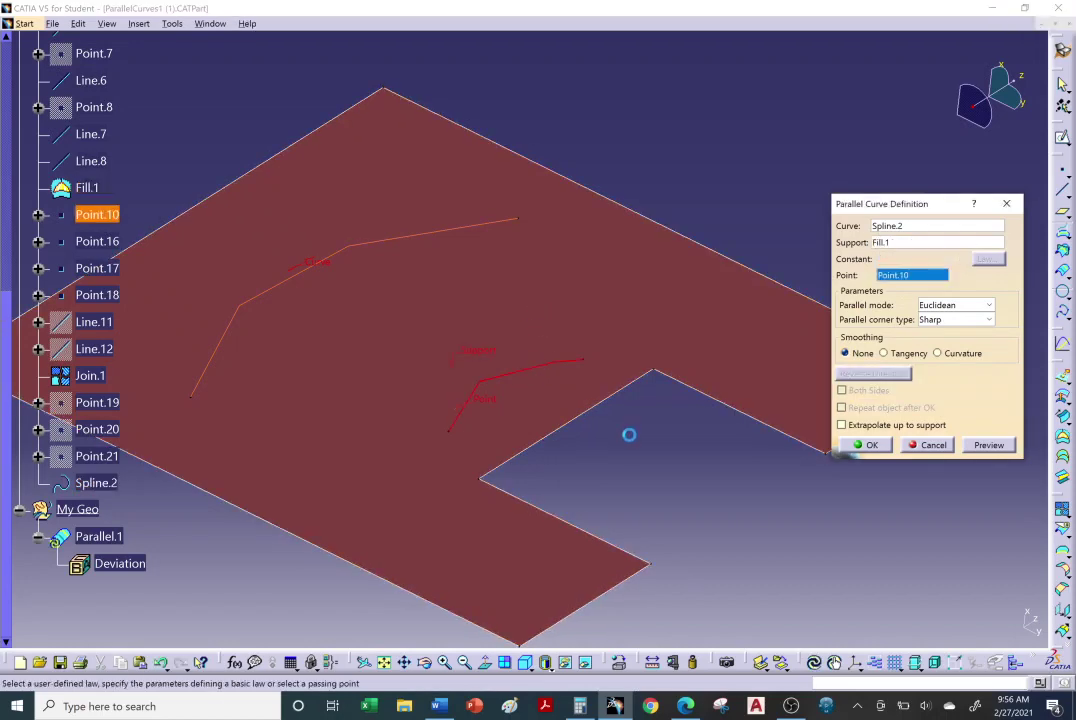
{"action": "left_click", "coordinate": [884, 245]}
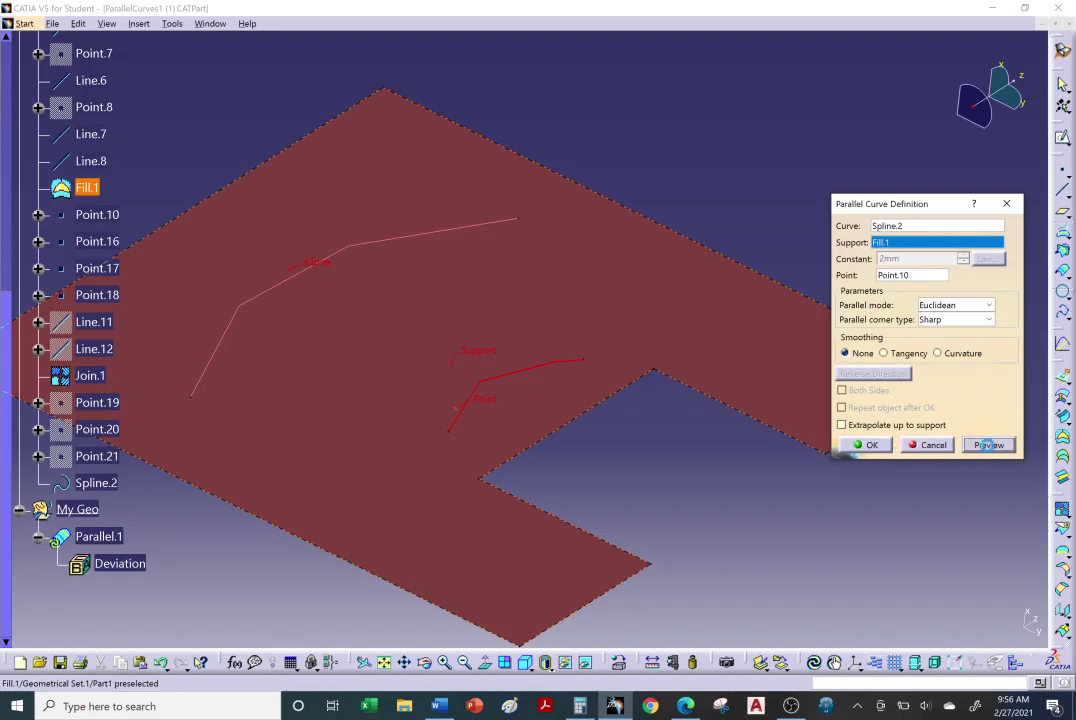
{"action": "left_click", "coordinate": [989, 445]}
{"action": "middle_click_drag", "start_coordinate": [720, 441], "coordinate": [483, 375]}
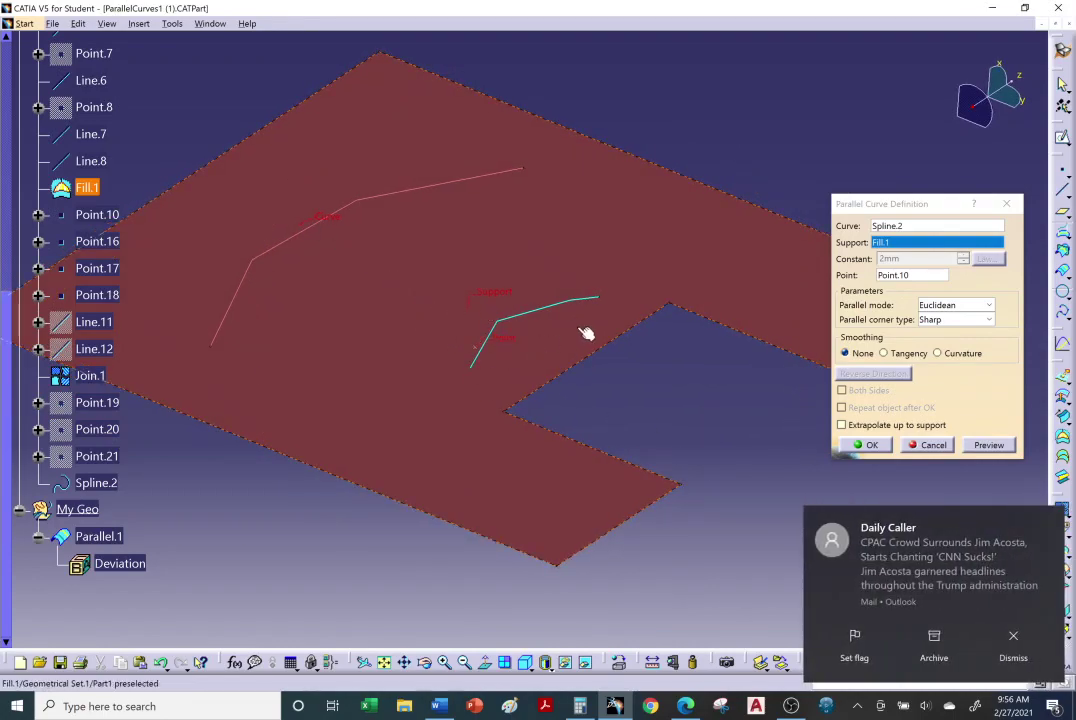
{"action": "left_click", "coordinate": [1046, 640]}
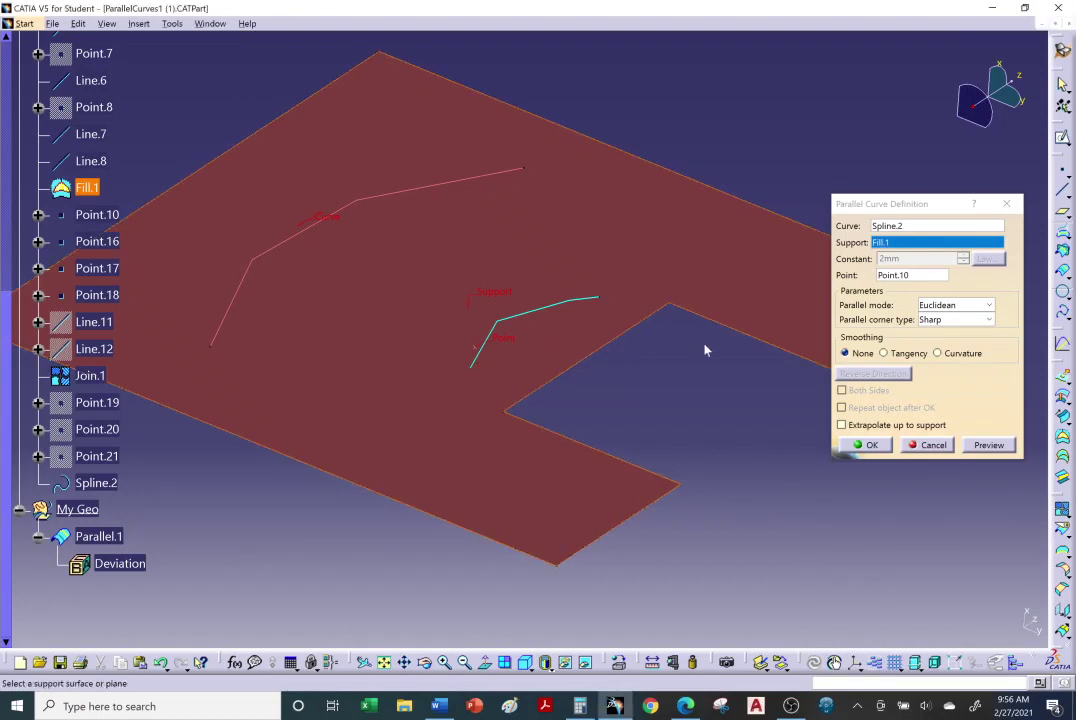
Review the parallel corner types, keeping Sharp, and inspect the previewed curve on the surface.
{"action": "left_click", "coordinate": [988, 320]}
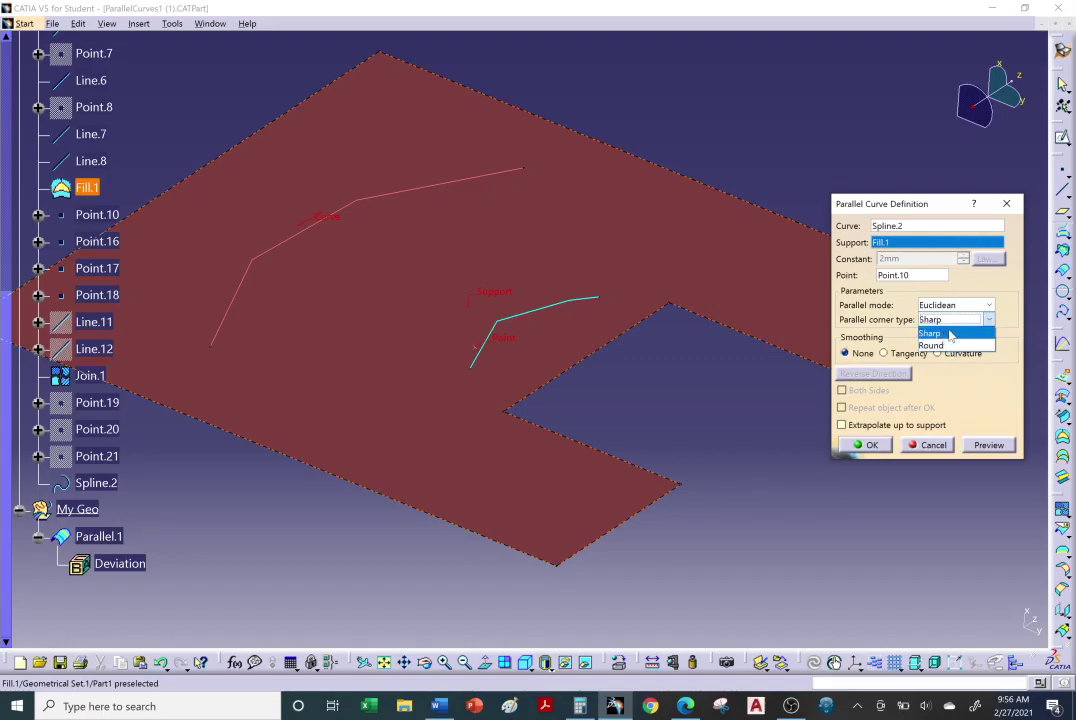
{"action": "left_click", "coordinate": [950, 334]}
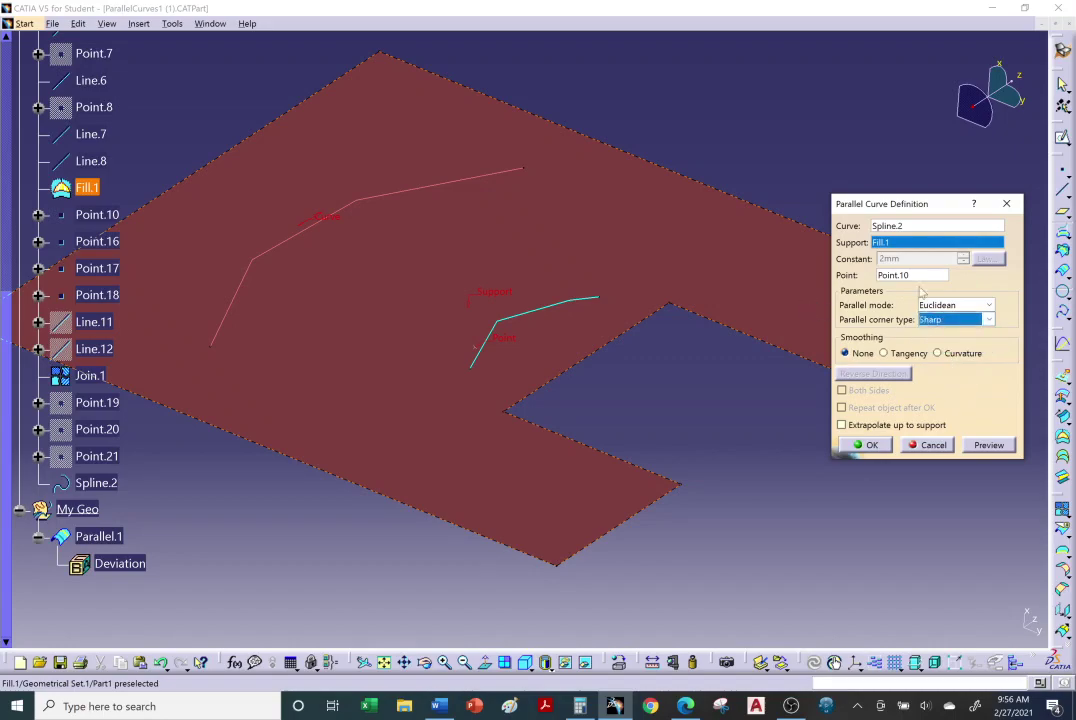
{"action": "middle_click_drag", "start_coordinate": [593, 354], "coordinate": [639, 403]}
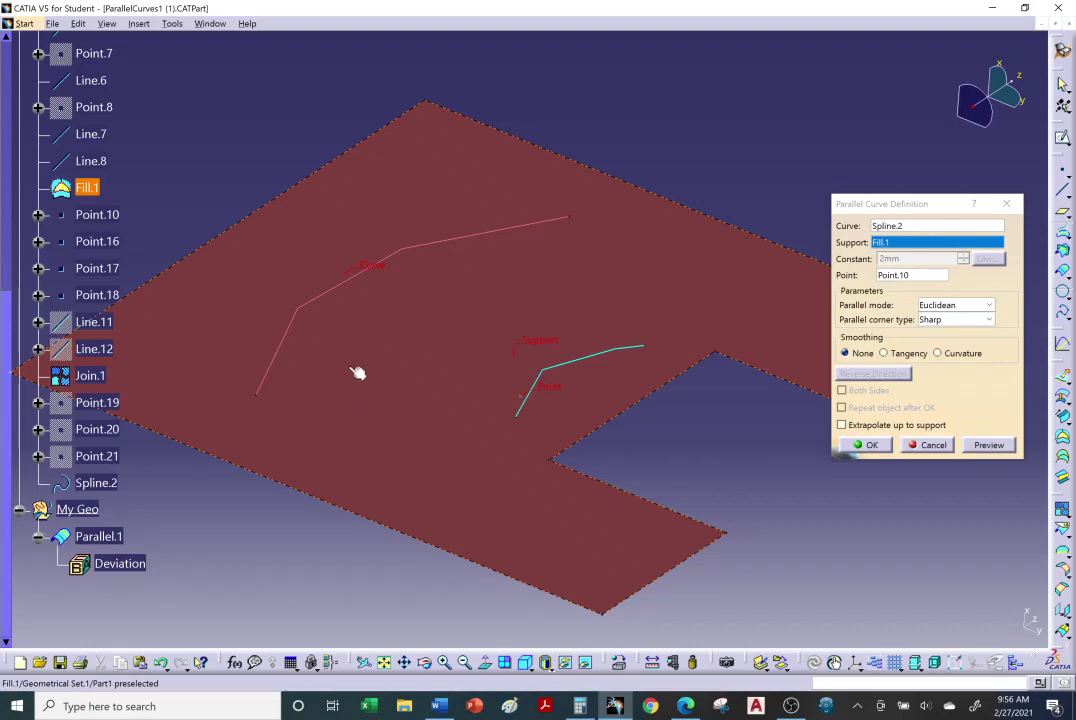
Clear the passing point, set the constant offset to 1 mm and preview the parallel curve.
{"action": "right_click", "coordinate": [885, 277]}
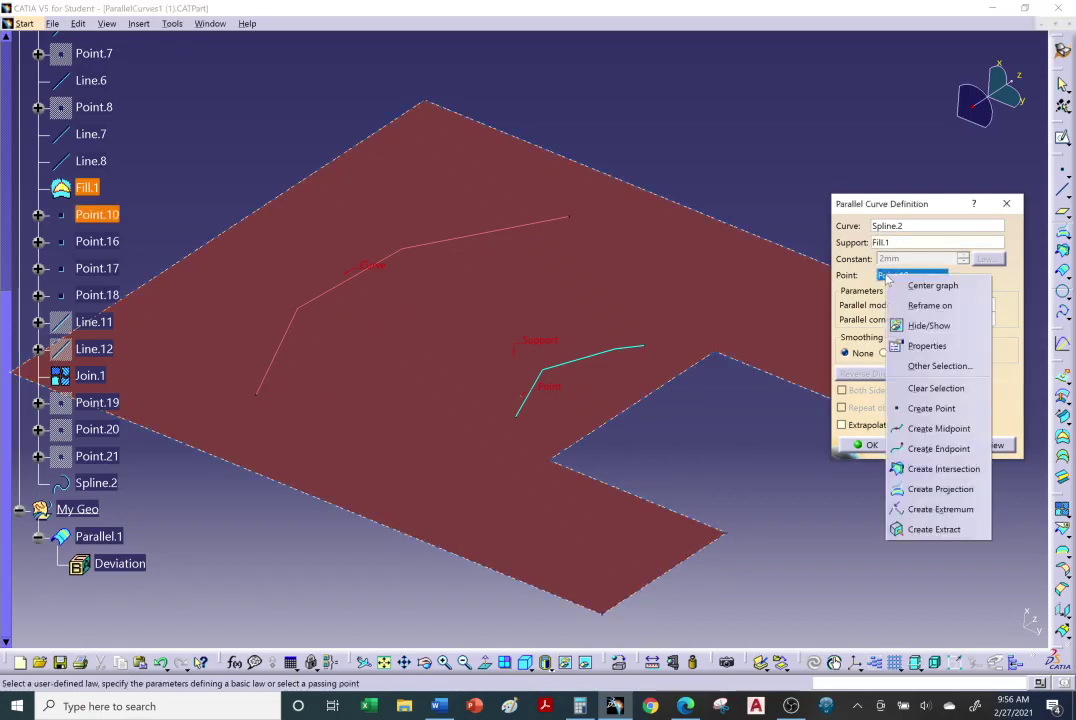
{"action": "left_click", "coordinate": [940, 387]}
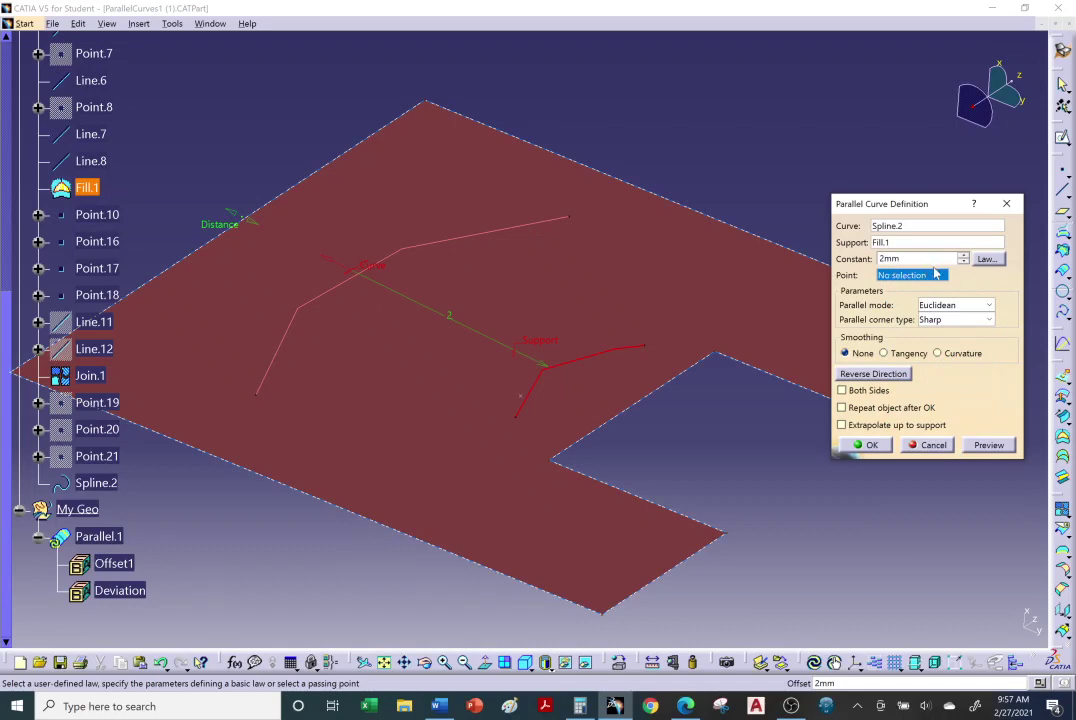
{"action": "left_click", "coordinate": [963, 262]}
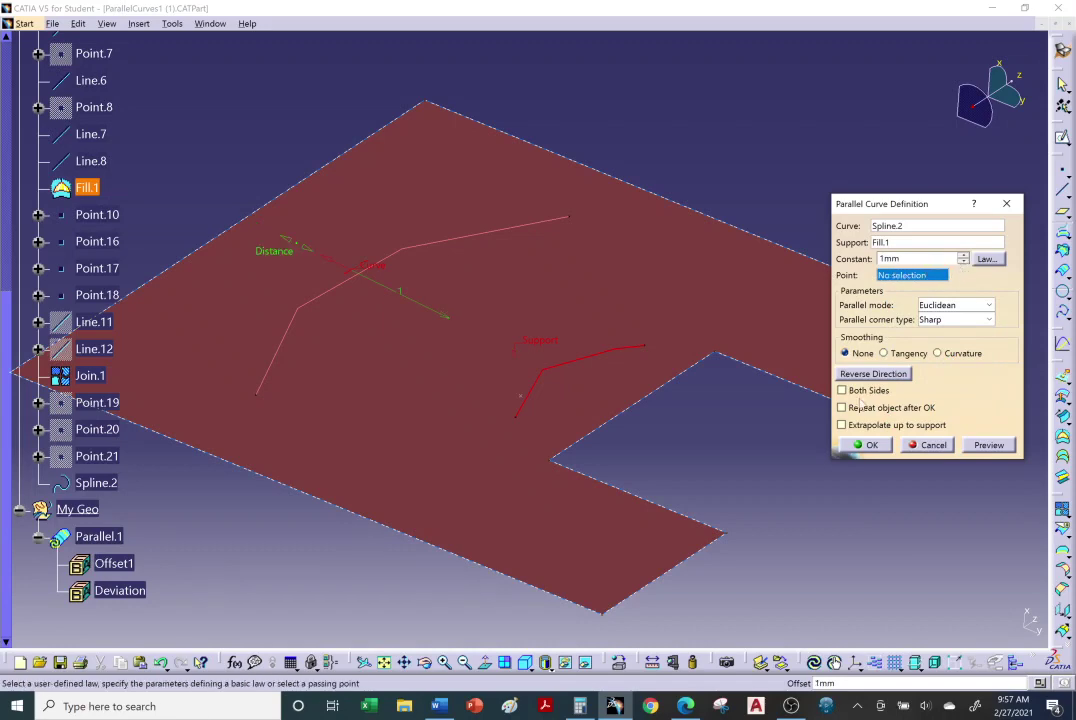
{"action": "left_click", "coordinate": [985, 446]}
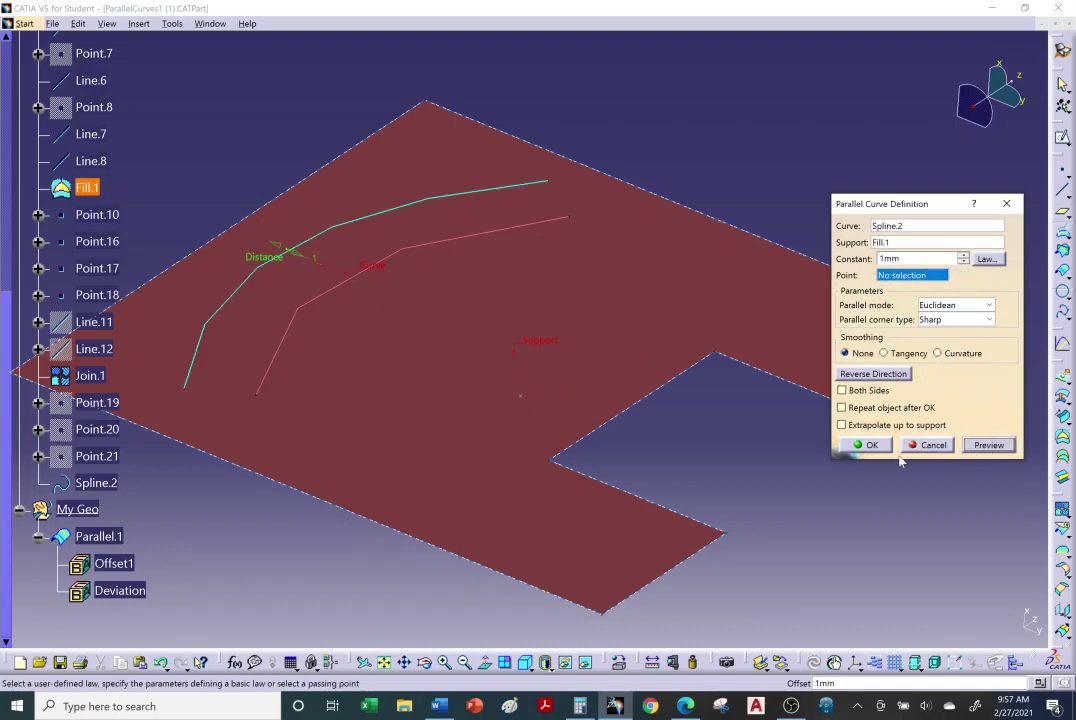
{"action": "middle_click_drag", "start_coordinate": [684, 384], "coordinate": [684, 411]}
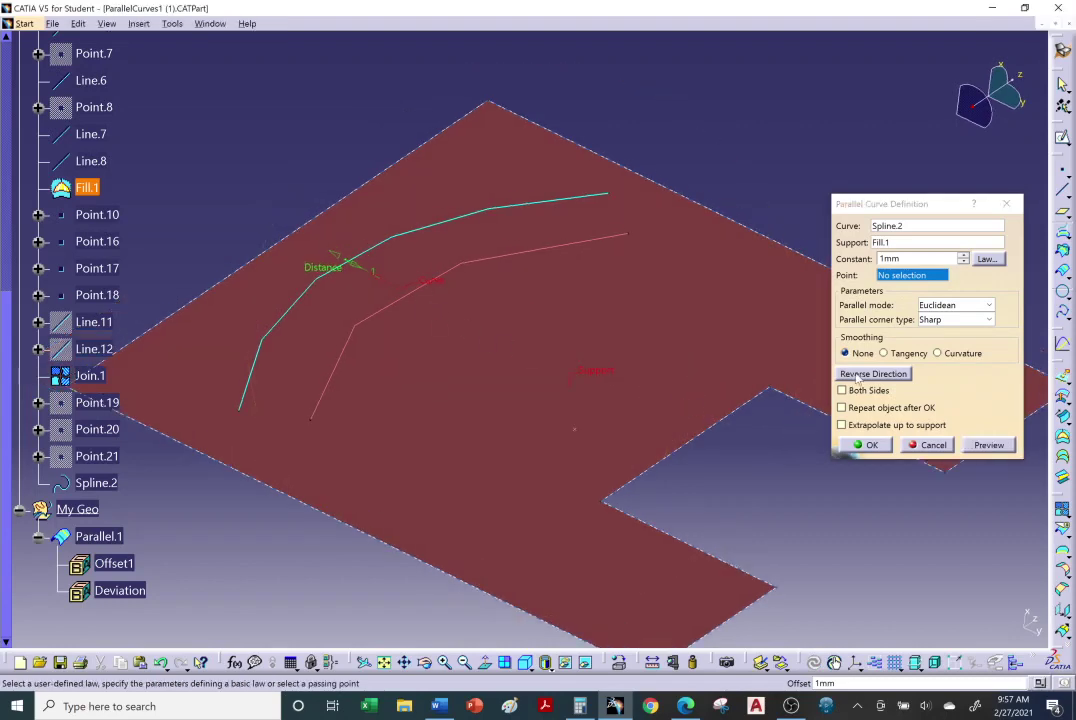
Reverse the offset direction, generate the parallel curve on both sides of the spline and accept the definition.
{"action": "left_click", "coordinate": [857, 376]}
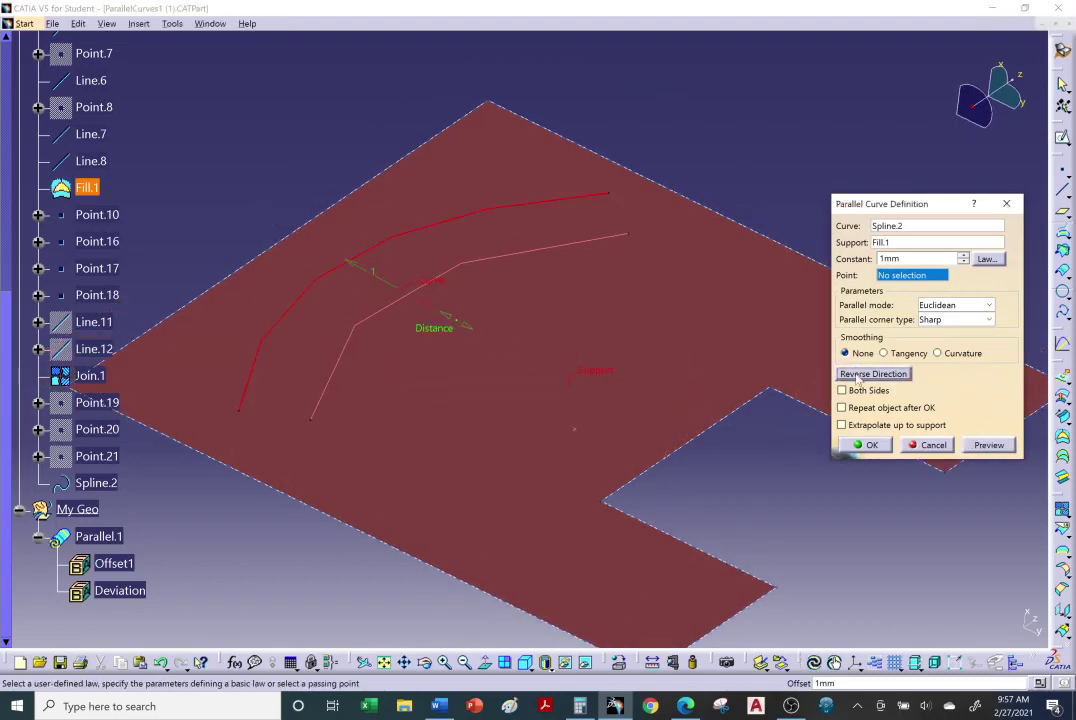
{"action": "left_click", "coordinate": [998, 446]}
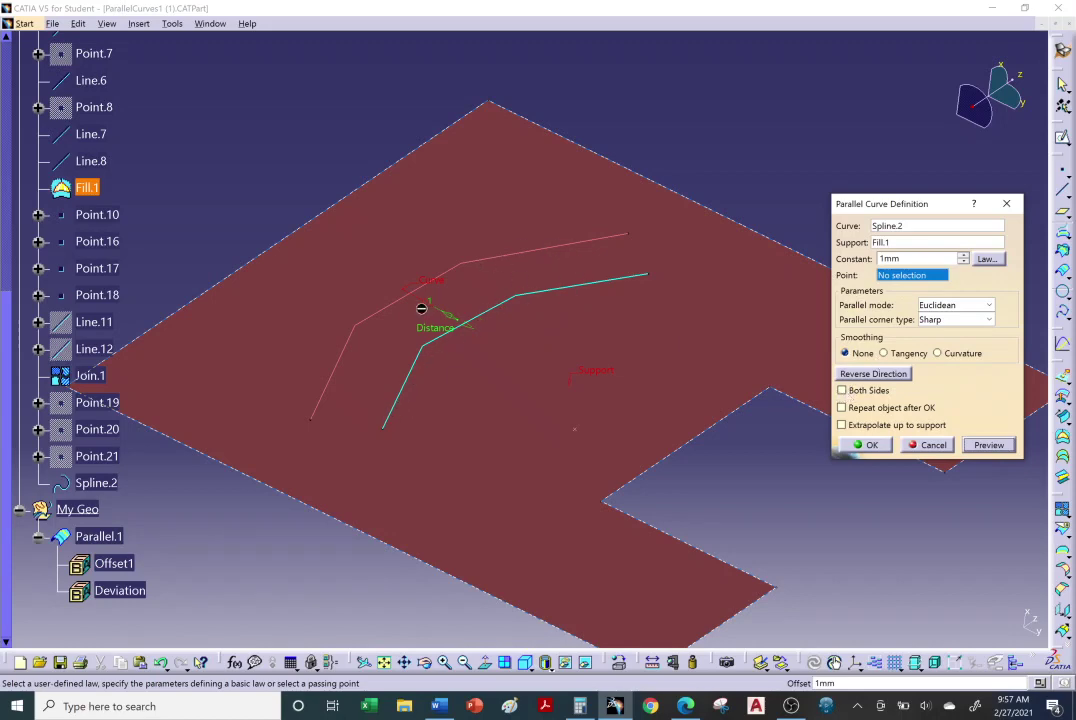
{"action": "left_click", "coordinate": [852, 392]}
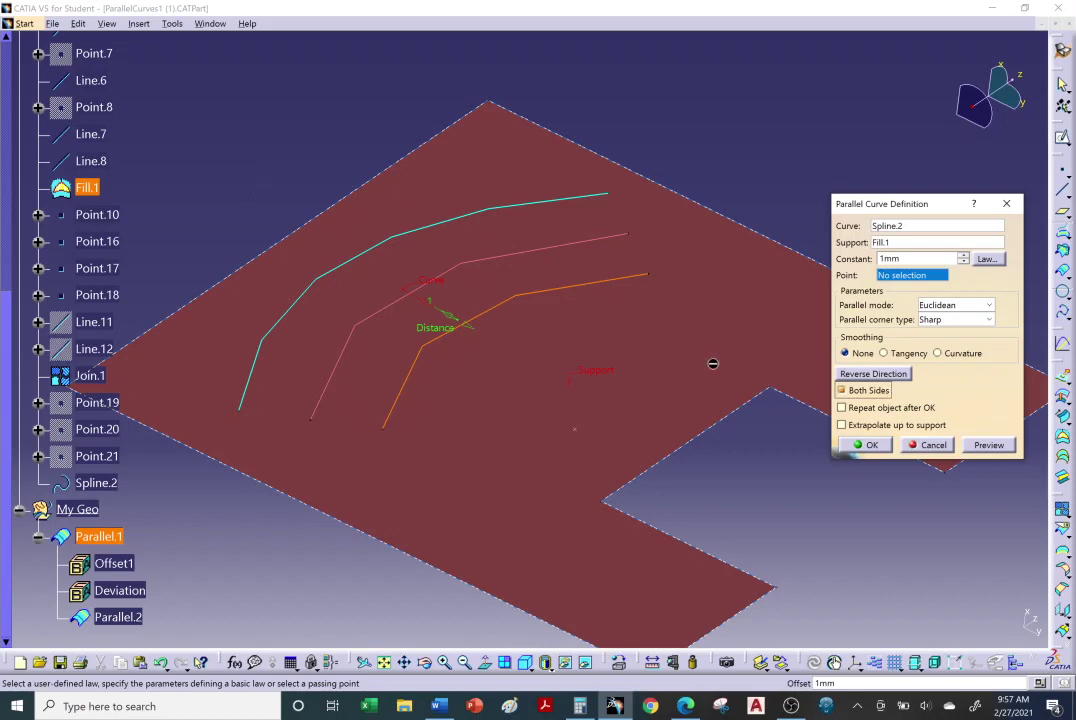
{"action": "left_click", "coordinate": [867, 447]}
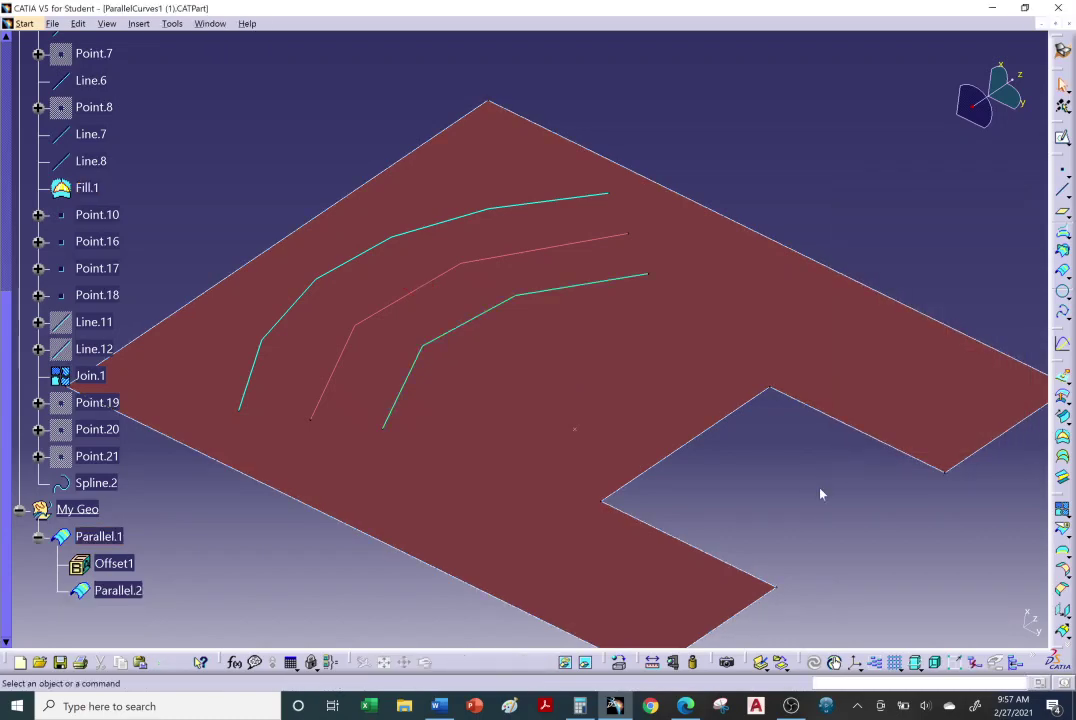
{"action": "middle_click_drag", "start_coordinate": [819, 492], "coordinate": [560, 385]}
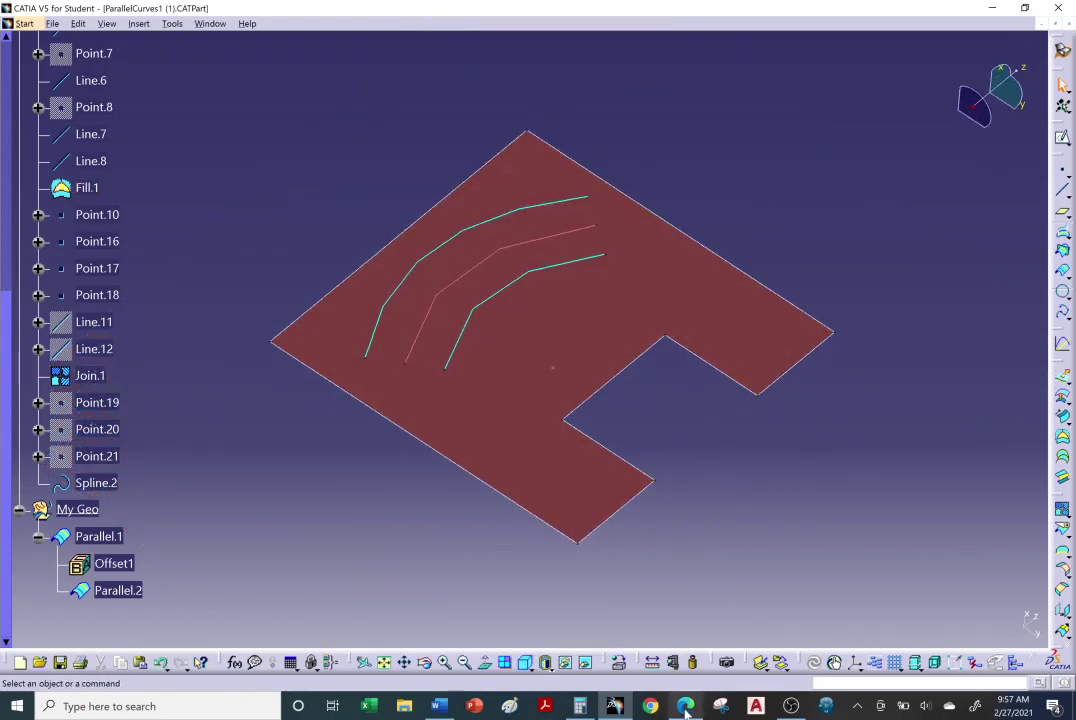
Switch to the parallel curves help page in the browser and read the parallelism mode and Law Definition instructions.
{"action": "left_click", "coordinate": [685, 706]}
{"action": "scroll", "coordinate": [669, 414], "scroll_direction": "down", "scroll_amount": 4}
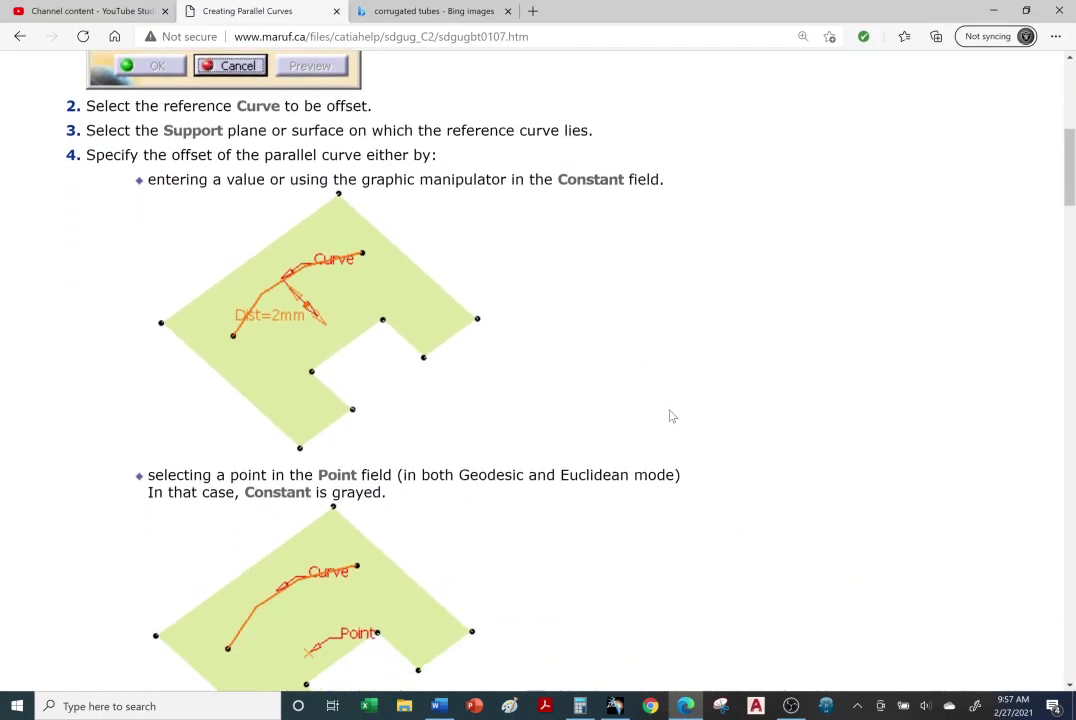
{"action": "scroll", "coordinate": [672, 416], "scroll_direction": "down", "scroll_amount": 5}
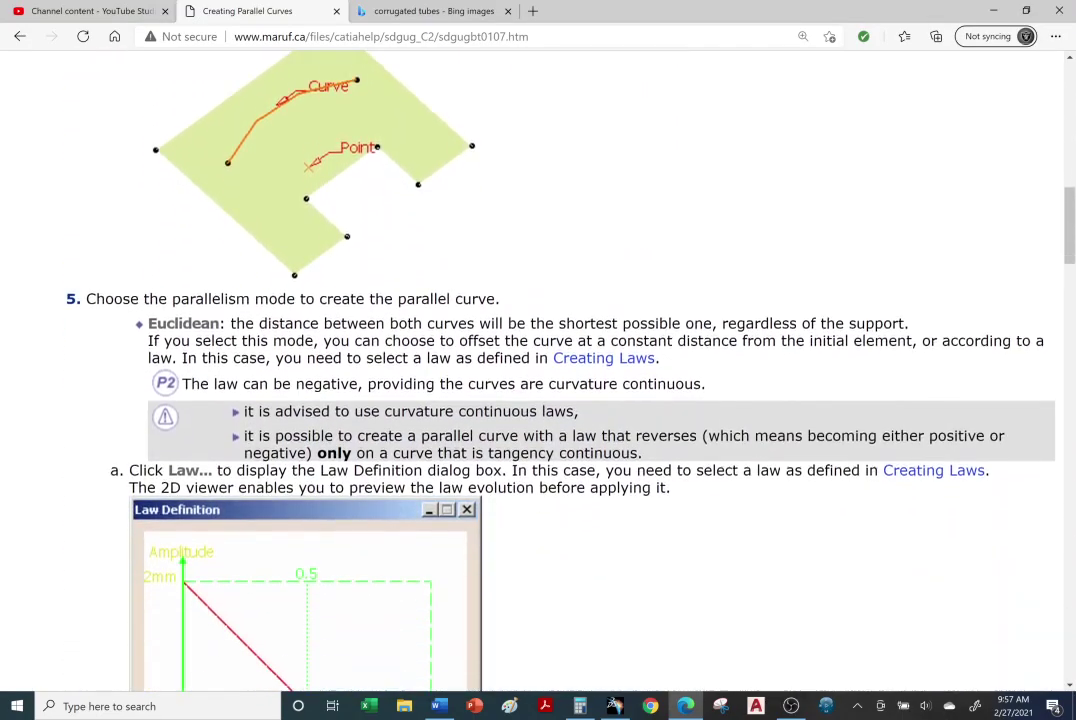
{"action": "scroll", "coordinate": [670, 416], "scroll_direction": "down", "scroll_amount": 2}
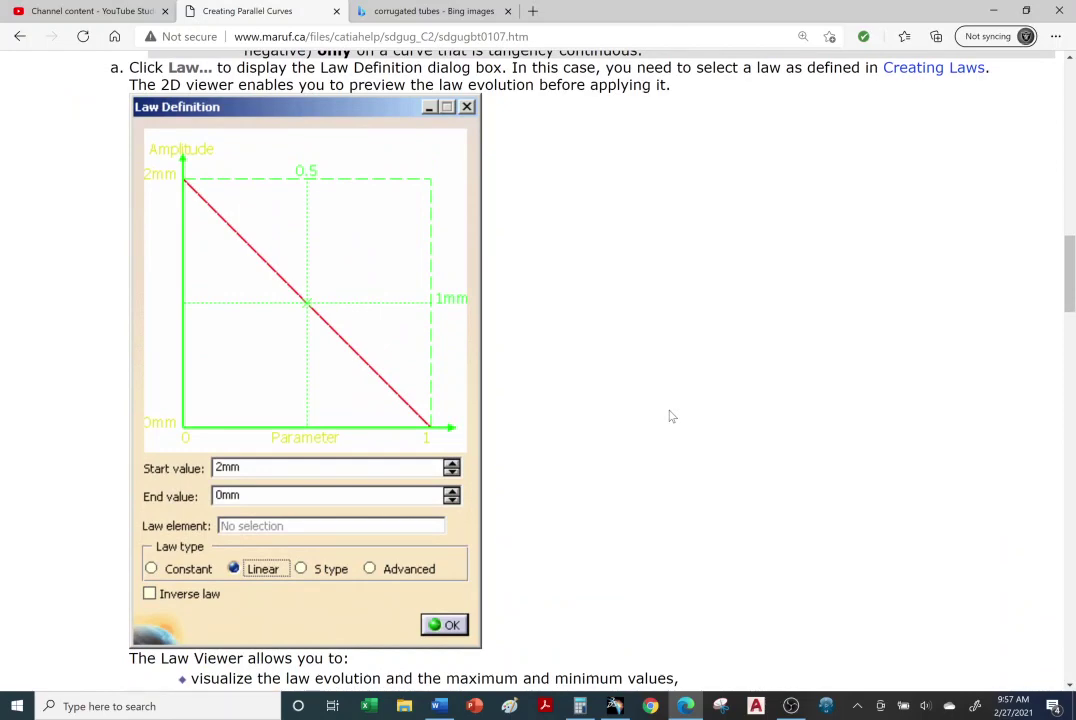
{"action": "scroll", "coordinate": [672, 416], "scroll_direction": "up", "scroll_amount": 2}
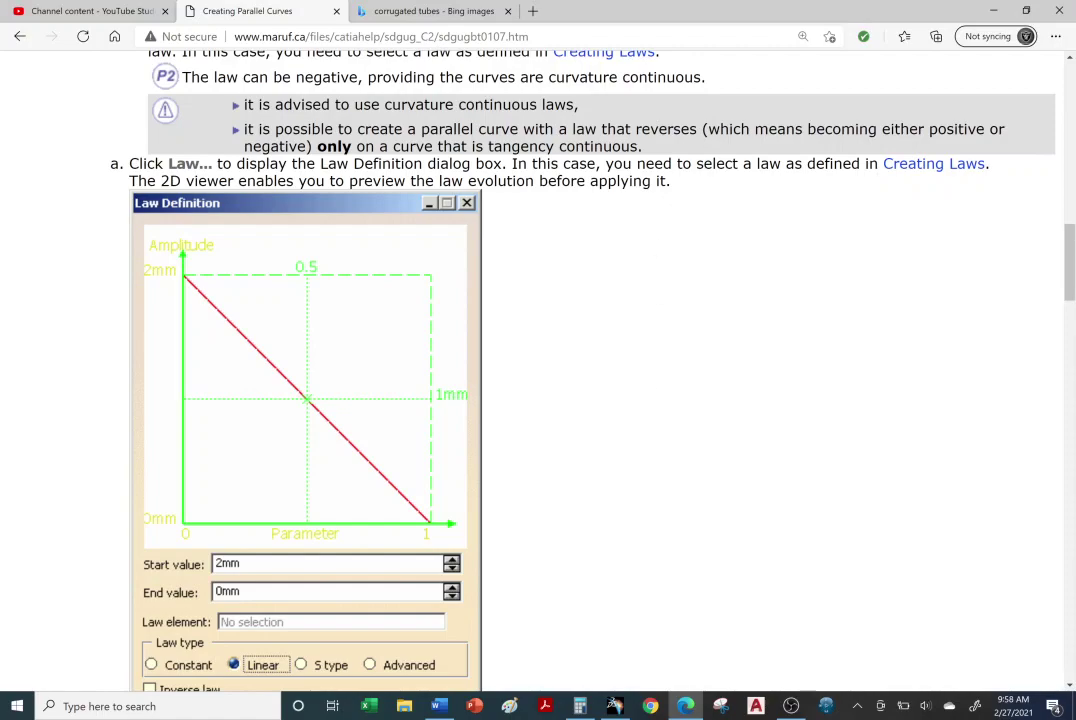
Examine the corrugated tube PA12 picture in the image search results and return to the parallel curves help page.
{"action": "left_click", "coordinate": [378, 14]}
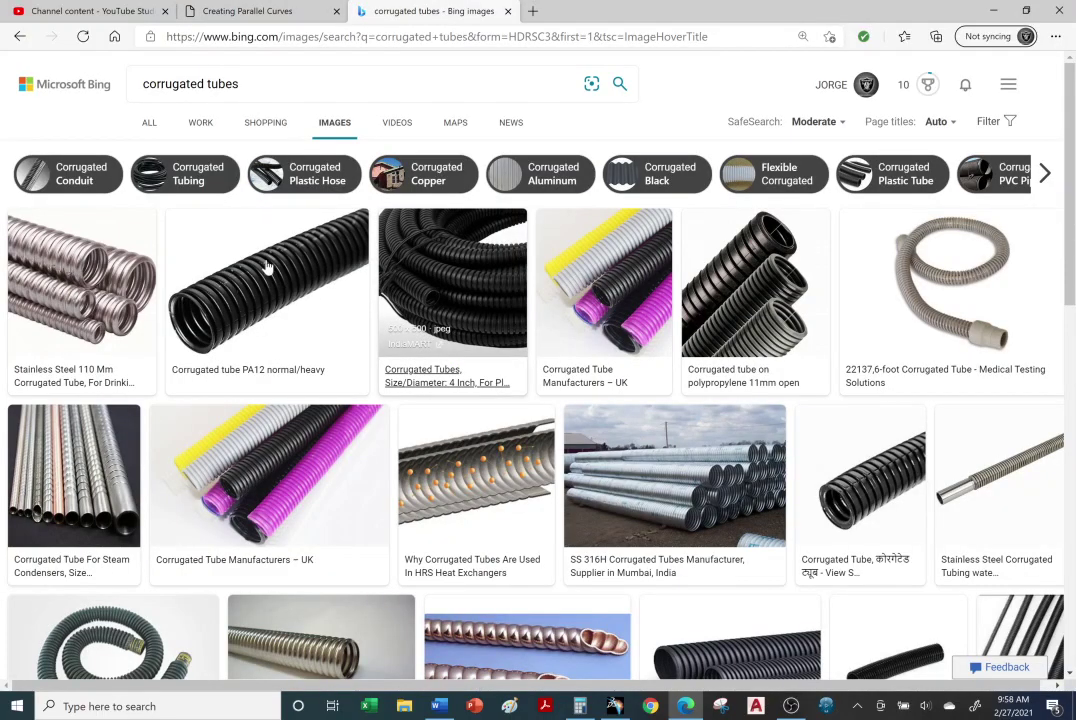
{"action": "left_click", "coordinate": [1011, 638]}
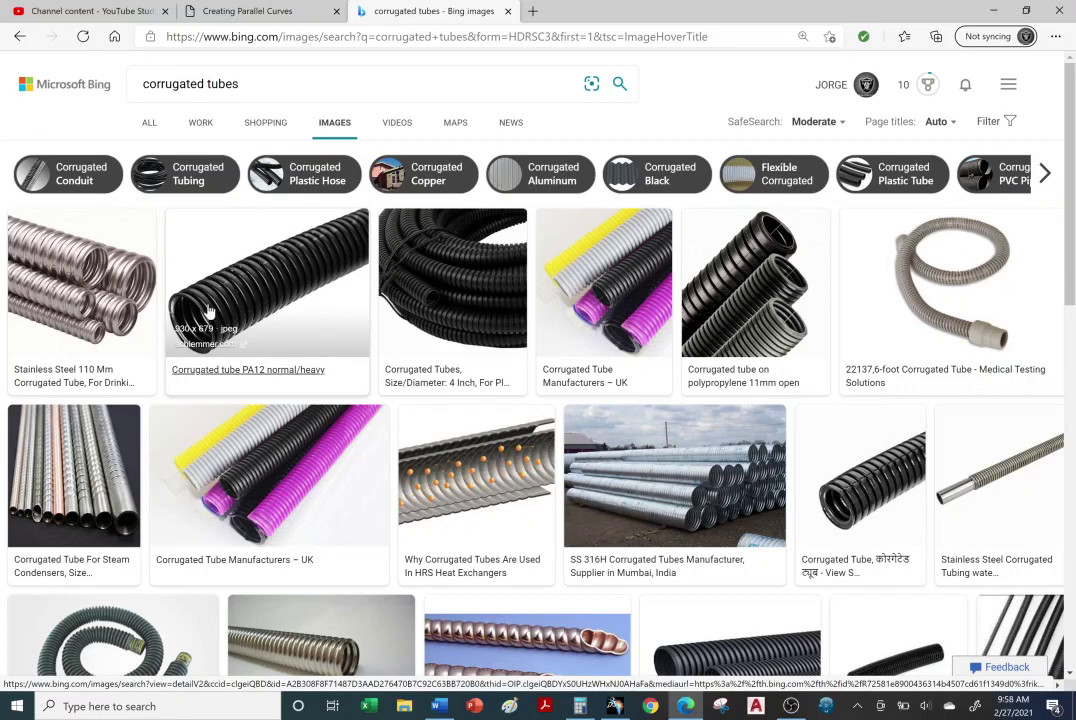
{"action": "left_click", "coordinate": [255, 283]}
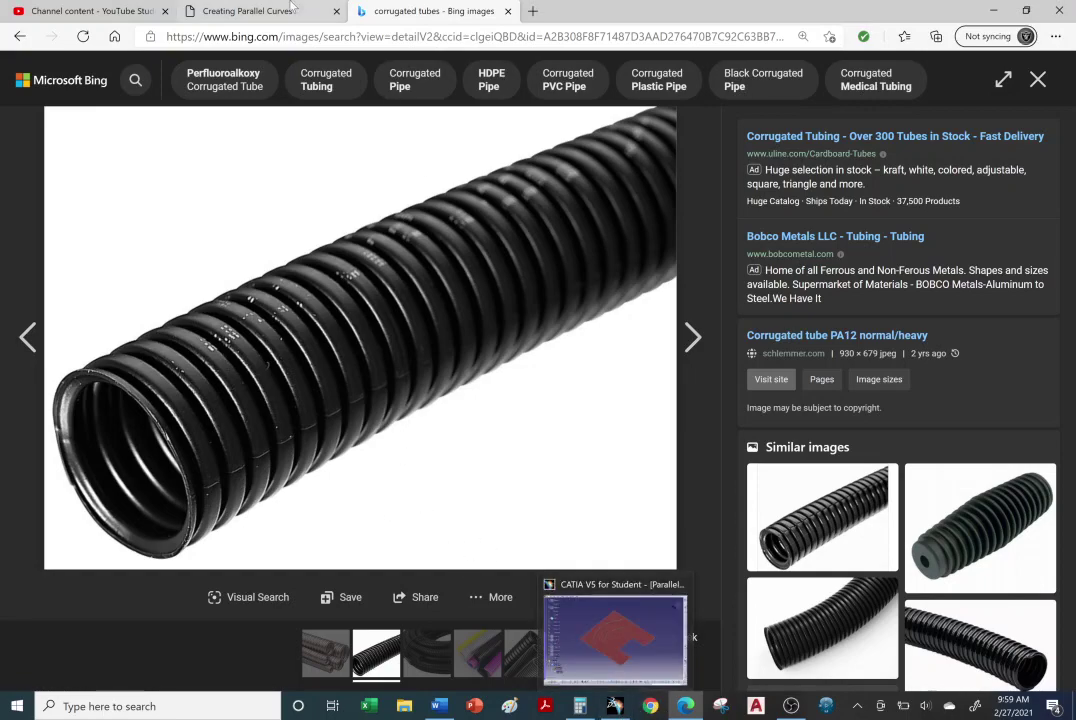
{"action": "left_click", "coordinate": [247, 11]}
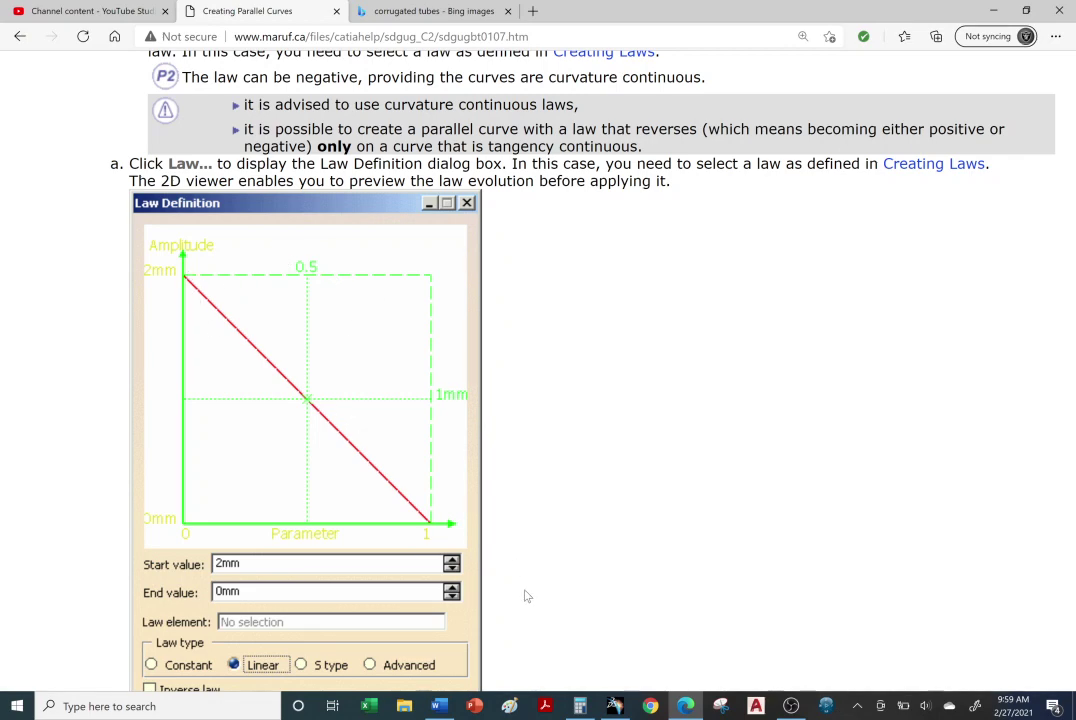
Switch to CATIA and open the definition of Parallel.1 for editing, keeping the dialog clear of the curves.
{"action": "left_click", "coordinate": [615, 706]}
{"action": "scroll", "coordinate": [557, 408], "scroll_direction": "up", "scroll_amount": 3}
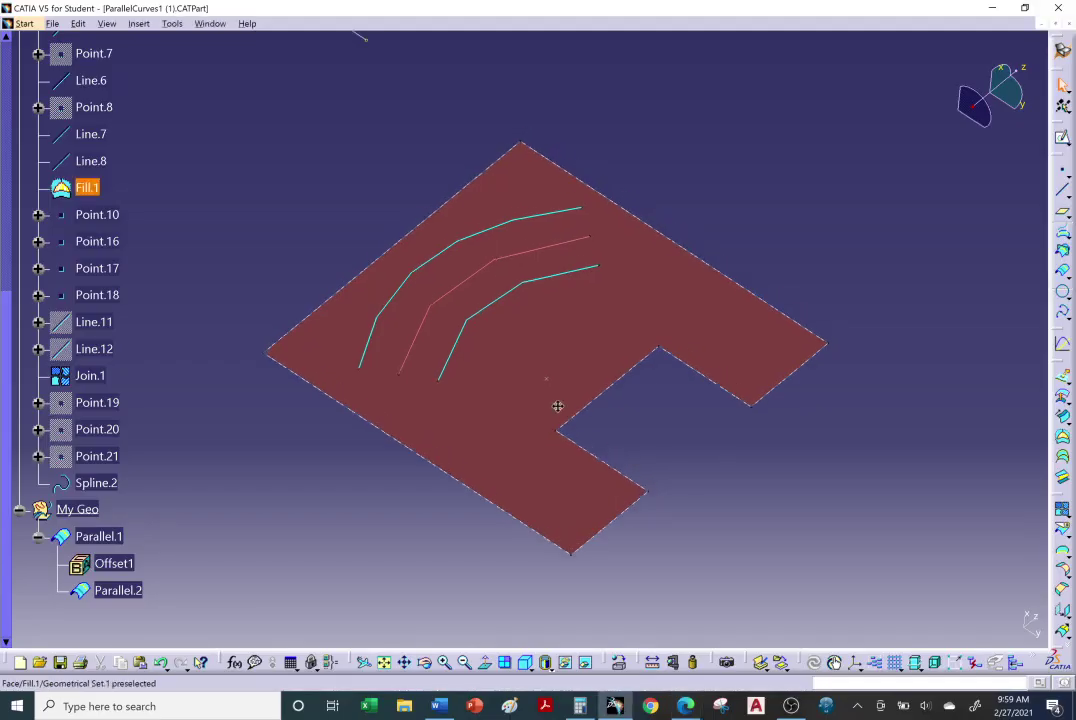
{"action": "middle_click_drag", "start_coordinate": [563, 378], "coordinate": [562, 413]}
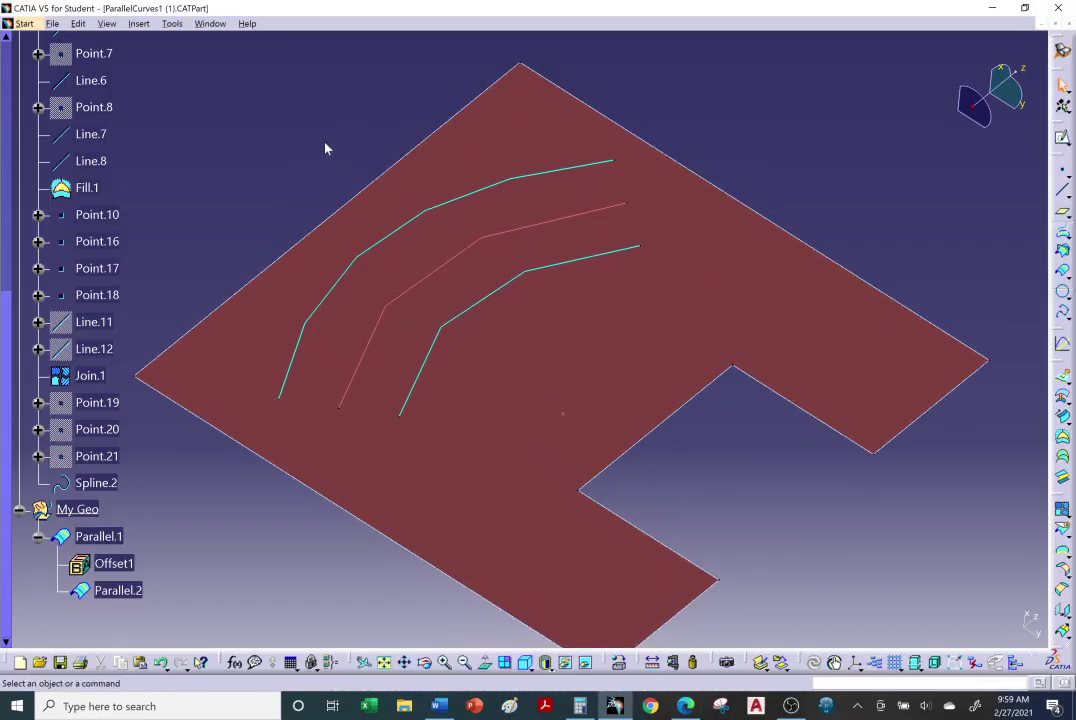
{"action": "scroll", "coordinate": [125, 410], "scroll_direction": "down", "scroll_amount": 3}
{"action": "left_click", "coordinate": [118, 343]}
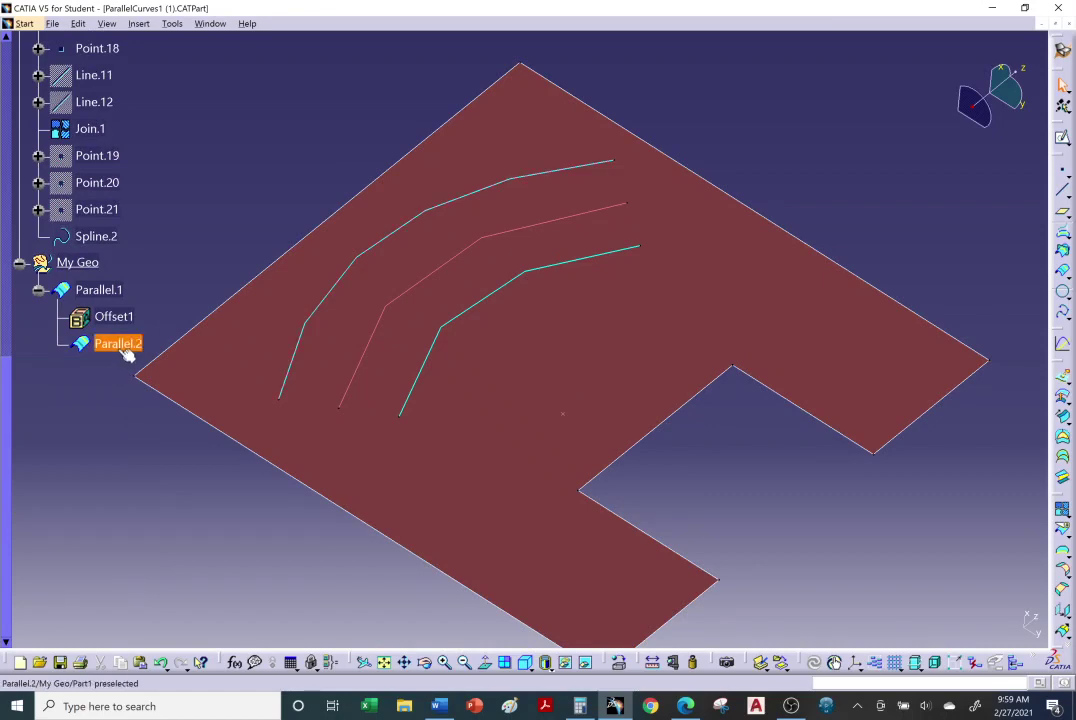
{"action": "left_click", "coordinate": [87, 290]}
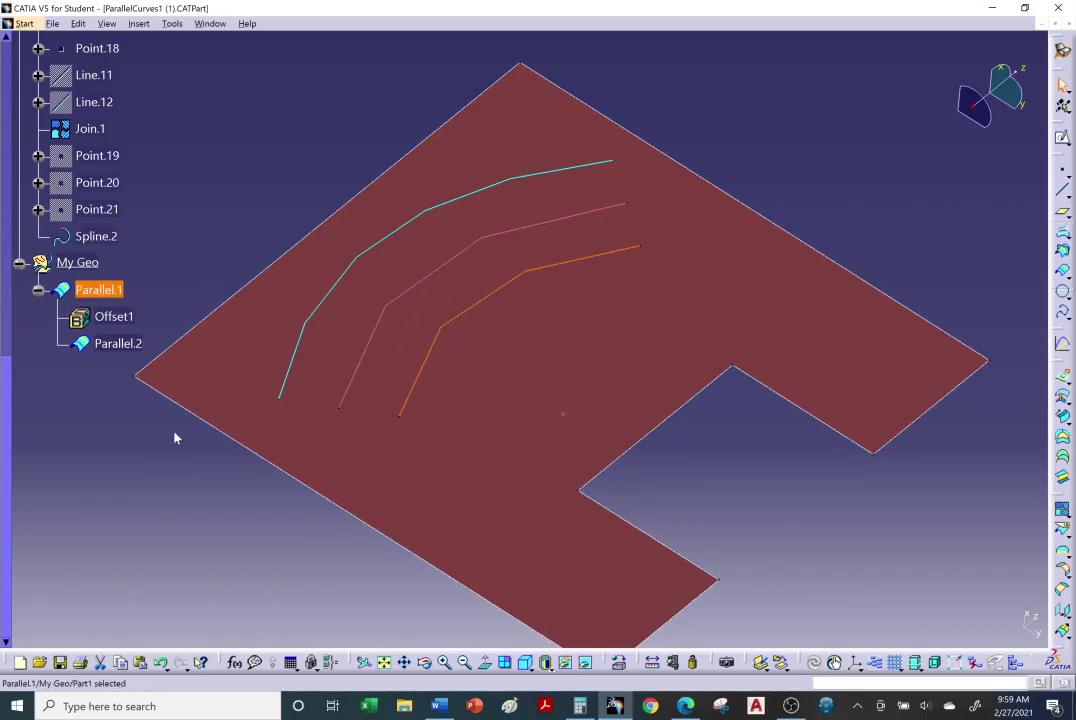
{"action": "double_click", "coordinate": [98, 289]}
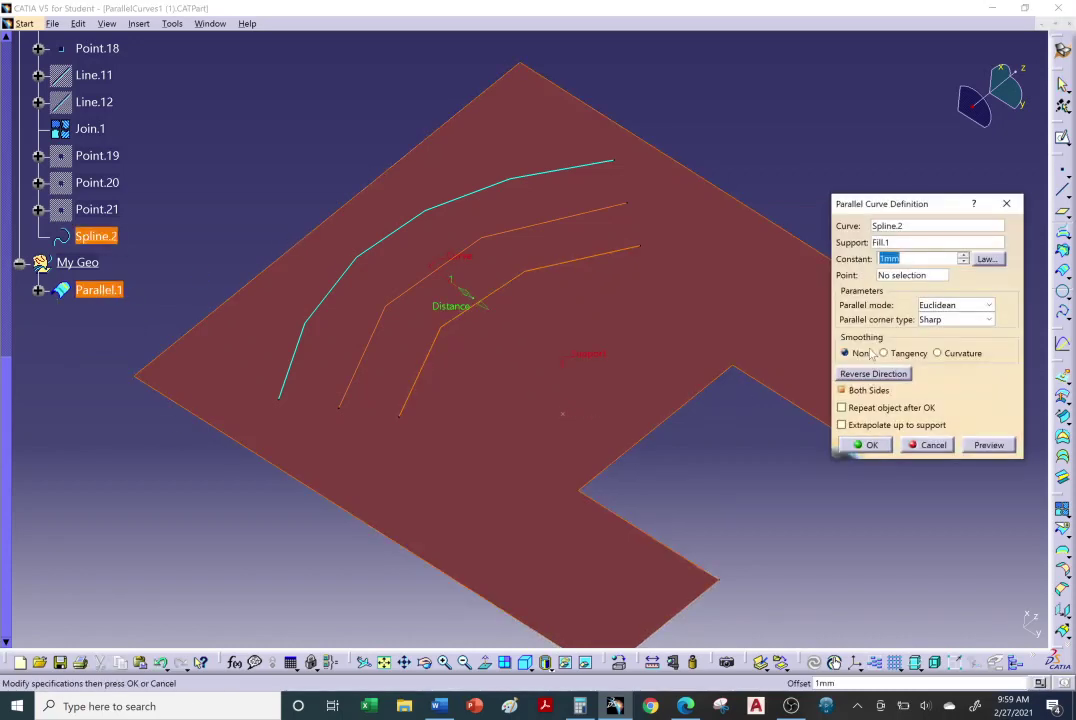
{"action": "left_click_drag", "start_coordinate": [936, 207], "coordinate": [781, 87]}
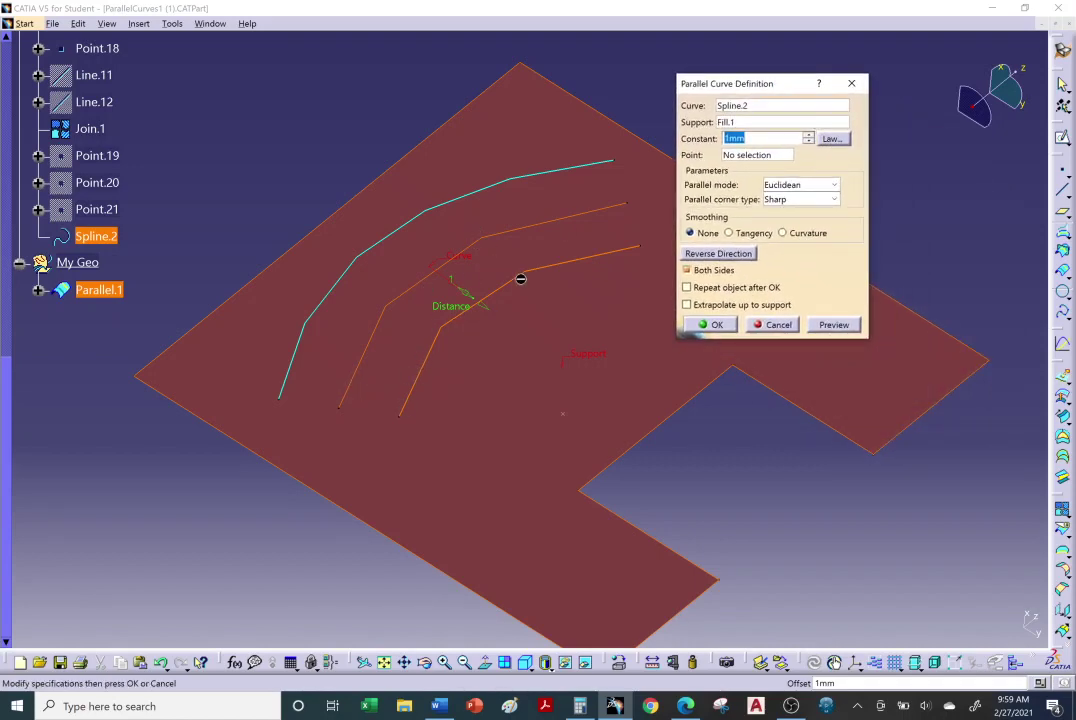
Set the parallel curve's offset law type to Linear and preview the curves on both sides.
{"action": "left_click", "coordinate": [834, 139]}
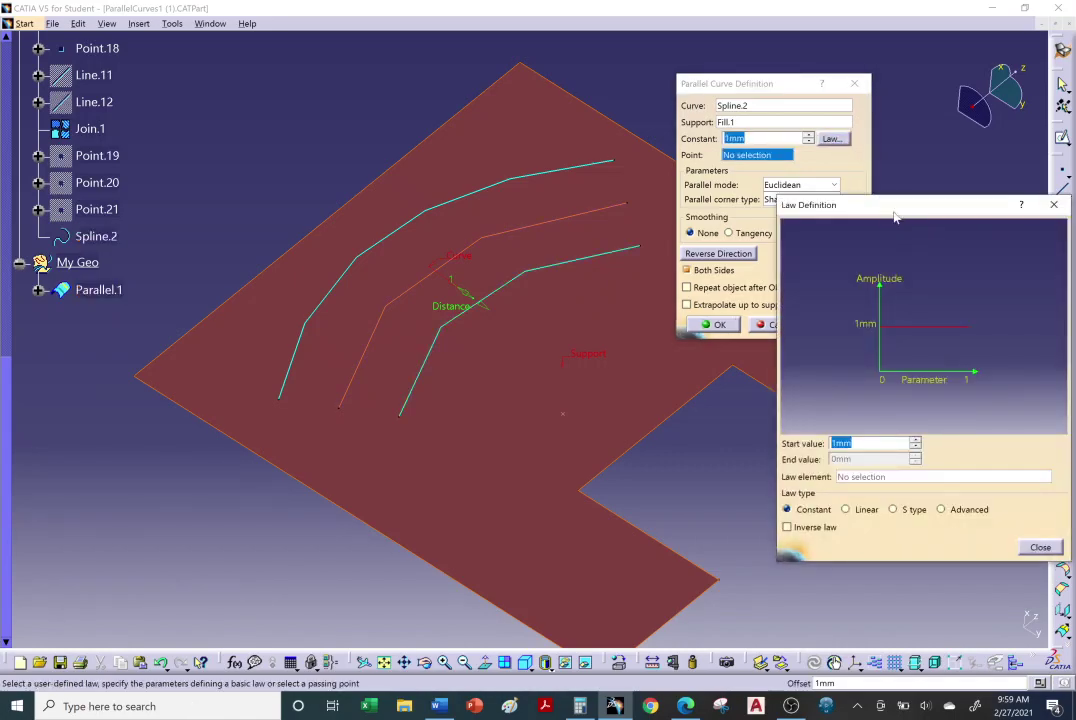
{"action": "left_click_drag", "start_coordinate": [900, 205], "coordinate": [839, 99]}
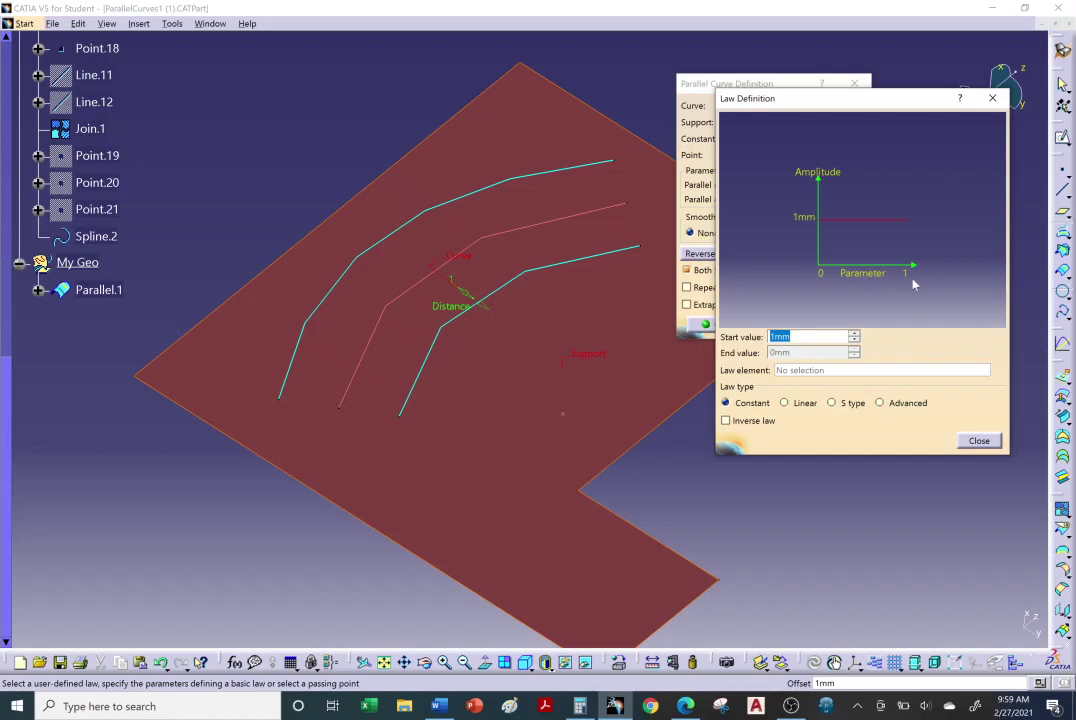
{"action": "left_click", "coordinate": [785, 404]}
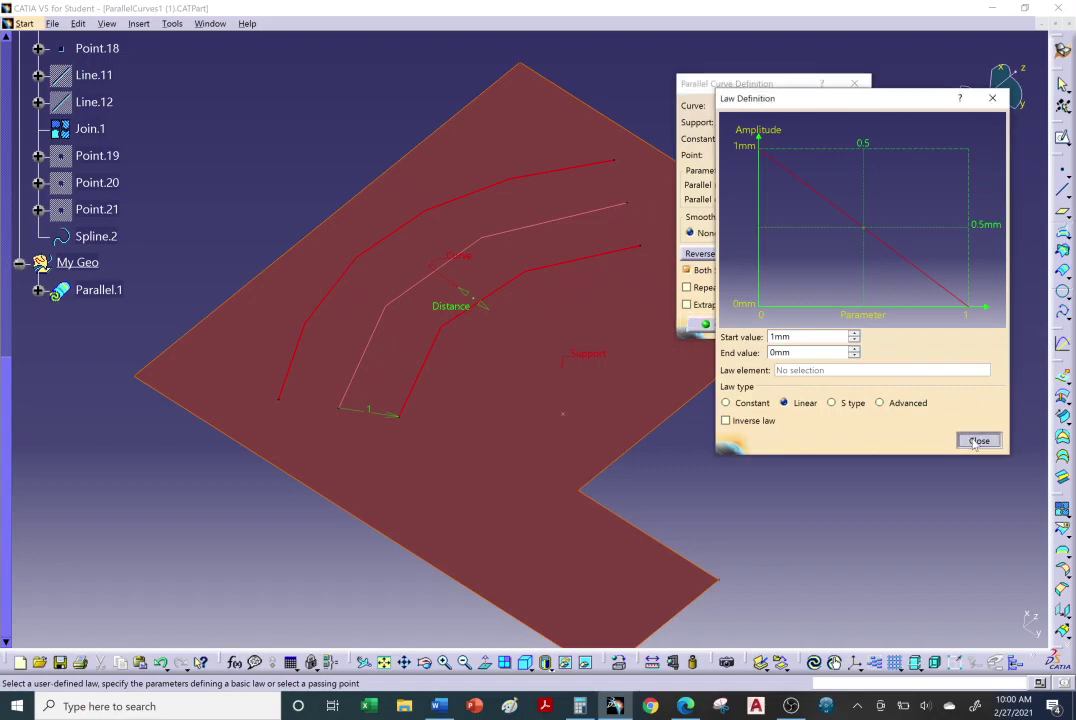
{"action": "left_click", "coordinate": [977, 441]}
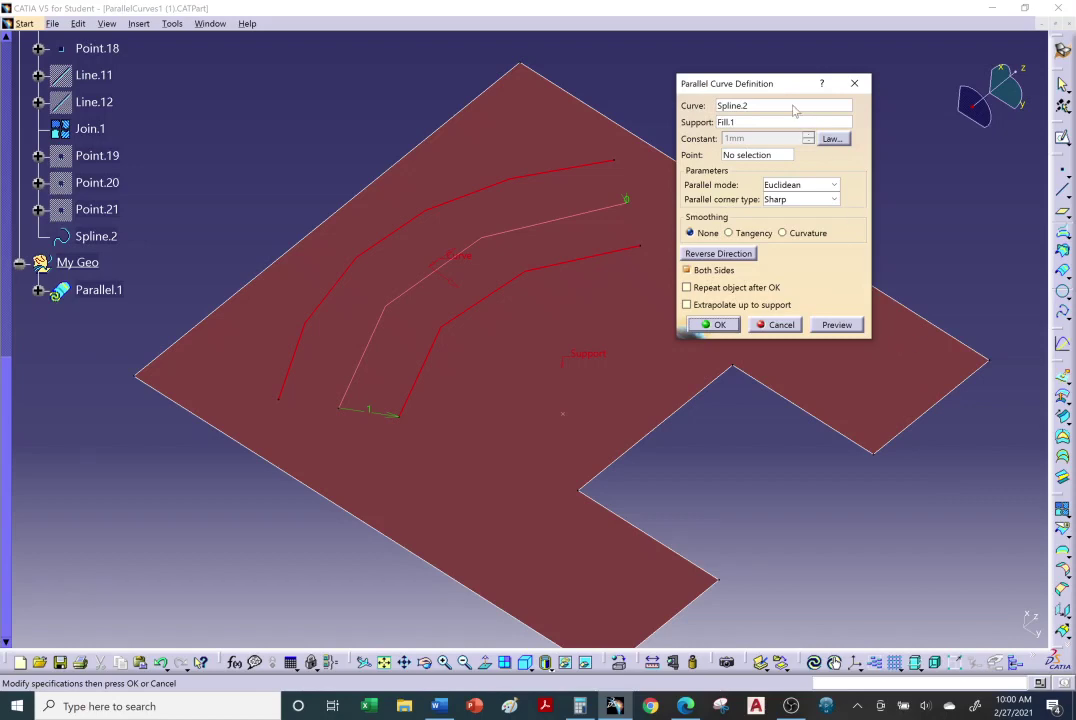
{"action": "left_click_drag", "start_coordinate": [770, 84], "coordinate": [793, 83]}
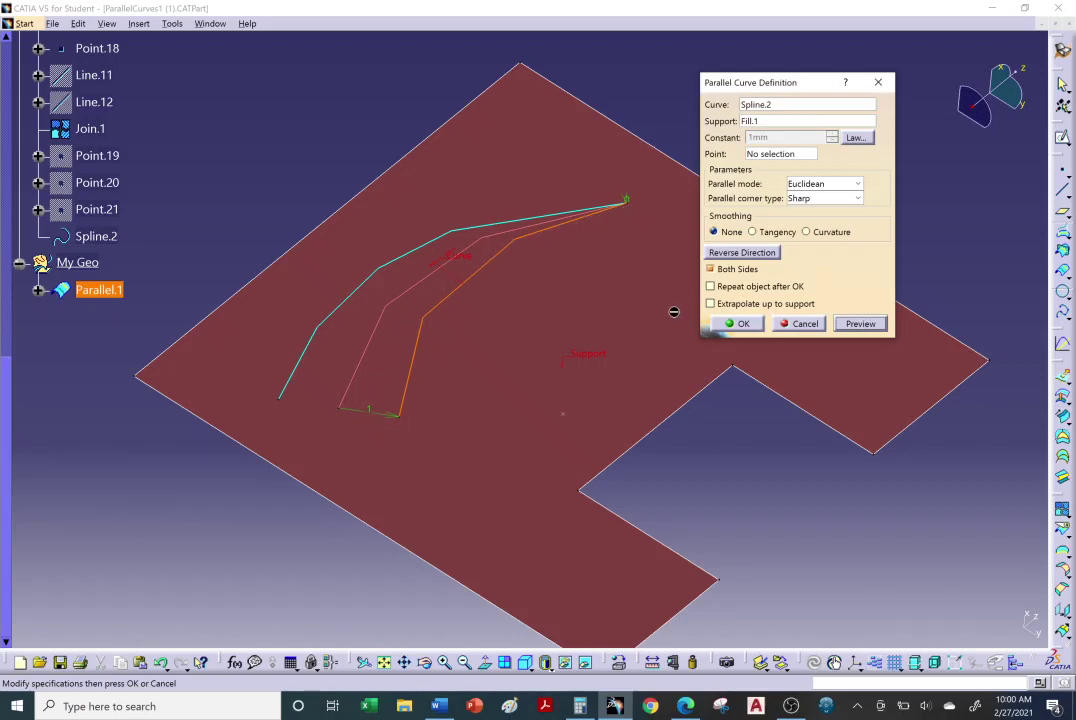
Set the linear offset law's start value to 2 mm and preview the parallel curves.
{"action": "left_click", "coordinate": [860, 139]}
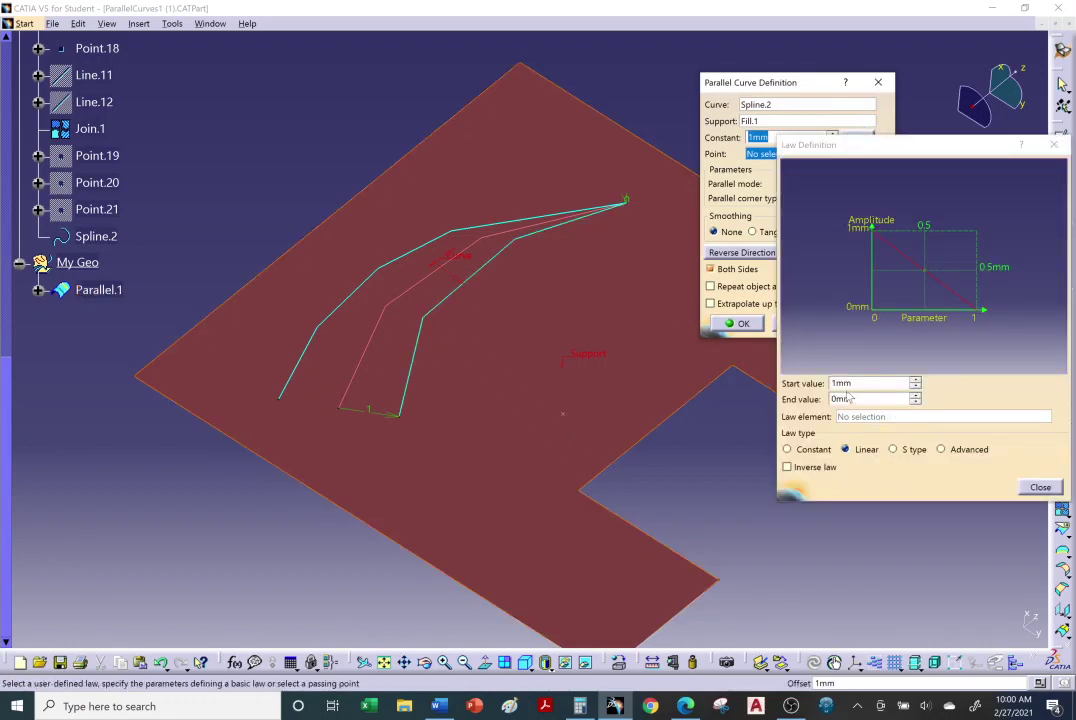
{"action": "left_click", "coordinate": [915, 385]}
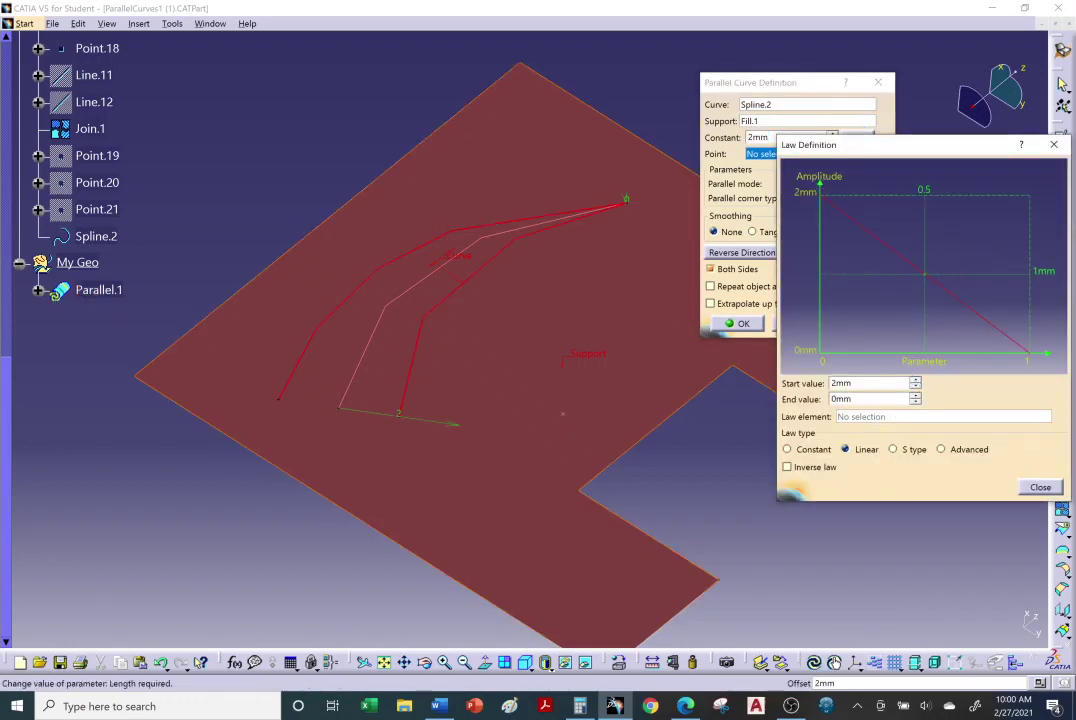
{"action": "left_click", "coordinate": [1040, 488]}
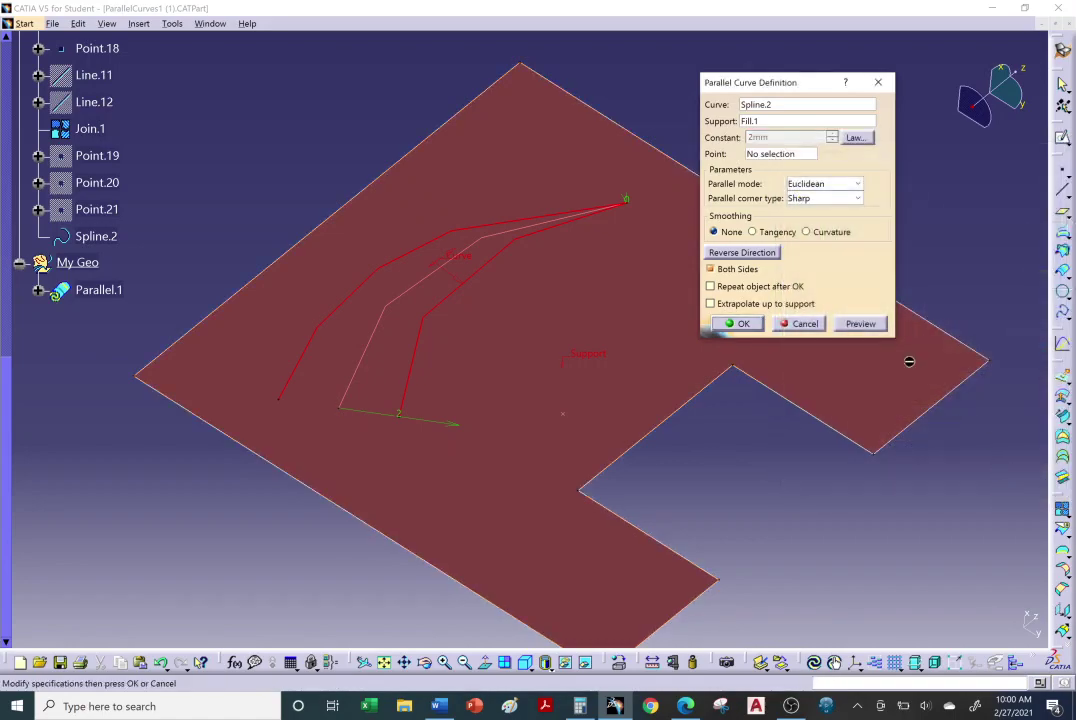
{"action": "left_click", "coordinate": [868, 328]}
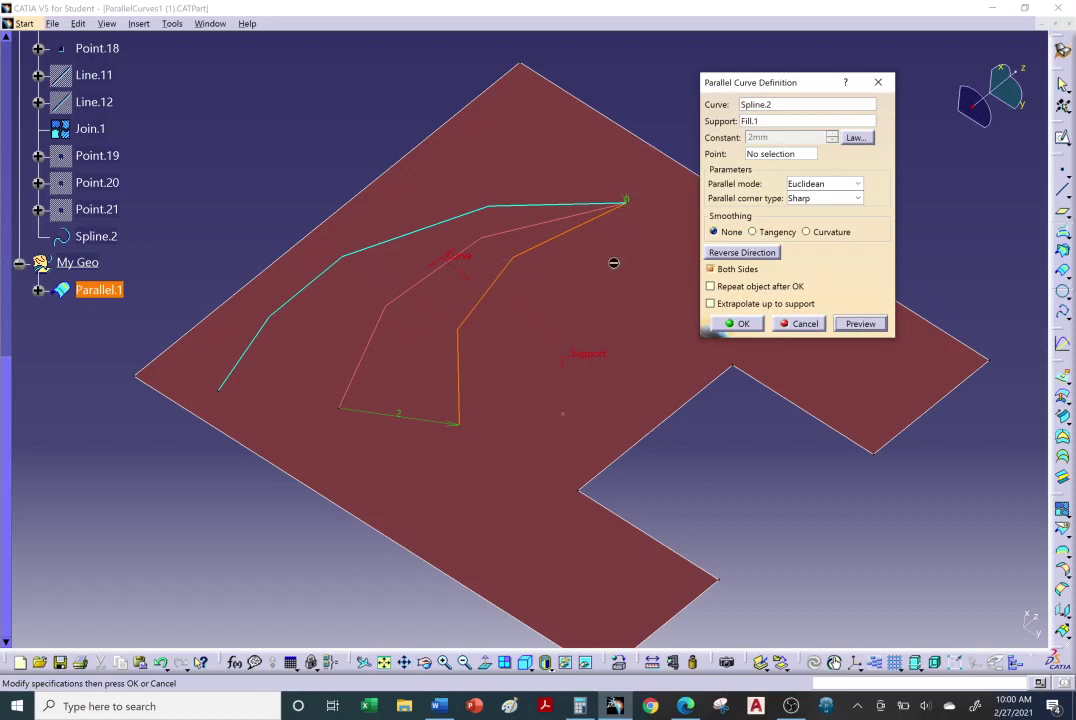
Set the linear offset law's end value to 1 mm, preview the curves and accept the definition.
{"action": "left_click", "coordinate": [856, 138]}
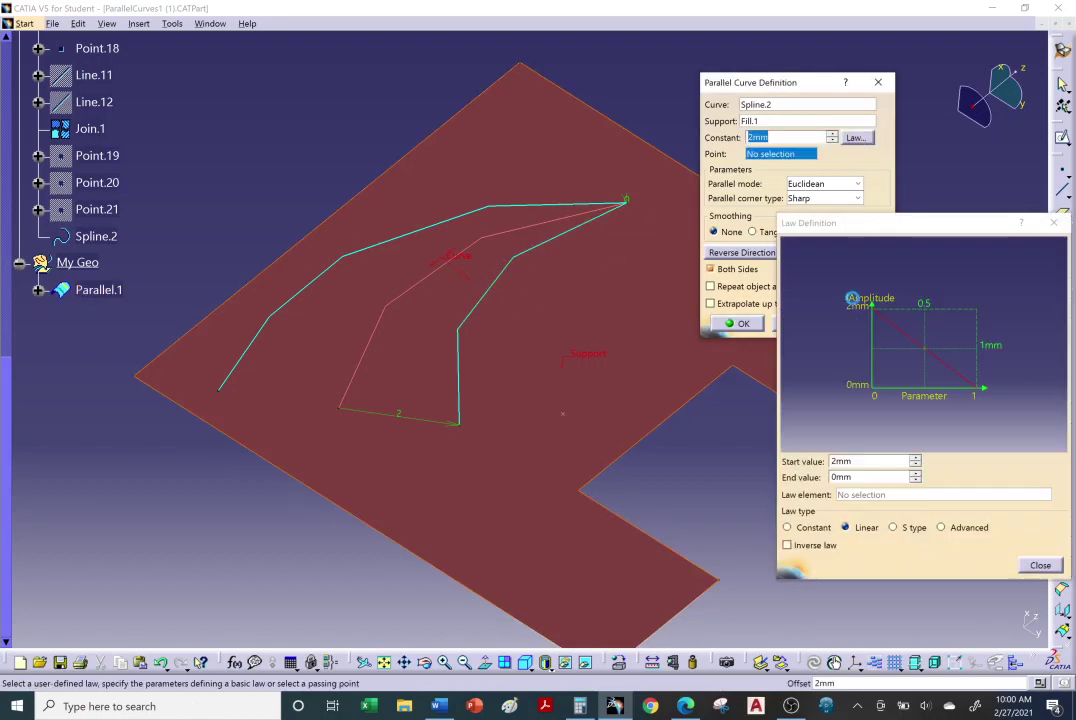
{"action": "left_click_drag", "start_coordinate": [858, 242], "coordinate": [796, 140]}
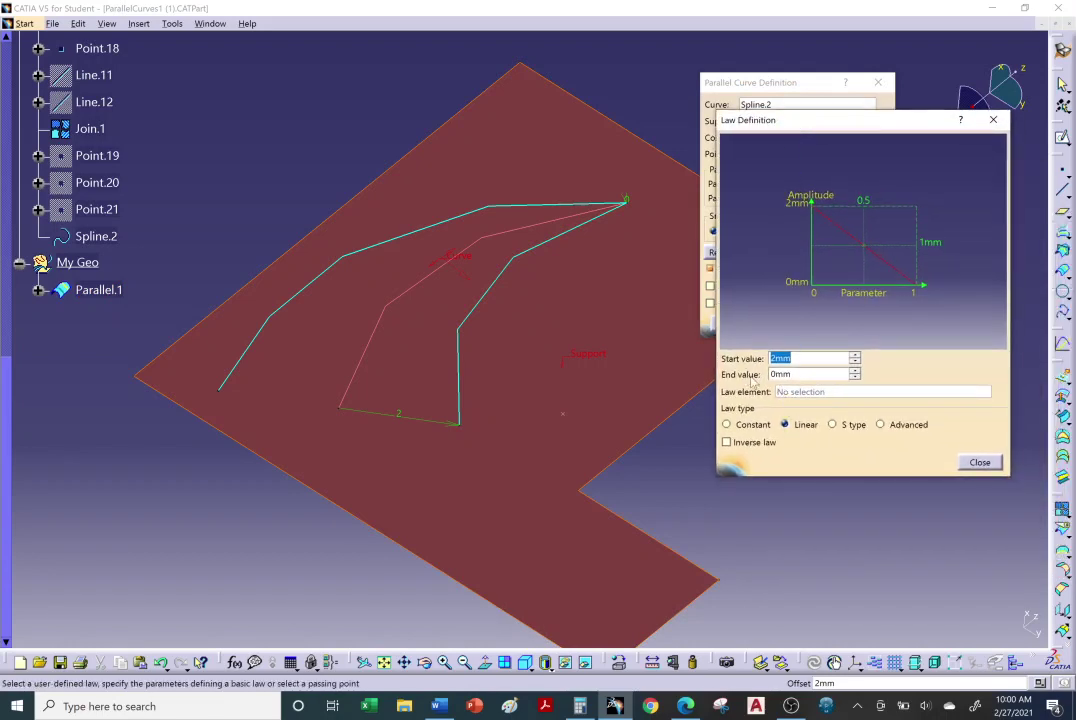
{"action": "left_click", "coordinate": [855, 372]}
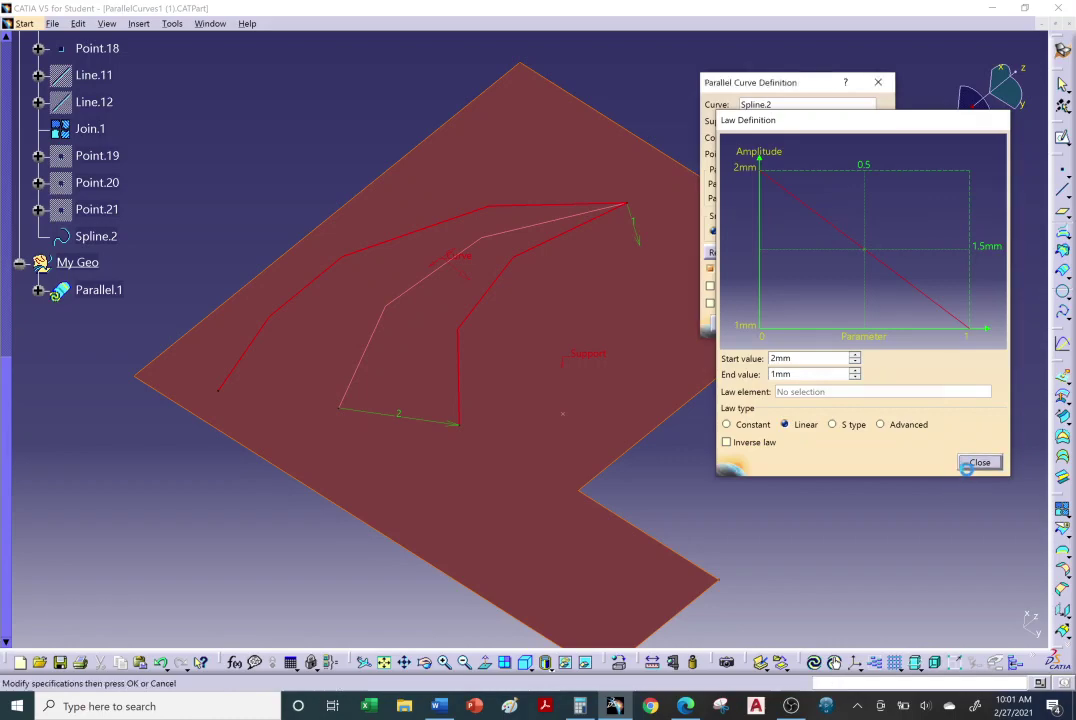
{"action": "left_click", "coordinate": [978, 463]}
{"action": "left_click", "coordinate": [860, 324]}
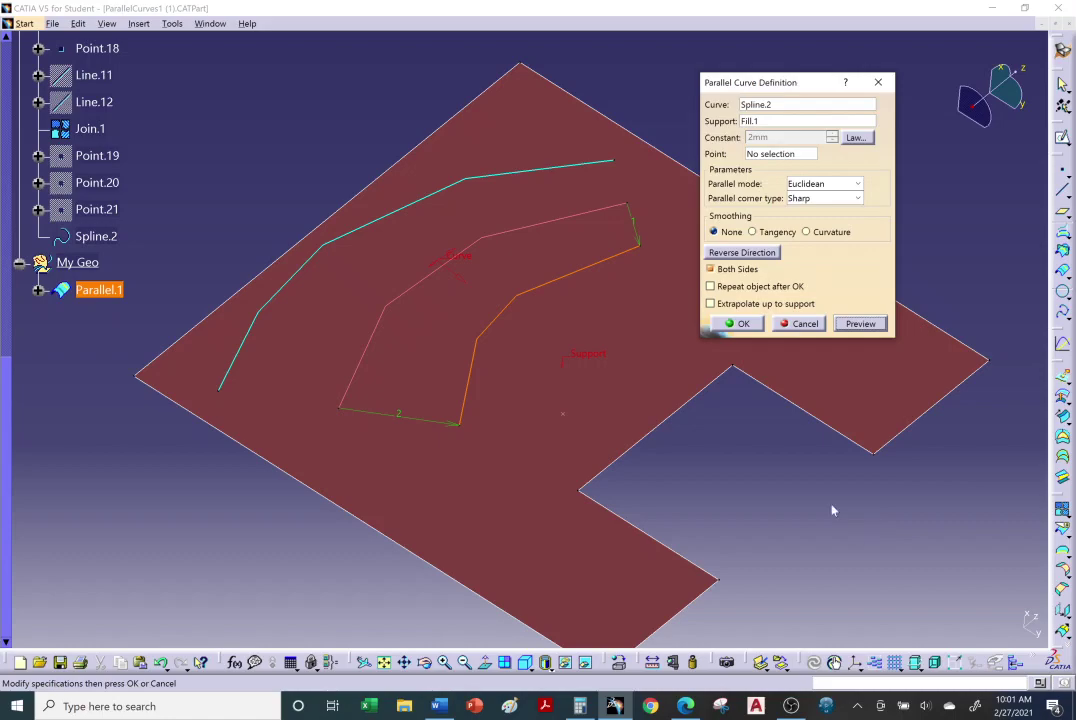
{"action": "left_click", "coordinate": [726, 323]}
{"action": "middle_click_drag", "start_coordinate": [732, 428], "coordinate": [549, 351]}
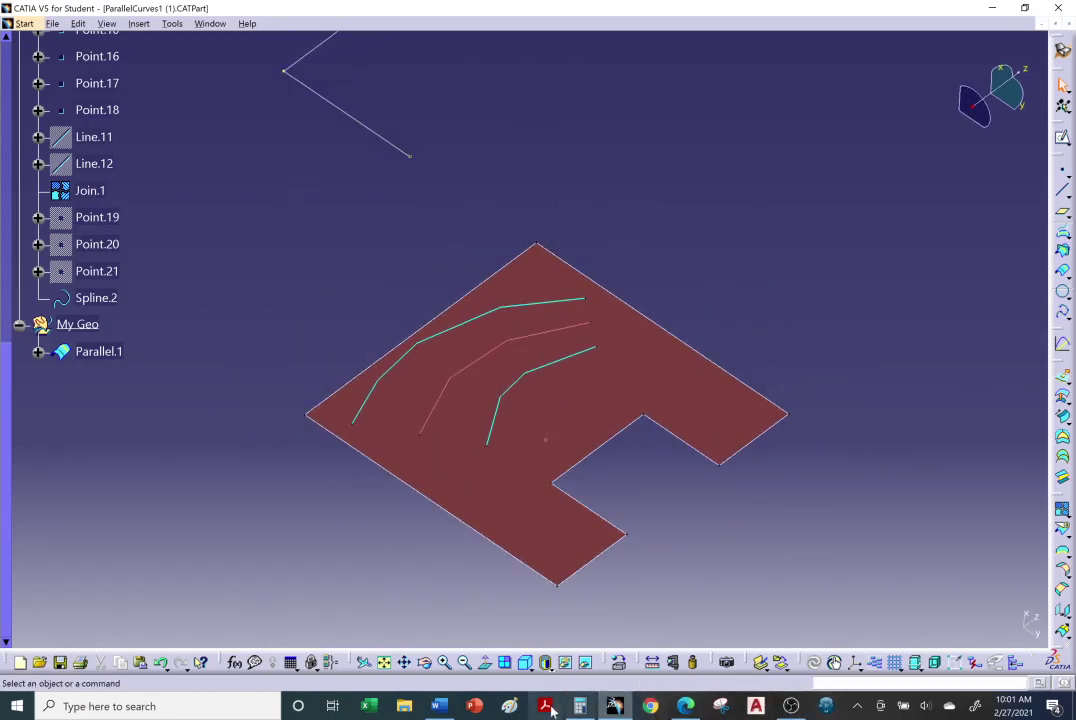
Switch to the browser to examine the corrugated tube picture and the Law Definition help, and return to CATIA.
{"action": "left_click", "coordinate": [685, 706]}
{"action": "left_click", "coordinate": [414, 18]}
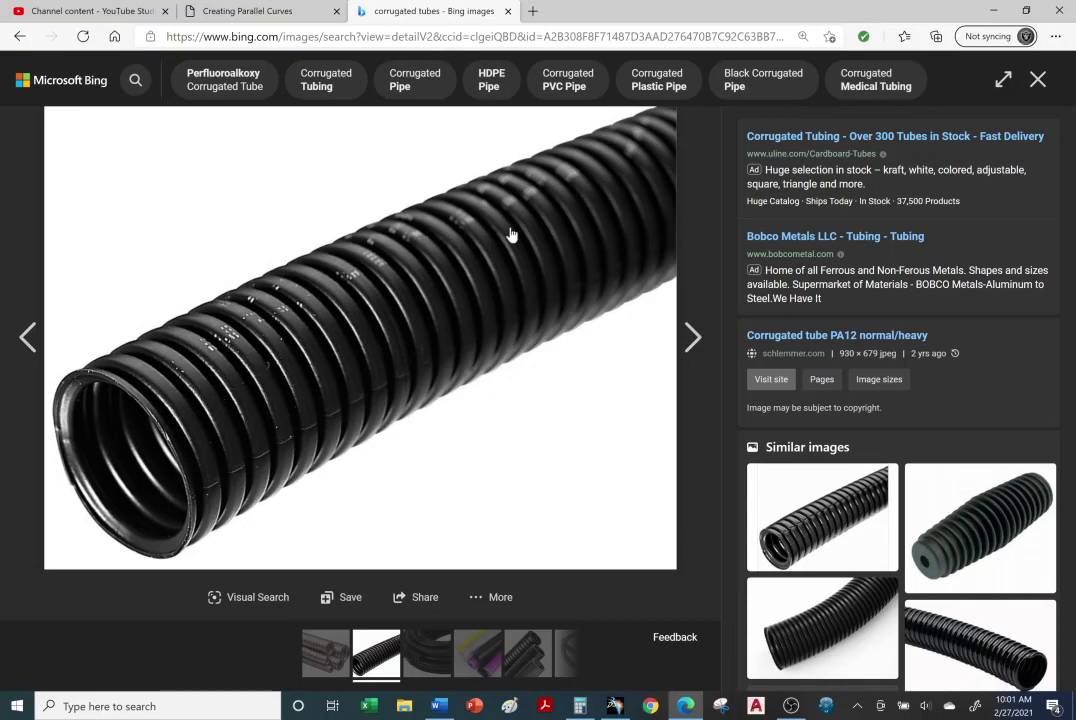
{"action": "left_click", "coordinate": [279, 10]}
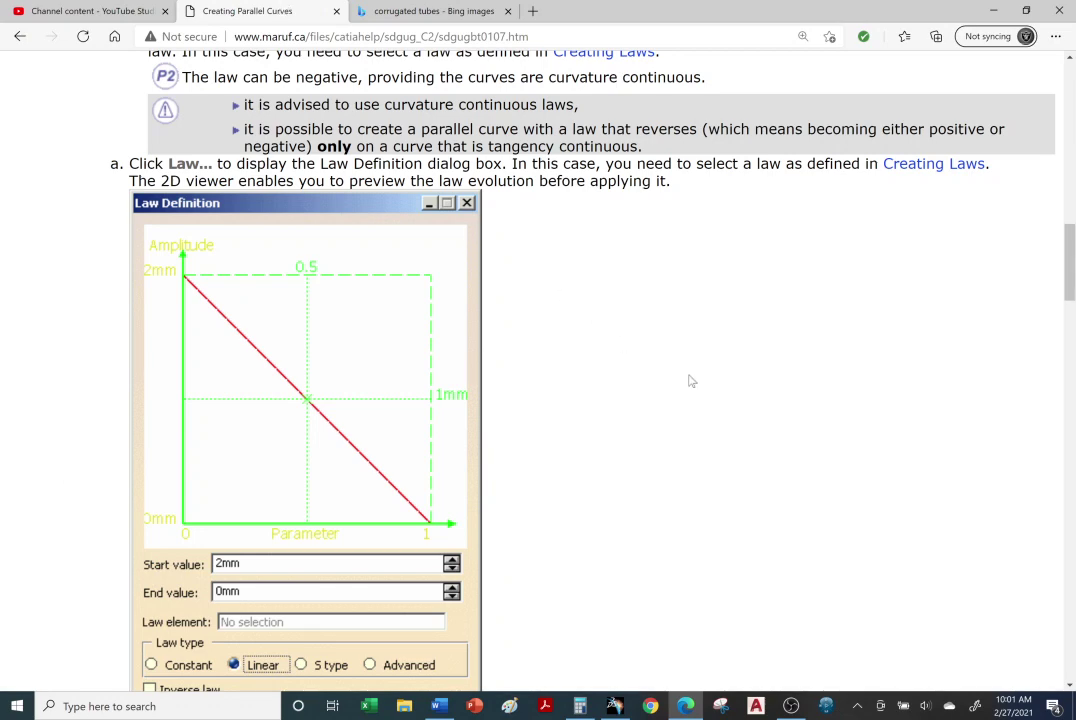
{"action": "left_click", "coordinate": [688, 709]}
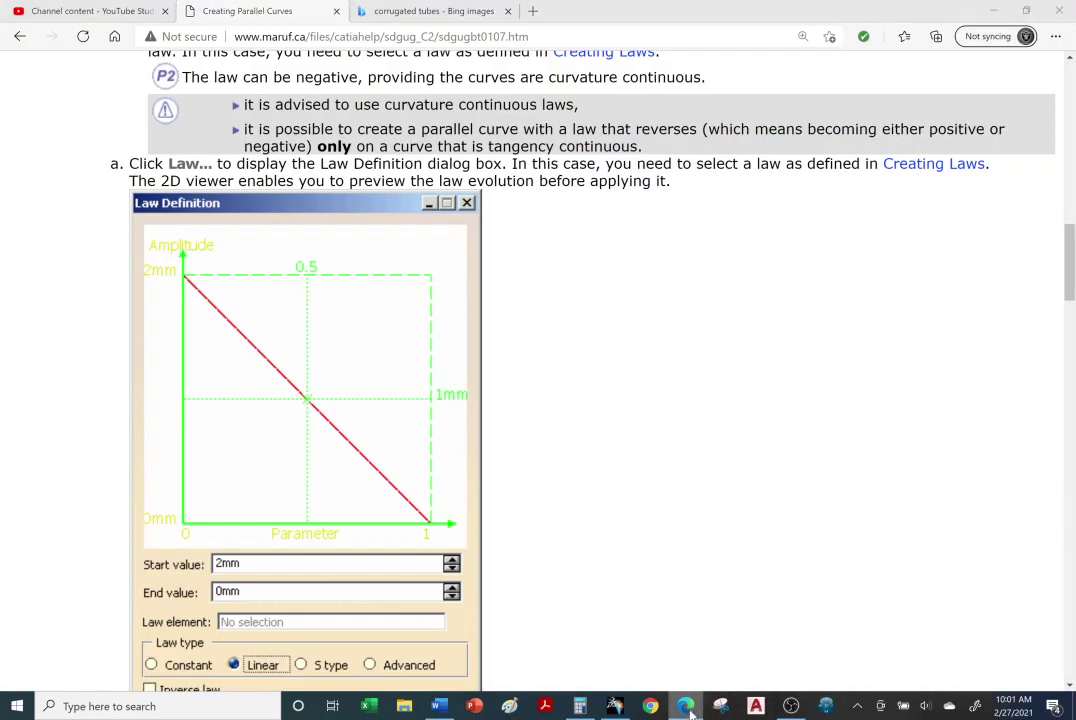
{"action": "middle_click_drag", "start_coordinate": [521, 452], "coordinate": [513, 374]}
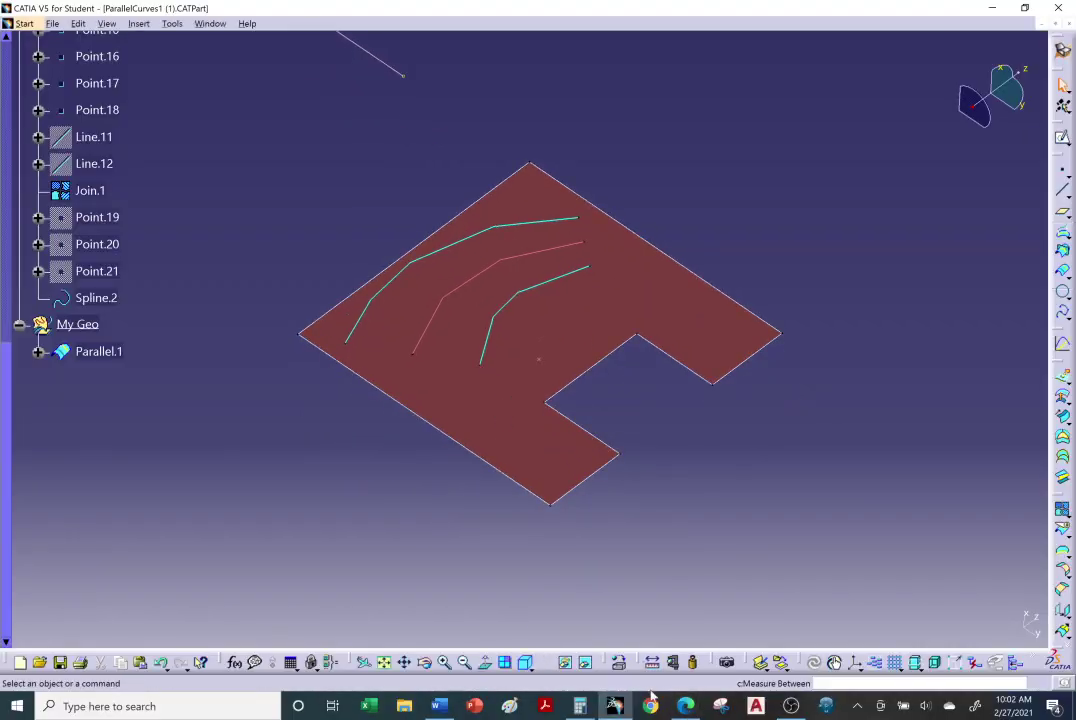
Switch to the browser help page and read about the law types, Geodesic mode and the Sharp and Round corner types.
{"action": "key", "text": "alt+Tab"}
{"action": "scroll", "coordinate": [618, 462], "scroll_direction": "down", "scroll_amount": 6}
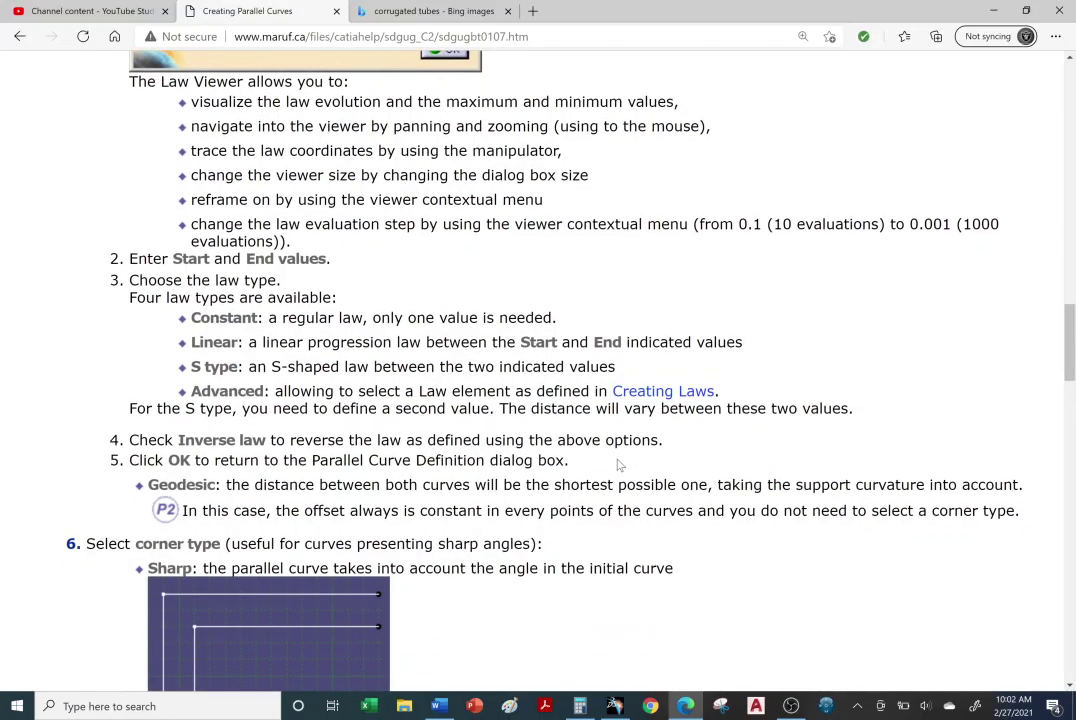
{"action": "scroll", "coordinate": [618, 462], "scroll_direction": "down", "scroll_amount": 1}
{"action": "scroll", "coordinate": [618, 463], "scroll_direction": "down", "scroll_amount": 2}
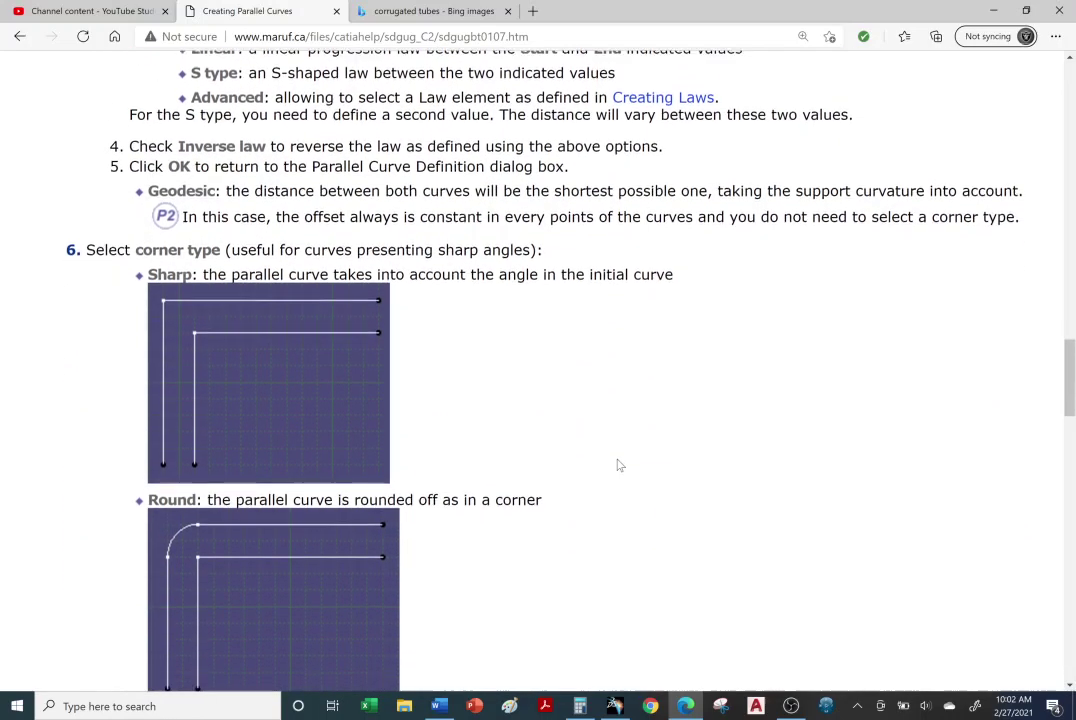
{"action": "scroll", "coordinate": [618, 463], "scroll_direction": "down", "scroll_amount": 2}
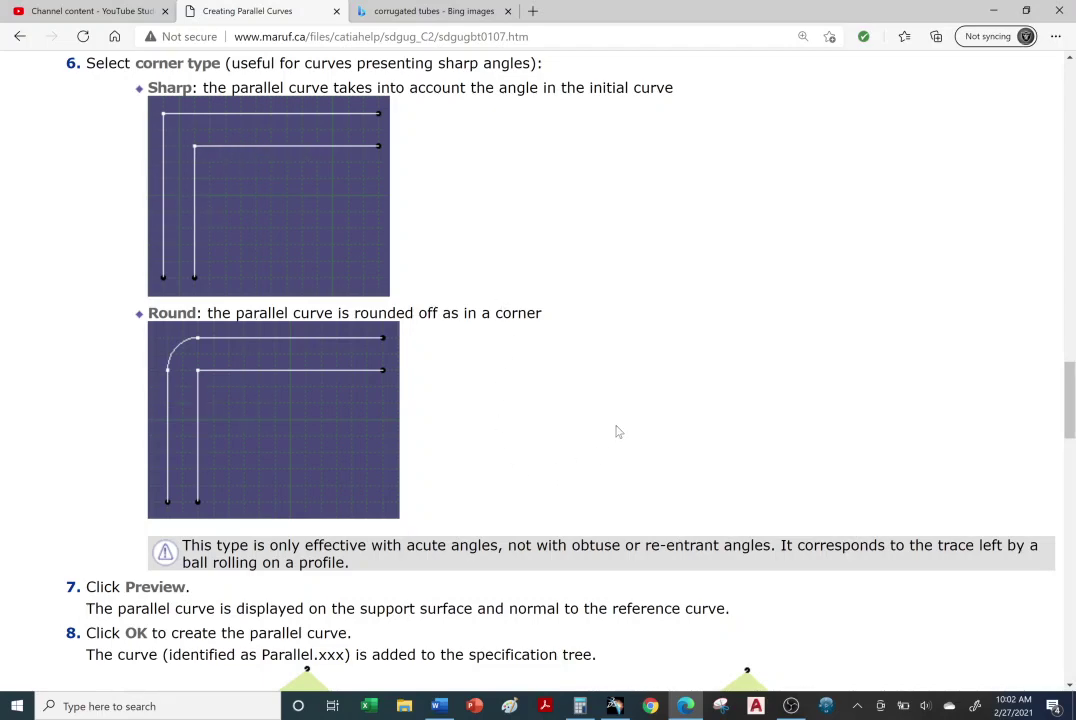
Switch back to CATIA and change the line colour of the L-shaped Join.1 curve to bright green.
{"action": "left_click", "coordinate": [615, 706]}
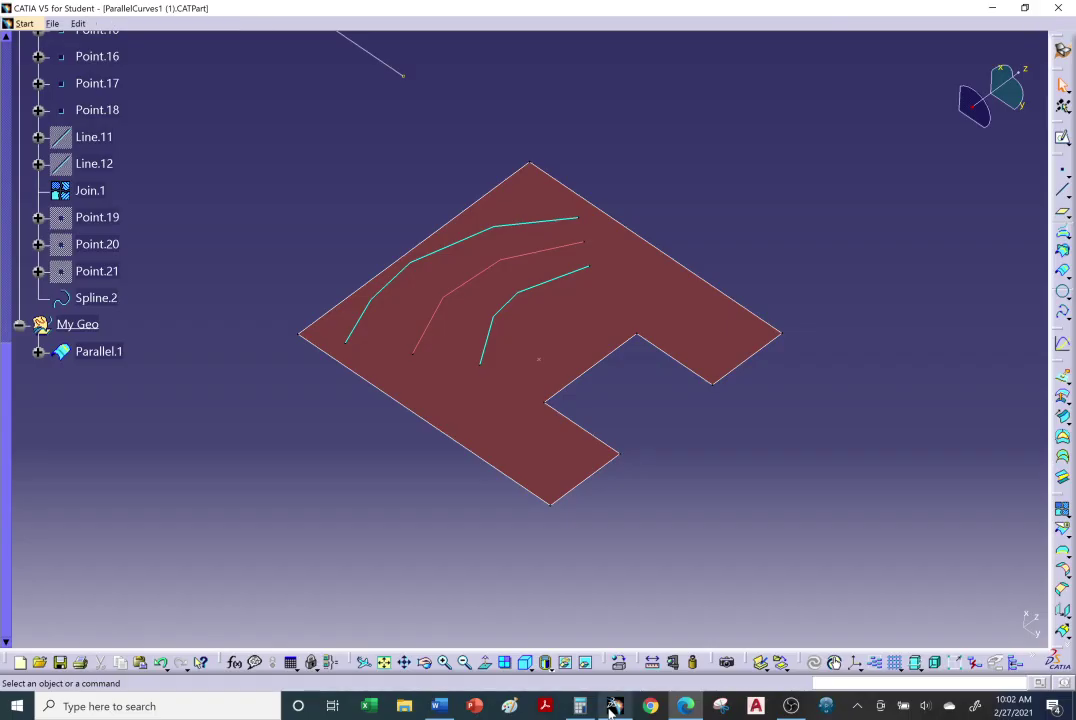
{"action": "middle_click_drag", "start_coordinate": [381, 266], "coordinate": [360, 254]}
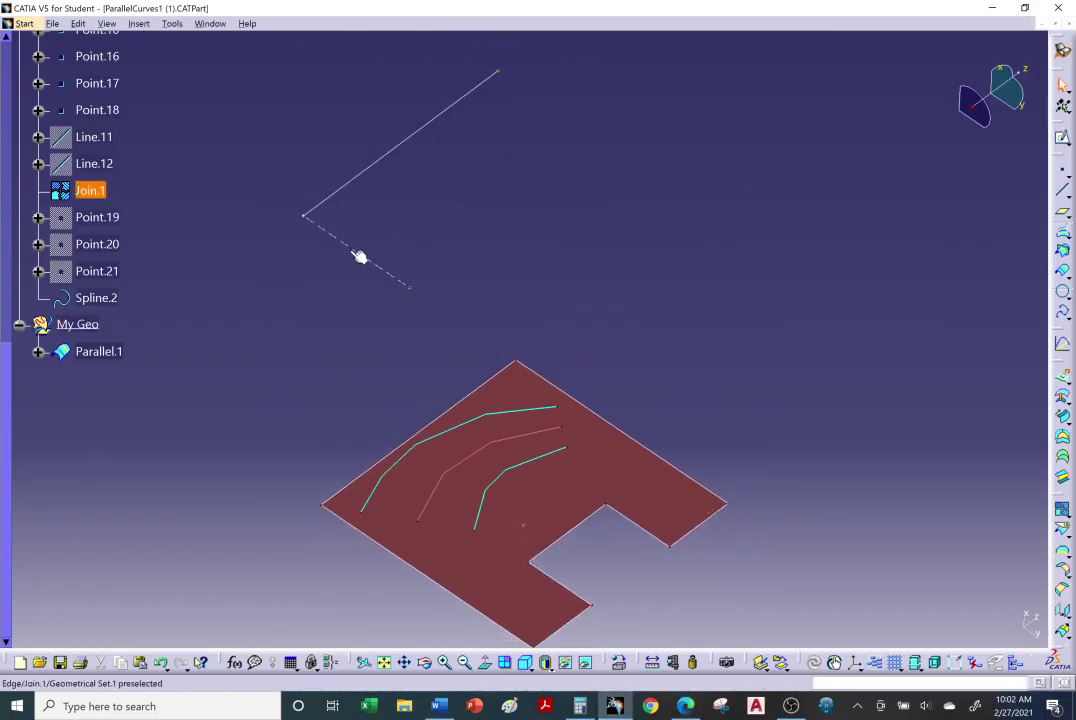
{"action": "right_click", "coordinate": [100, 191]}
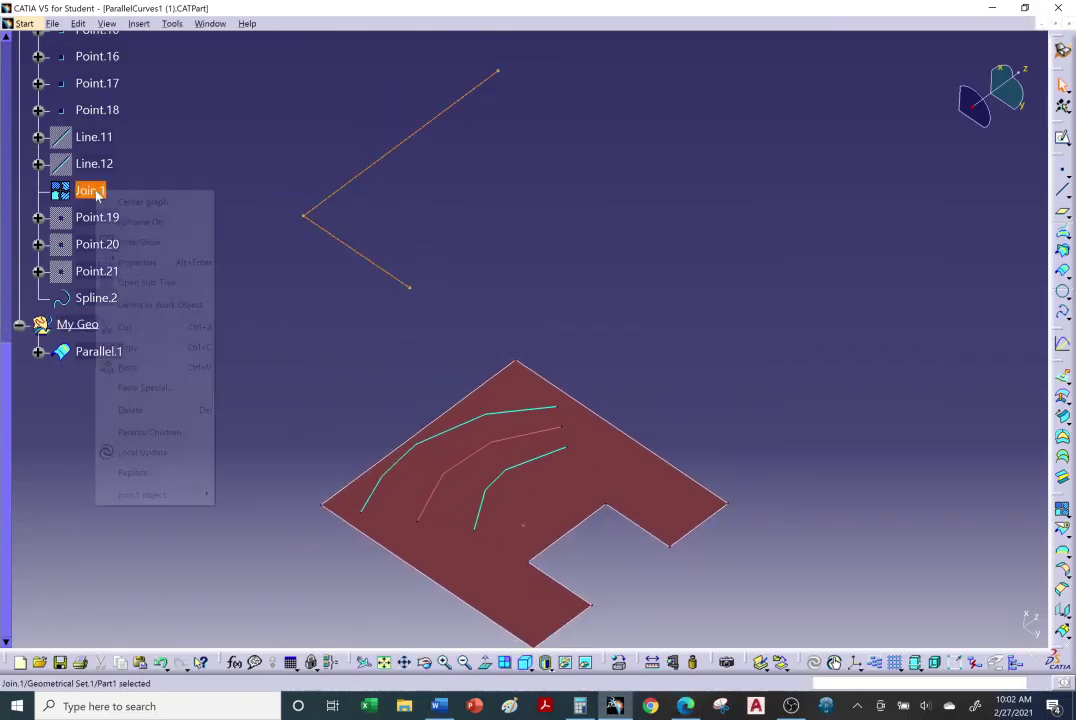
{"action": "left_click", "coordinate": [148, 260]}
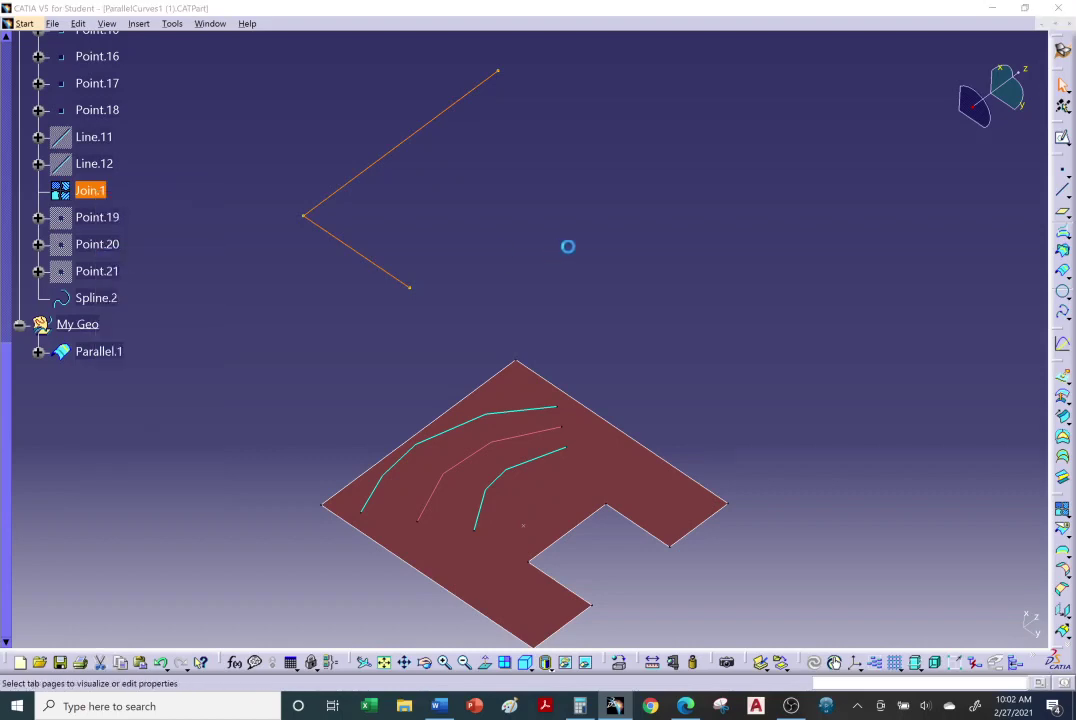
{"action": "left_click", "coordinate": [787, 249]}
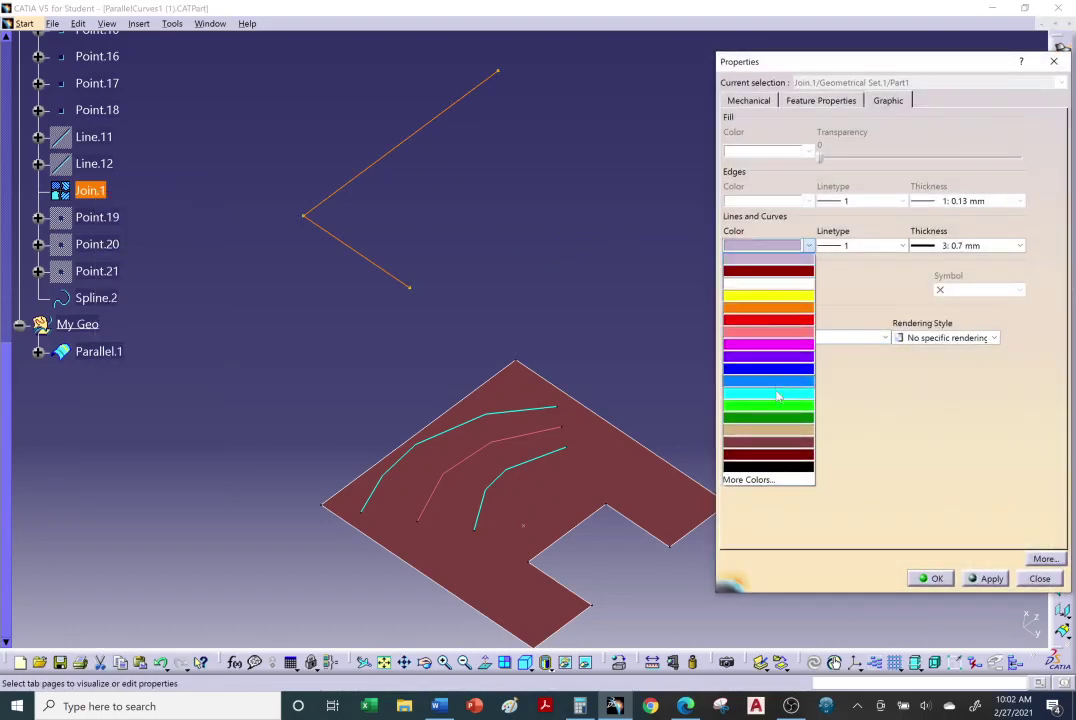
{"action": "left_click", "coordinate": [775, 408]}
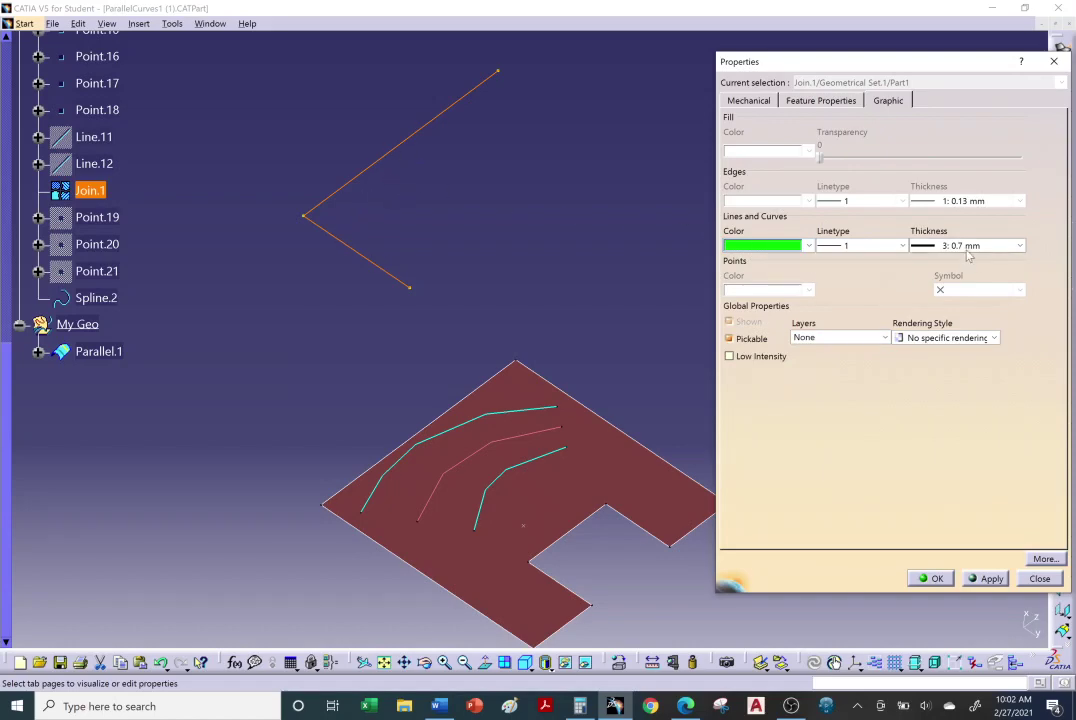
{"action": "left_click", "coordinate": [983, 579]}
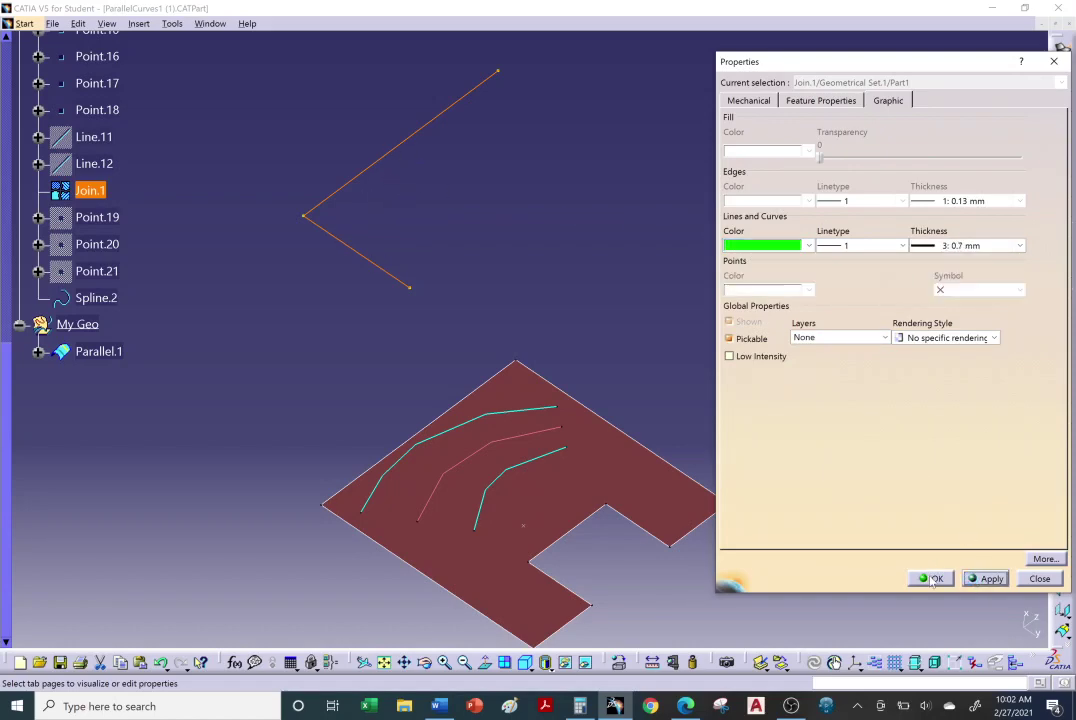
{"action": "left_click", "coordinate": [930, 579]}
{"action": "left_click", "coordinate": [629, 255]}
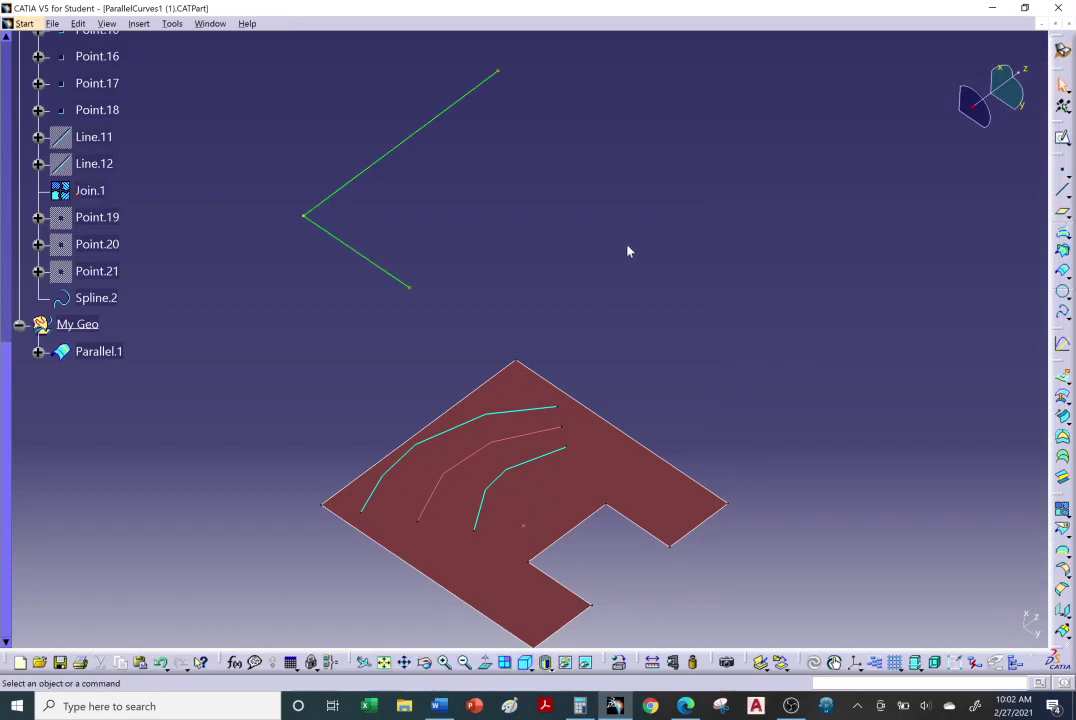
Orient the view along the X axis so the L-shaped Join.1 curve and the notched surface are seen face-on in the YZ plane.
{"action": "middle_click_drag", "start_coordinate": [454, 293], "coordinate": [528, 247]}
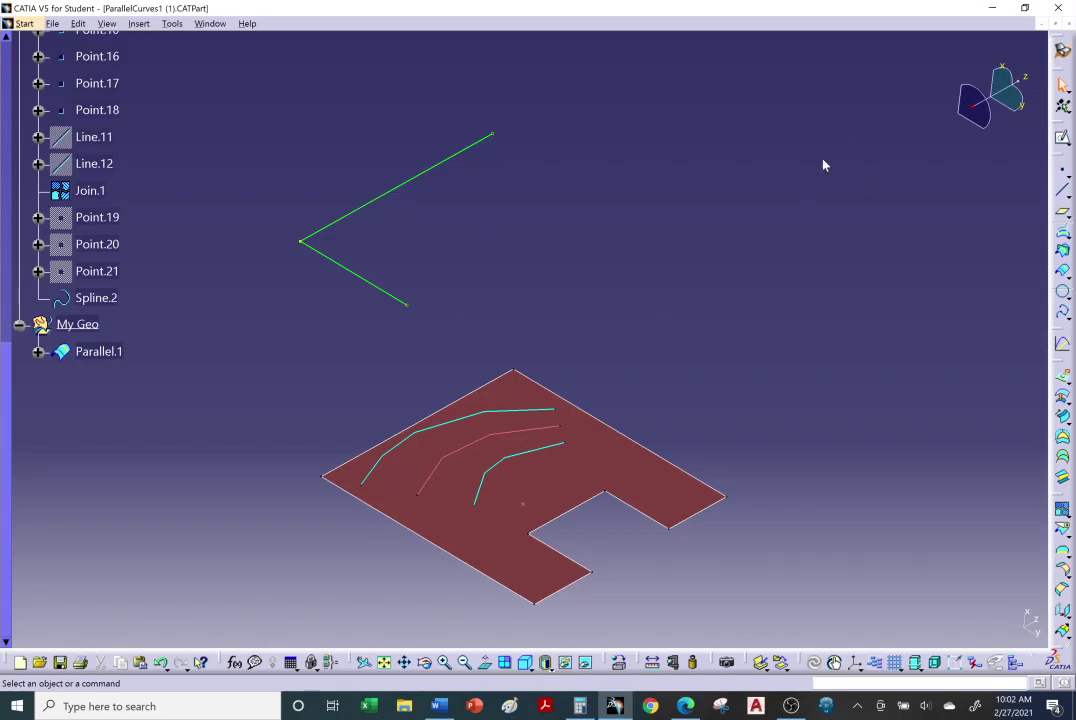
{"action": "left_click", "coordinate": [1004, 67]}
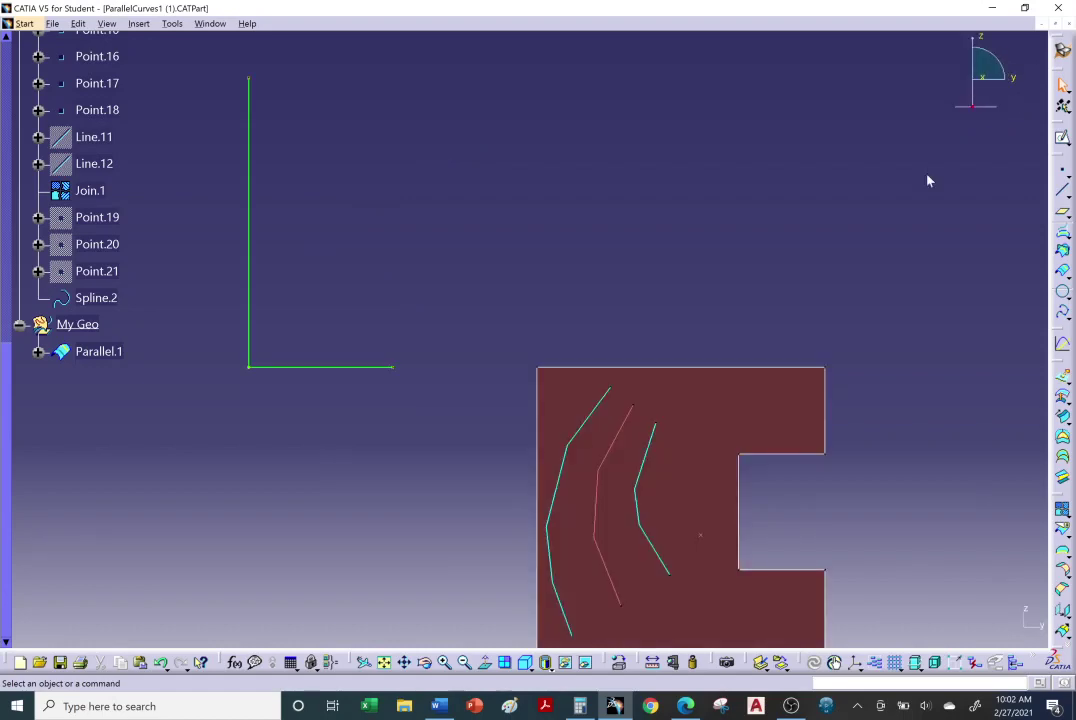
{"action": "left_click", "coordinate": [1012, 80]}
{"action": "left_click", "coordinate": [969, 40]}
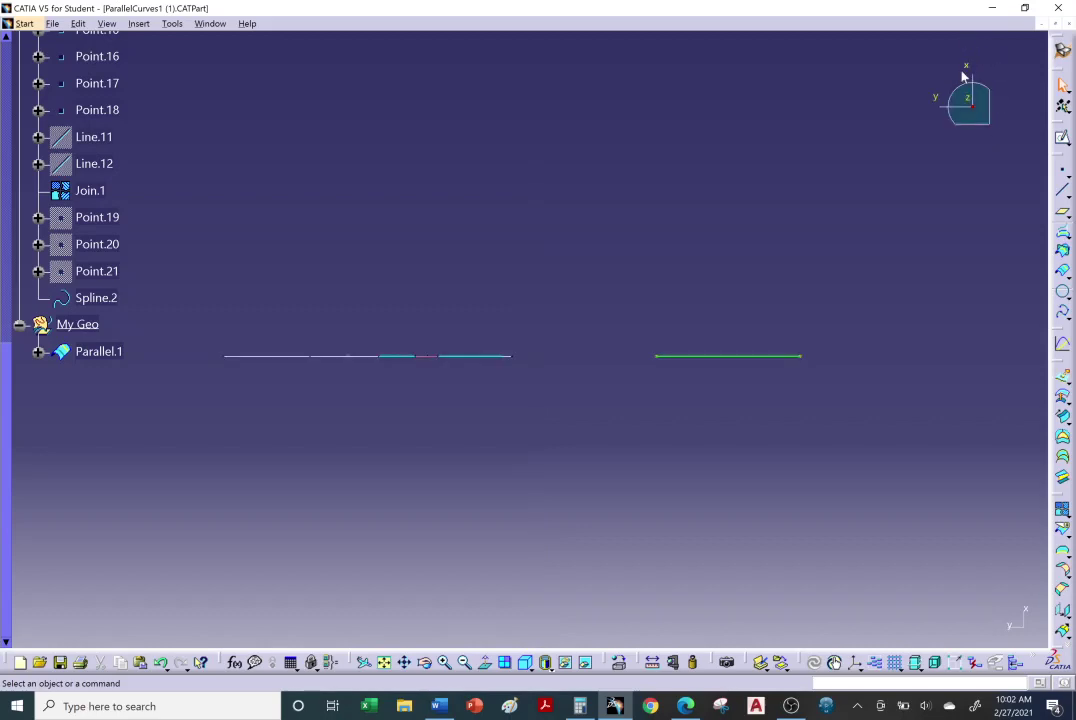
{"action": "left_click", "coordinate": [937, 104]}
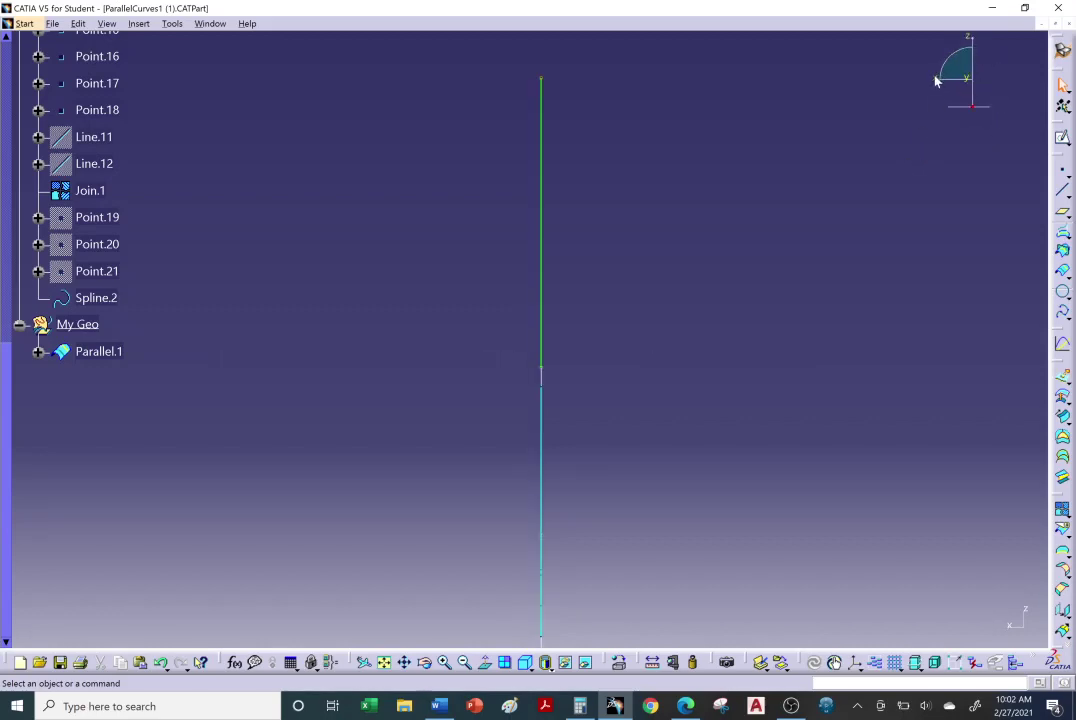
{"action": "left_click", "coordinate": [966, 82]}
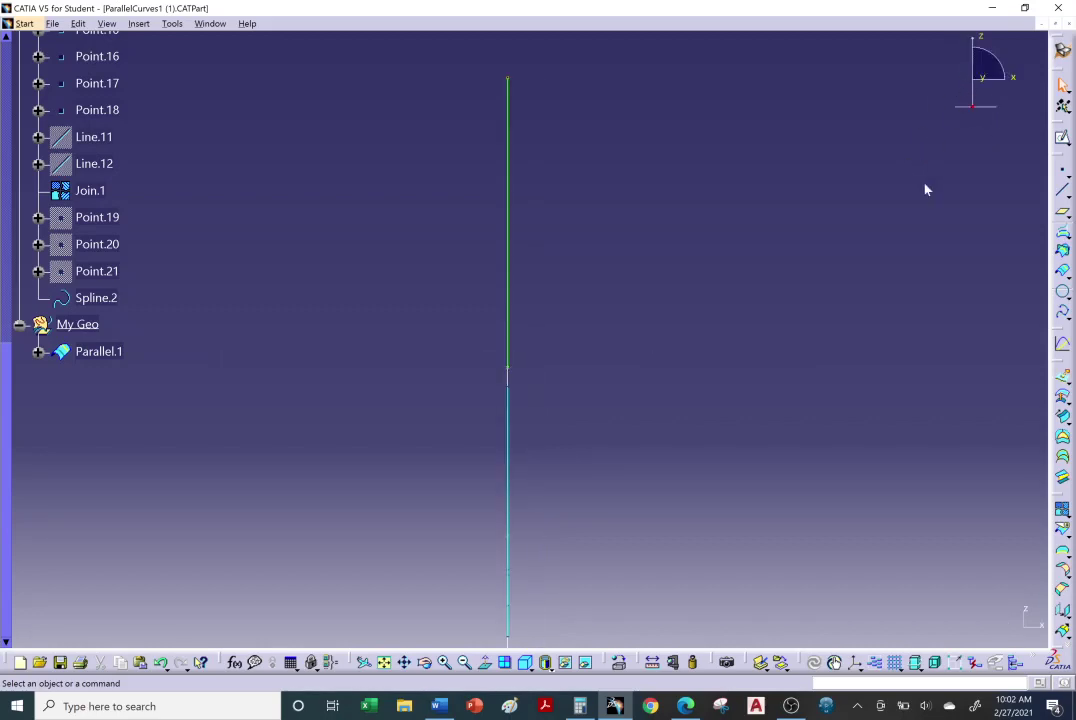
{"action": "left_click", "coordinate": [983, 83]}
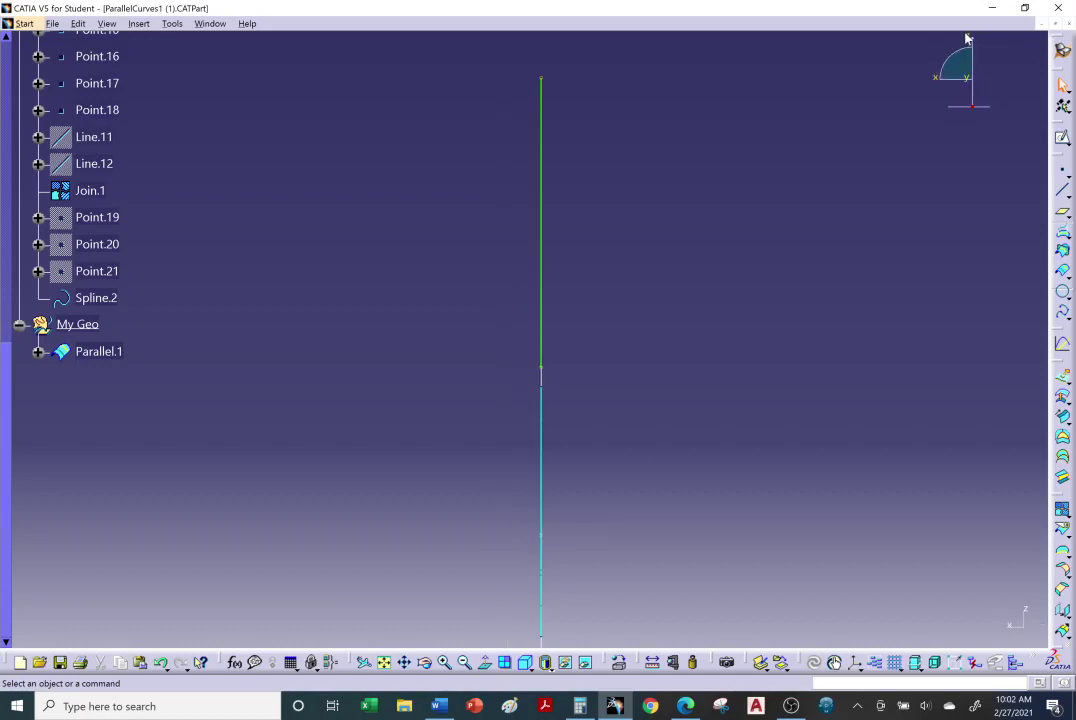
{"action": "left_click", "coordinate": [968, 42]}
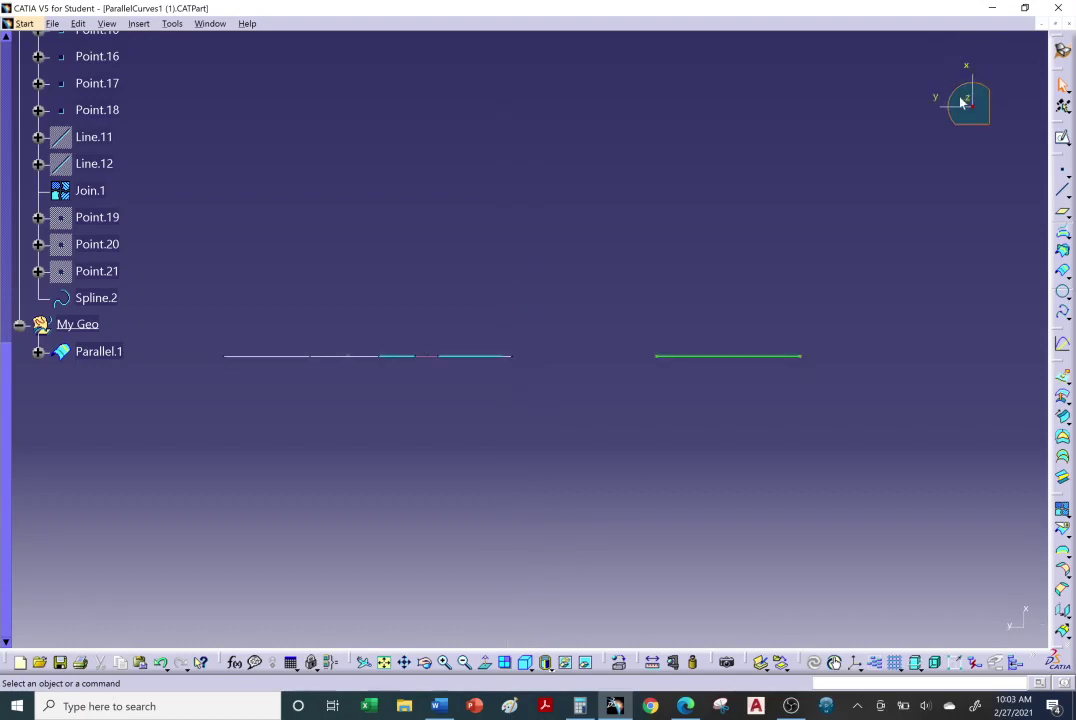
{"action": "left_click", "coordinate": [939, 103]}
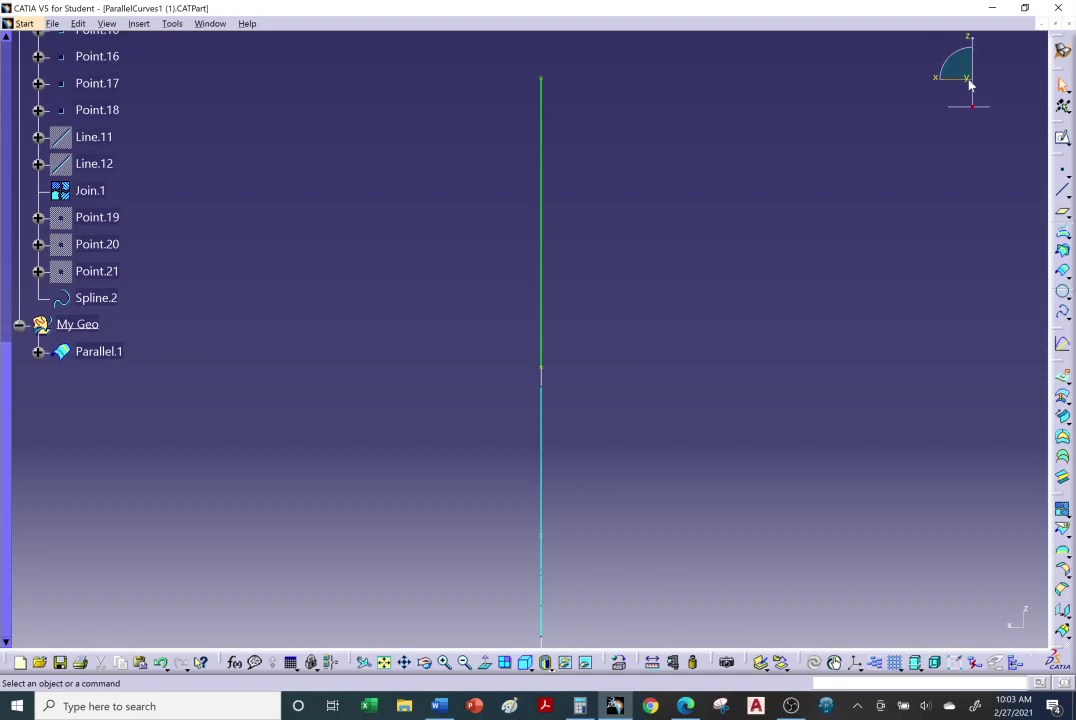
{"action": "left_click", "coordinate": [968, 82]}
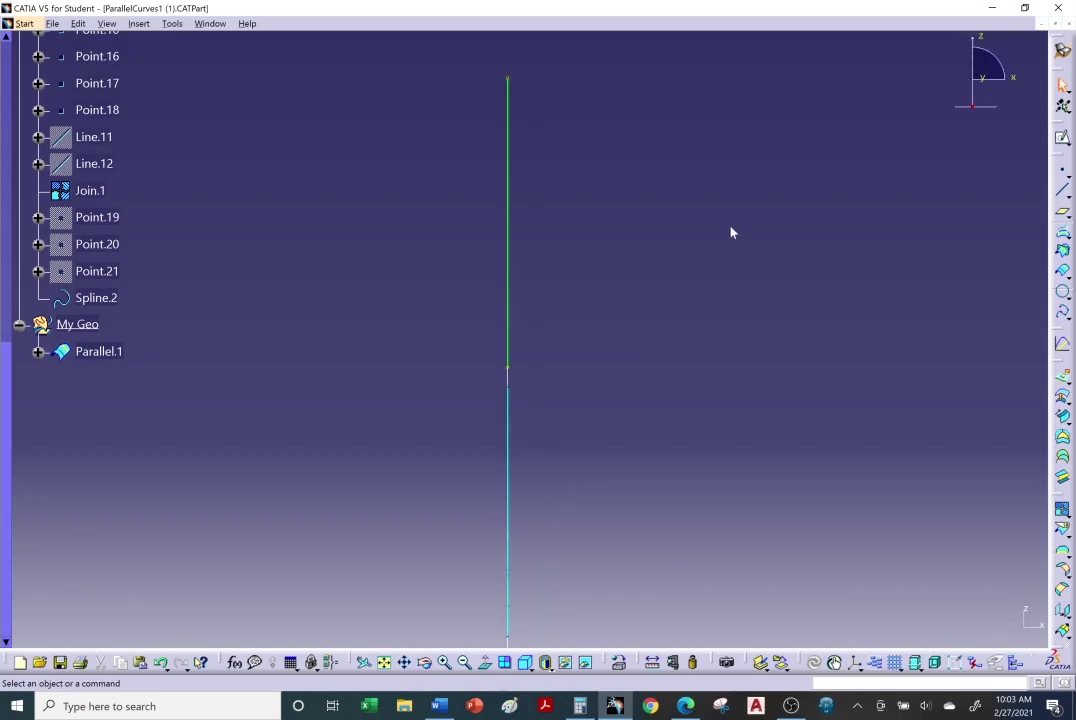
{"action": "middle_click_drag", "start_coordinate": [731, 232], "coordinate": [413, 291]}
{"action": "middle_click_drag", "start_coordinate": [802, 164], "coordinate": [824, 208]}
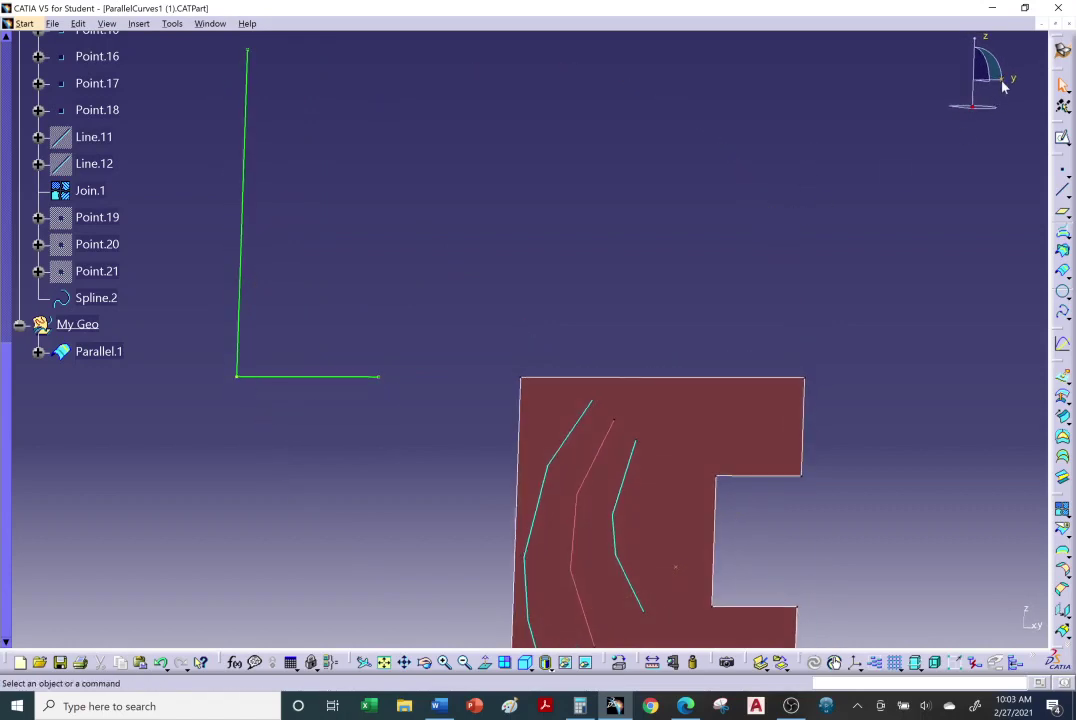
{"action": "left_click", "coordinate": [1004, 87]}
{"action": "middle_click_drag", "start_coordinate": [611, 249], "coordinate": [430, 270]}
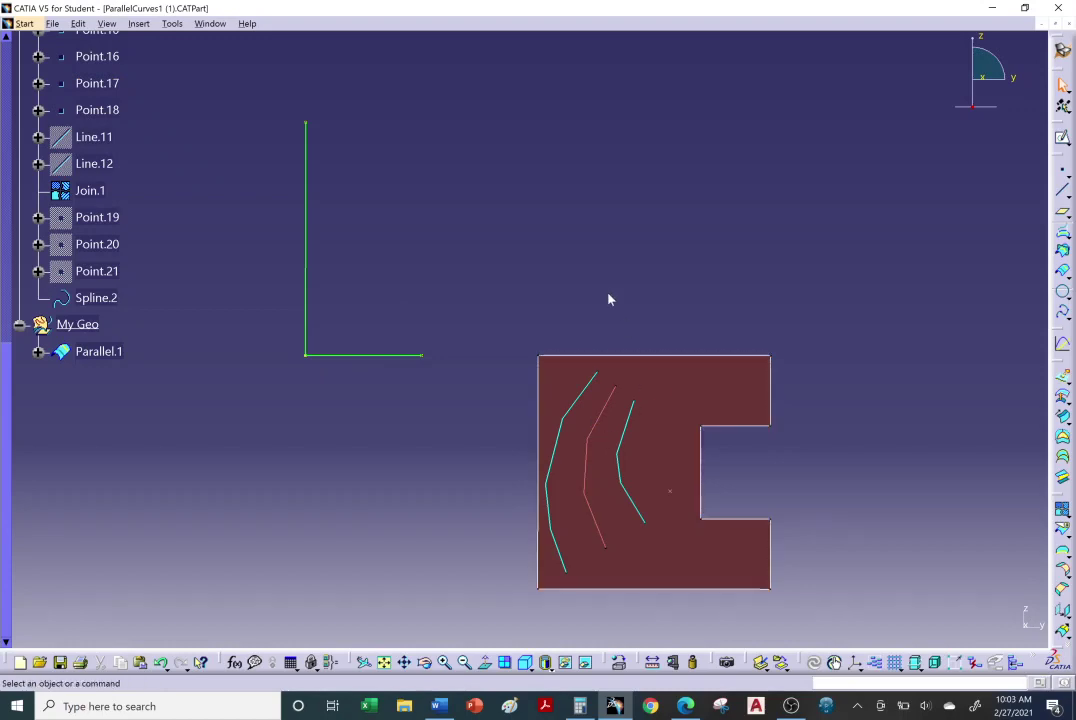
Define a parallel curve of Join.1 with a 2 mm offset and Sharp corners, reverse its direction to the outer side and preview it.
{"action": "left_click", "coordinate": [1062, 270]}
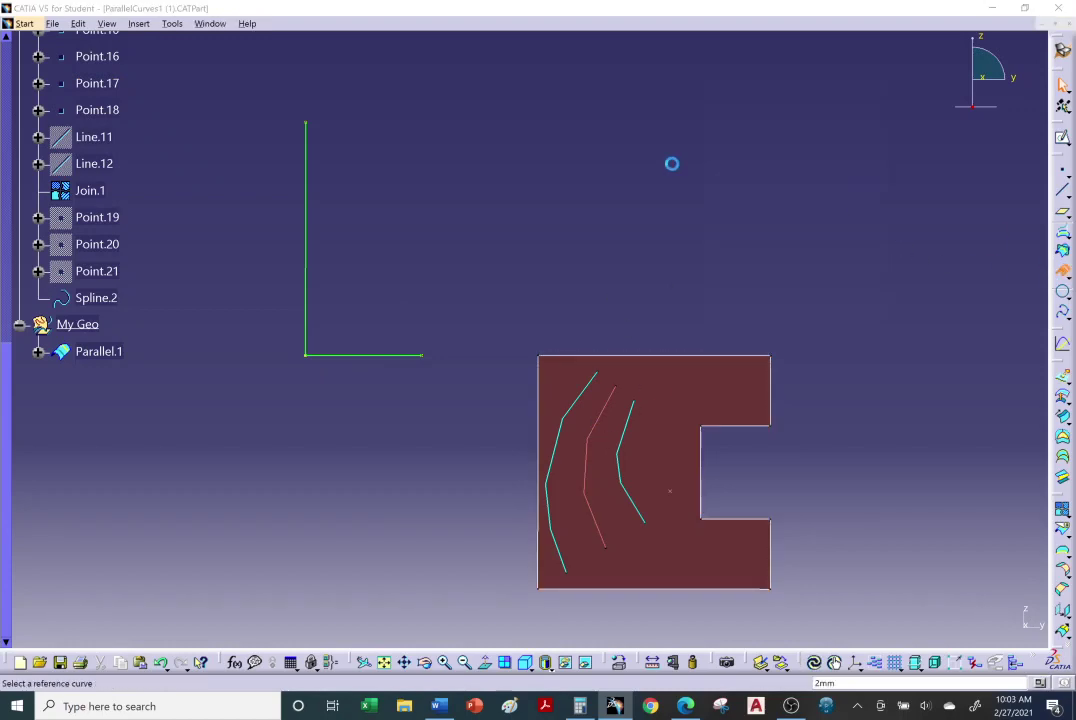
{"action": "left_click", "coordinate": [310, 192]}
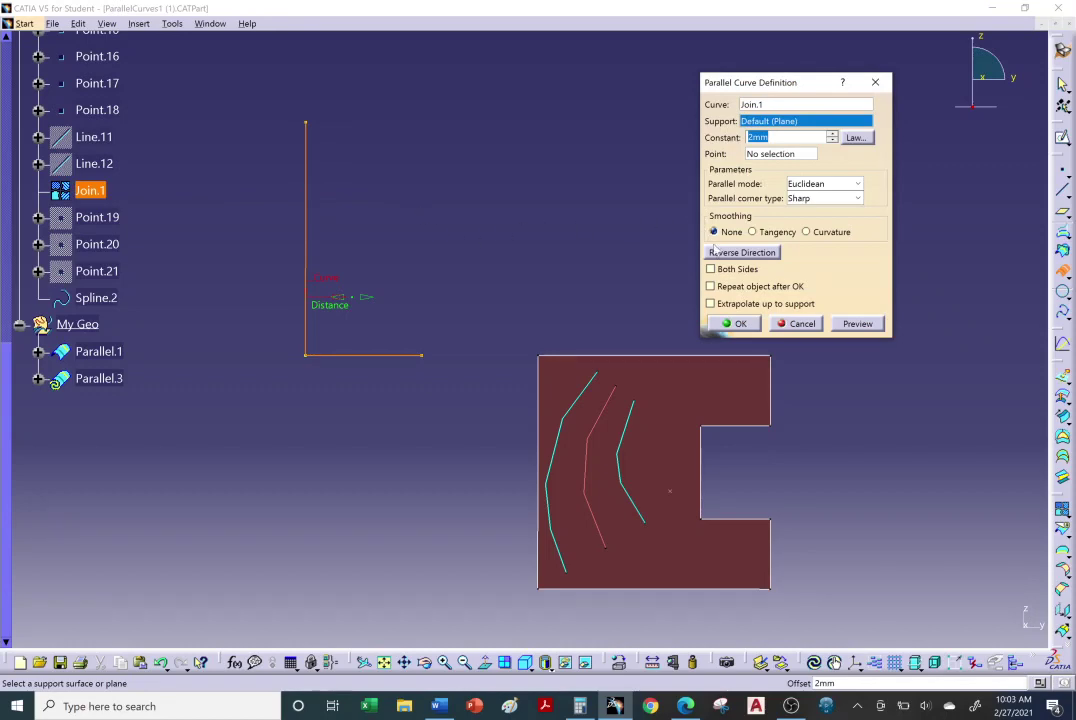
{"action": "left_click", "coordinate": [735, 252]}
{"action": "middle_click_drag", "start_coordinate": [184, 420], "coordinate": [228, 428]}
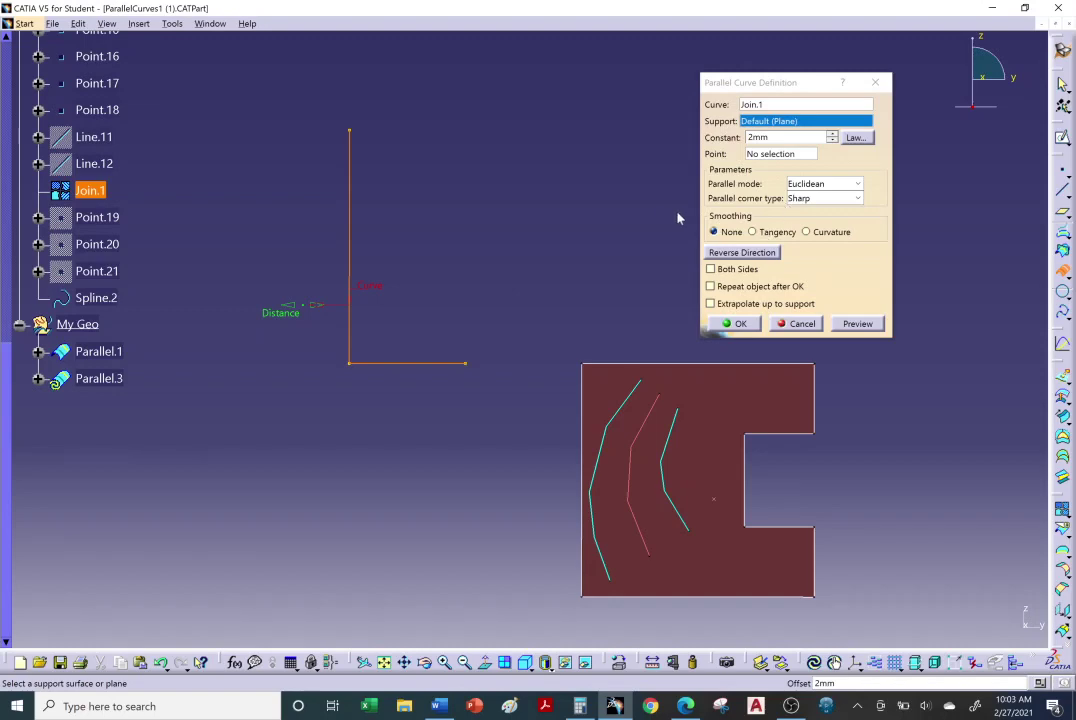
{"action": "left_click", "coordinate": [855, 324]}
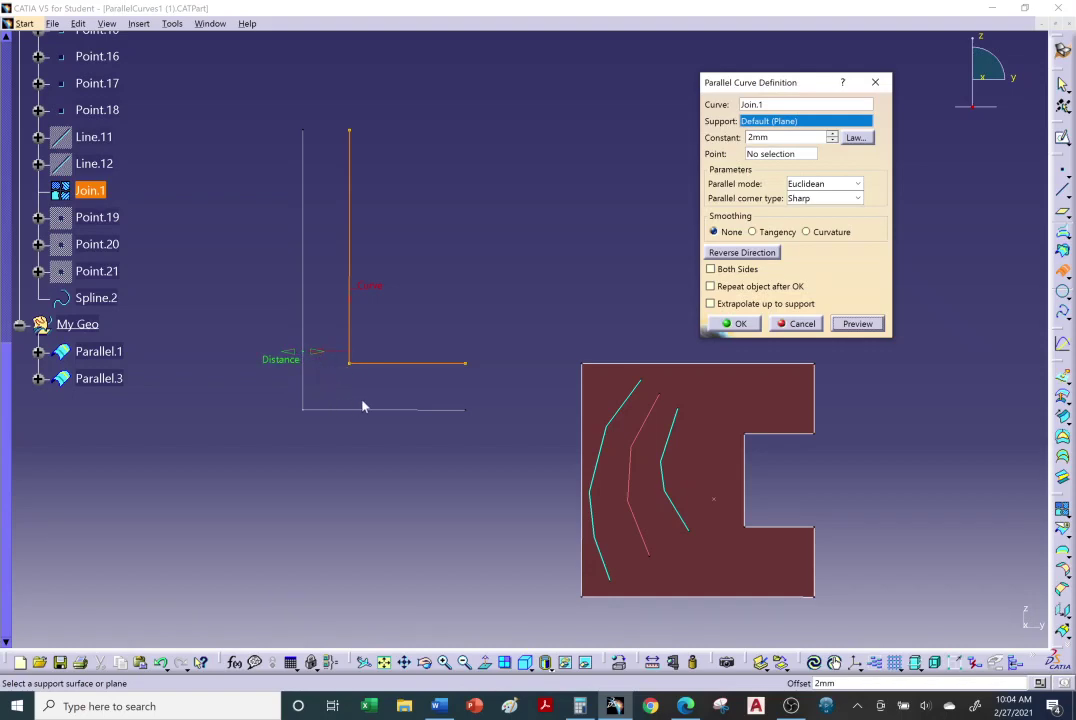
Set the corner type of the Join.1 parallel curve to Round, preview it and accept the definition.
{"action": "left_click", "coordinate": [836, 200]}
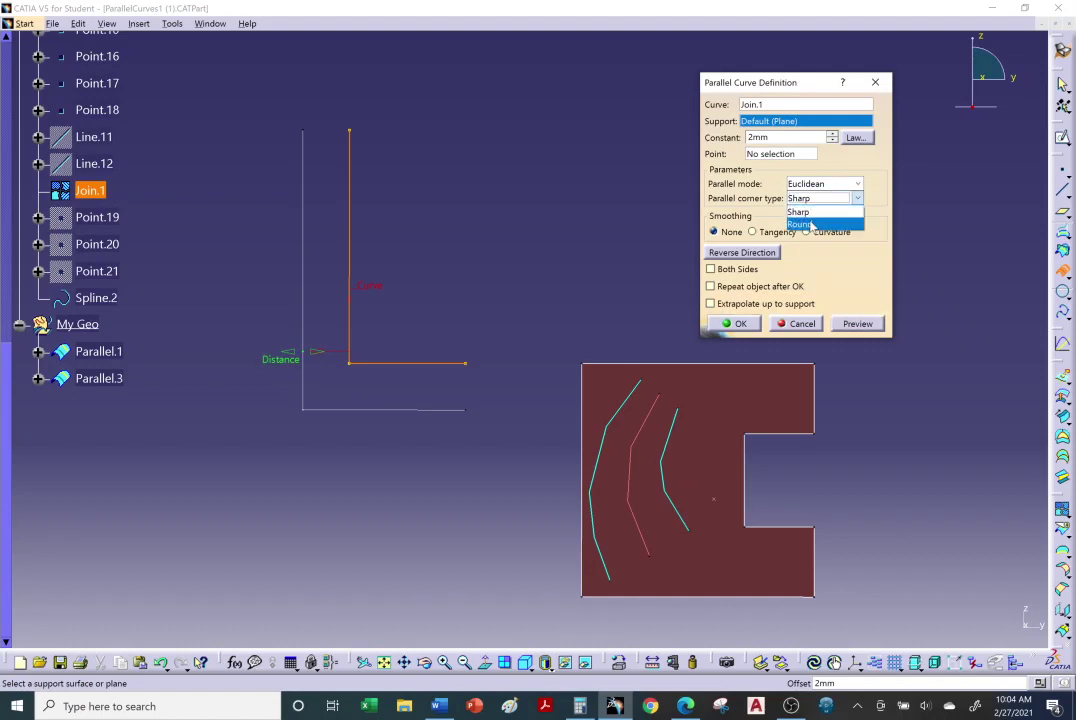
{"action": "left_click", "coordinate": [813, 224]}
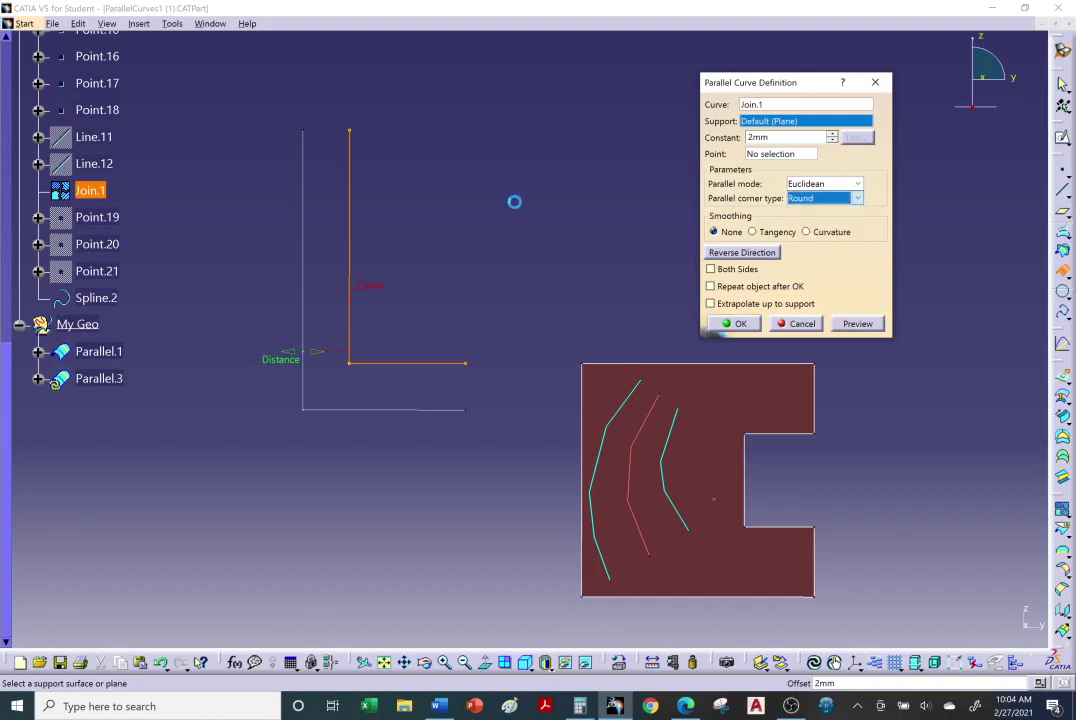
{"action": "left_click", "coordinate": [866, 324]}
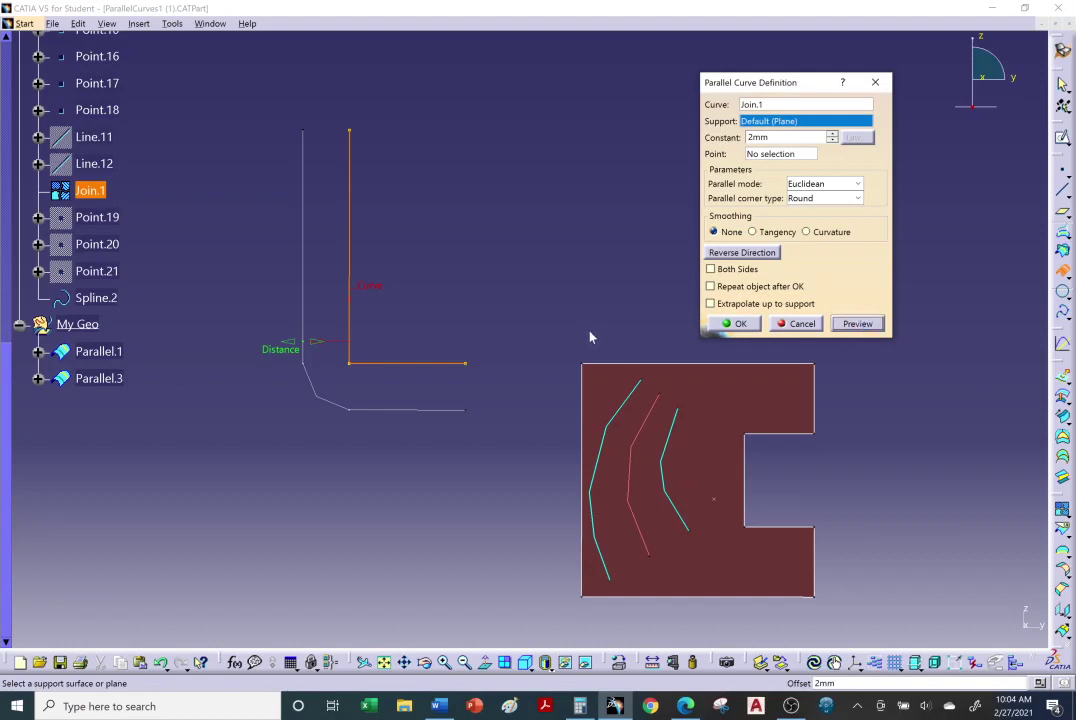
{"action": "left_click", "coordinate": [734, 324]}
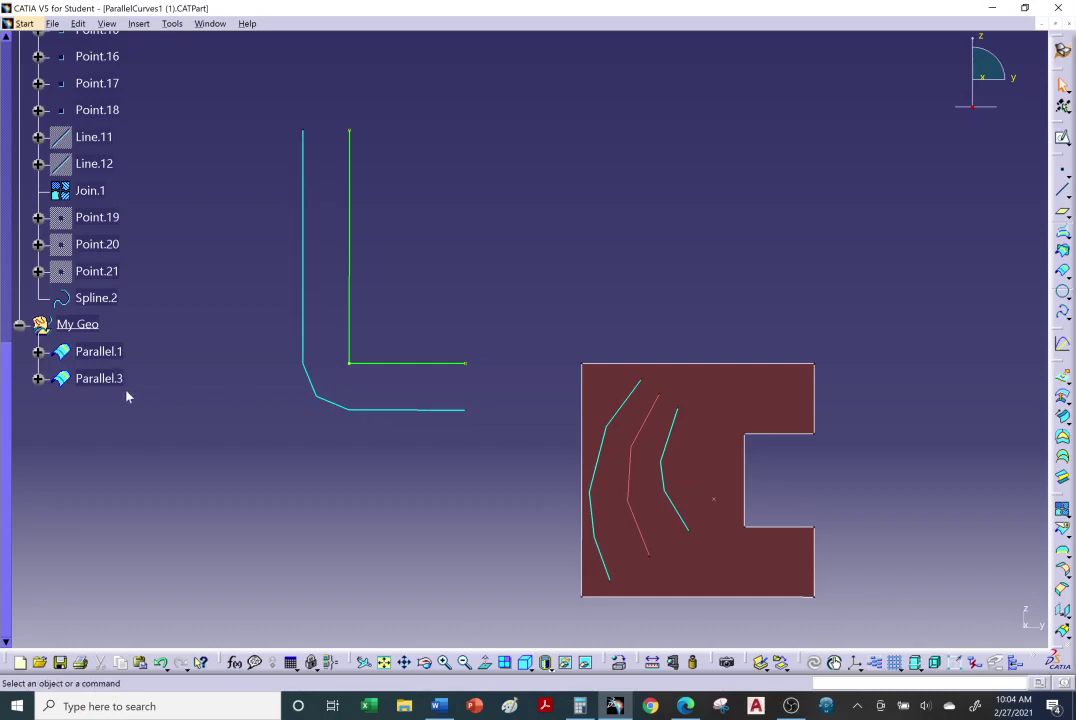
Edit the parallel curve of Join.1 to use the Sharp corner type, preview it and accept the change.
{"action": "double_click", "coordinate": [97, 380]}
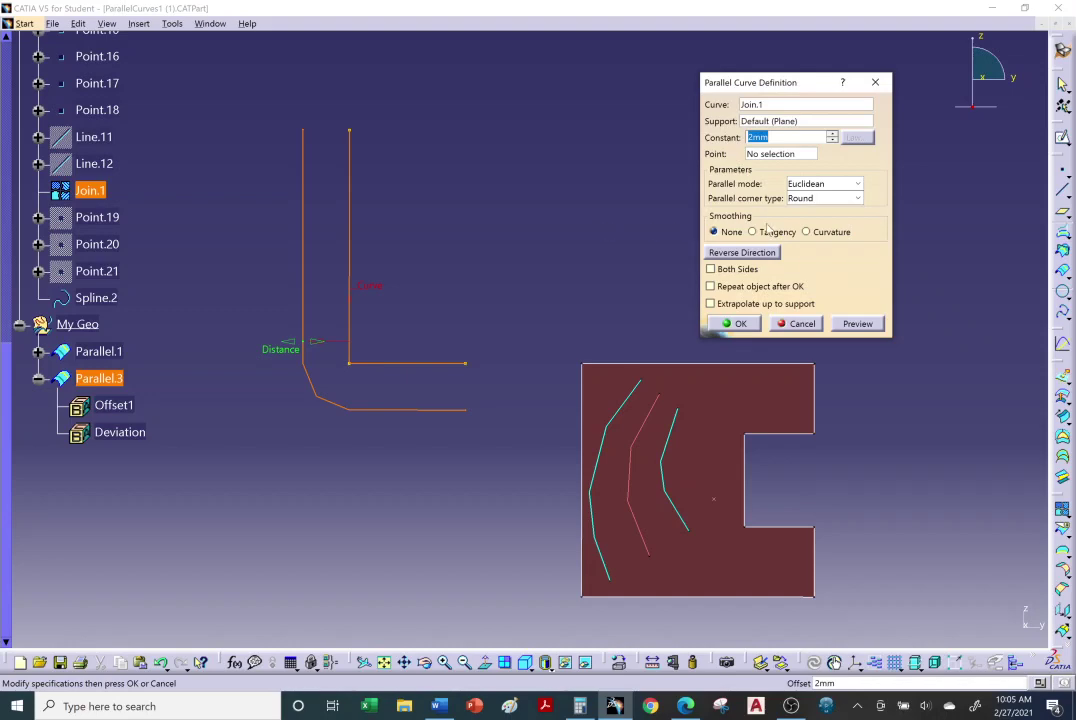
{"action": "left_click", "coordinate": [860, 201]}
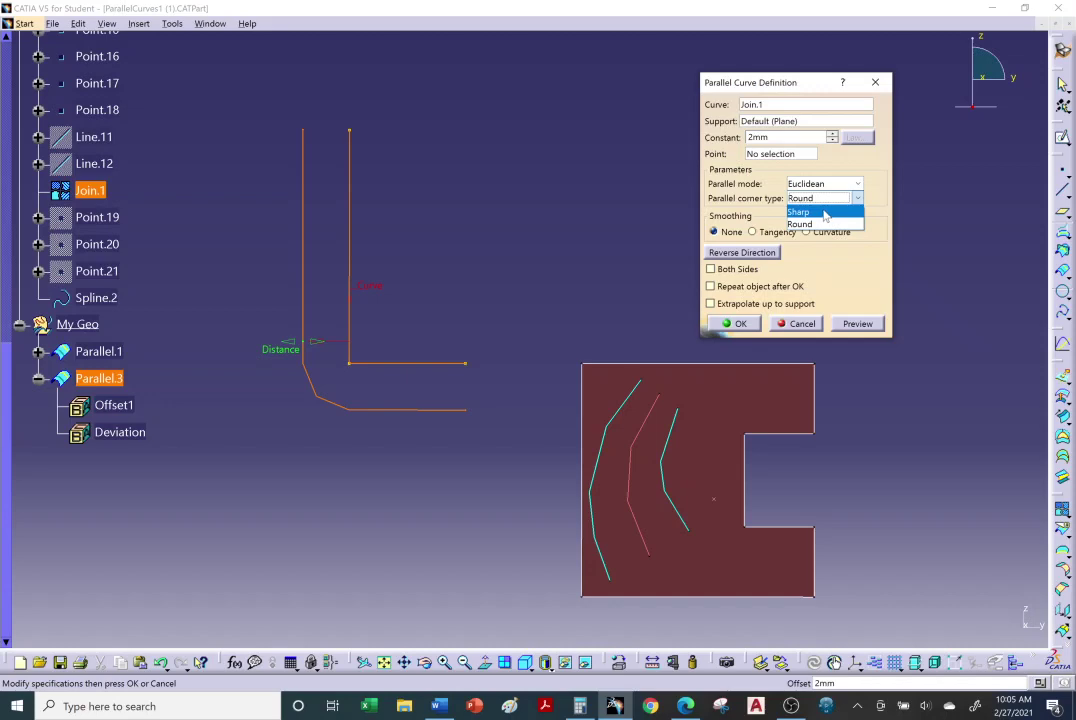
{"action": "left_click", "coordinate": [825, 213]}
{"action": "left_click", "coordinate": [857, 323]}
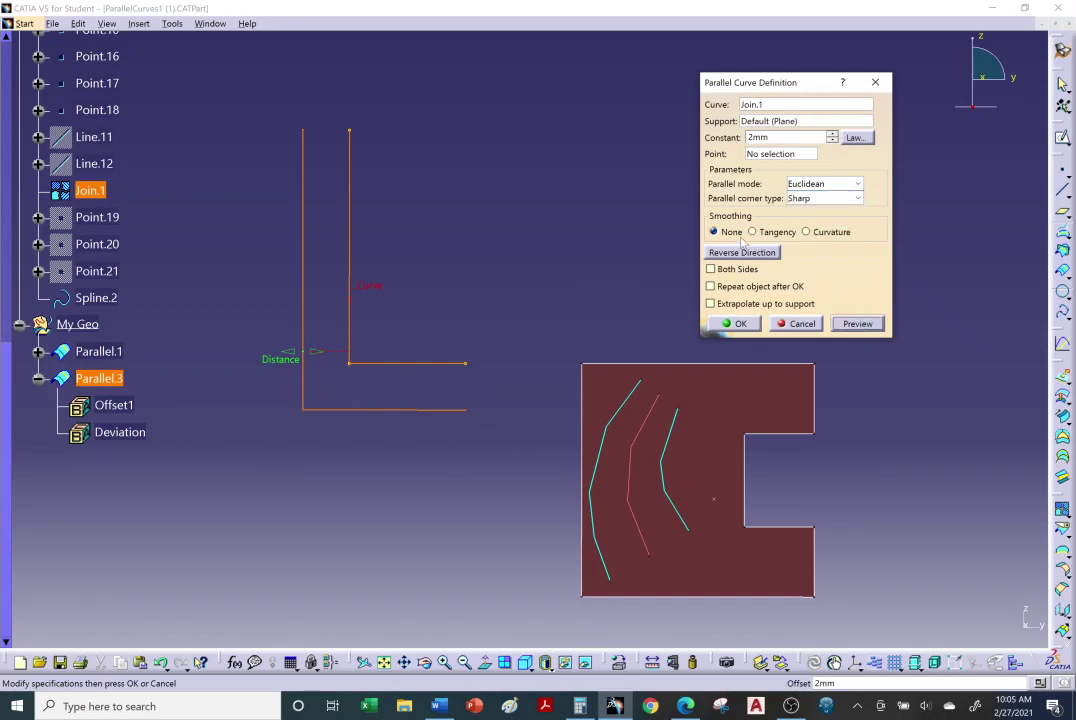
{"action": "left_click", "coordinate": [707, 322]}
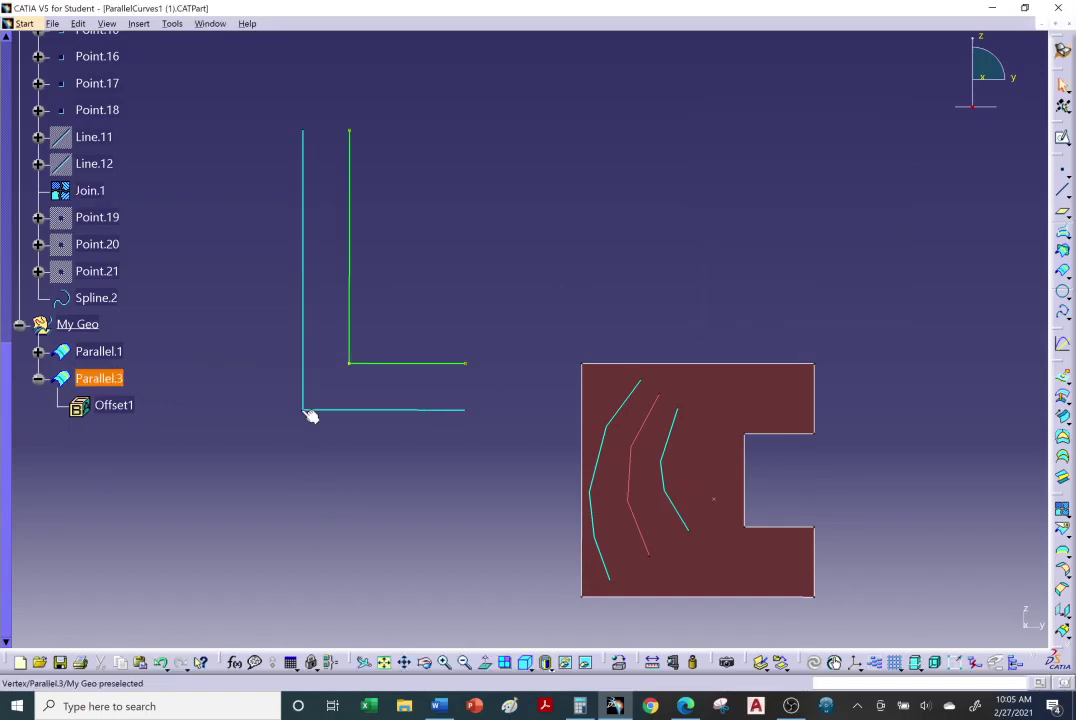
Set the line thickness of the Parallel.3 curve to 1: 0.13 mm in its graphic properties.
{"action": "right_click", "coordinate": [122, 379]}
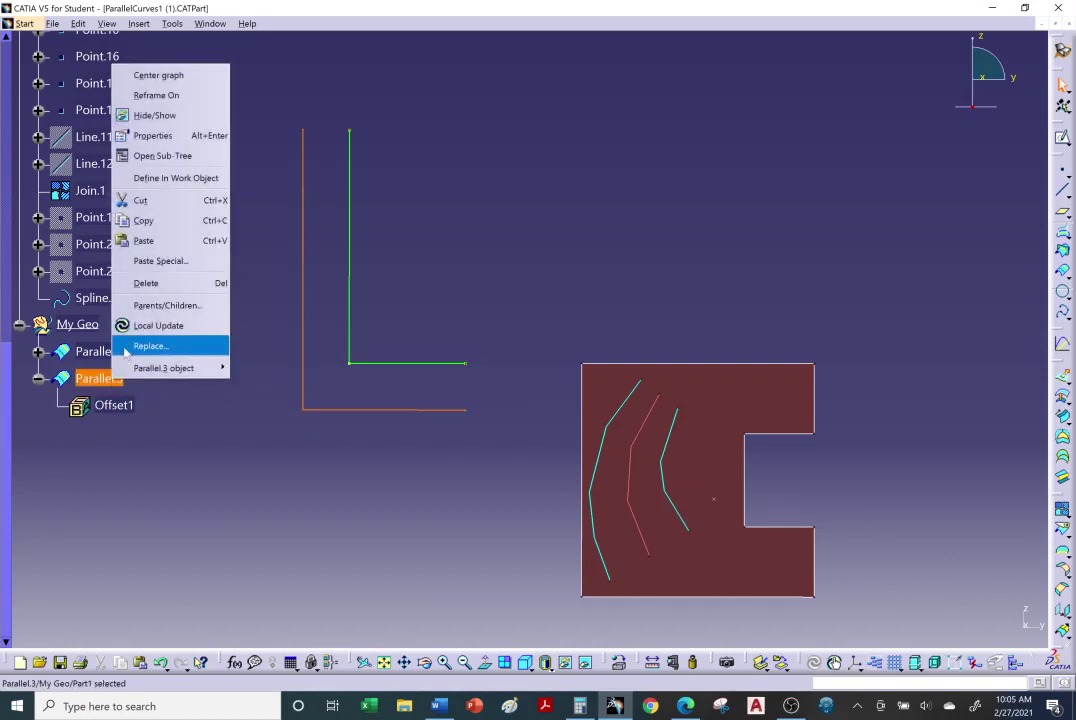
{"action": "left_click", "coordinate": [142, 135]}
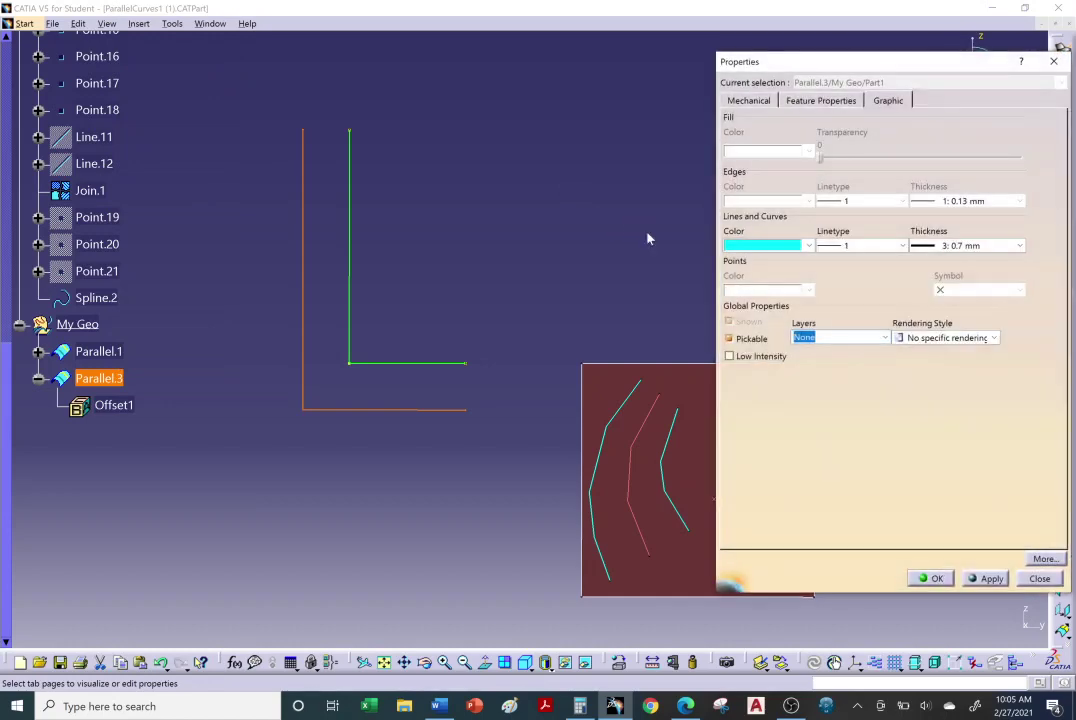
{"action": "left_click", "coordinate": [950, 245]}
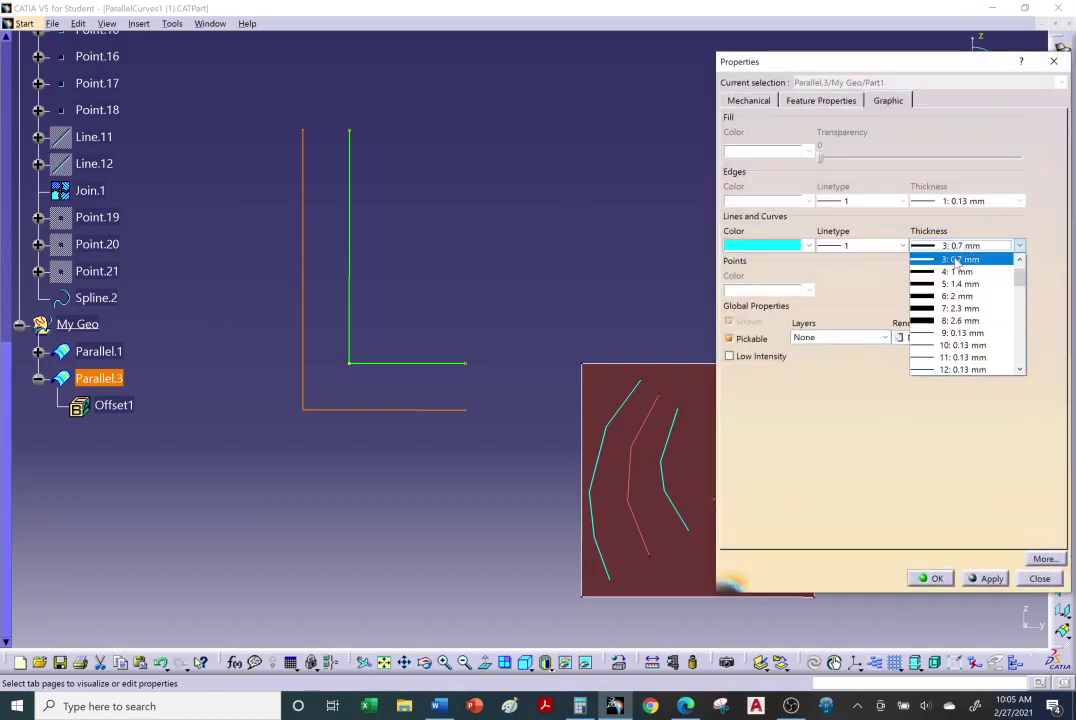
{"action": "scroll", "coordinate": [953, 265], "scroll_direction": "up", "scroll_amount": 1}
{"action": "left_click", "coordinate": [955, 260]}
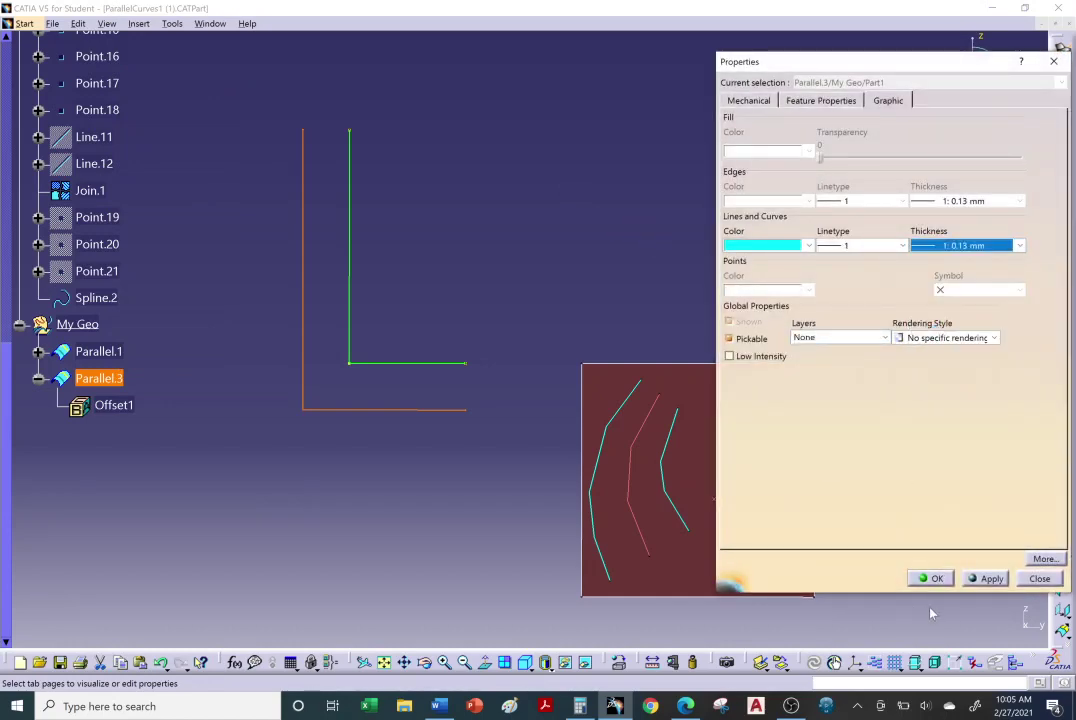
{"action": "left_click", "coordinate": [931, 579]}
{"action": "left_click", "coordinate": [506, 270]}
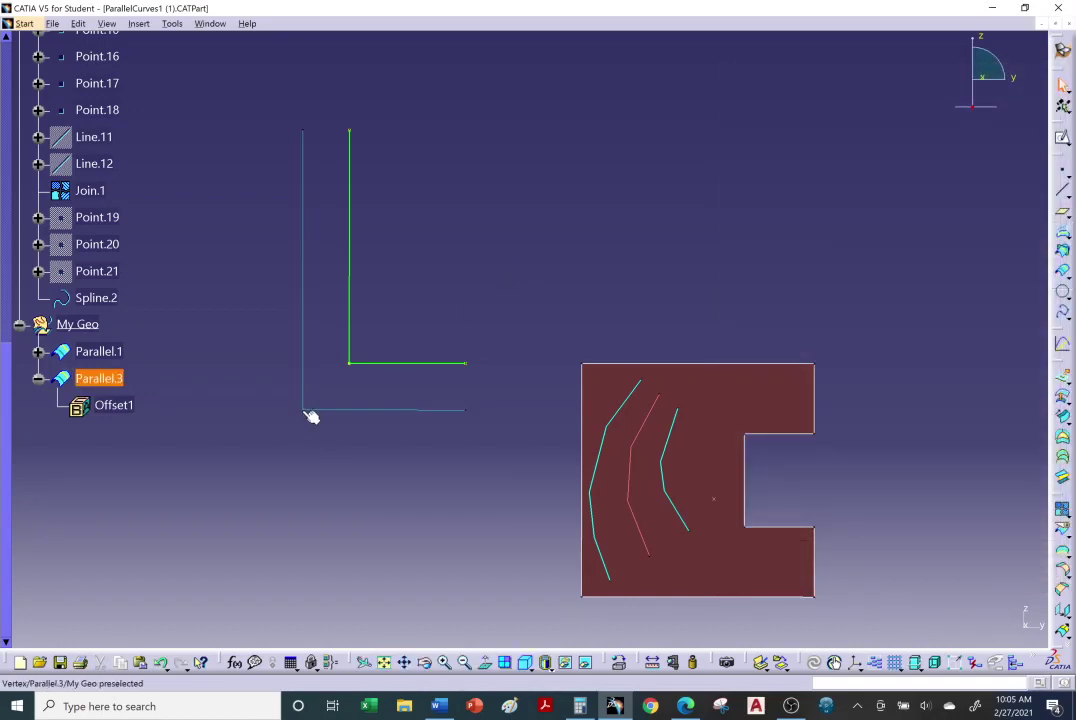
Edit the Parallel.3 curve to use Tangency smoothing, preview it, accept the change and inspect its corner.
{"action": "middle_click_drag", "start_coordinate": [322, 458], "coordinate": [306, 397]}
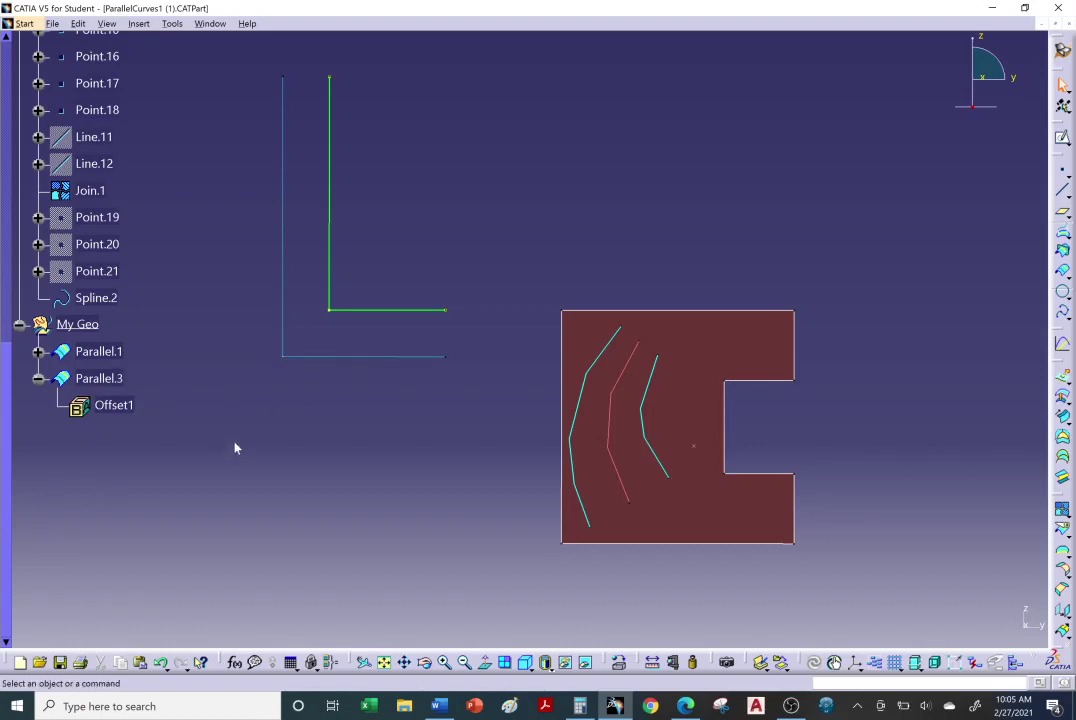
{"action": "double_click", "coordinate": [99, 378]}
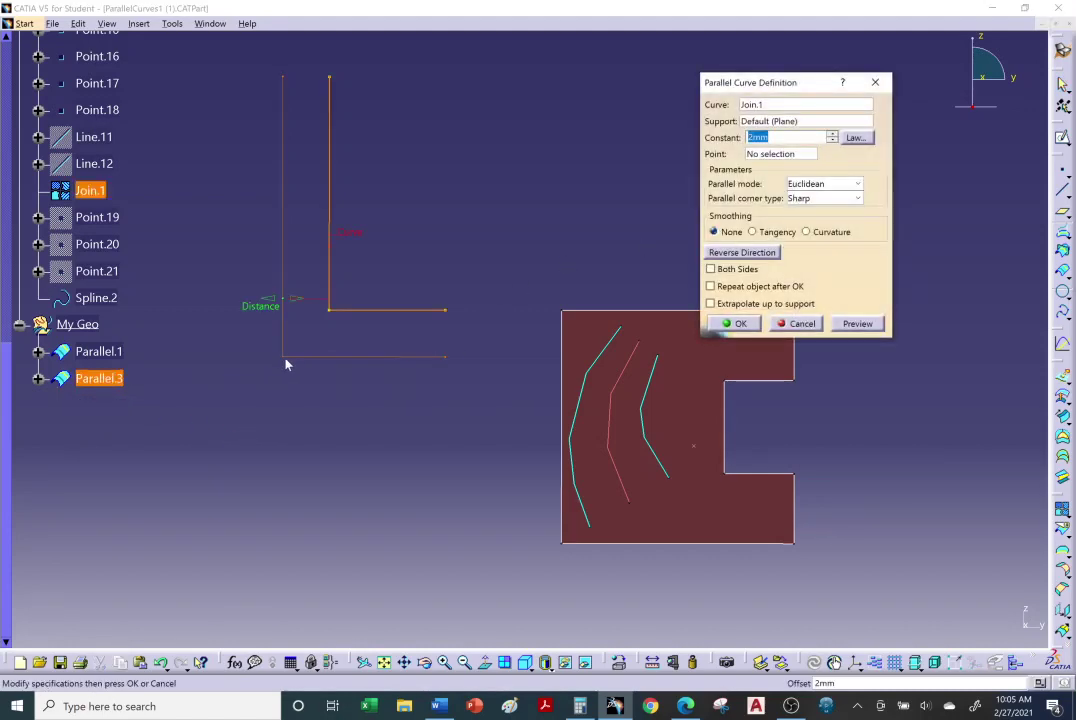
{"action": "left_click", "coordinate": [758, 233]}
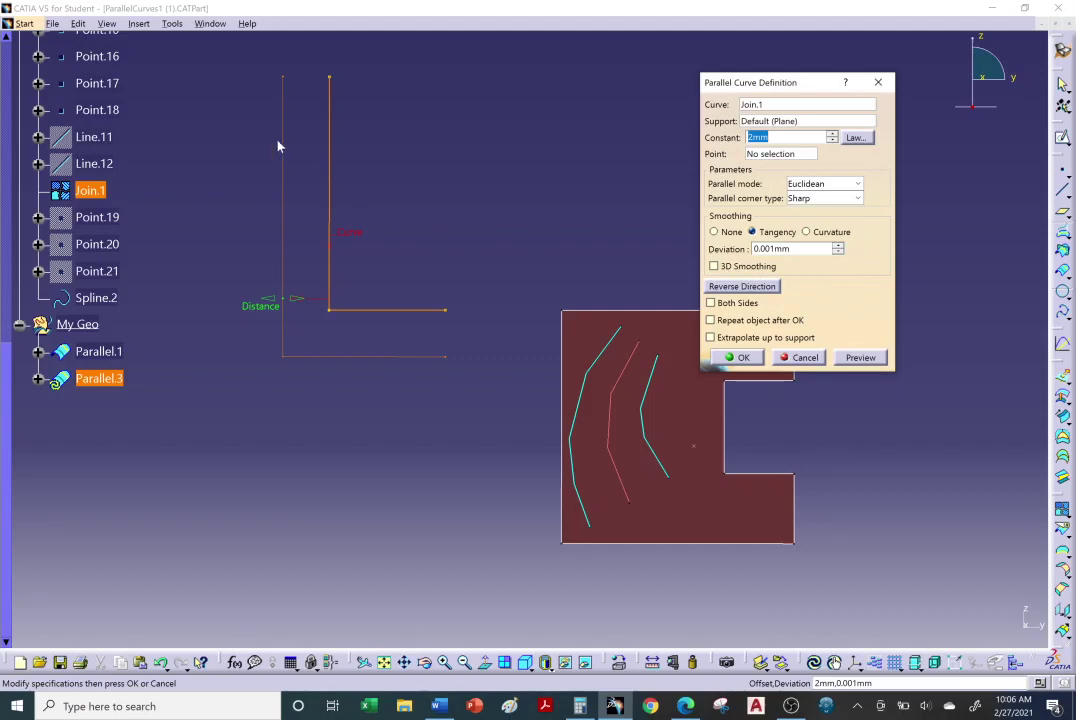
{"action": "mouse_move", "coordinate": [356, 291]}
{"action": "middle_mouse_down"}
{"action": "mouse_move", "coordinate": [533, 351]}
{"action": "mouse_move", "coordinate": [747, 395]}
{"action": "mouse_move", "coordinate": [728, 370]}
{"action": "mouse_move", "coordinate": [621, 336]}
{"action": "mouse_move", "coordinate": [490, 413]}
{"action": "mouse_move", "coordinate": [485, 380]}
{"action": "mouse_move", "coordinate": [339, 283]}
{"action": "mouse_move", "coordinate": [458, 317]}
{"action": "mouse_move", "coordinate": [408, 295]}
{"action": "middle_mouse_up"}
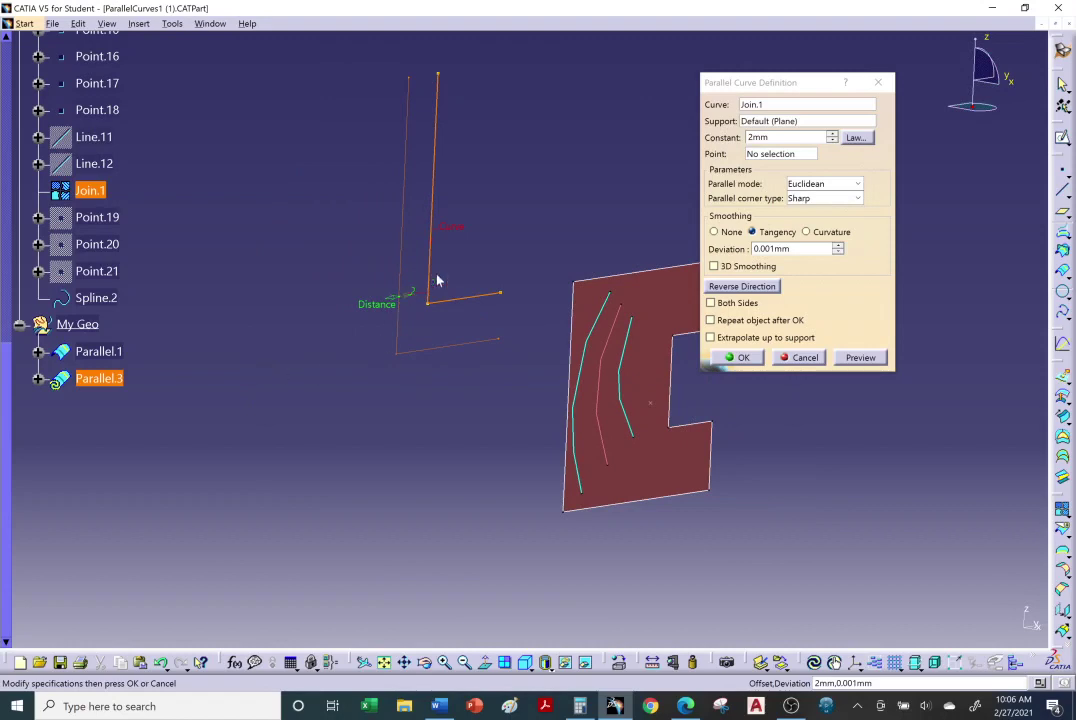
{"action": "middle_click_drag", "start_coordinate": [528, 456], "coordinate": [262, 285]}
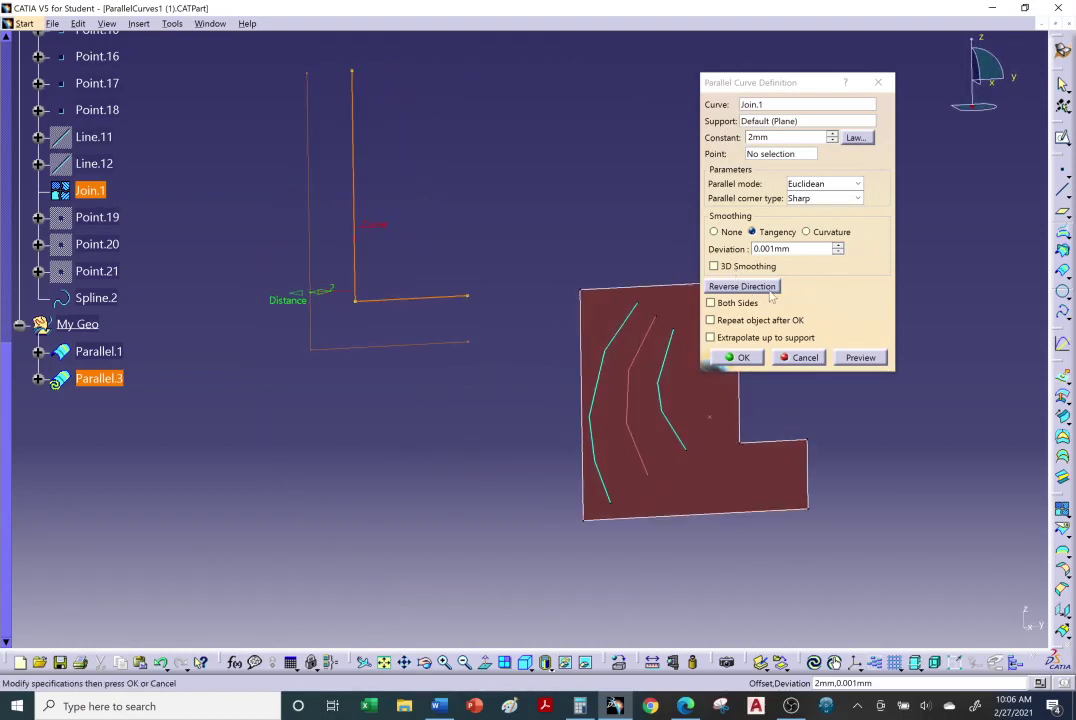
{"action": "left_click", "coordinate": [859, 358]}
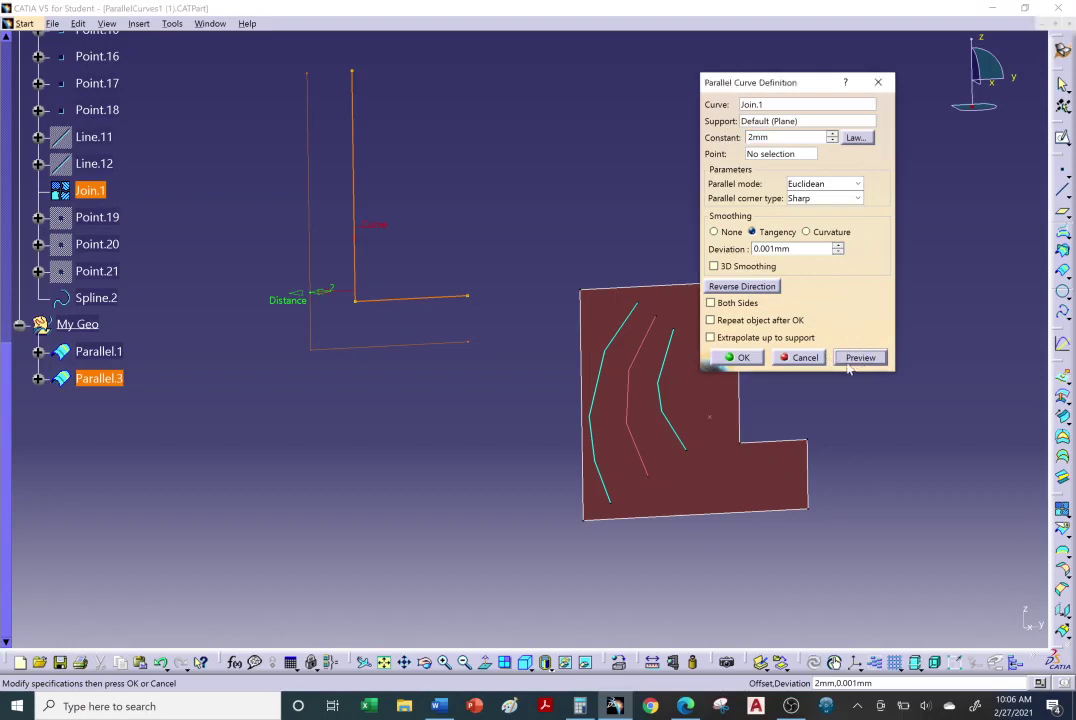
{"action": "left_click", "coordinate": [745, 358]}
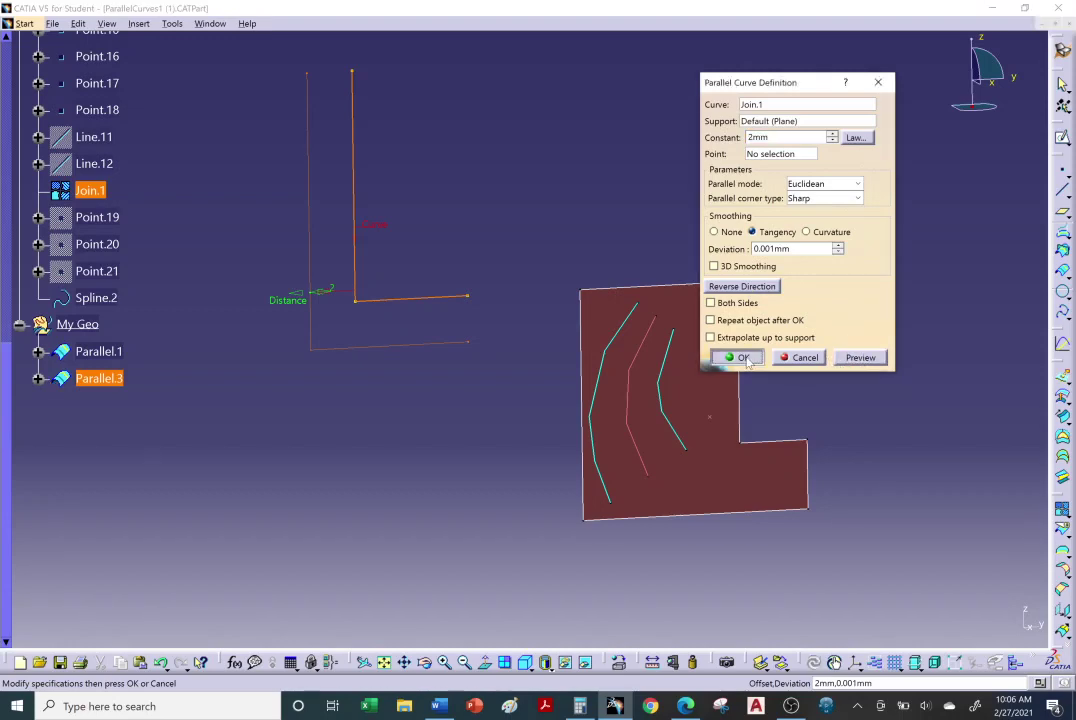
{"action": "middle_click_drag", "start_coordinate": [336, 377], "coordinate": [380, 336]}
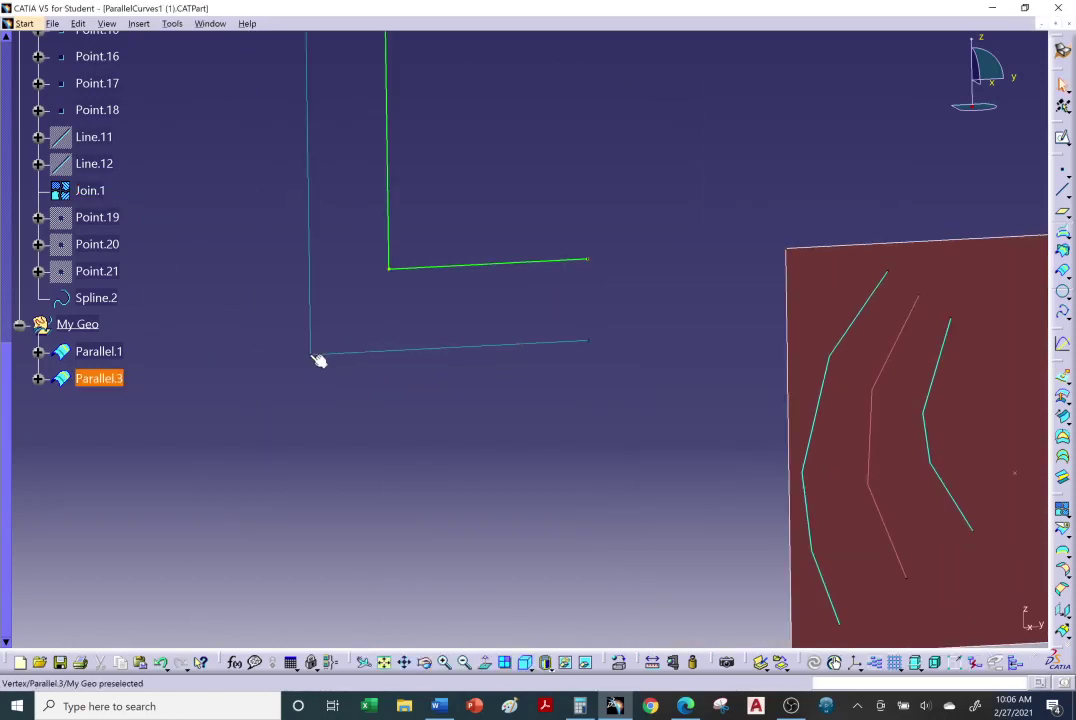
{"action": "middle_click_drag", "start_coordinate": [315, 358], "coordinate": [435, 388]}
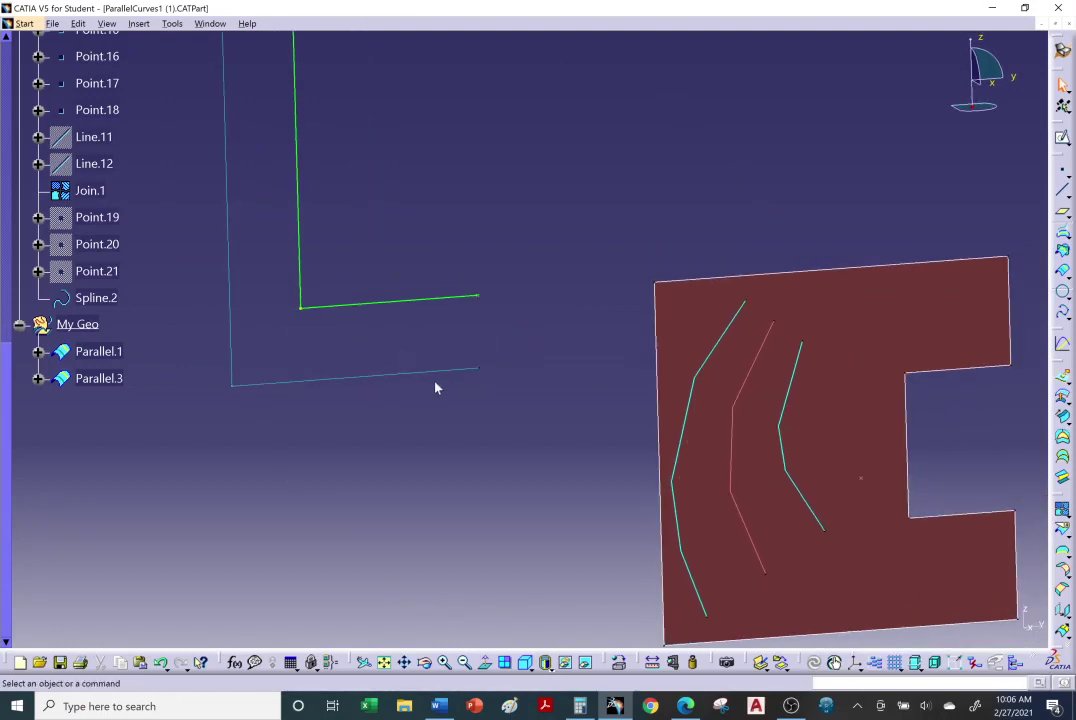
Switch the smoothing of the Parallel.3 curve to Curvature, preview it and accept the definition.
{"action": "left_click", "coordinate": [127, 379]}
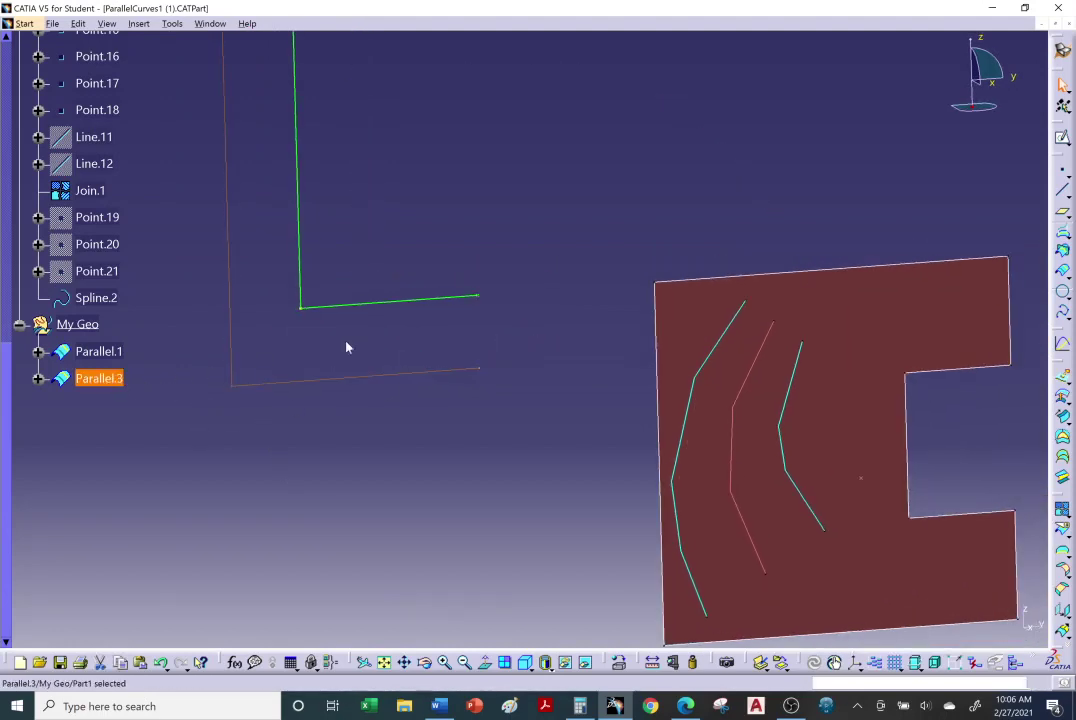
{"action": "double_click", "coordinate": [103, 379]}
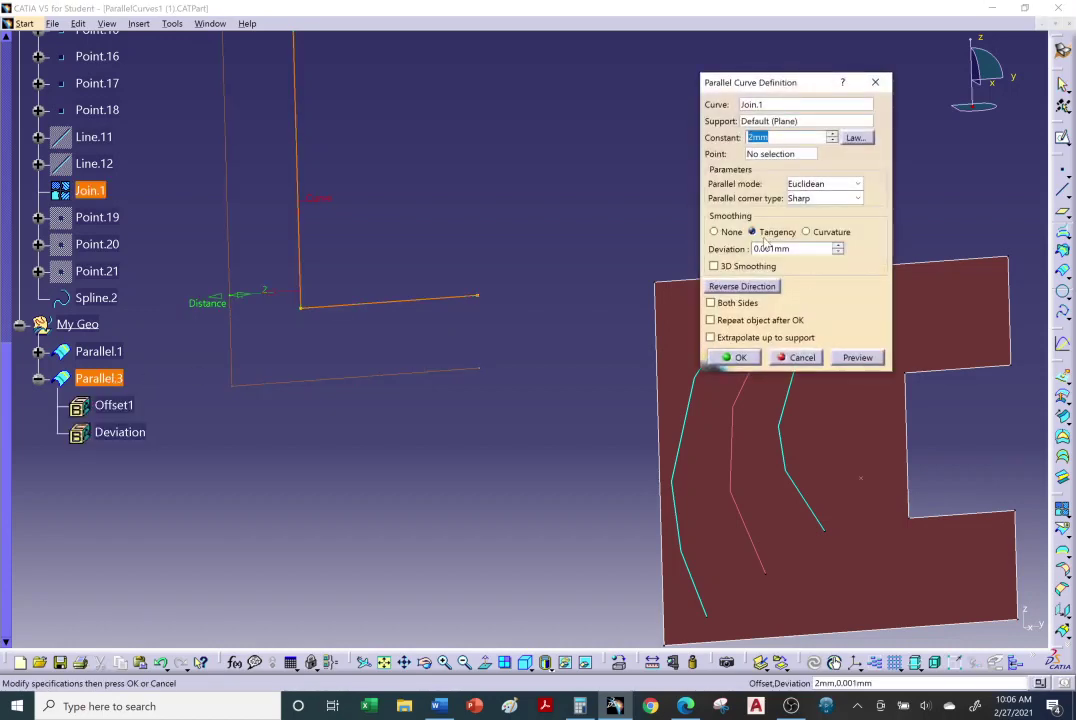
{"action": "left_click", "coordinate": [806, 232]}
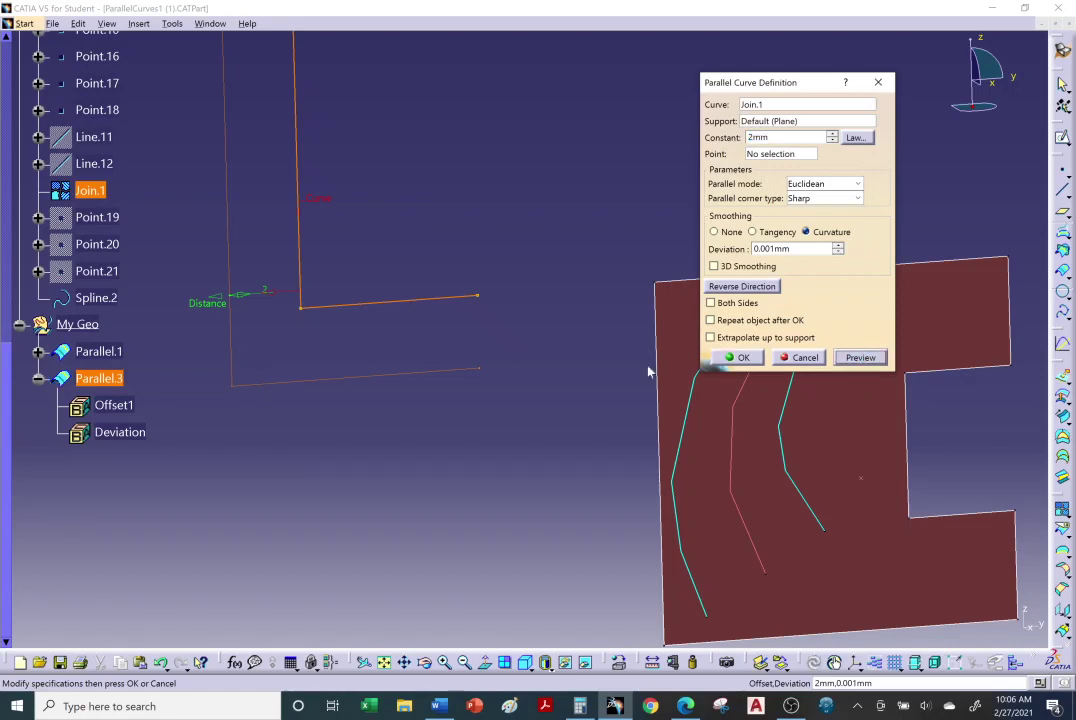
{"action": "left_click", "coordinate": [744, 358]}
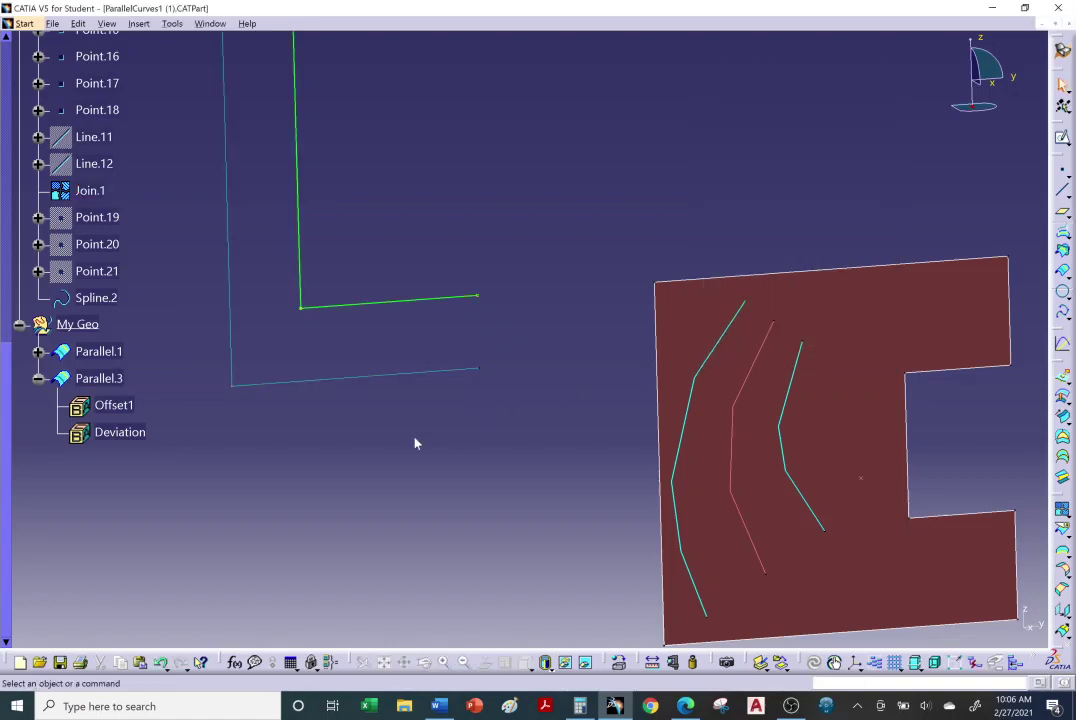
{"action": "middle_click_drag", "start_coordinate": [269, 422], "coordinate": [367, 380]}
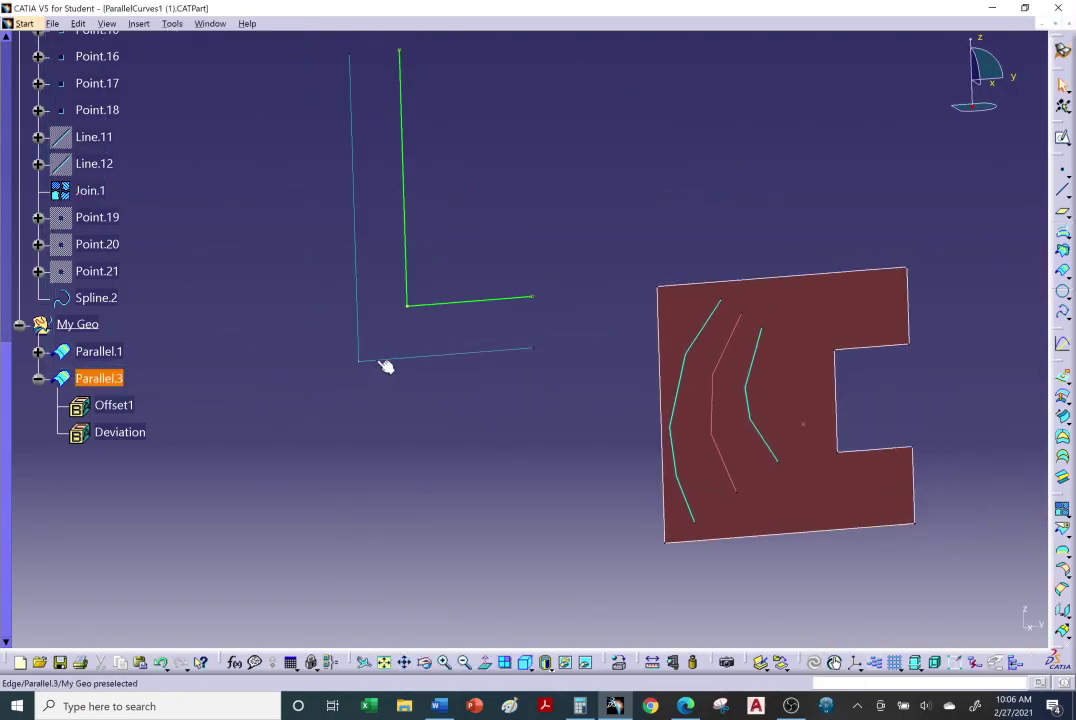
Enable 3D Smoothing on the Parallel.3 curve with a 0.1 mm deviation, preview it and accept the change.
{"action": "double_click", "coordinate": [376, 360]}
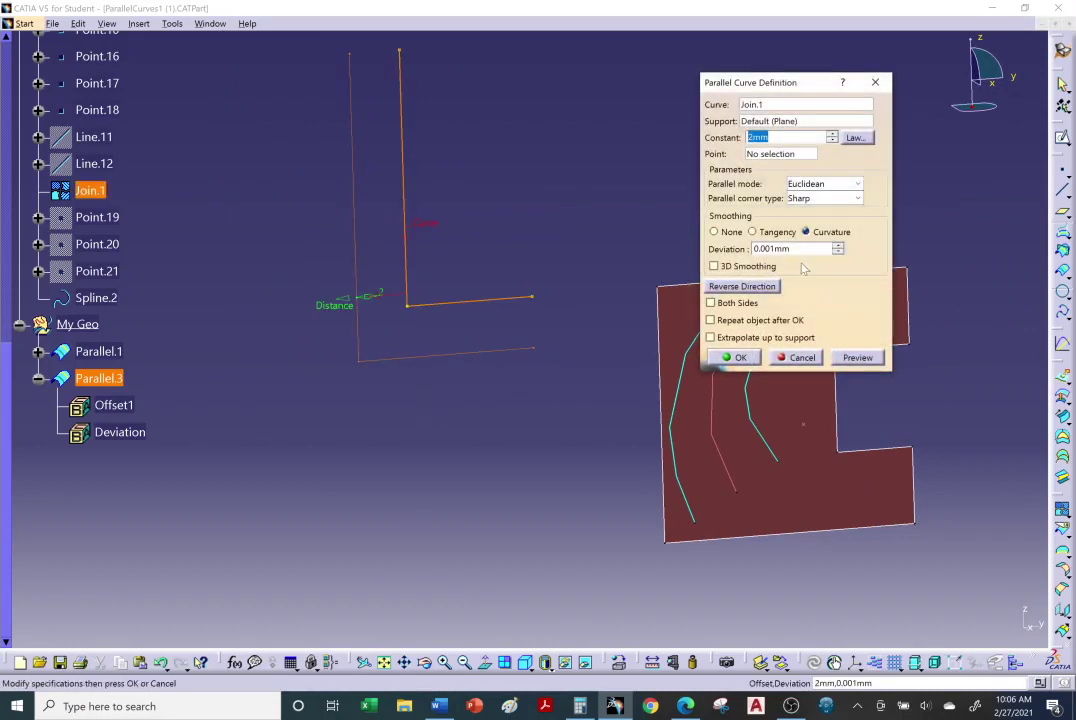
{"action": "left_click", "coordinate": [745, 266]}
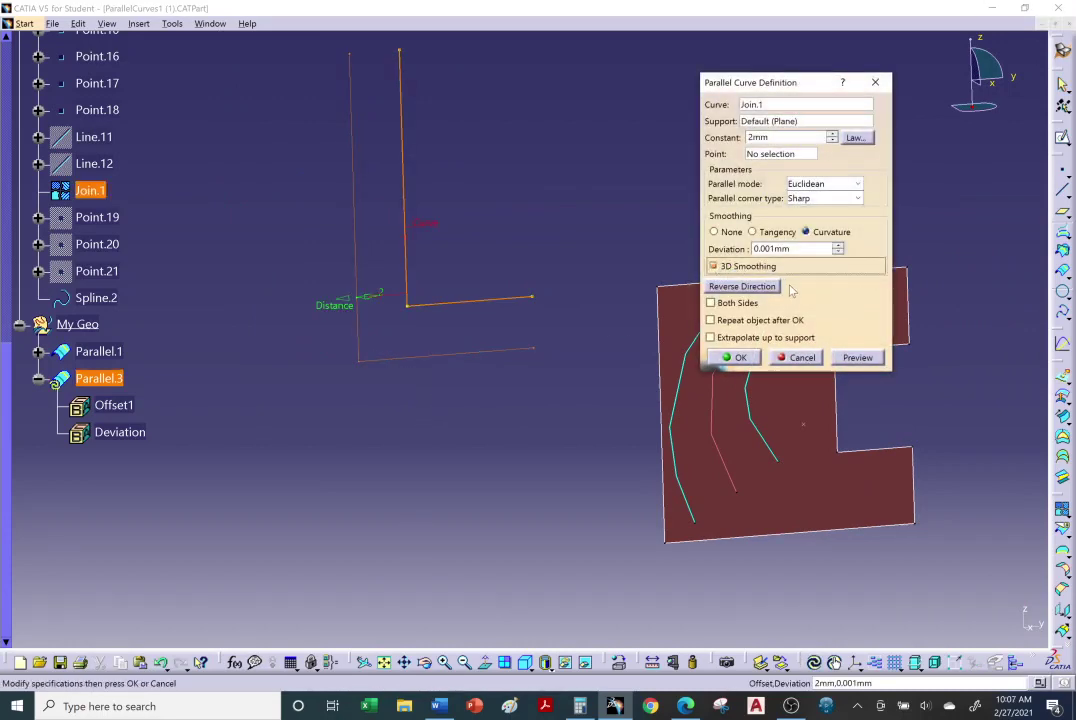
{"action": "left_click_drag", "start_coordinate": [808, 250], "coordinate": [746, 252]}
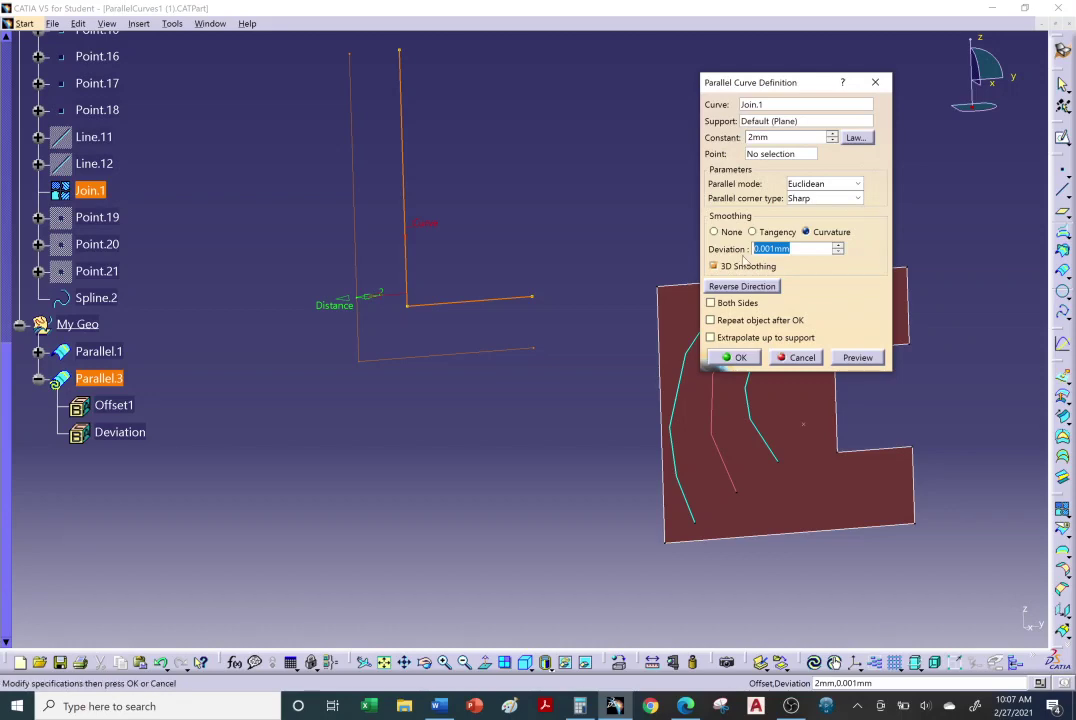
{"action": "type", "text": ".1"}
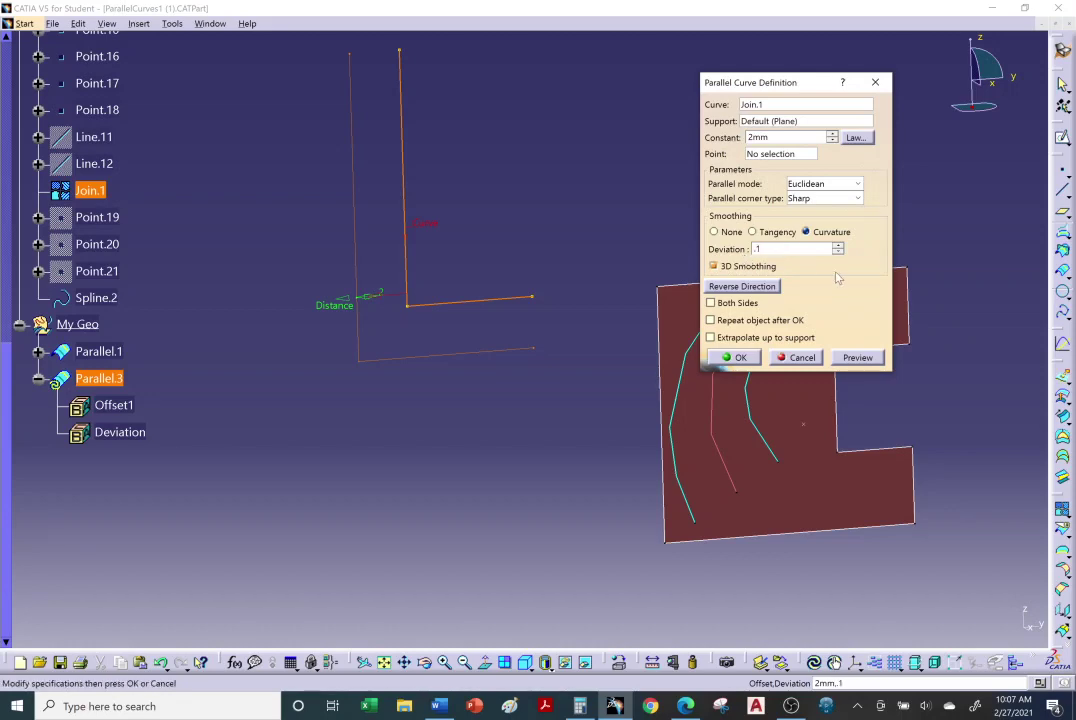
{"action": "key", "text": "Return"}
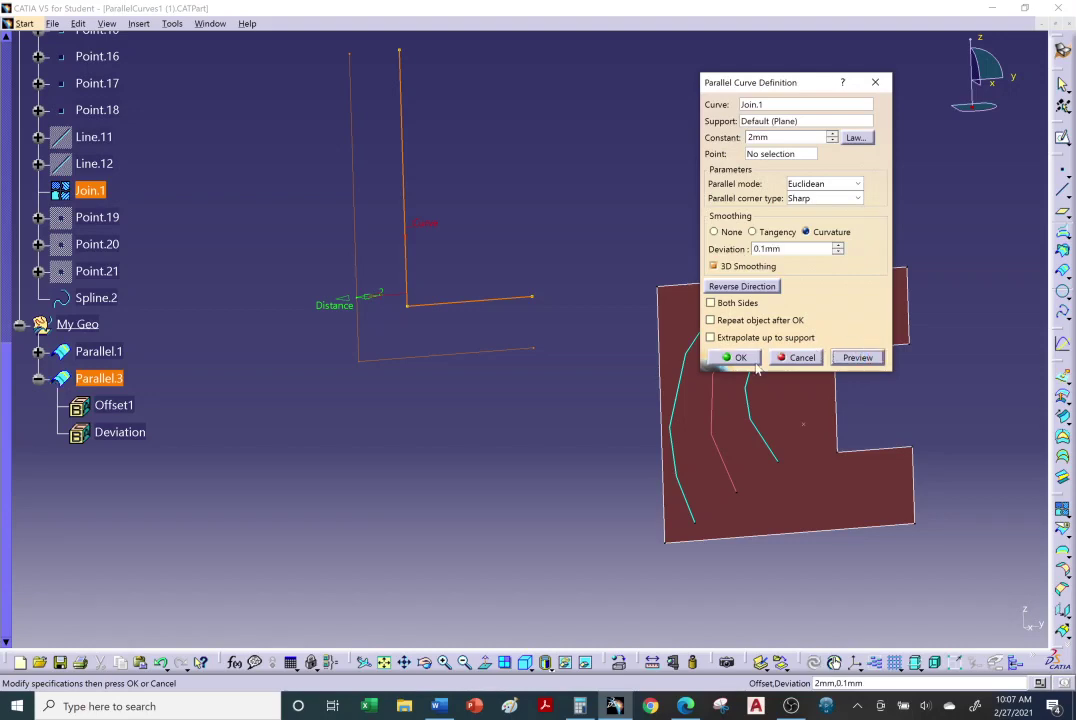
{"action": "left_click", "coordinate": [737, 357]}
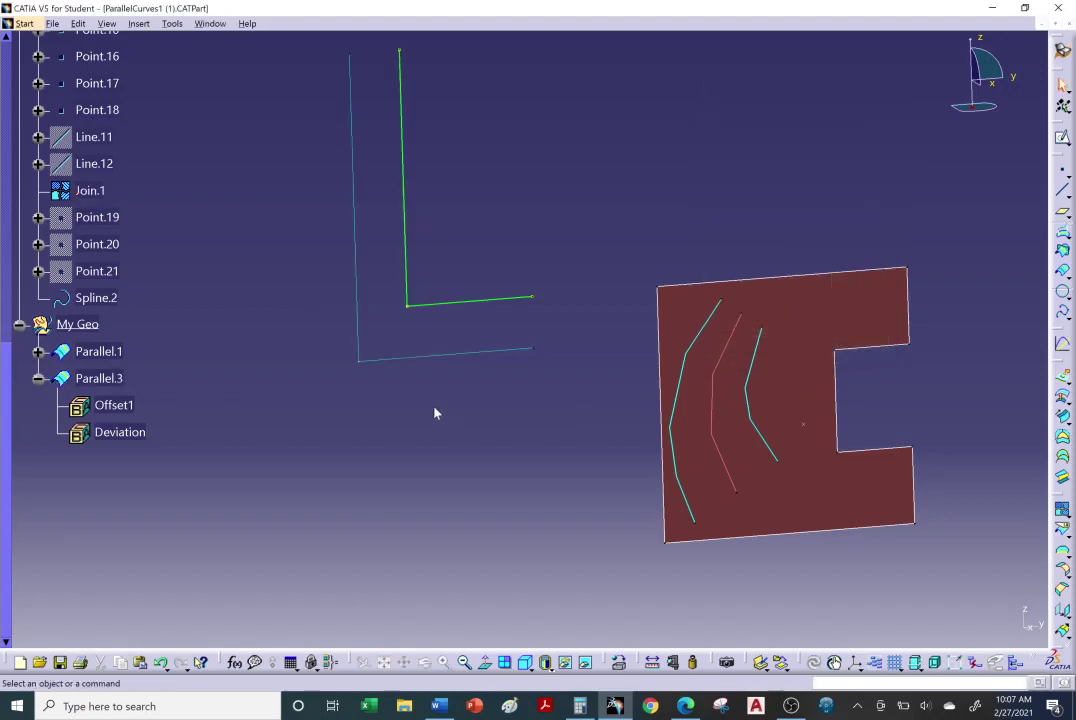
{"action": "middle_click_drag", "start_coordinate": [348, 367], "coordinate": [430, 425]}
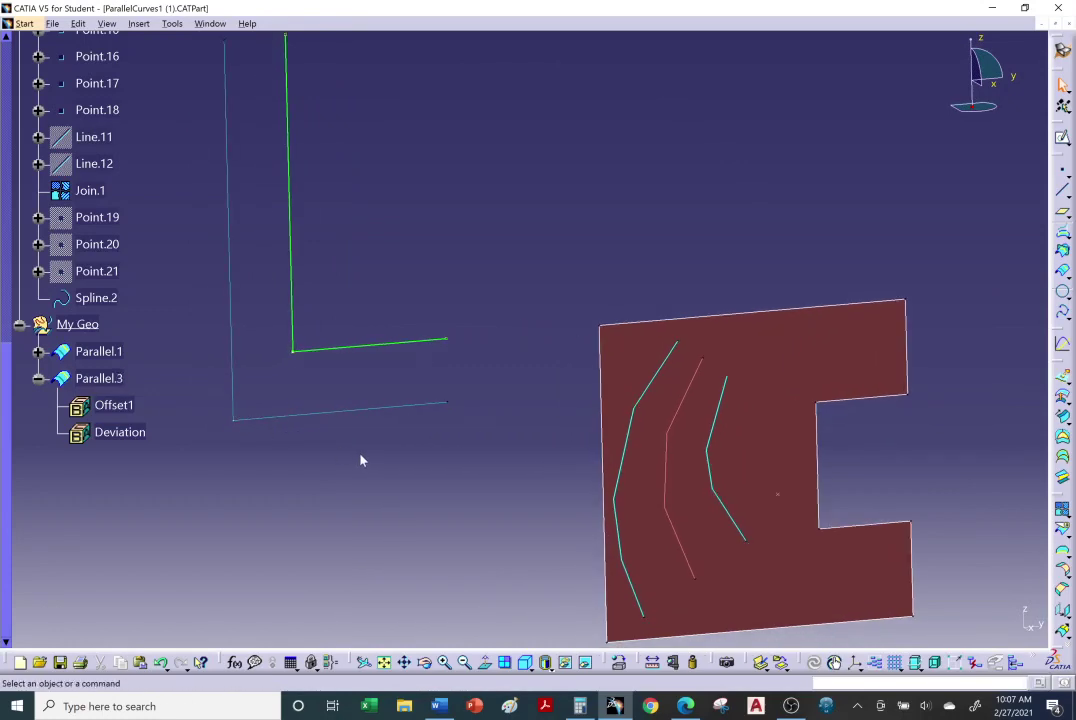
{"action": "middle_click_drag", "start_coordinate": [362, 460], "coordinate": [443, 439]}
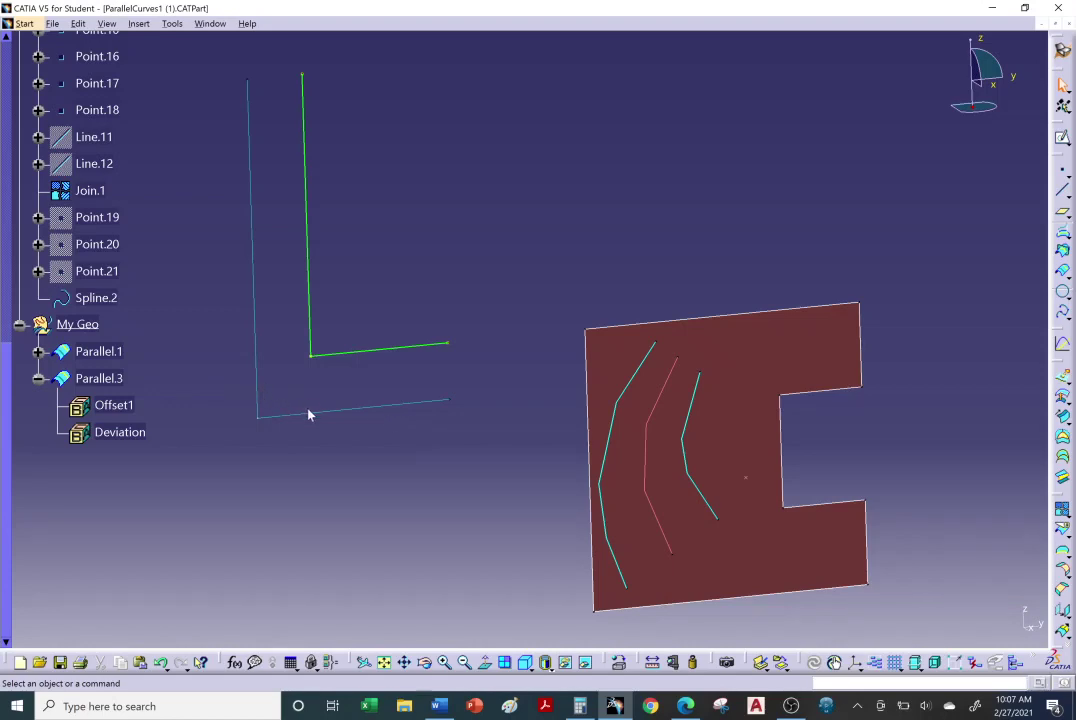
{"action": "middle_click_drag", "start_coordinate": [478, 434], "coordinate": [698, 333]}
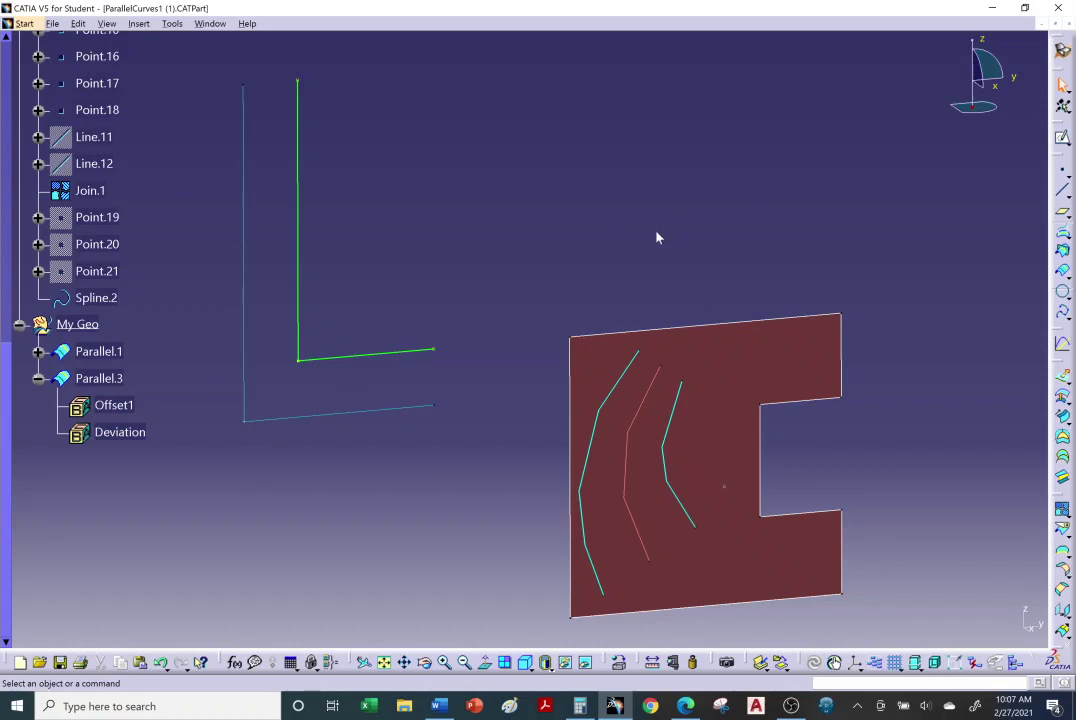
{"action": "middle_click_drag", "start_coordinate": [437, 427], "coordinate": [417, 454]}
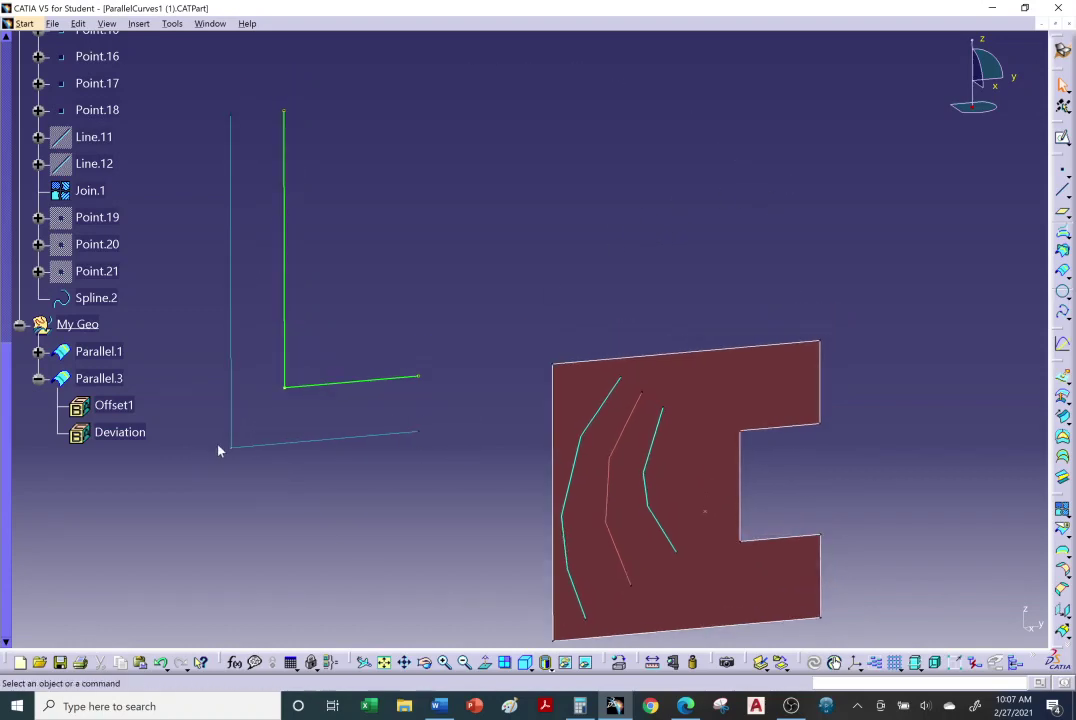
{"action": "left_click", "coordinate": [307, 486]}
{"action": "middle_click_drag", "start_coordinate": [338, 495], "coordinate": [353, 457]}
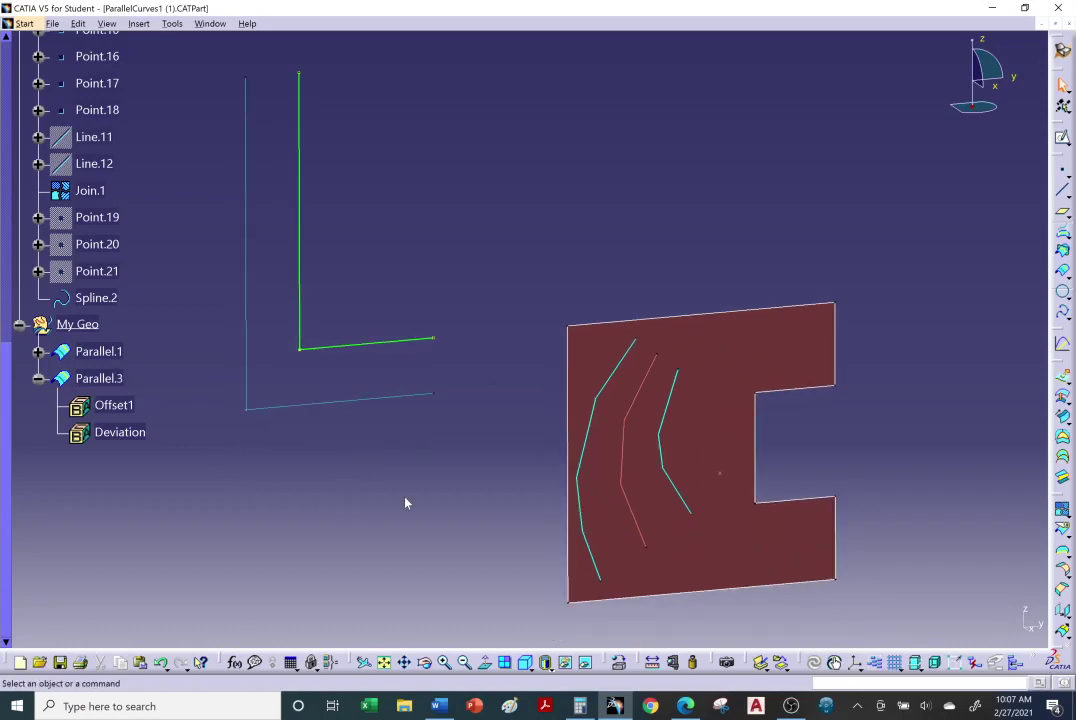
Switch to the browser help page and read its optional parameters and smoothing sections, including the 3D Smoothing example.
{"action": "left_click", "coordinate": [615, 706]}
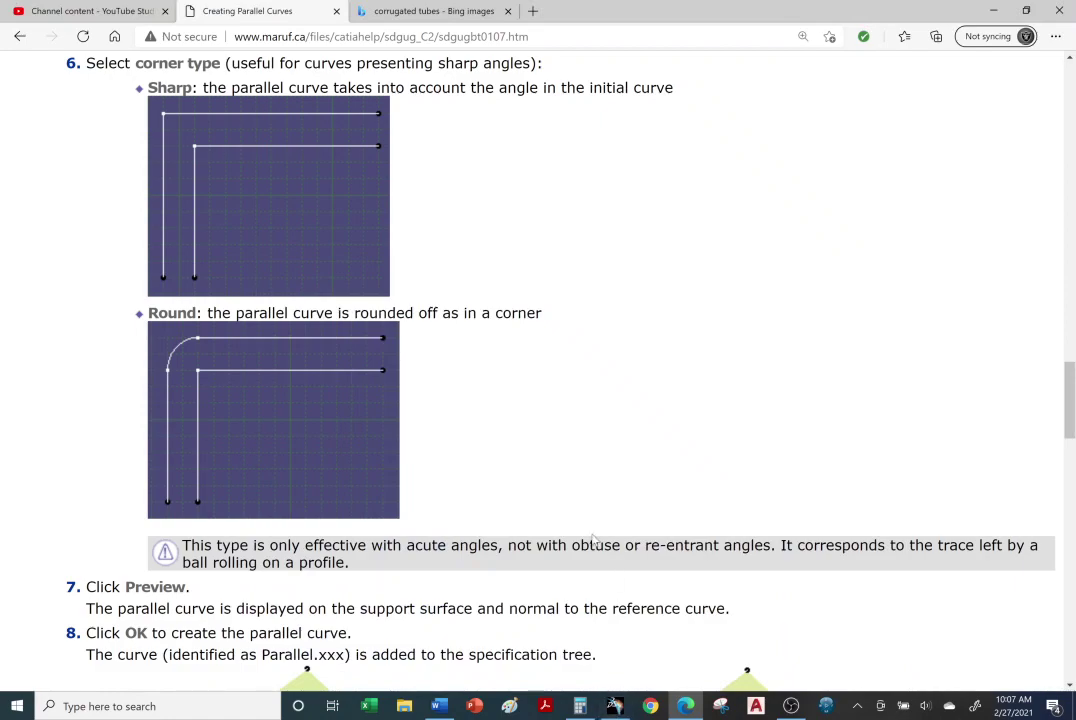
{"action": "scroll", "coordinate": [593, 539], "scroll_direction": "down", "scroll_amount": 8}
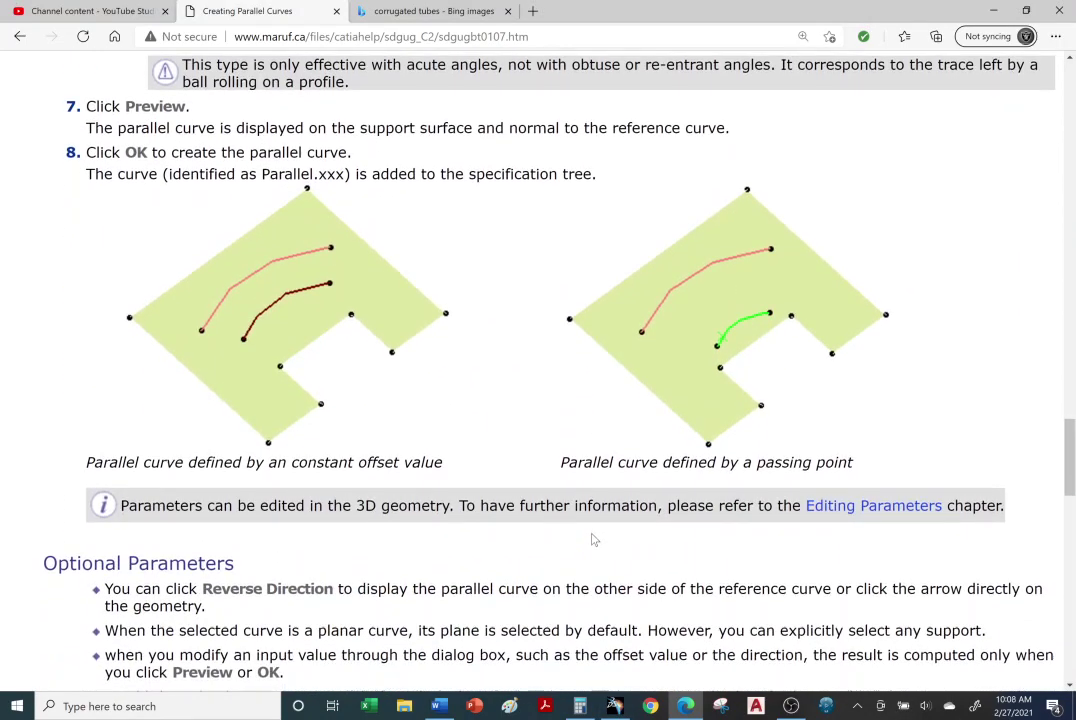
{"action": "scroll", "coordinate": [593, 539], "scroll_direction": "down", "scroll_amount": 6}
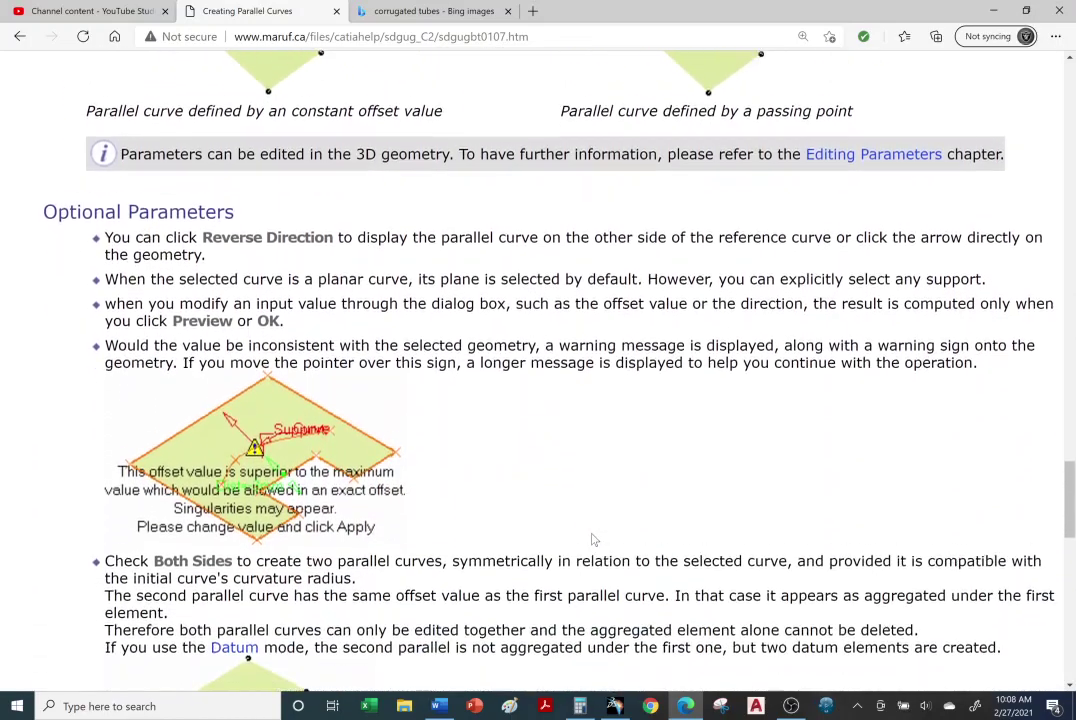
{"action": "scroll", "coordinate": [593, 539], "scroll_direction": "down", "scroll_amount": 2}
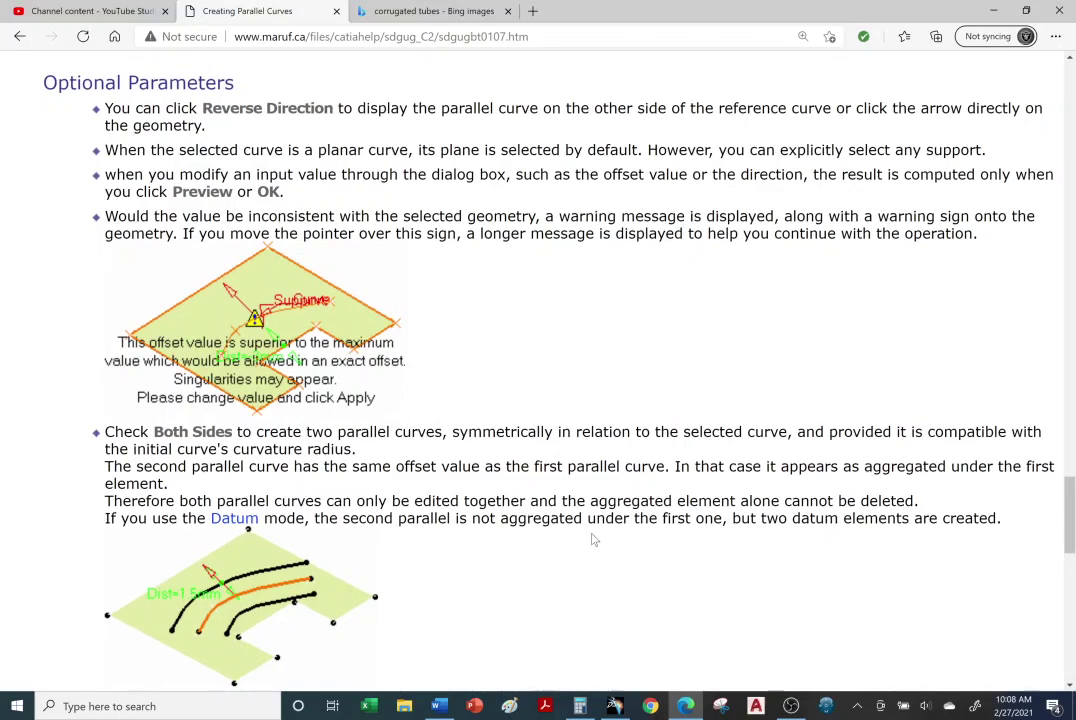
{"action": "scroll", "coordinate": [593, 539], "scroll_direction": "down", "scroll_amount": 2}
{"action": "scroll", "coordinate": [593, 539], "scroll_direction": "down", "scroll_amount": 7}
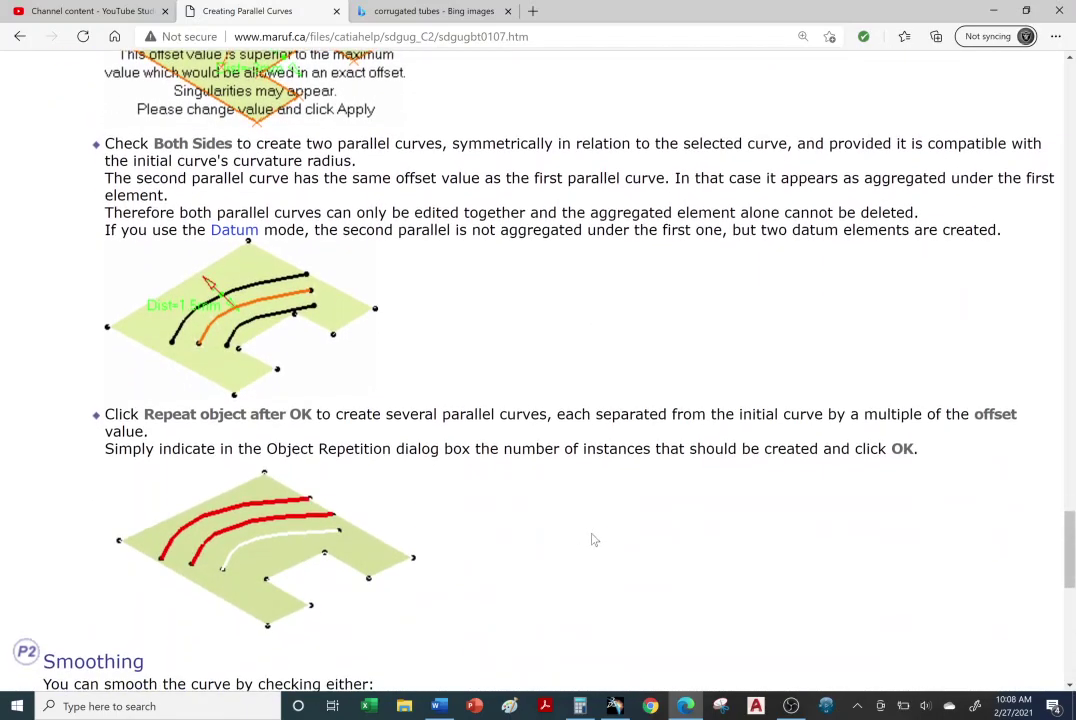
{"action": "scroll", "coordinate": [593, 539], "scroll_direction": "down", "scroll_amount": 5}
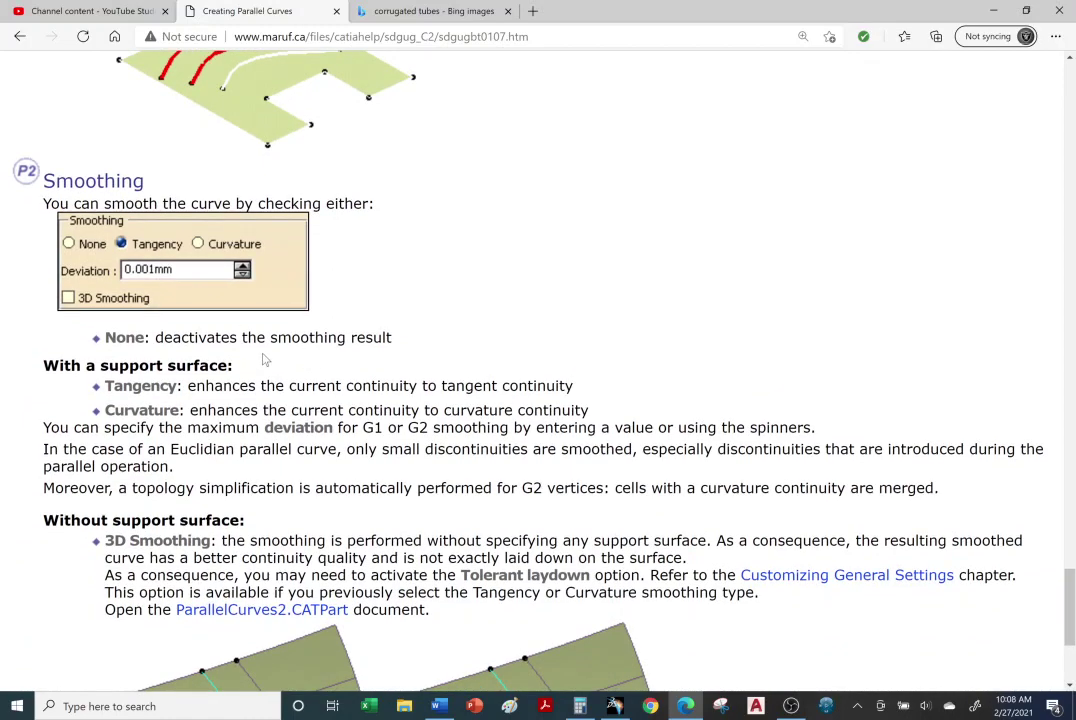
{"action": "scroll", "coordinate": [265, 360], "scroll_direction": "down", "scroll_amount": 2}
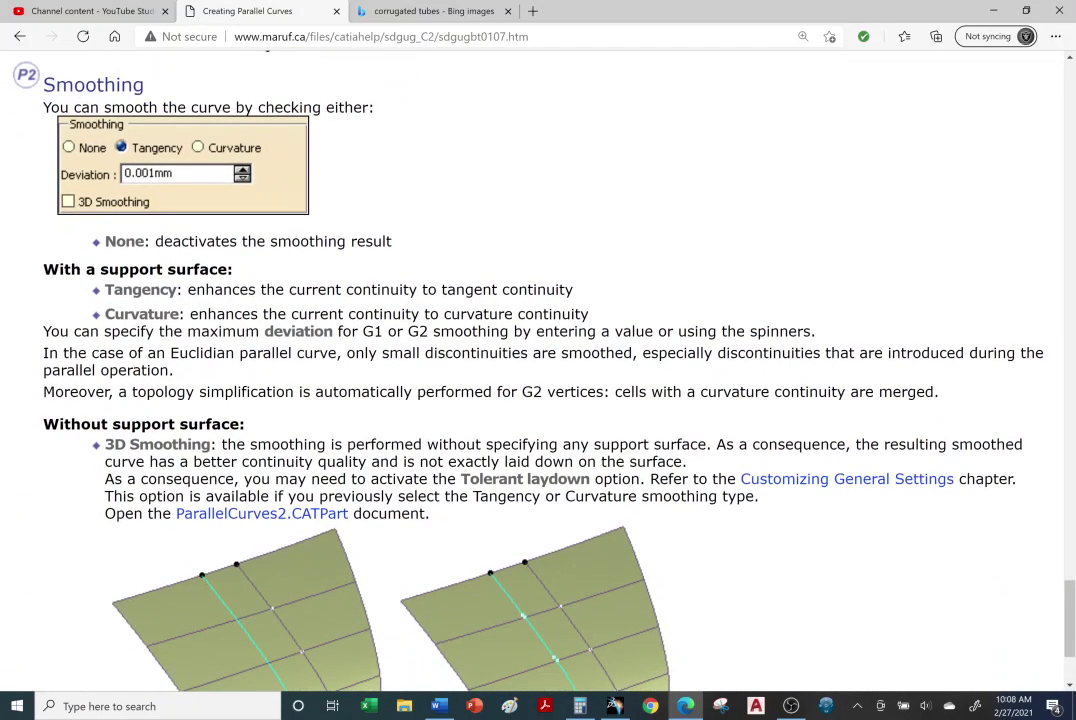
{"action": "scroll", "coordinate": [409, 502], "scroll_direction": "down", "scroll_amount": 3}
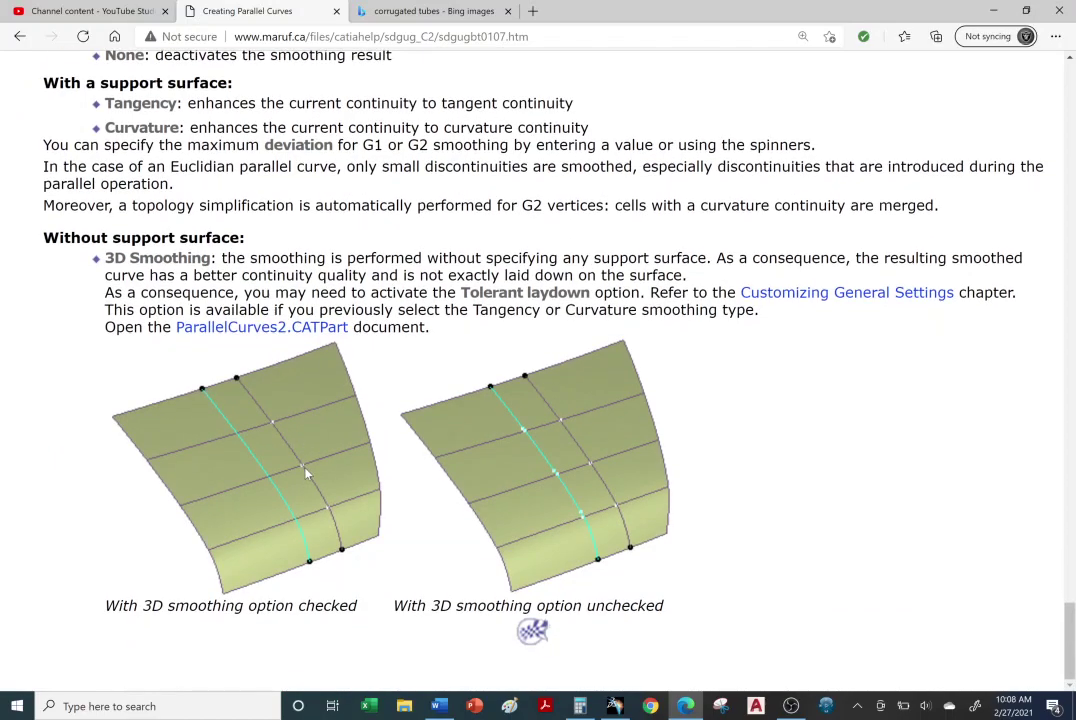
{"action": "scroll", "coordinate": [370, 487], "scroll_direction": "up", "scroll_amount": 3}
{"action": "scroll", "coordinate": [434, 523], "scroll_direction": "down", "scroll_amount": 3}
{"action": "scroll", "coordinate": [540, 475], "scroll_direction": "up", "scroll_amount": 2}
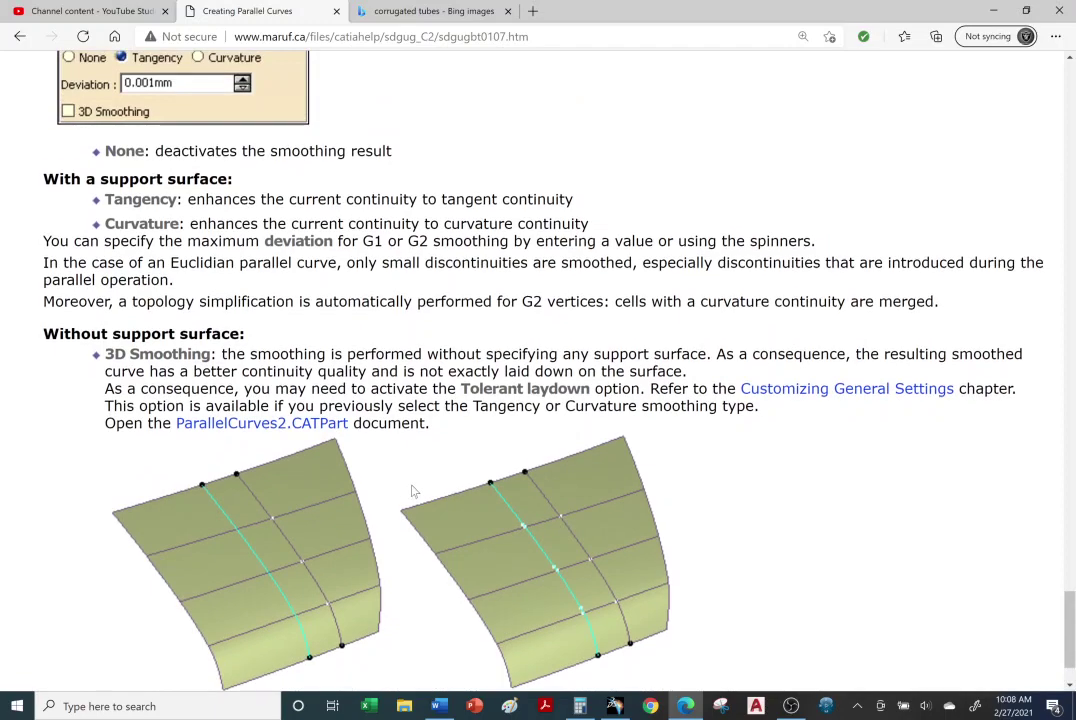
Download the ParallelCurves2.CATPart sample from the help page and open it in CATIA.
{"action": "left_click", "coordinate": [296, 424]}
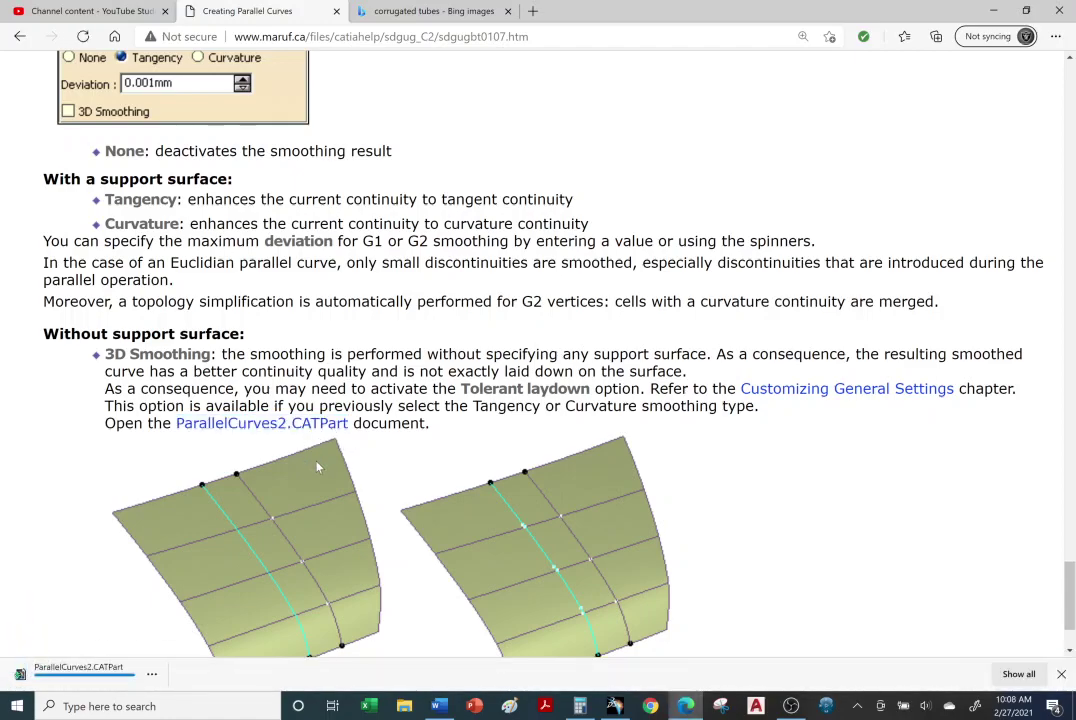
{"action": "scroll", "coordinate": [312, 462], "scroll_direction": "up", "scroll_amount": 3}
{"action": "scroll", "coordinate": [318, 466], "scroll_direction": "down", "scroll_amount": 5}
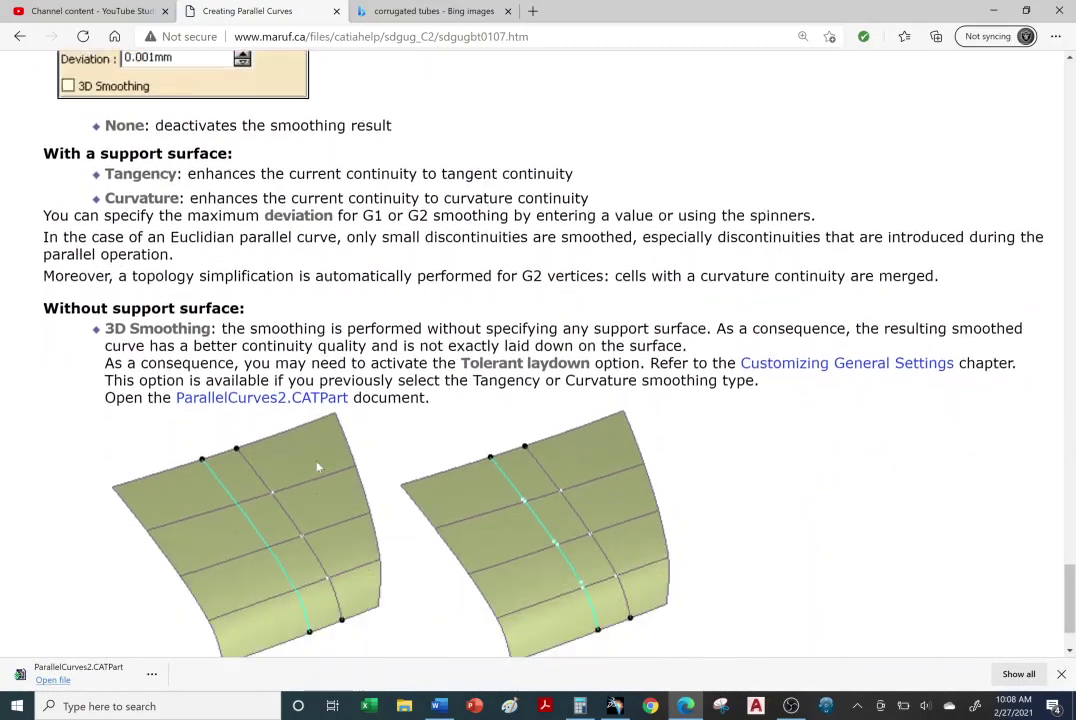
{"action": "left_click", "coordinate": [52, 681]}
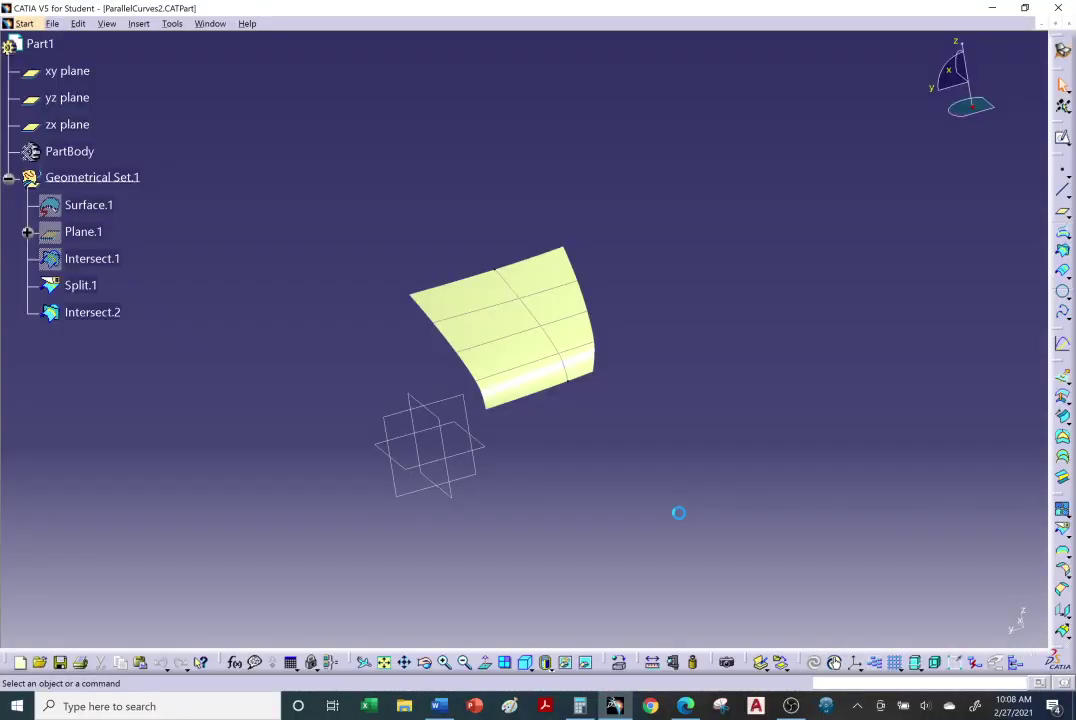
Set the fill color of the Split.1 surface to reddish brown in its graphic properties.
{"action": "middle_click_drag", "start_coordinate": [680, 519], "coordinate": [533, 372]}
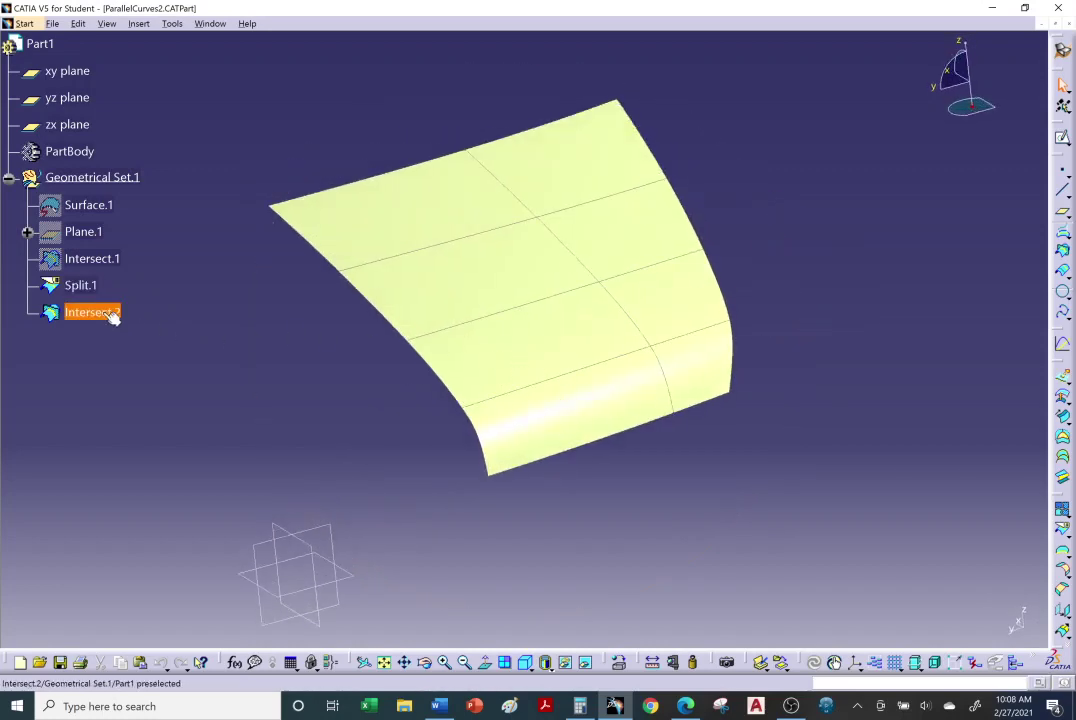
{"action": "left_click", "coordinate": [81, 286]}
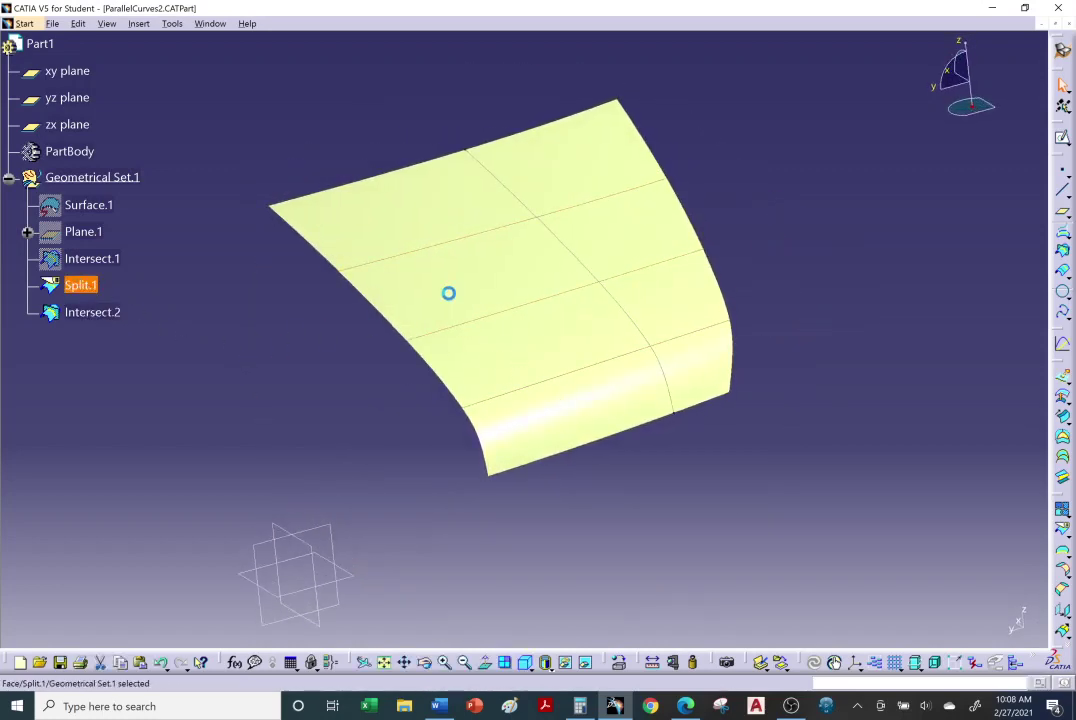
{"action": "right_click", "coordinate": [82, 286]}
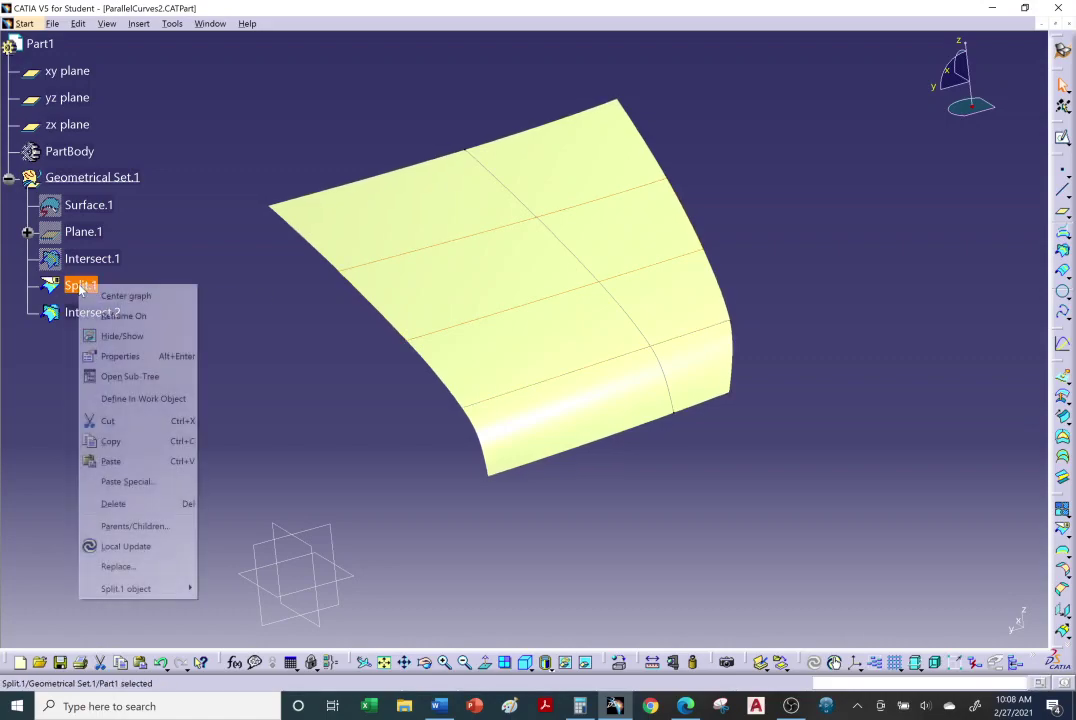
{"action": "left_click", "coordinate": [125, 356]}
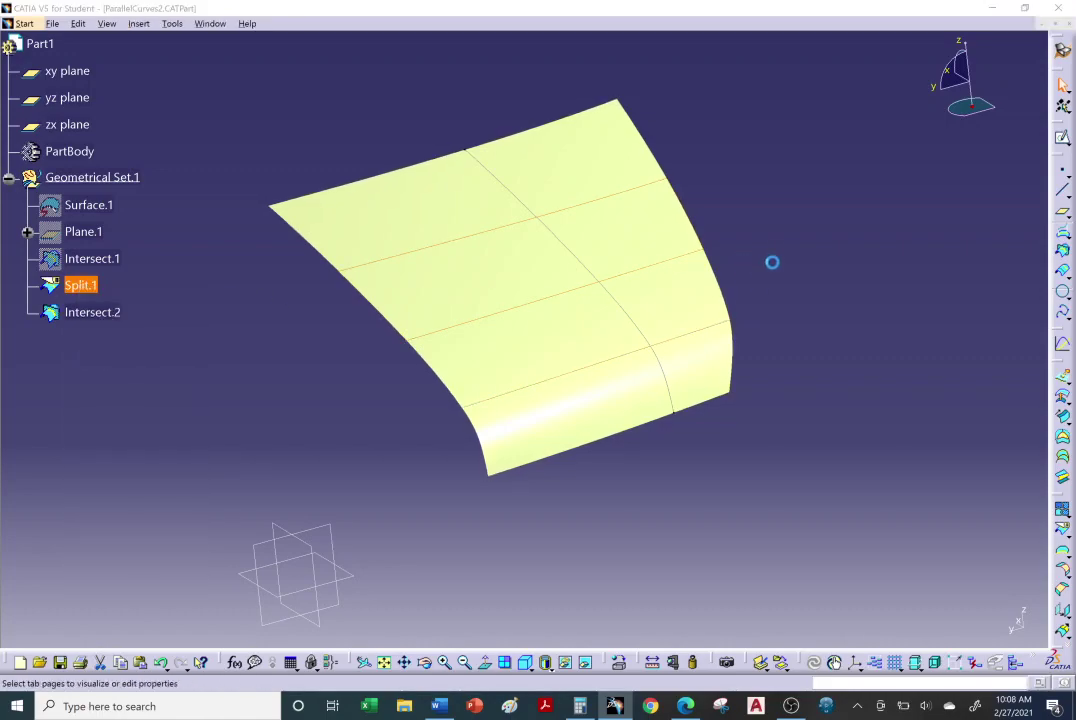
{"action": "left_click", "coordinate": [788, 151]}
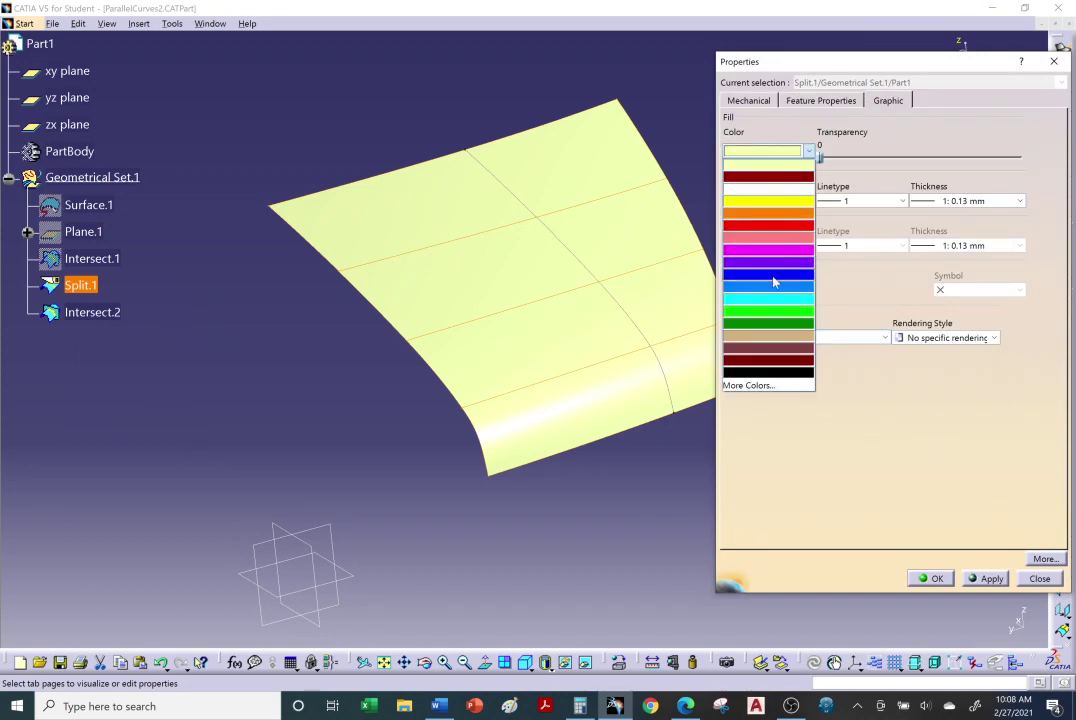
{"action": "left_click", "coordinate": [777, 350]}
{"action": "key", "text": "Return"}
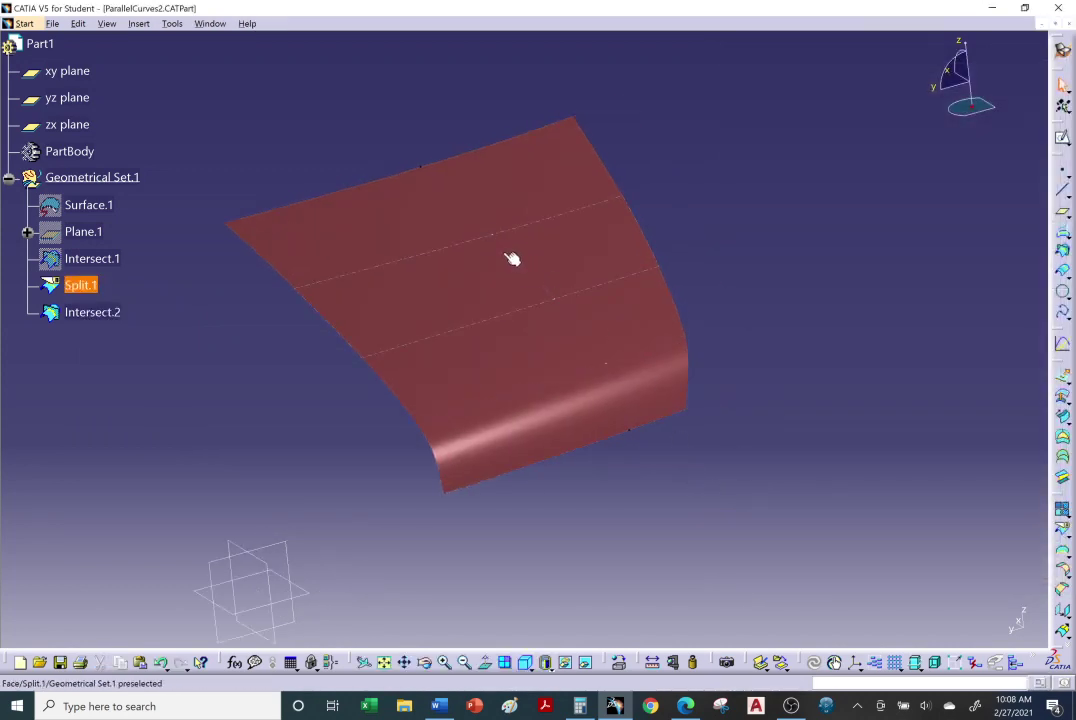
Set the line color of the Intersect.2 curve to bright green in its graphic properties.
{"action": "right_click", "coordinate": [88, 313]}
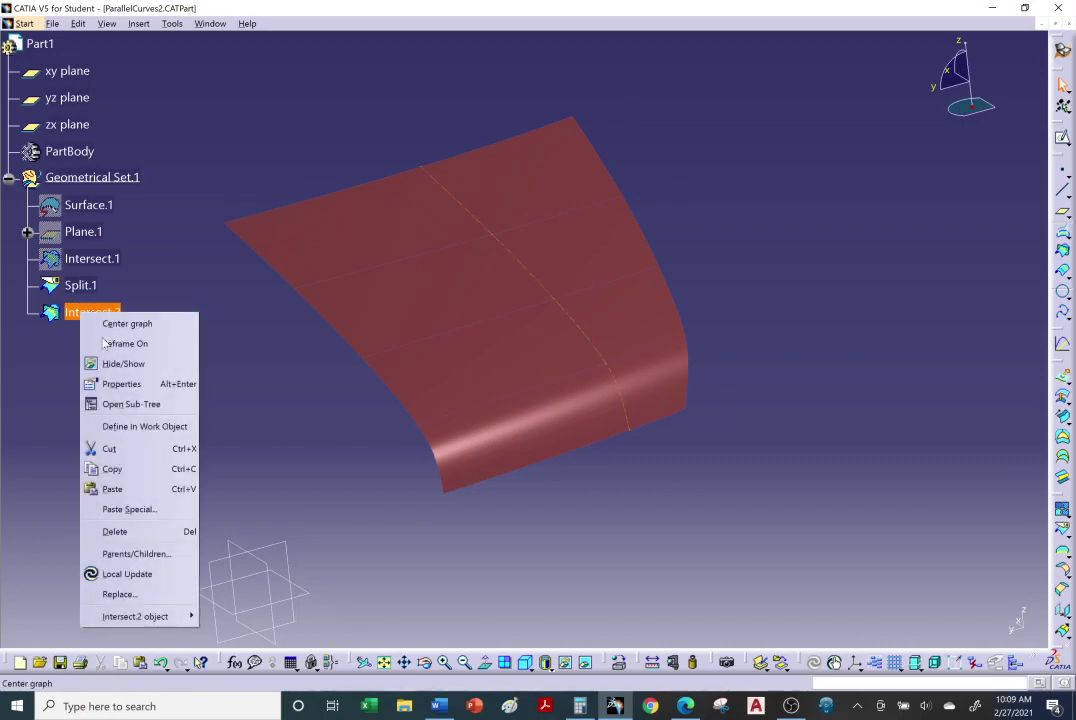
{"action": "left_click", "coordinate": [121, 384]}
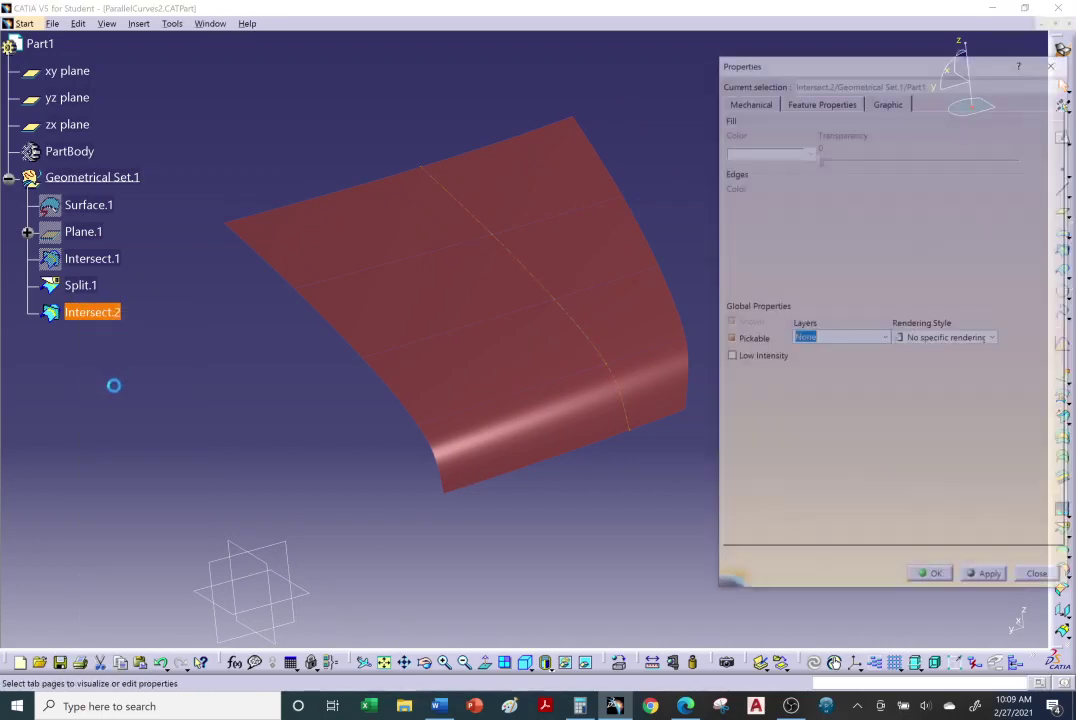
{"action": "left_click", "coordinate": [808, 245]}
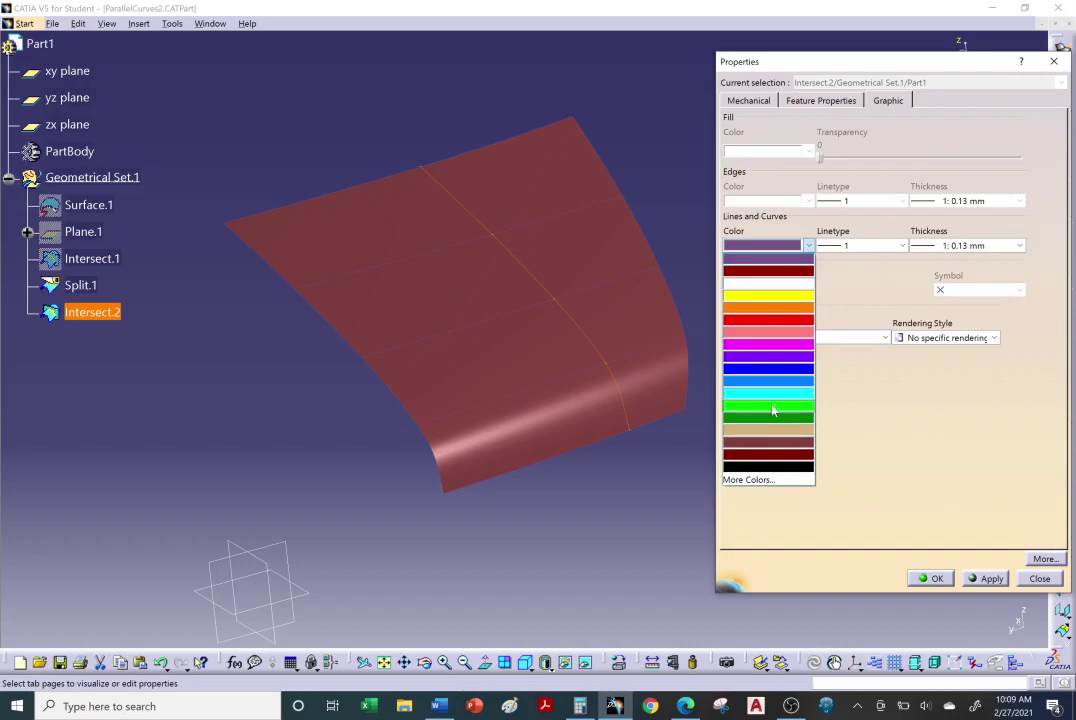
{"action": "left_click", "coordinate": [772, 406]}
{"action": "left_click", "coordinate": [929, 578]}
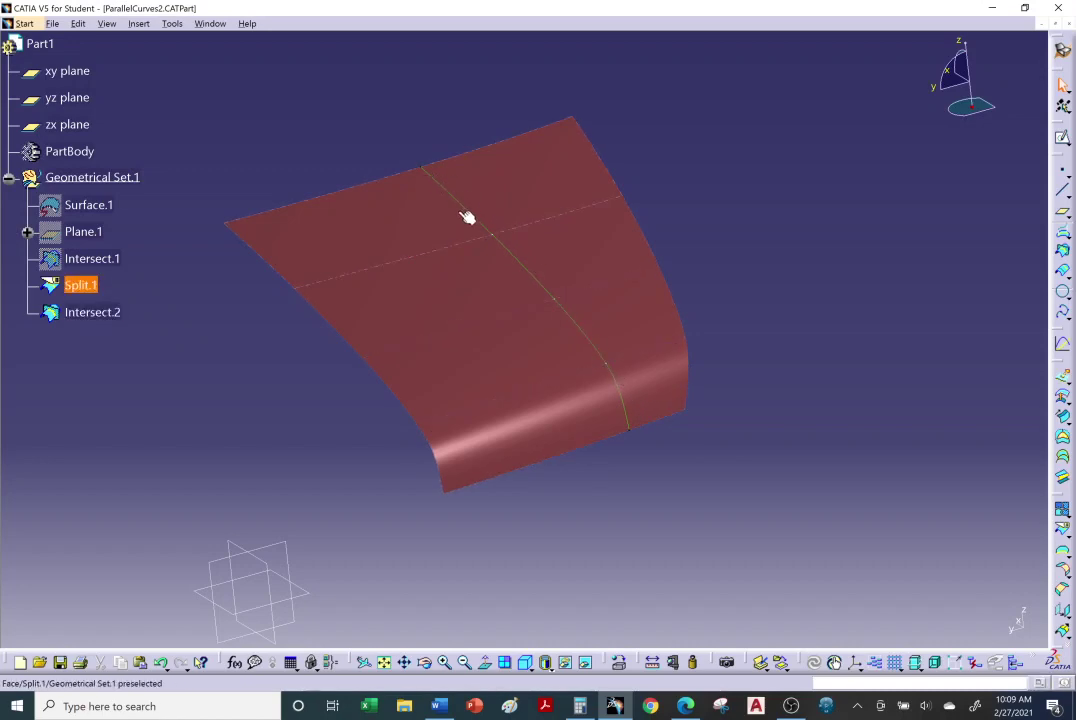
Inspect the two input elements in the Intersect.2 definition, locate Plane.1 in the tree, and leave the definition unchanged.
{"action": "double_click", "coordinate": [112, 314]}
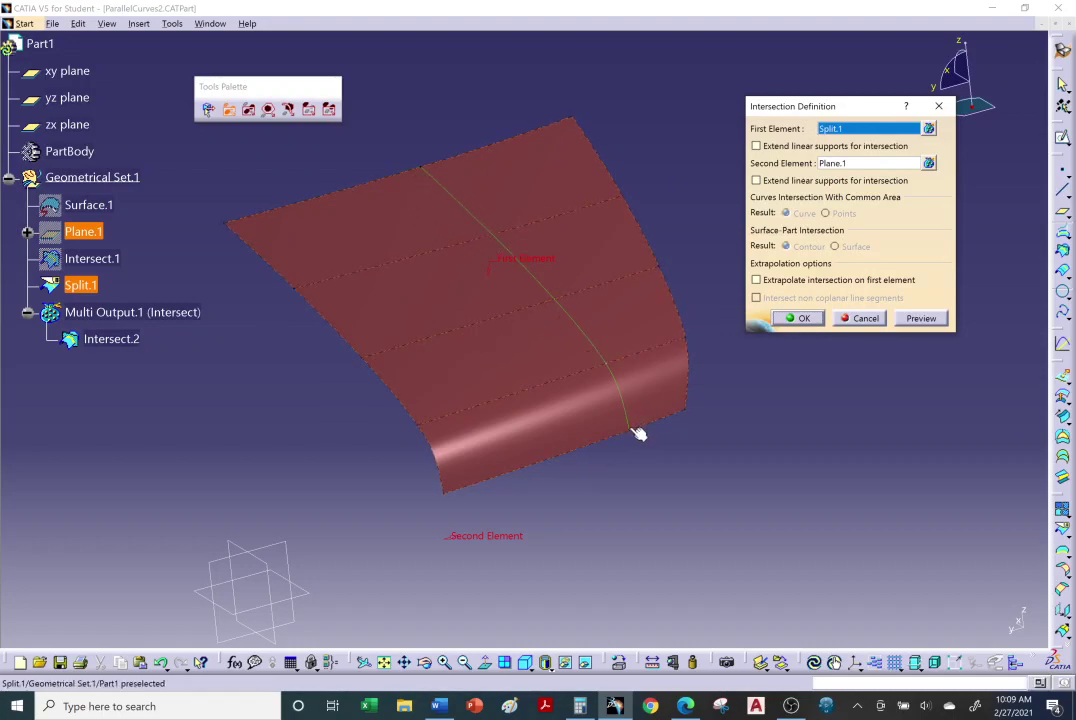
{"action": "left_click", "coordinate": [855, 164]}
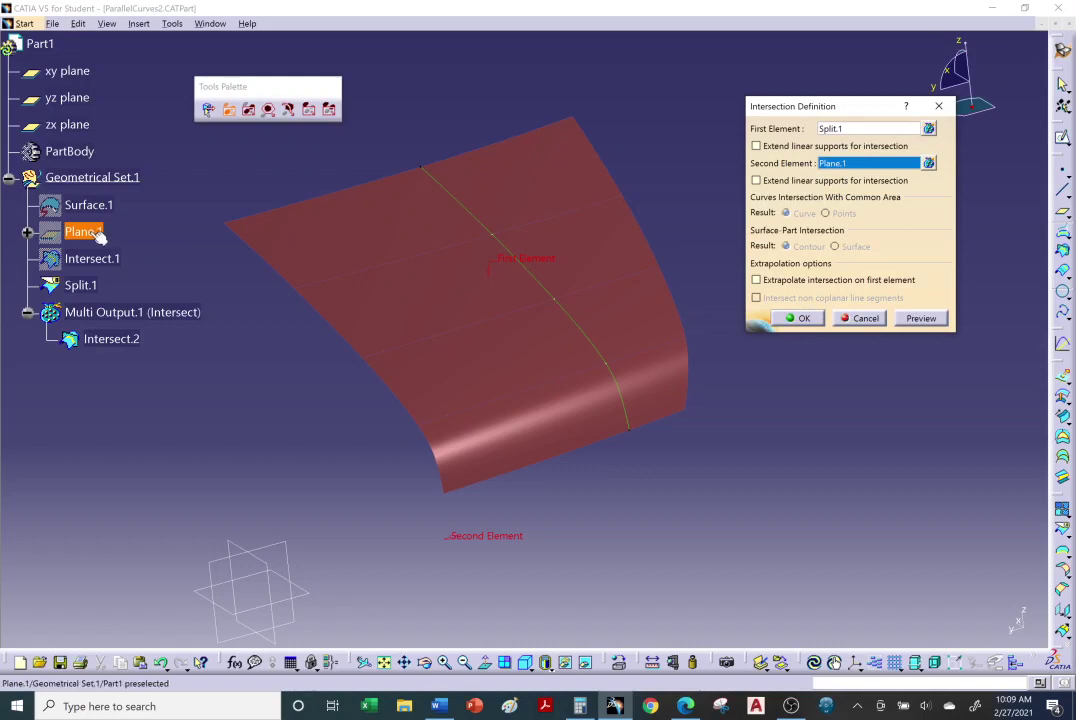
{"action": "right_click", "coordinate": [836, 165]}
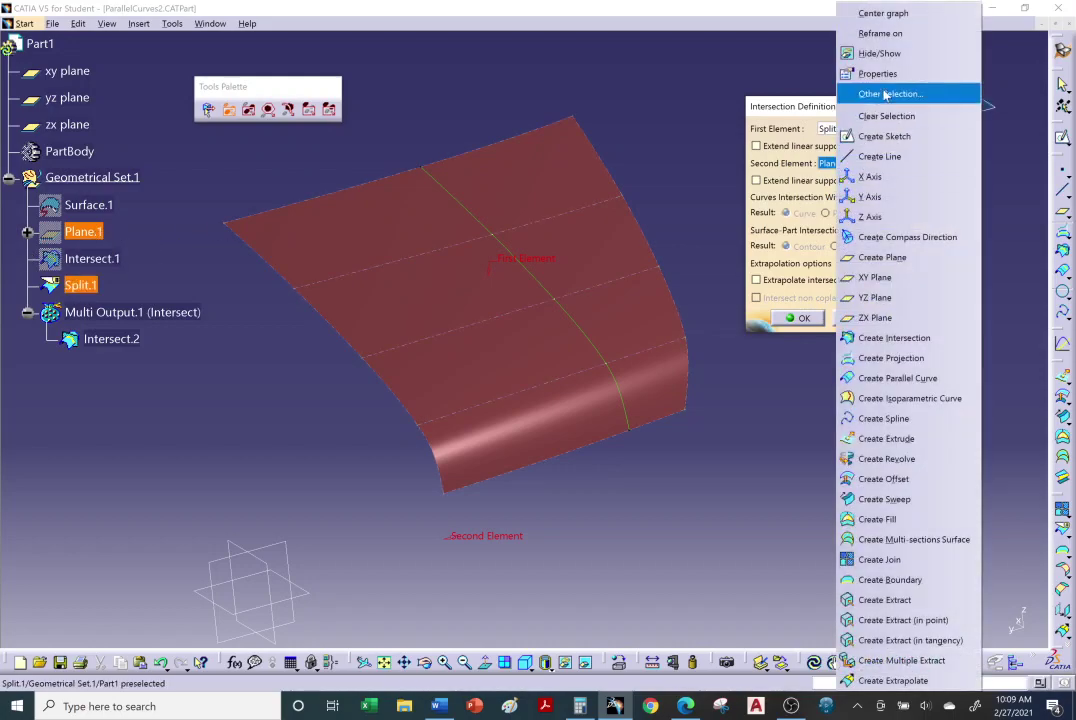
{"action": "left_click", "coordinate": [884, 13]}
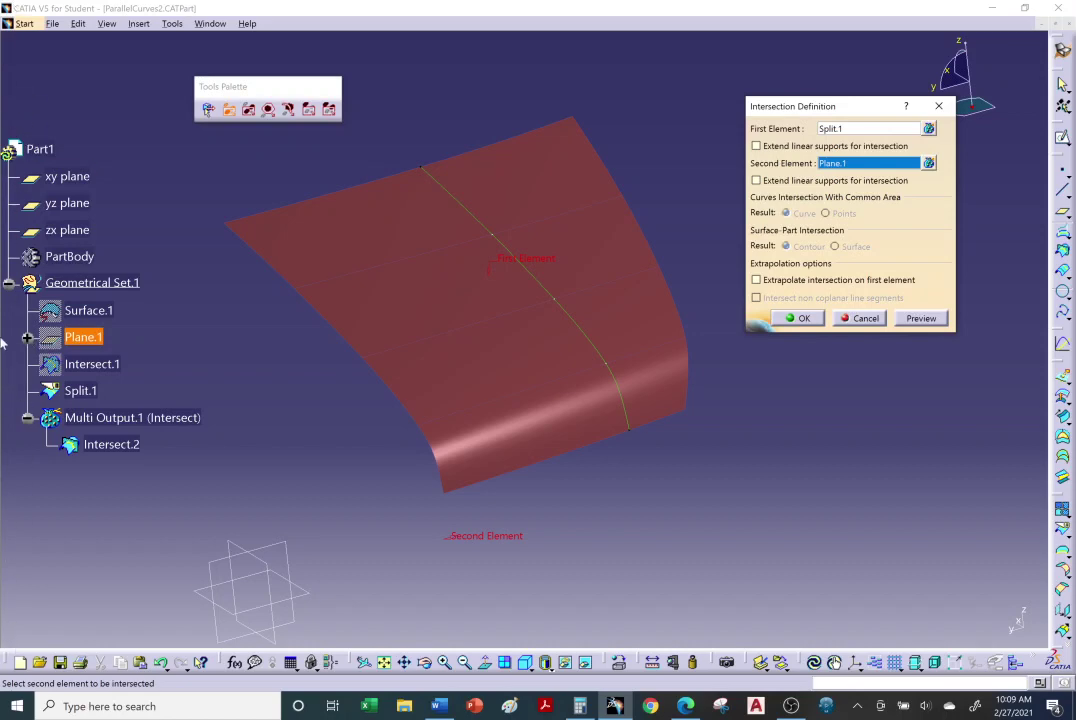
{"action": "left_click", "coordinate": [864, 319]}
Show the hidden Plane.1 and move its symbol onto the middle of the Split.1 surface, across the green curve.
{"action": "right_click", "coordinate": [80, 338]}
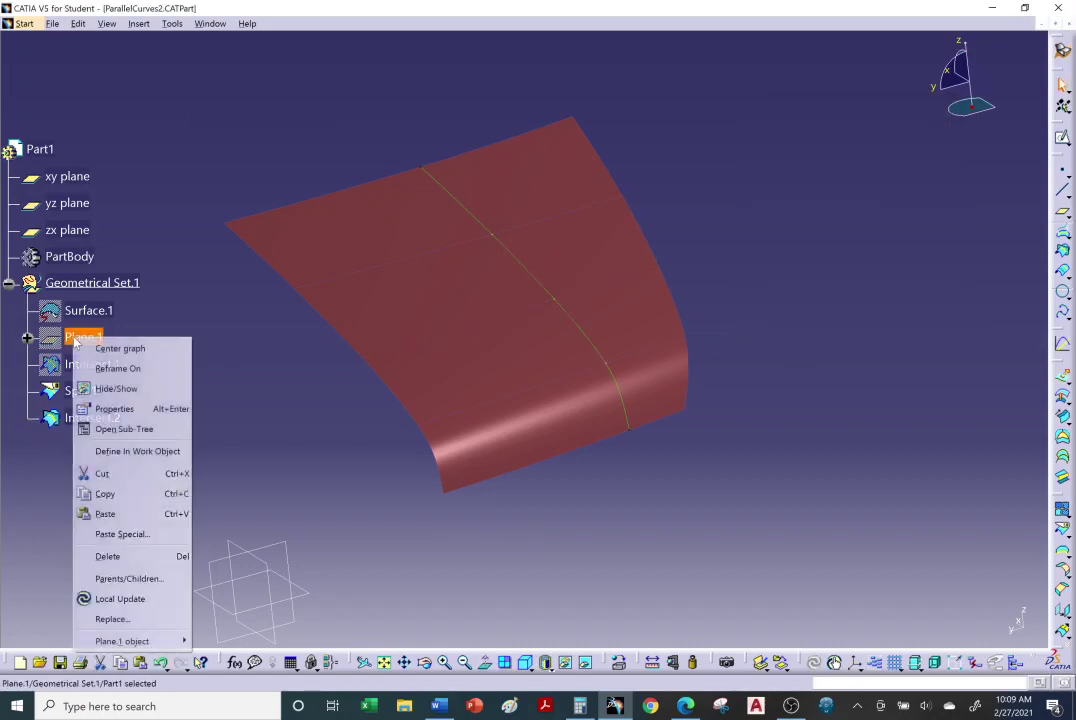
{"action": "left_click", "coordinate": [116, 388]}
{"action": "left_click", "coordinate": [283, 461]}
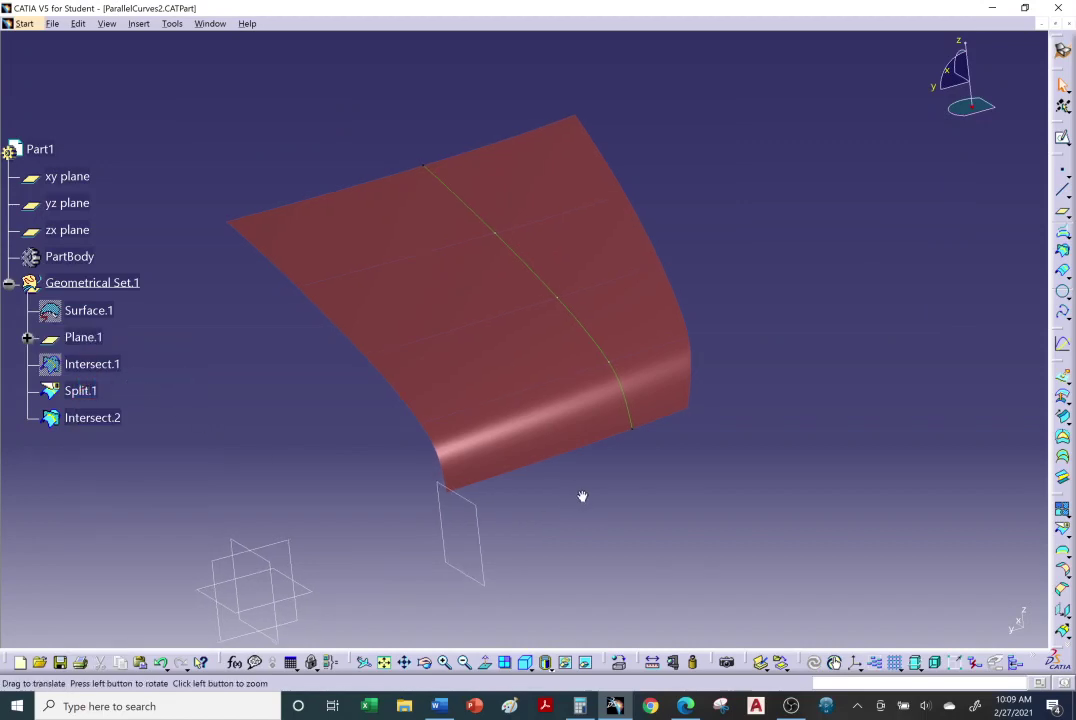
{"action": "middle_click_drag", "start_coordinate": [581, 497], "coordinate": [620, 508]}
{"action": "double_click", "coordinate": [493, 538]}
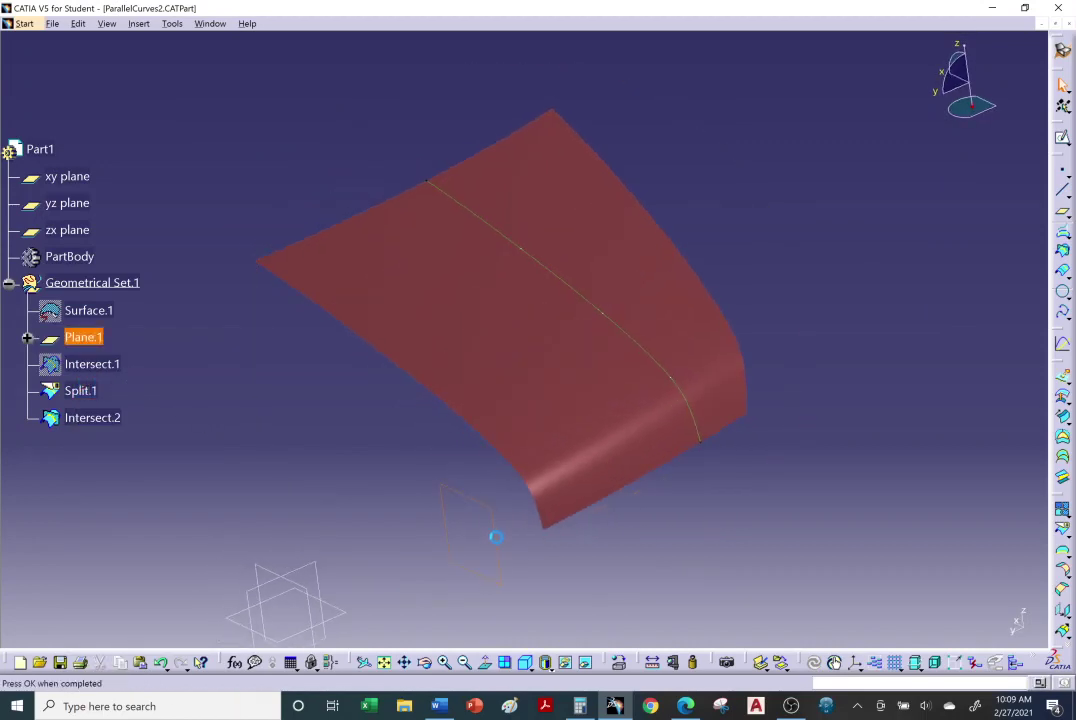
{"action": "left_click_drag", "start_coordinate": [497, 540], "coordinate": [590, 272]}
{"action": "left_click", "coordinate": [712, 175]}
{"action": "left_click", "coordinate": [519, 432]}
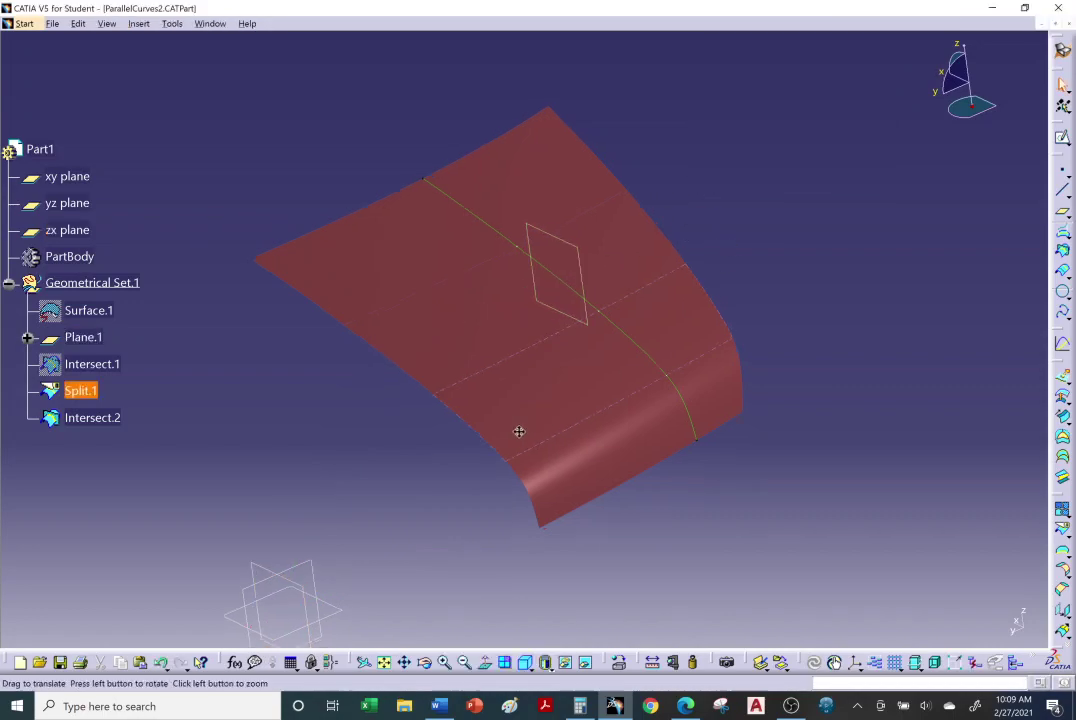
Examine how Plane.1 cuts the Split.1 surface and highlight the Intersect.2 curve.
{"action": "middle_click_drag", "start_coordinate": [519, 432], "coordinate": [480, 307]}
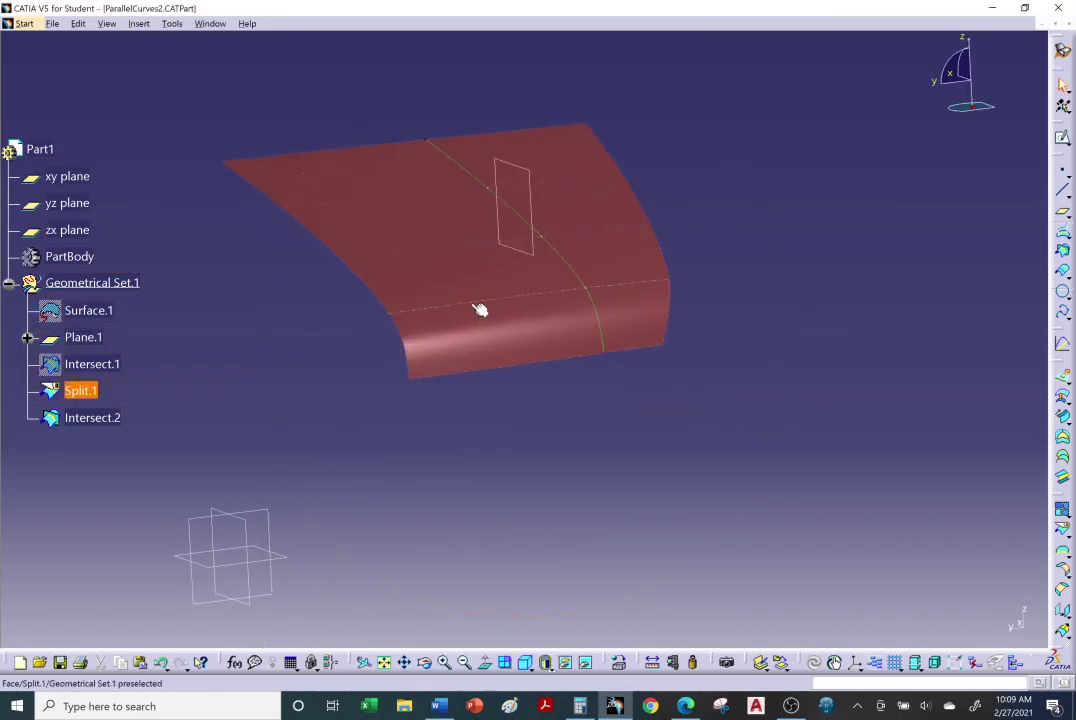
{"action": "middle_click_drag", "start_coordinate": [452, 224], "coordinate": [593, 331]}
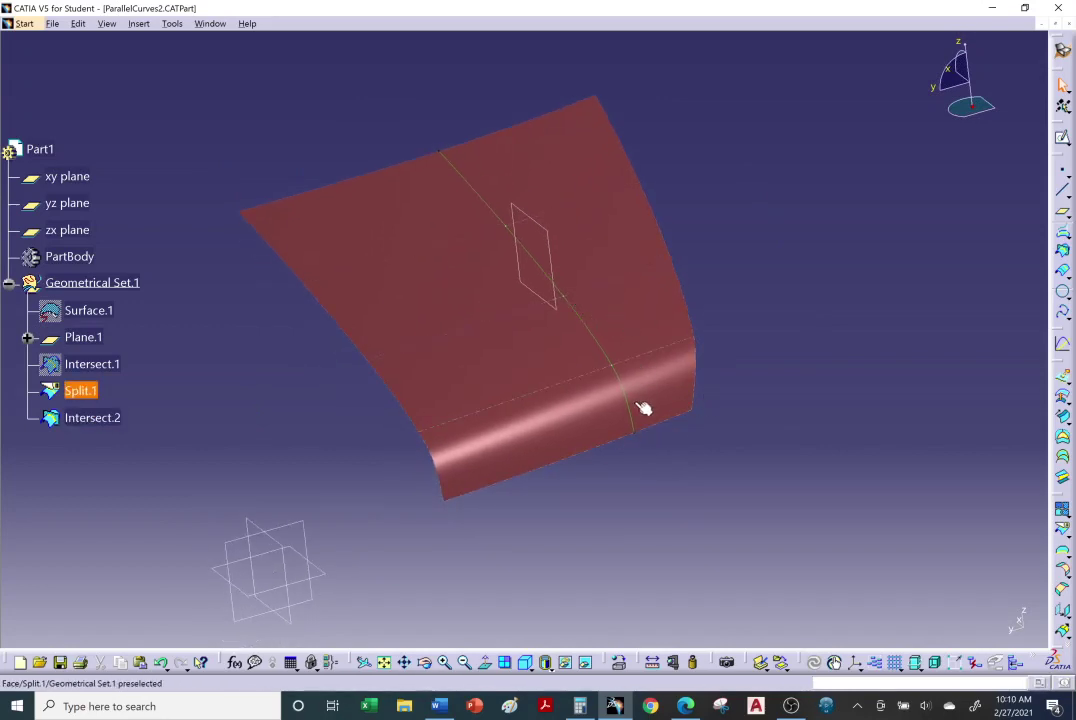
{"action": "middle_click_drag", "start_coordinate": [762, 369], "coordinate": [771, 361]}
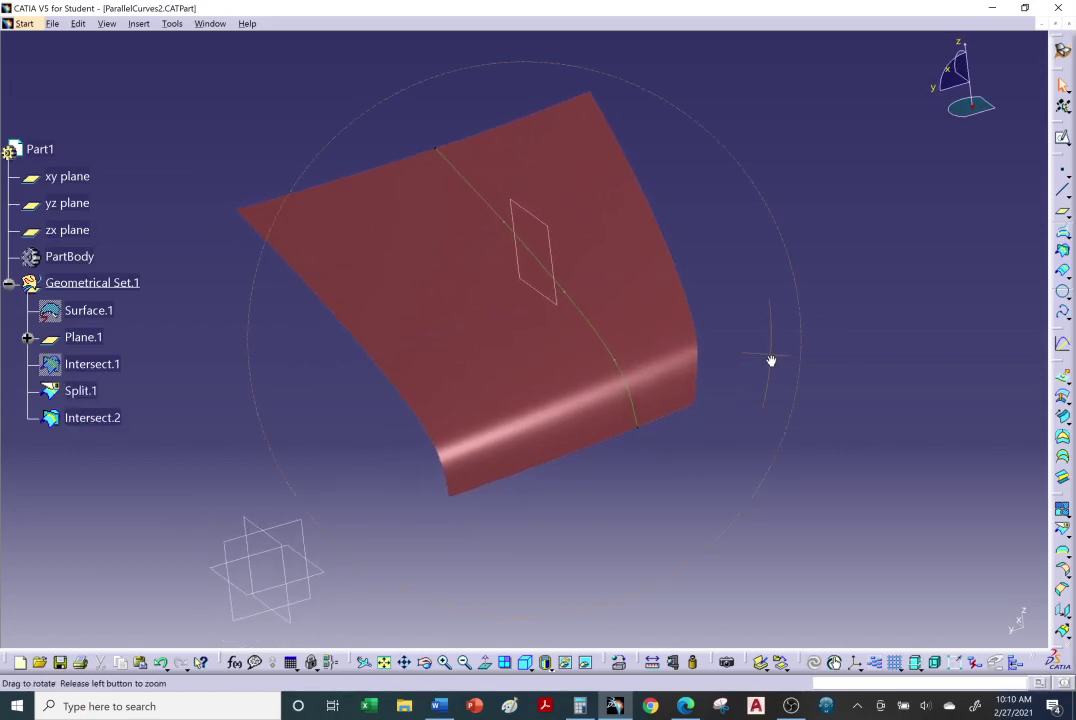
{"action": "left_click", "coordinate": [122, 417]}
{"action": "middle_click_drag", "start_coordinate": [351, 400], "coordinate": [312, 378]}
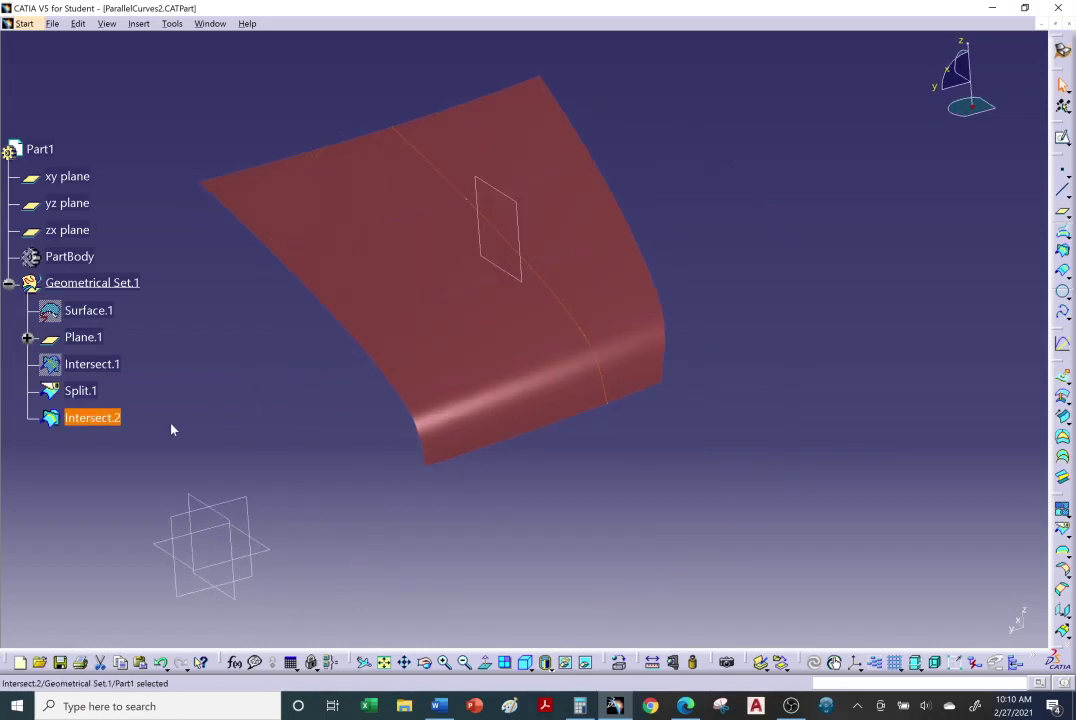
{"action": "middle_click_drag", "start_coordinate": [217, 405], "coordinate": [201, 420]}
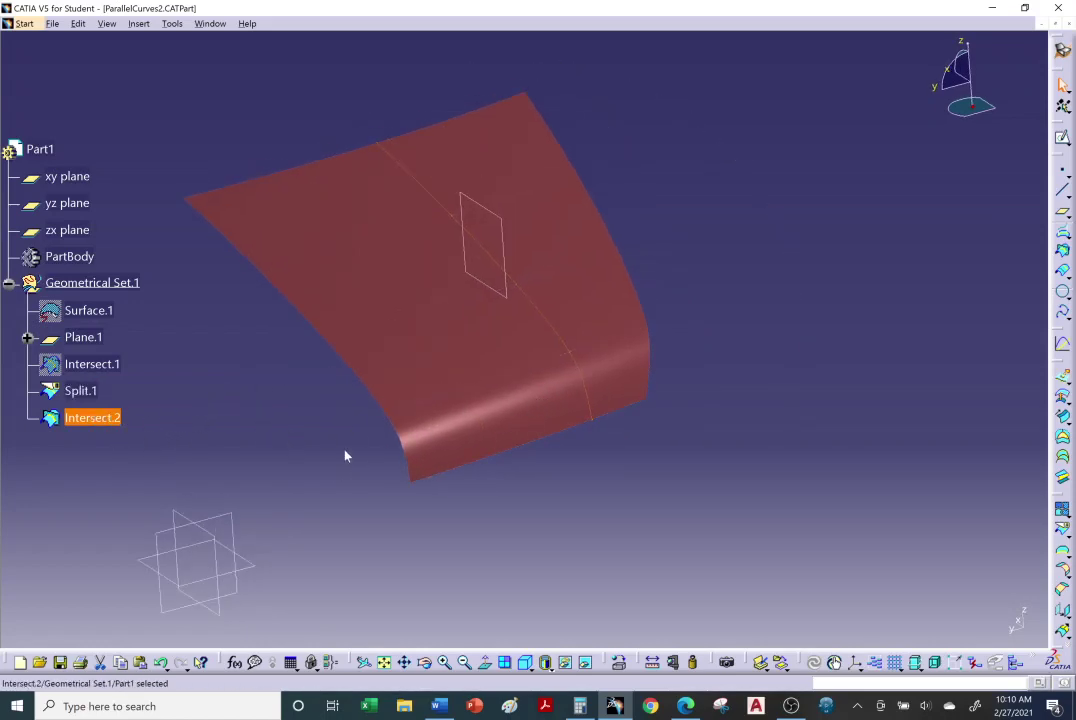
Review the input elements in the definition of the green Intersect.2 curve and close it without changes.
{"action": "middle_click_drag", "start_coordinate": [341, 432], "coordinate": [268, 454]}
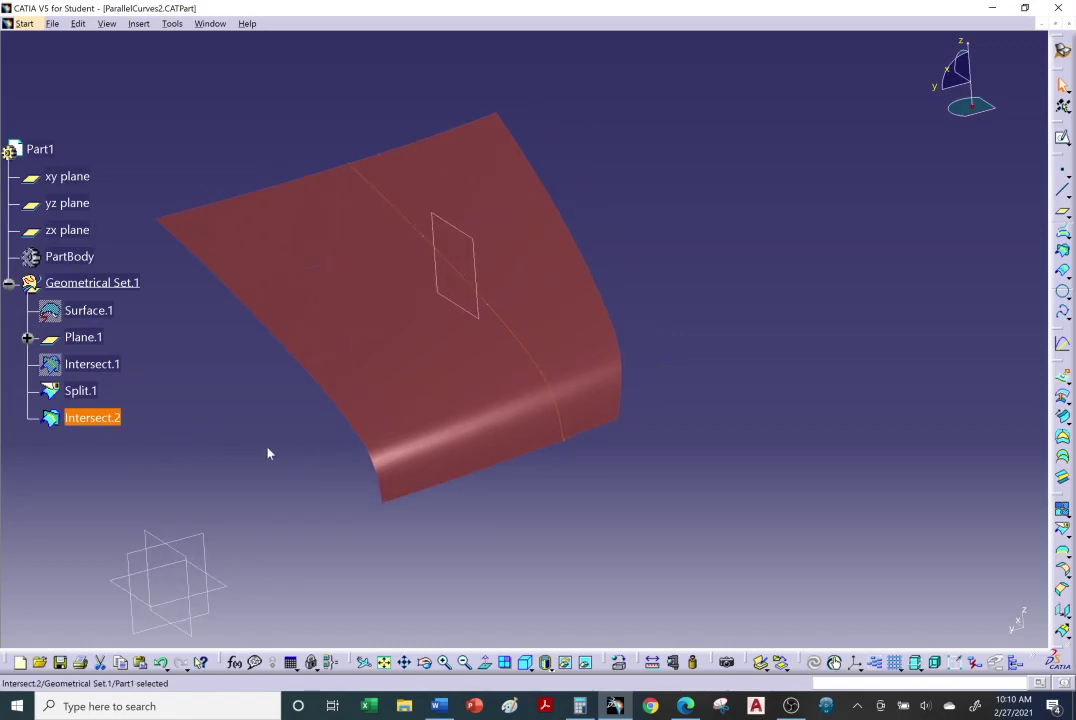
{"action": "double_click", "coordinate": [105, 422]}
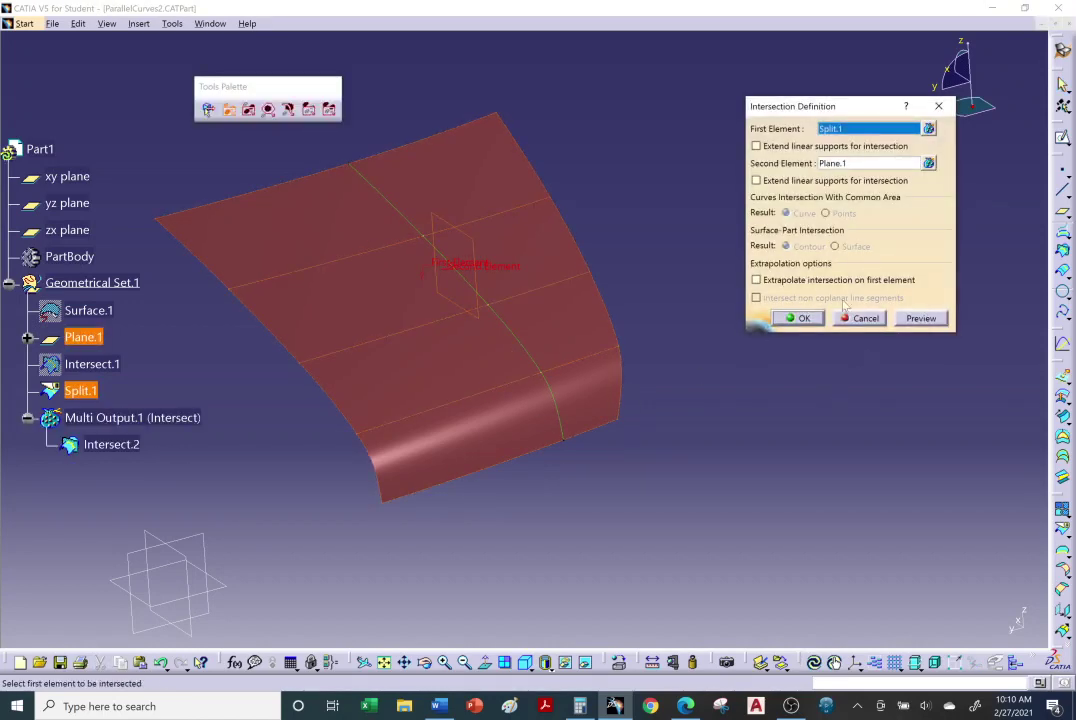
{"action": "middle_click_drag", "start_coordinate": [714, 256], "coordinate": [715, 286], "text": "ctrl"}
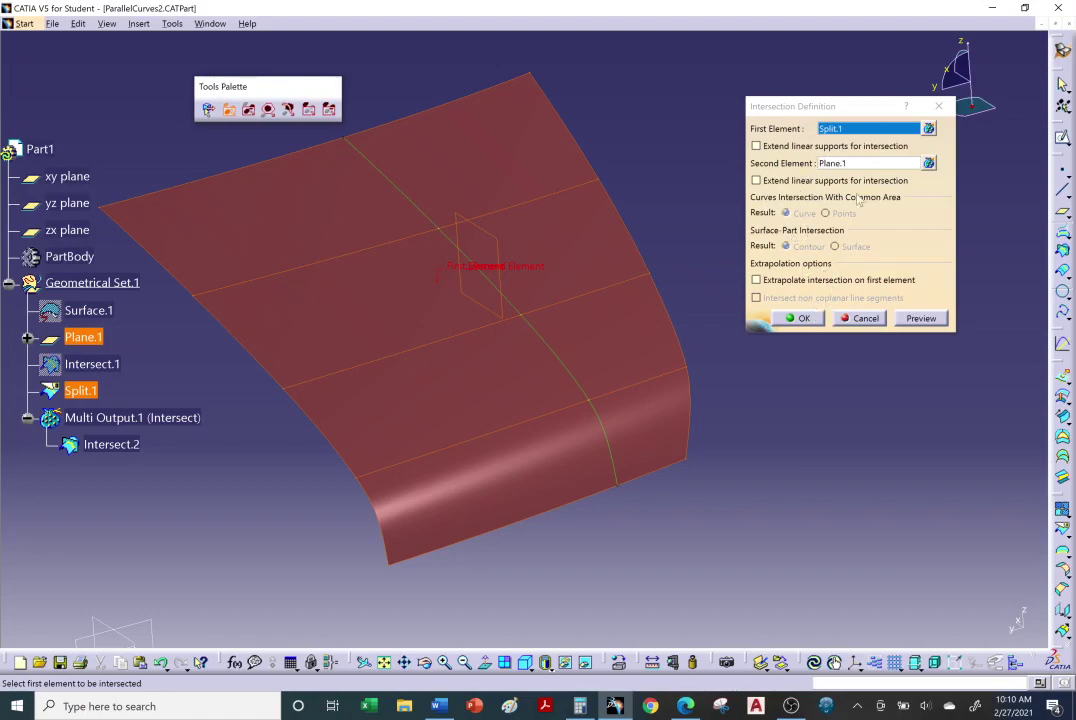
{"action": "left_click", "coordinate": [803, 318]}
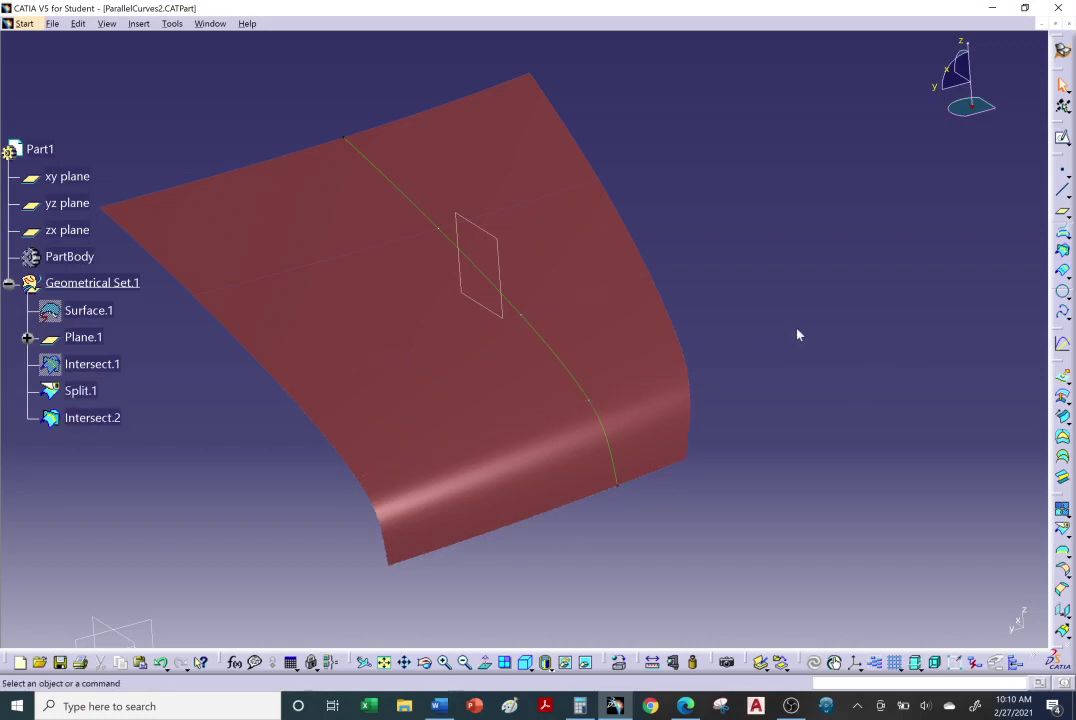
Hide the green Intersect.2 curve and create a new intersection between Split.1 and Plane.1.
{"action": "right_click", "coordinate": [545, 347]}
{"action": "left_click", "coordinate": [587, 393]}
{"action": "left_click", "coordinate": [1062, 249]}
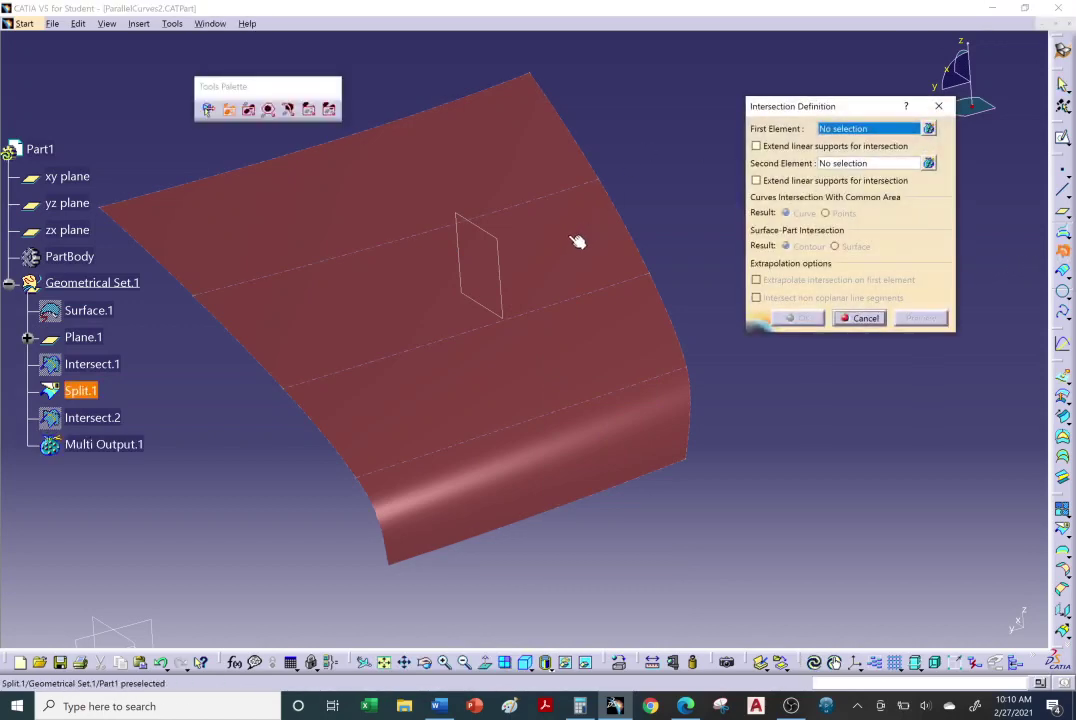
{"action": "left_click", "coordinate": [645, 265]}
{"action": "left_click", "coordinate": [510, 311]}
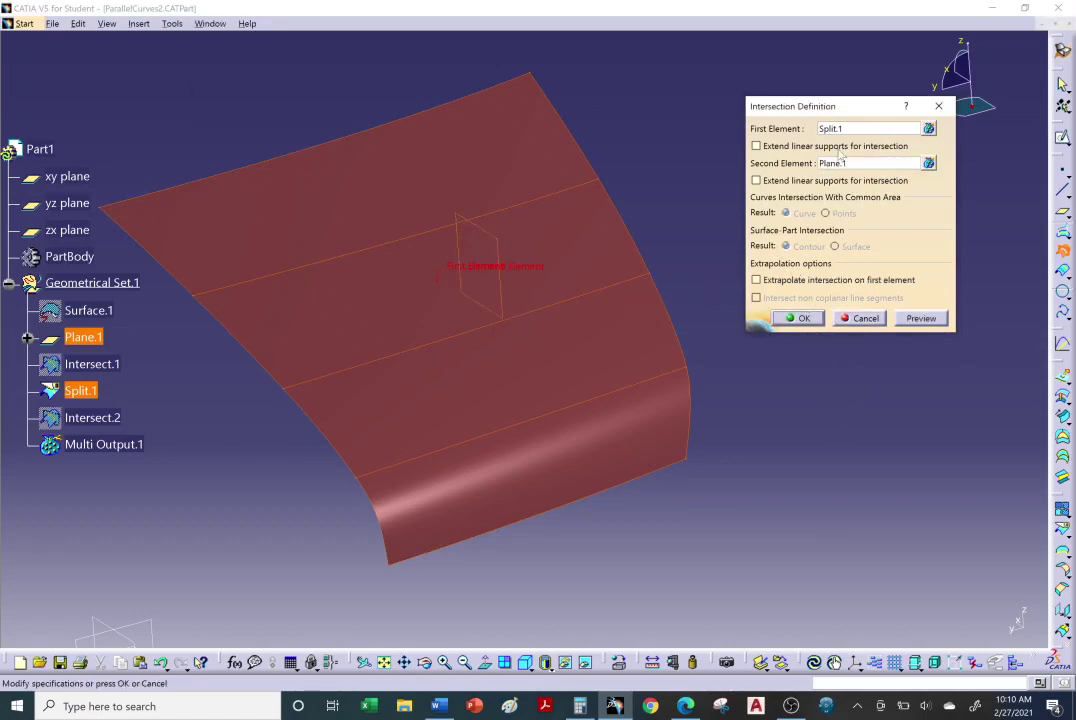
{"action": "left_click", "coordinate": [802, 319]}
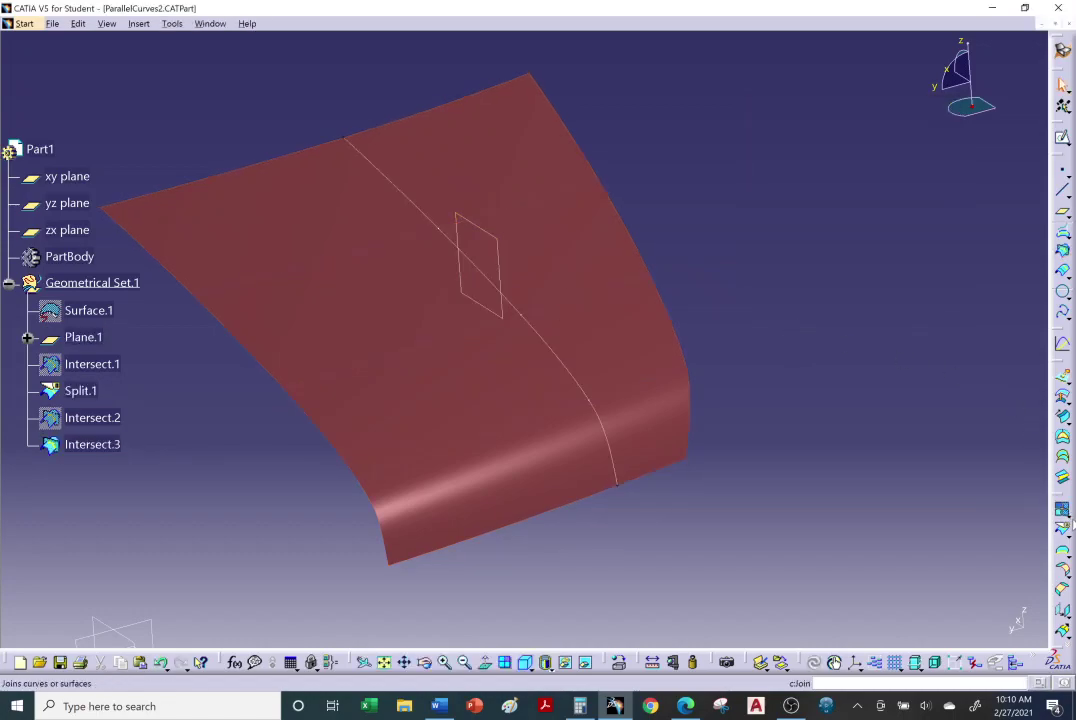
Smooth the new intersection curve on the surface with Curve Smooth using Curvature continuity, previewing the result before accepting it.
{"action": "left_click", "coordinate": [1069, 516]}
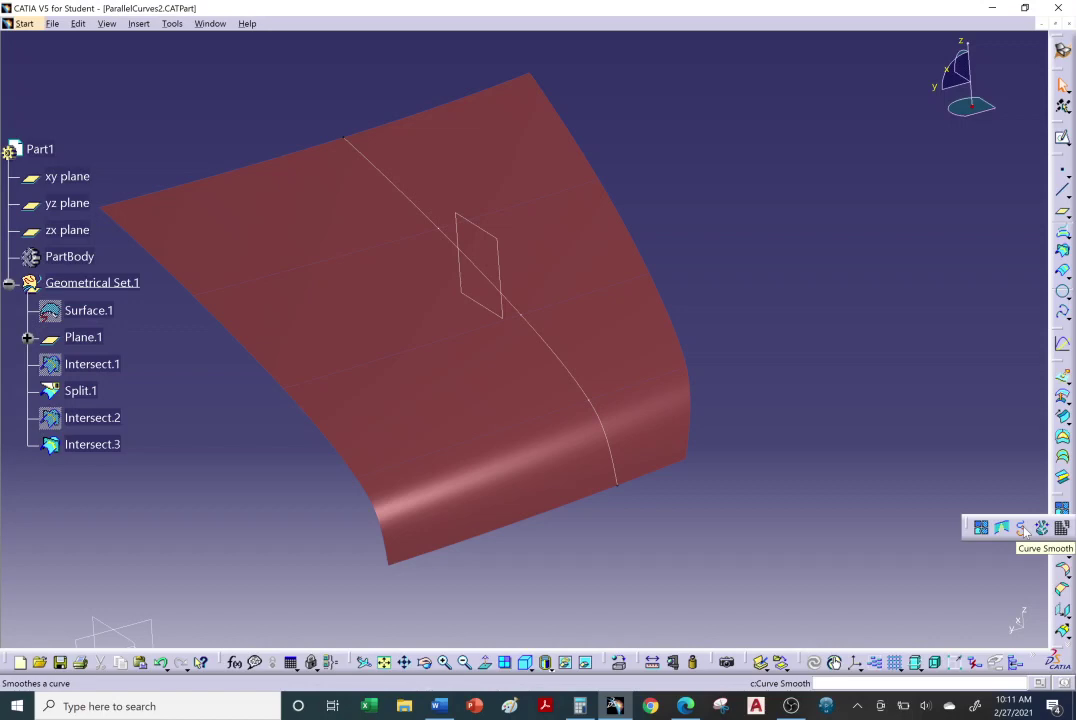
{"action": "left_click", "coordinate": [1021, 528]}
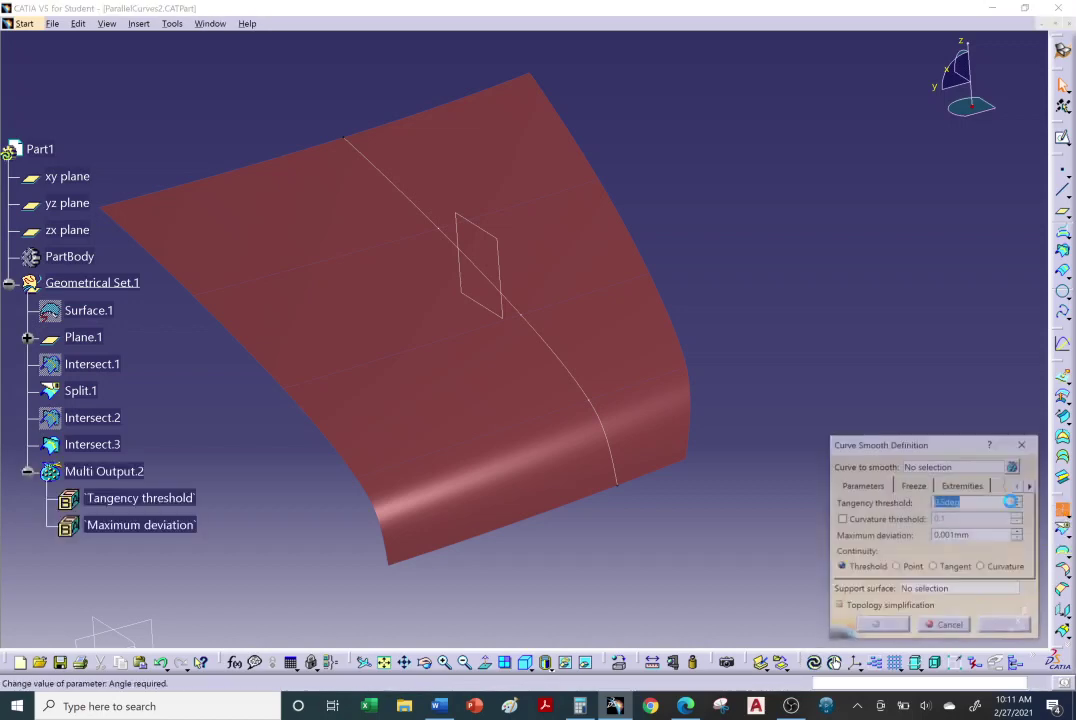
{"action": "left_click", "coordinate": [540, 337]}
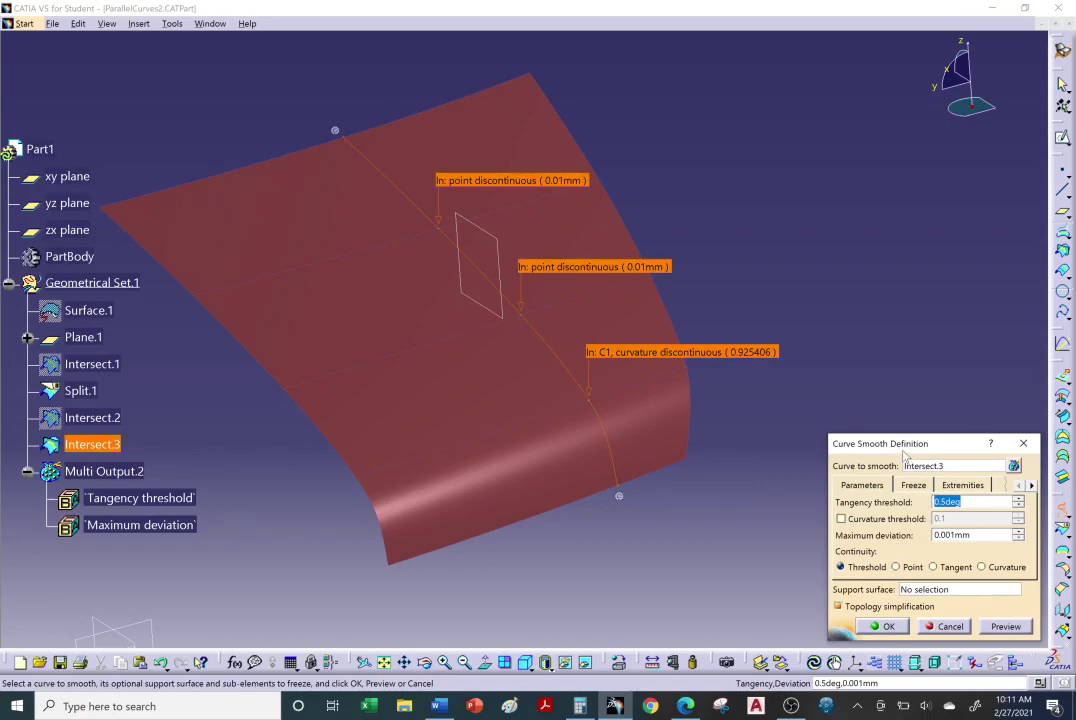
{"action": "left_click_drag", "start_coordinate": [900, 444], "coordinate": [803, 145]}
{"action": "middle_click_drag", "start_coordinate": [620, 315], "coordinate": [566, 279]}
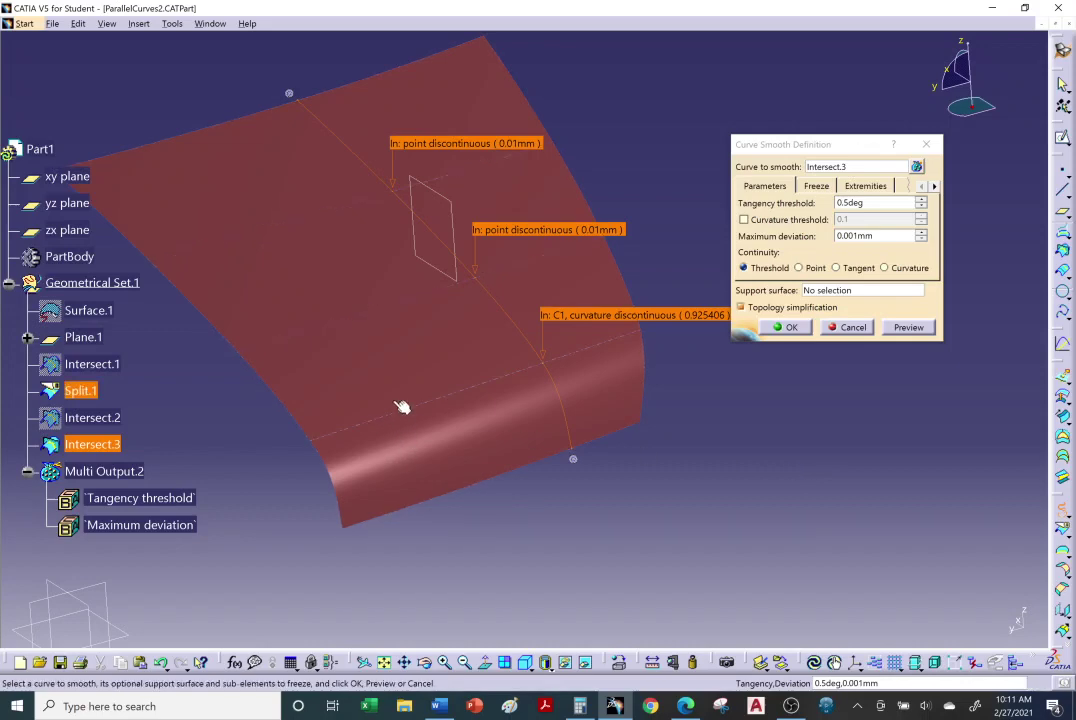
{"action": "left_click", "coordinate": [886, 269]}
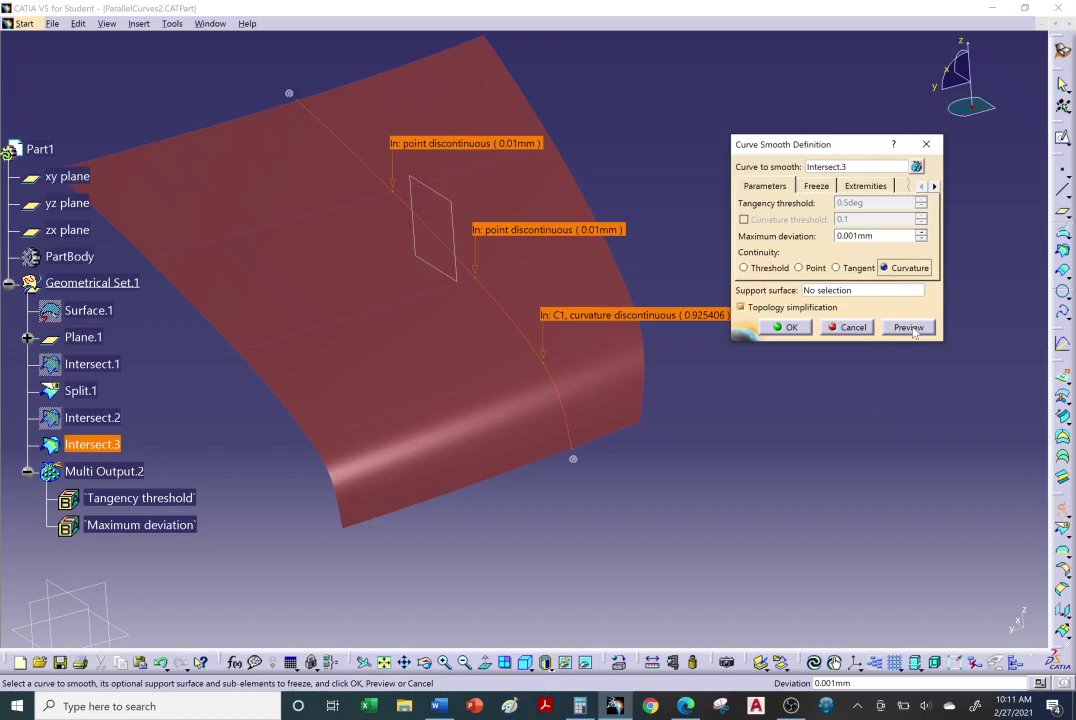
{"action": "left_click", "coordinate": [910, 328]}
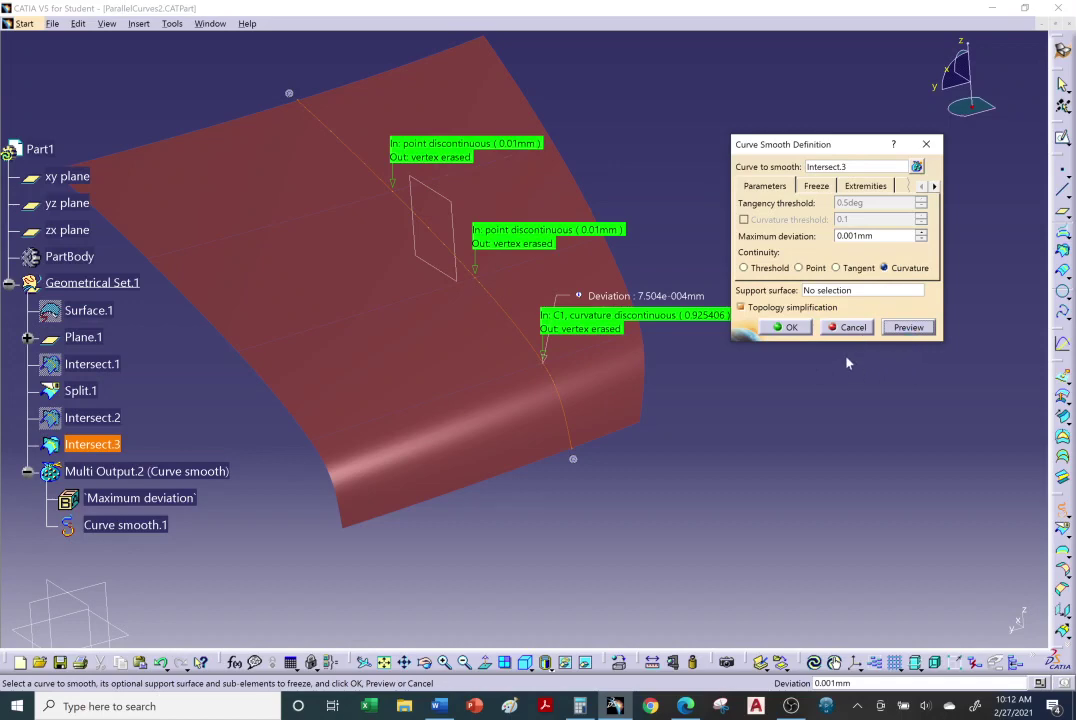
{"action": "left_click", "coordinate": [790, 328]}
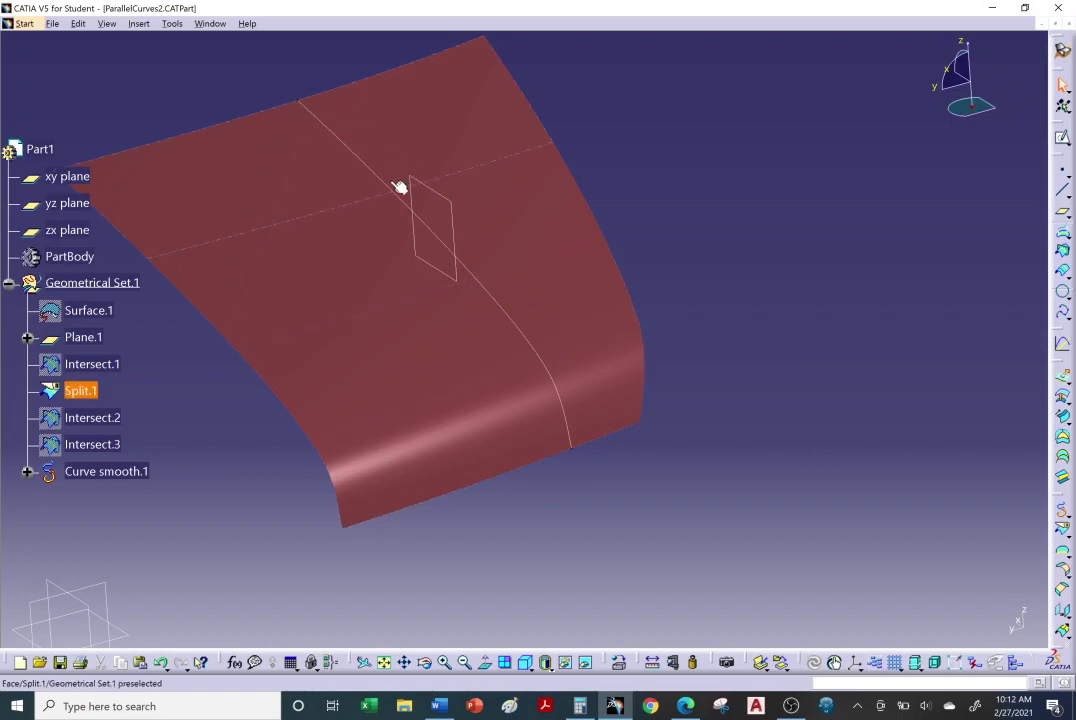
Switch to the open ParallelCurves1 (1).CATPart document.
{"action": "middle_click_drag", "start_coordinate": [689, 526], "coordinate": [800, 519]}
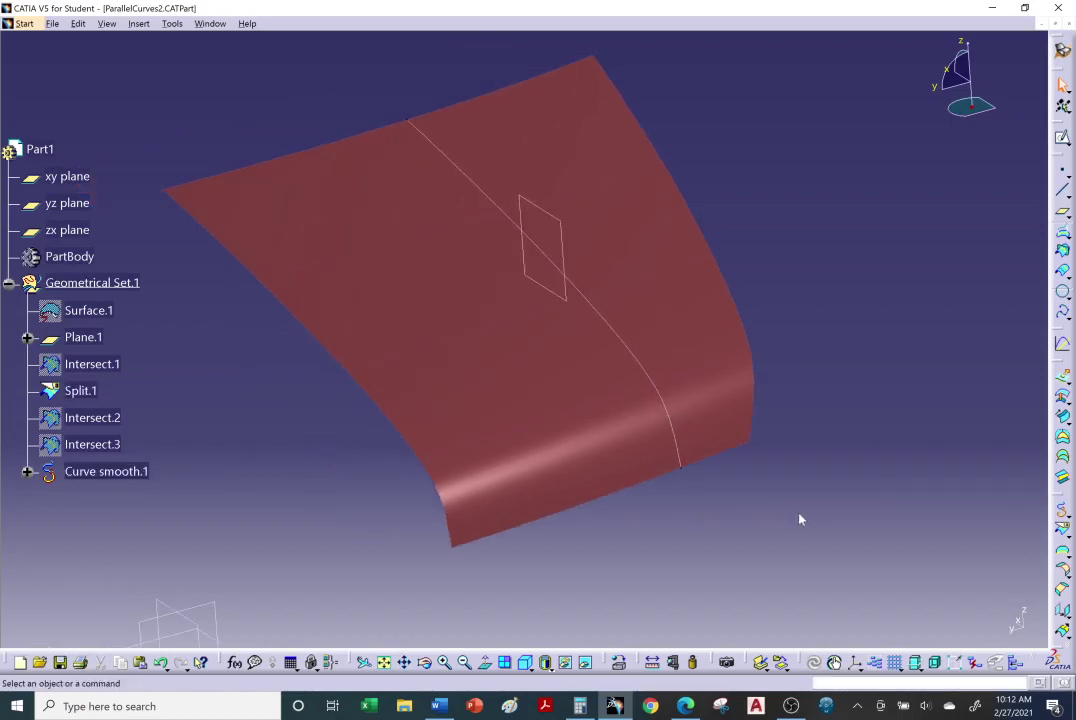
{"action": "left_click", "coordinate": [614, 706]}
{"action": "left_click", "coordinate": [614, 706]}
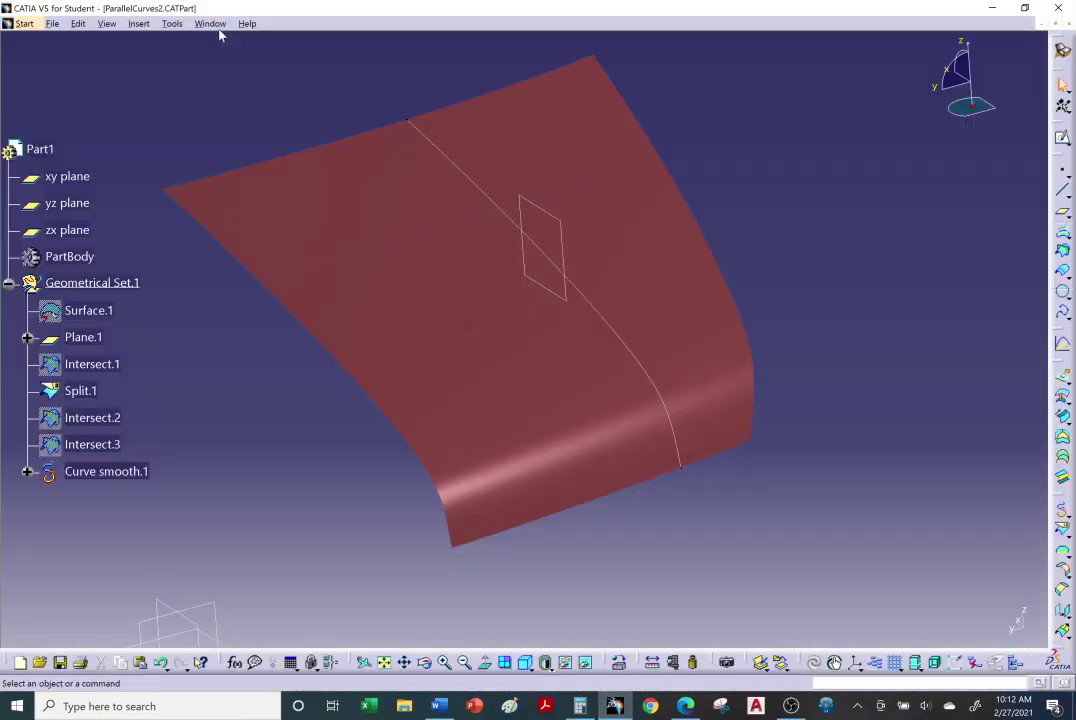
{"action": "left_click", "coordinate": [210, 24]}
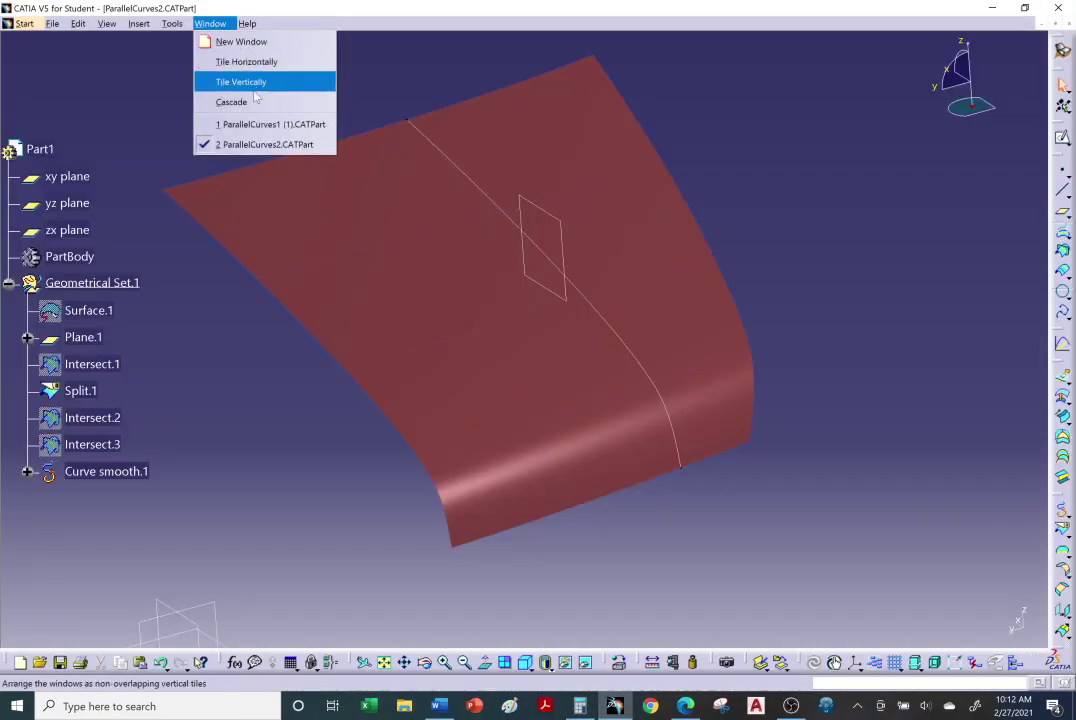
{"action": "left_click", "coordinate": [262, 124]}
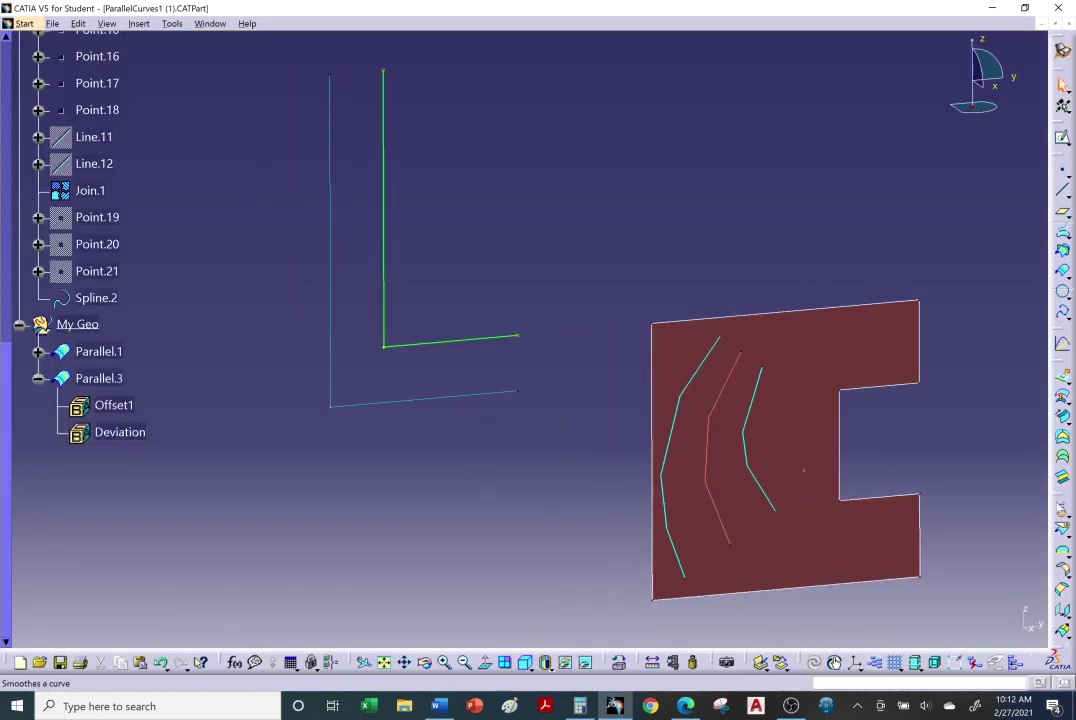
Smooth the L-shaped Parallel.3 curve with Curve Smooth using Curvature continuity, previewing the result before accepting it.
{"action": "left_click", "coordinate": [1060, 552]}
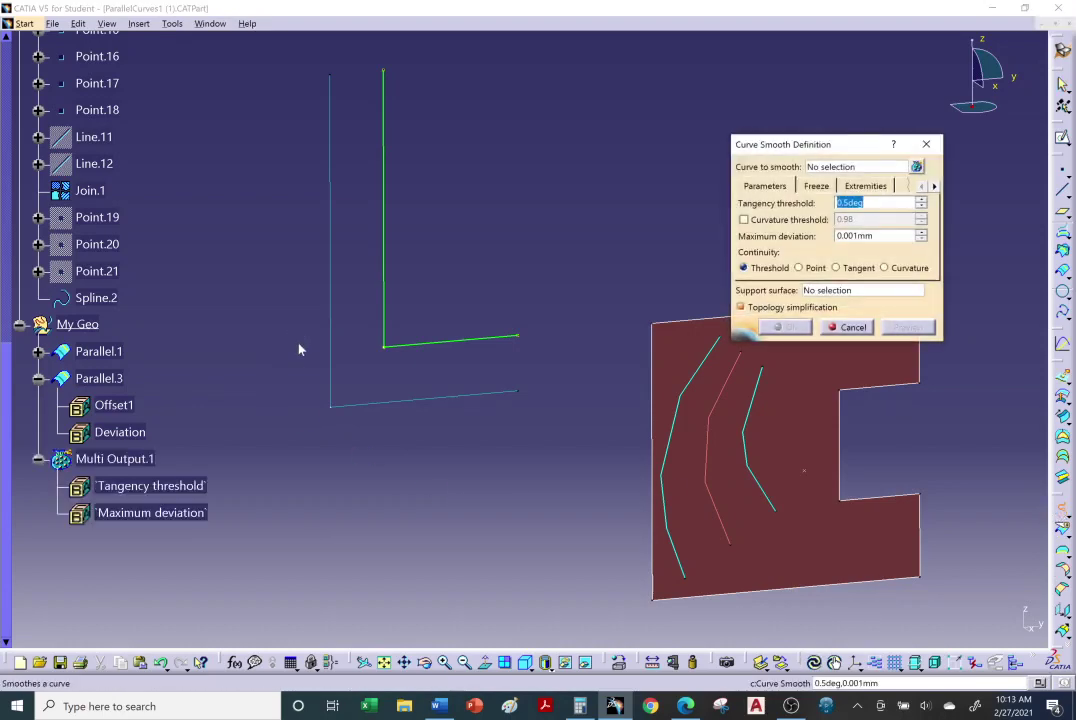
{"action": "left_click", "coordinate": [333, 258]}
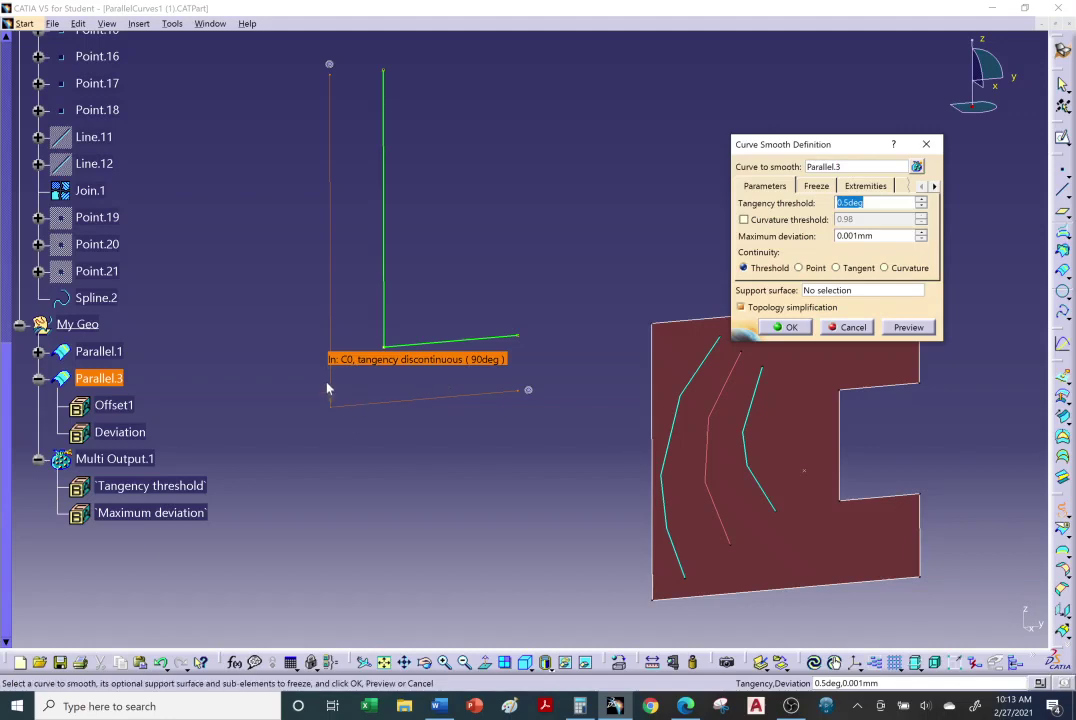
{"action": "left_click", "coordinate": [884, 268]}
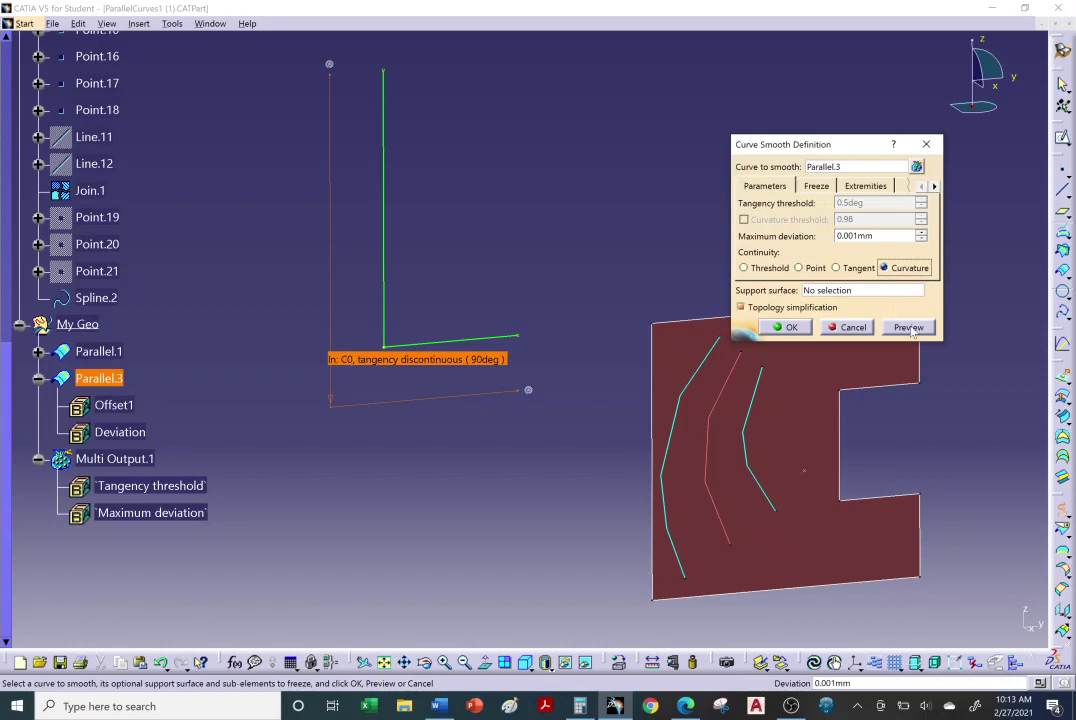
{"action": "left_click", "coordinate": [910, 329]}
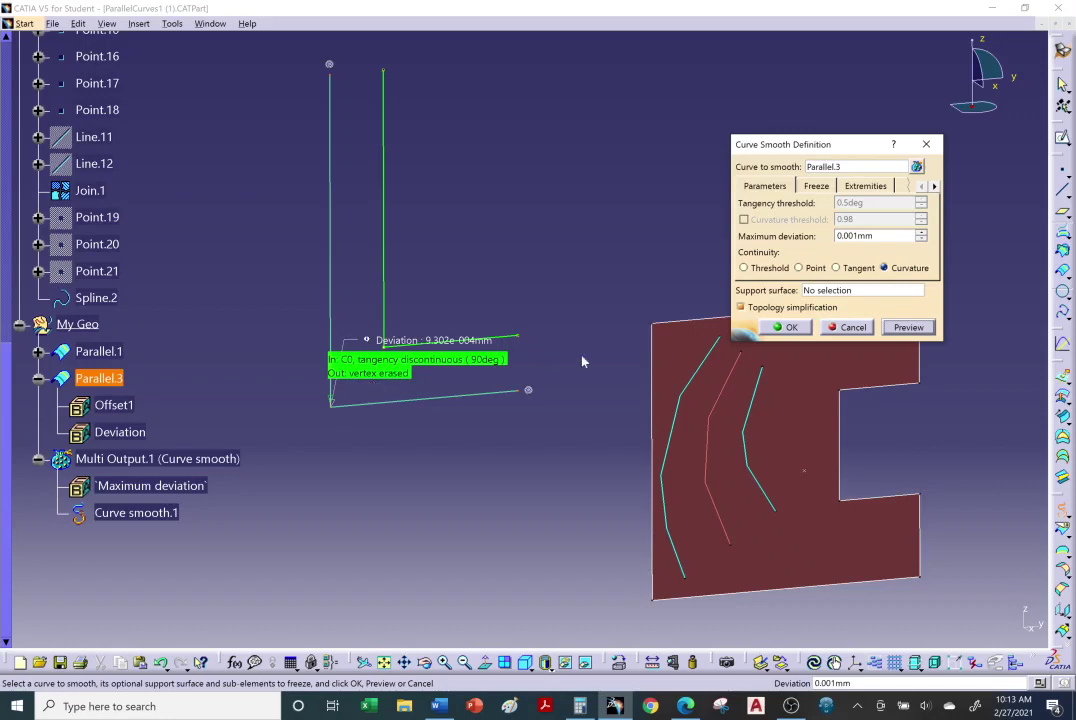
{"action": "left_click", "coordinate": [787, 329]}
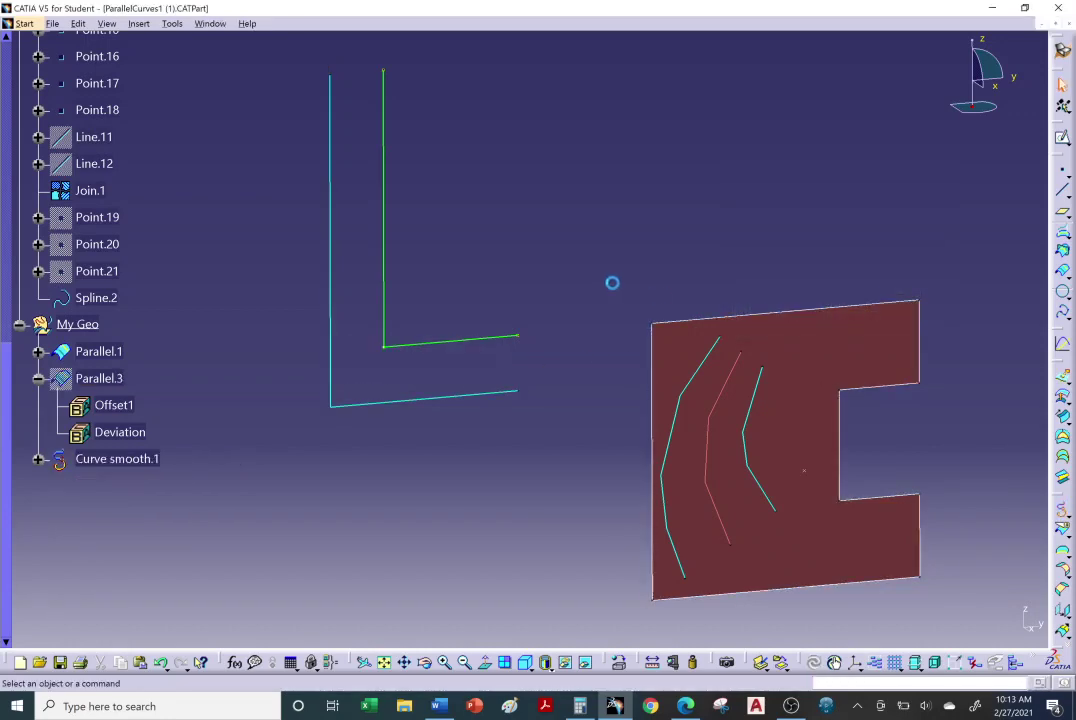
Examine the corner of the smoothed L-shaped curve up close and check the 3D smoothing section on the help page in the browser.
{"action": "middle_click_drag", "start_coordinate": [338, 465], "coordinate": [397, 357]}
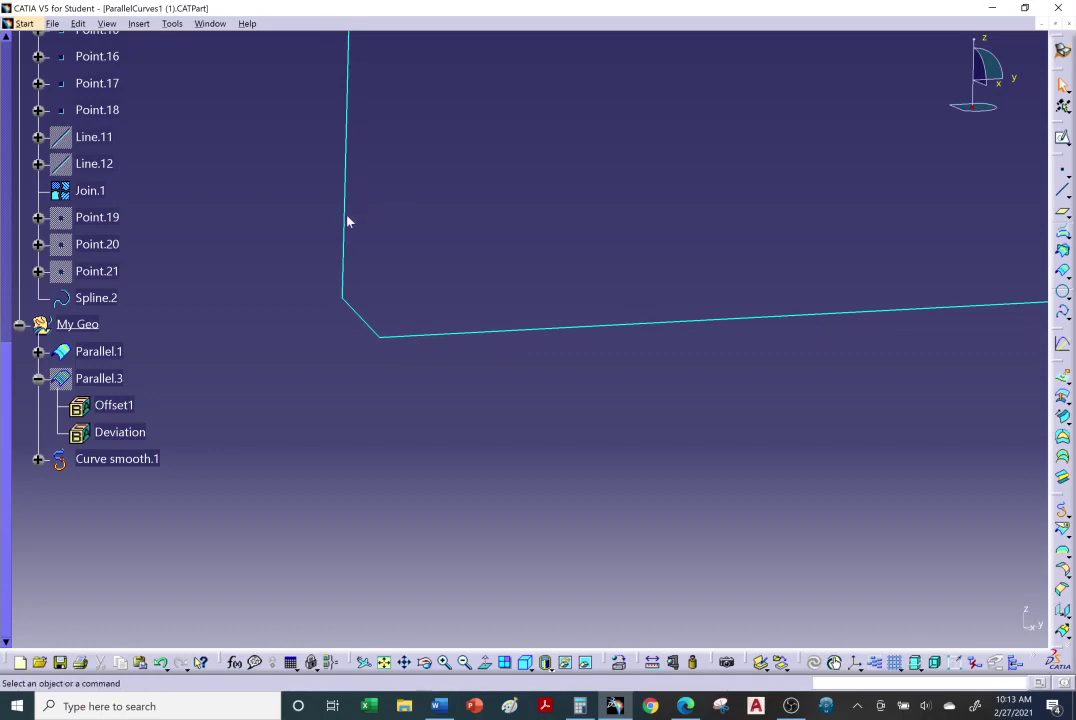
{"action": "middle_click_drag", "start_coordinate": [430, 343], "coordinate": [464, 308]}
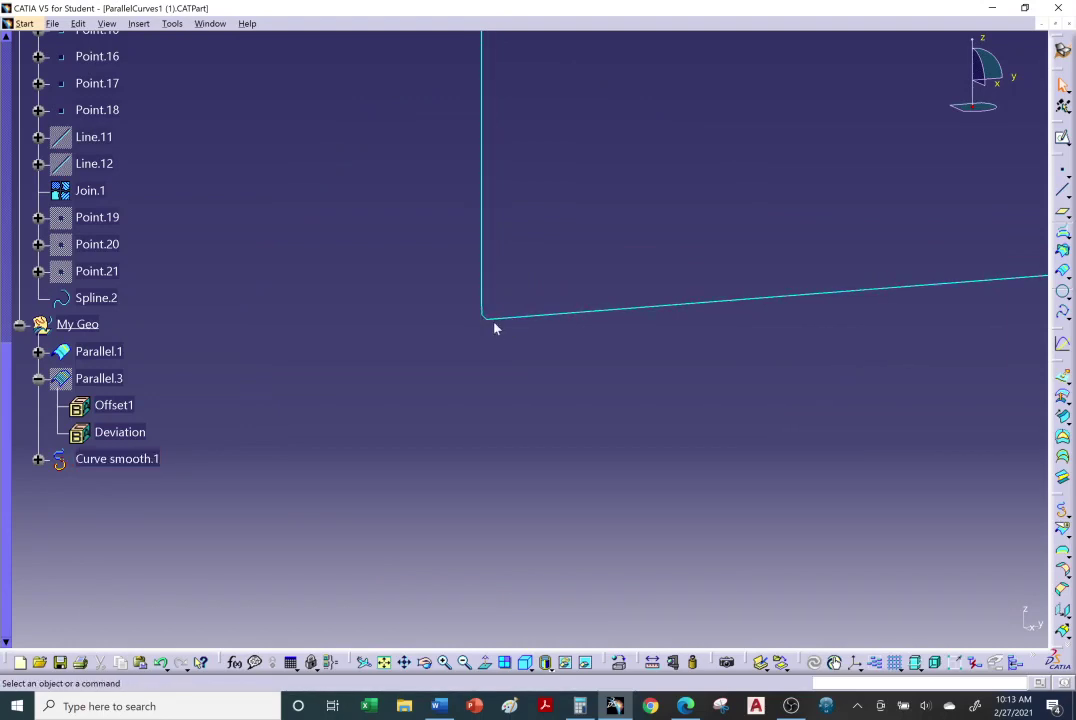
{"action": "middle_click_drag", "start_coordinate": [494, 328], "coordinate": [584, 267]}
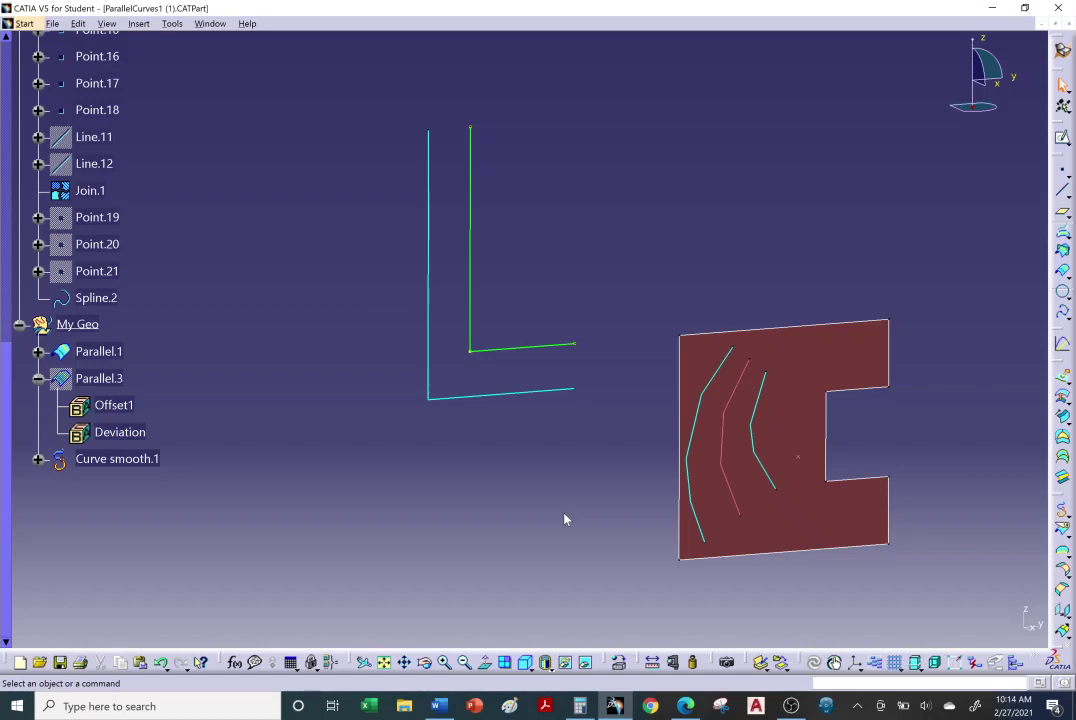
{"action": "middle_click_drag", "start_coordinate": [564, 515], "coordinate": [546, 513]}
{"action": "left_click", "coordinate": [687, 711]}
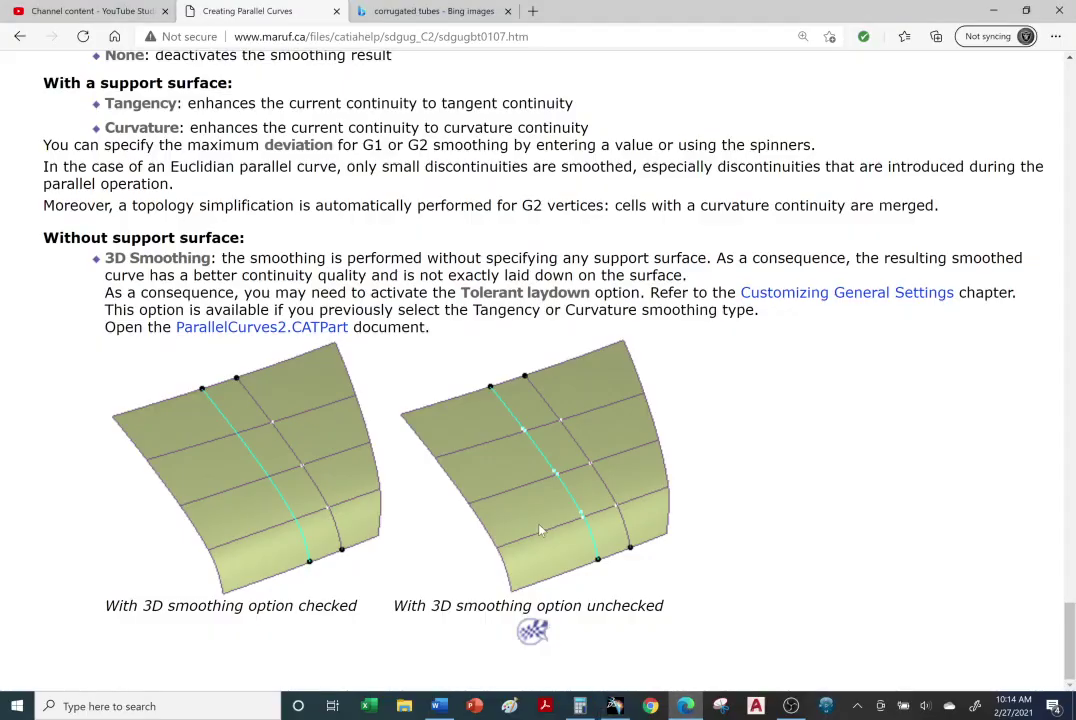
{"action": "left_click", "coordinate": [686, 706]}
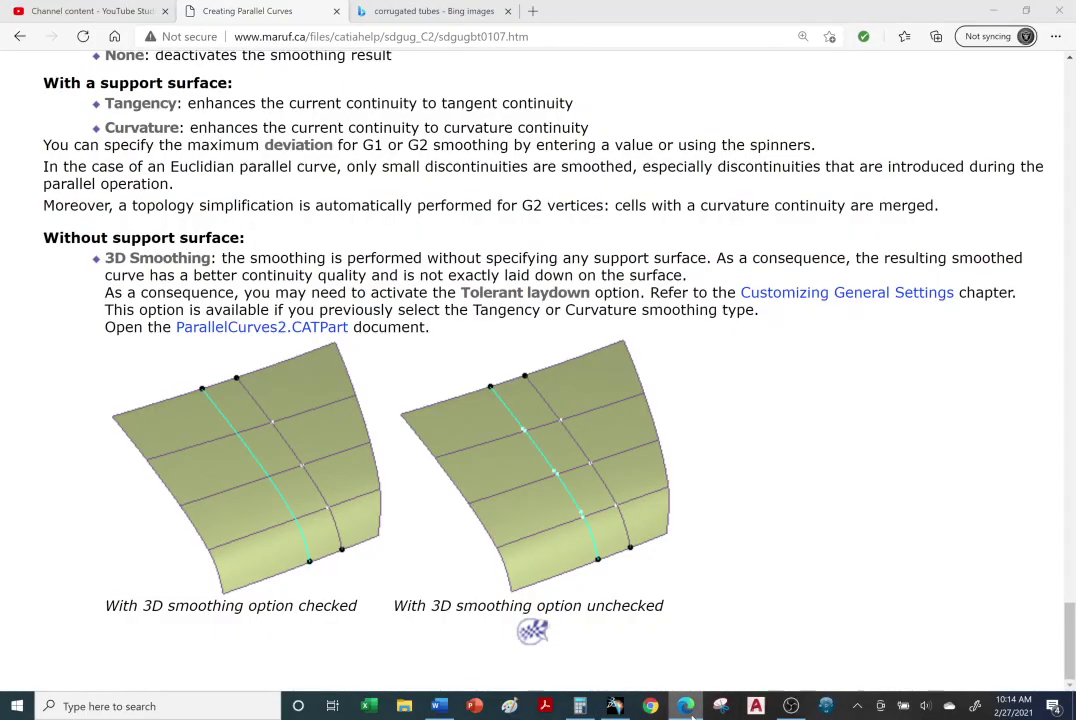
{"action": "middle_click_drag", "start_coordinate": [692, 544], "coordinate": [644, 524]}
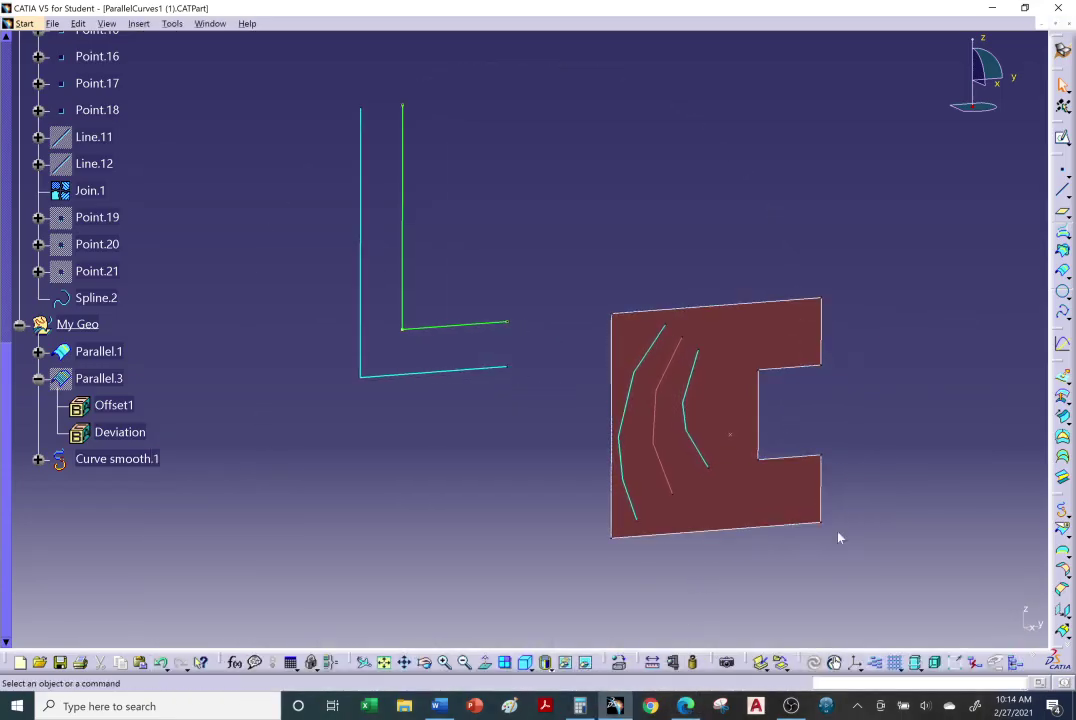
{"action": "middle_click_drag", "start_coordinate": [524, 235], "coordinate": [504, 235]}
Save the part as ParallelCurves1 JU in the "h. Creating Parallel Curves" folder under Creating Wireframe Geometry on the Desktop.
{"action": "left_click", "coordinate": [52, 23]}
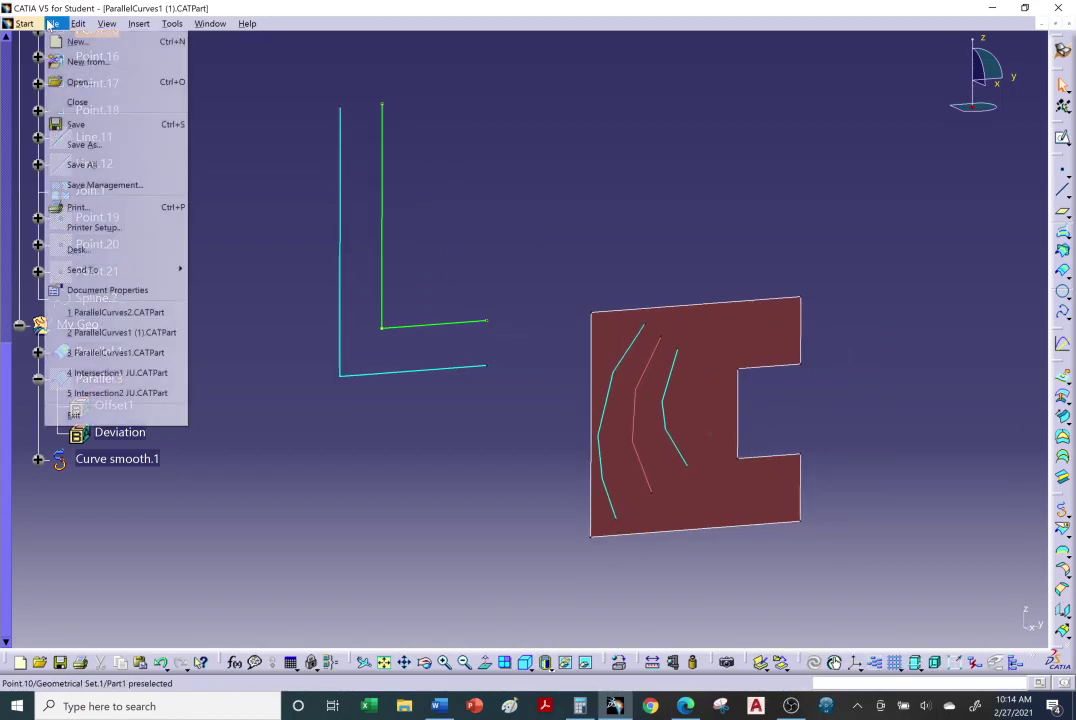
{"action": "left_click", "coordinate": [84, 144]}
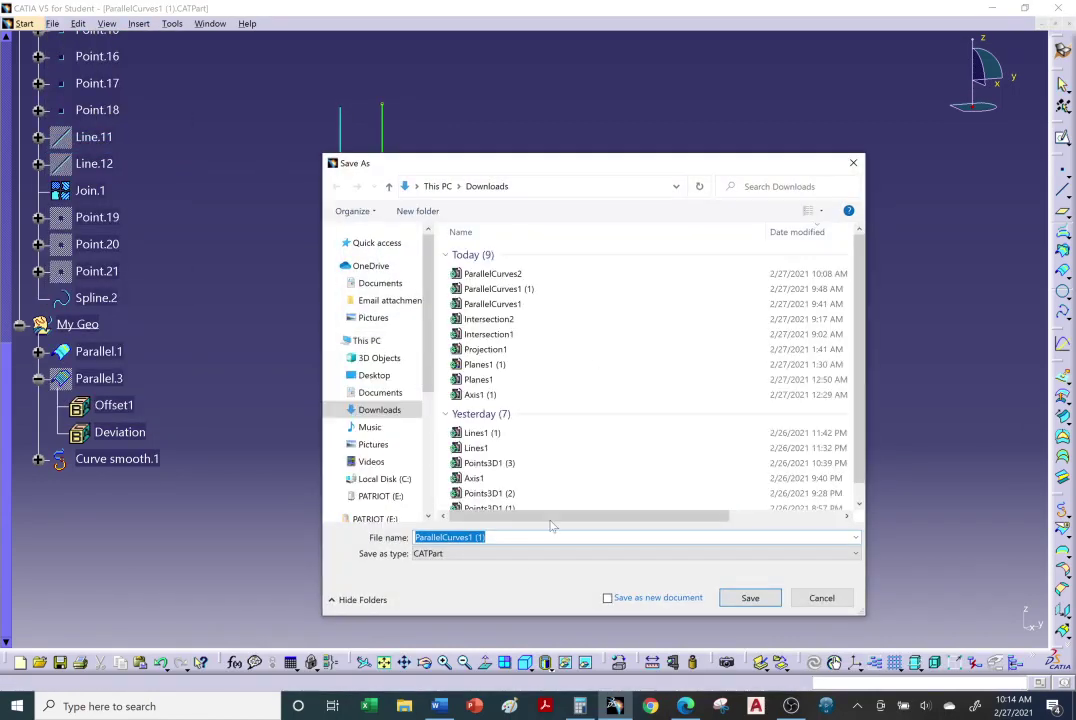
{"action": "key", "text": "End"}
{"action": "key", "text": "BackSpace"}
{"action": "key", "text": "BackSpace"}
{"action": "key", "text": "BackSpace"}
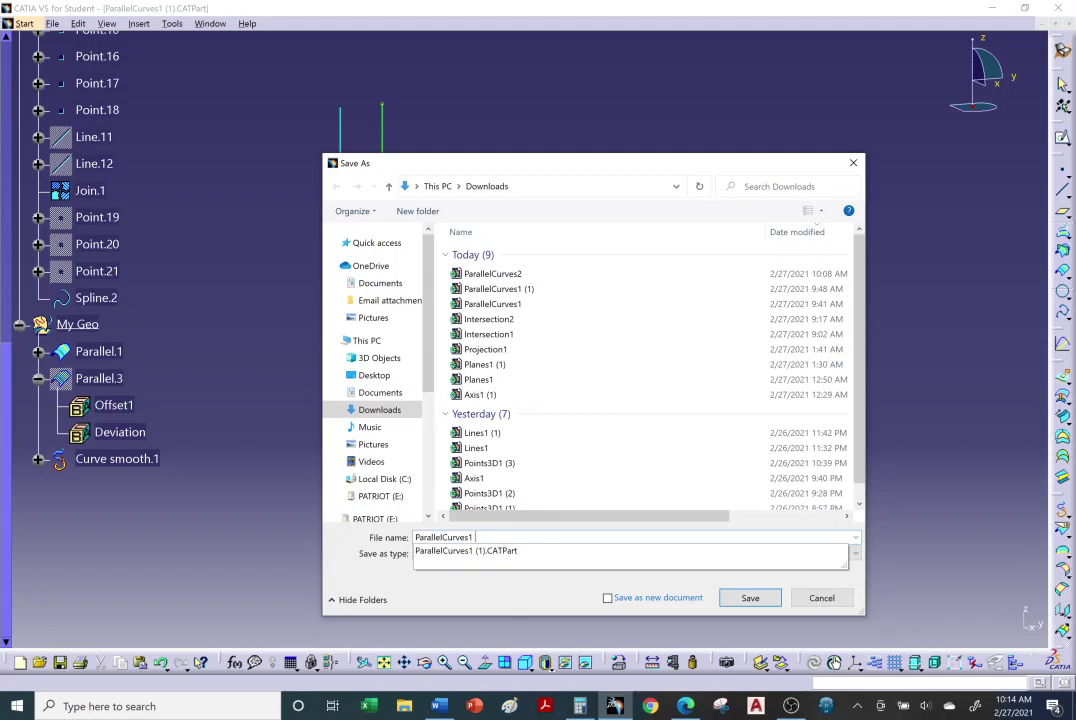
{"action": "type", "text": "("}
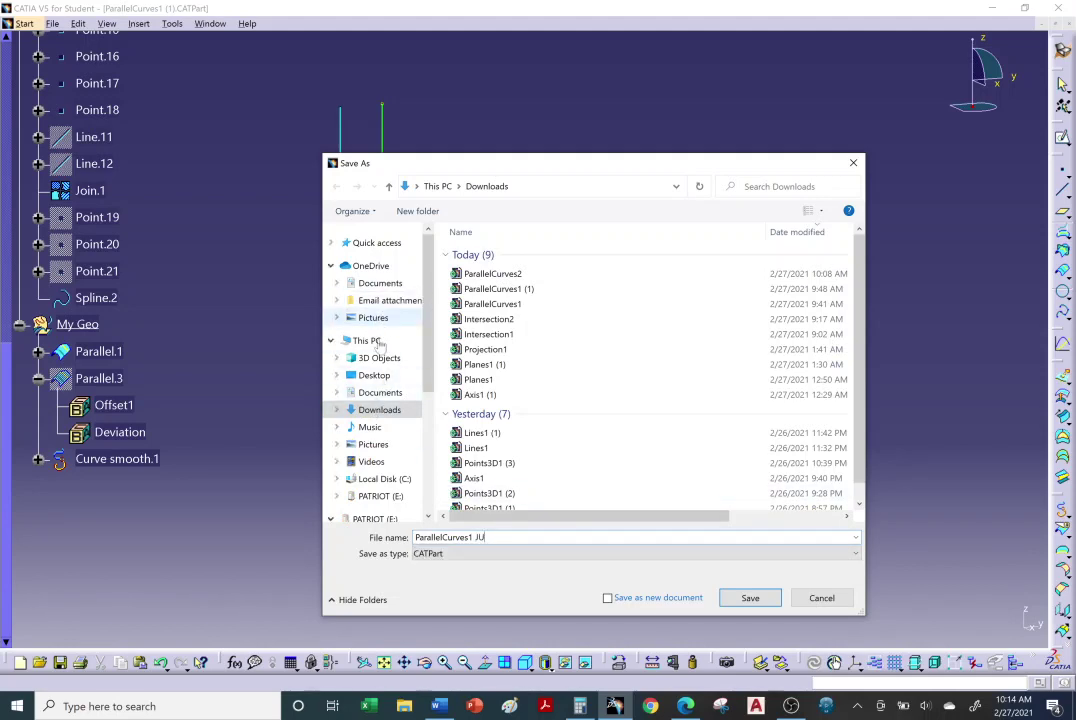
{"action": "left_click", "coordinate": [374, 375]}
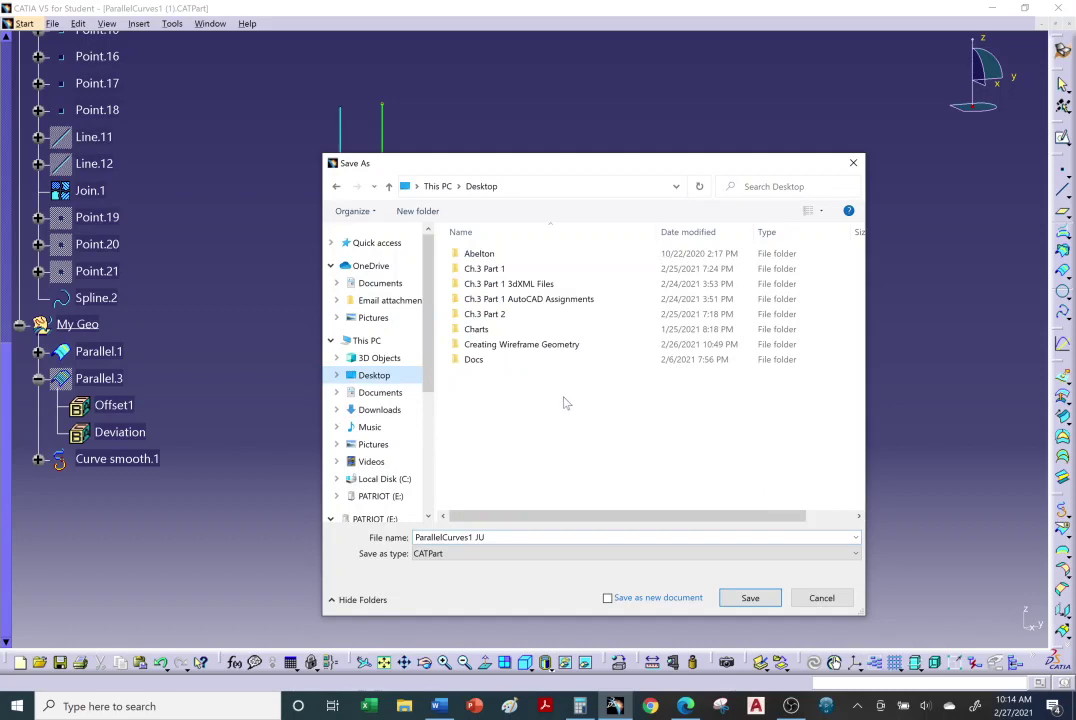
{"action": "double_click", "coordinate": [520, 347]}
{"action": "double_click", "coordinate": [500, 255]}
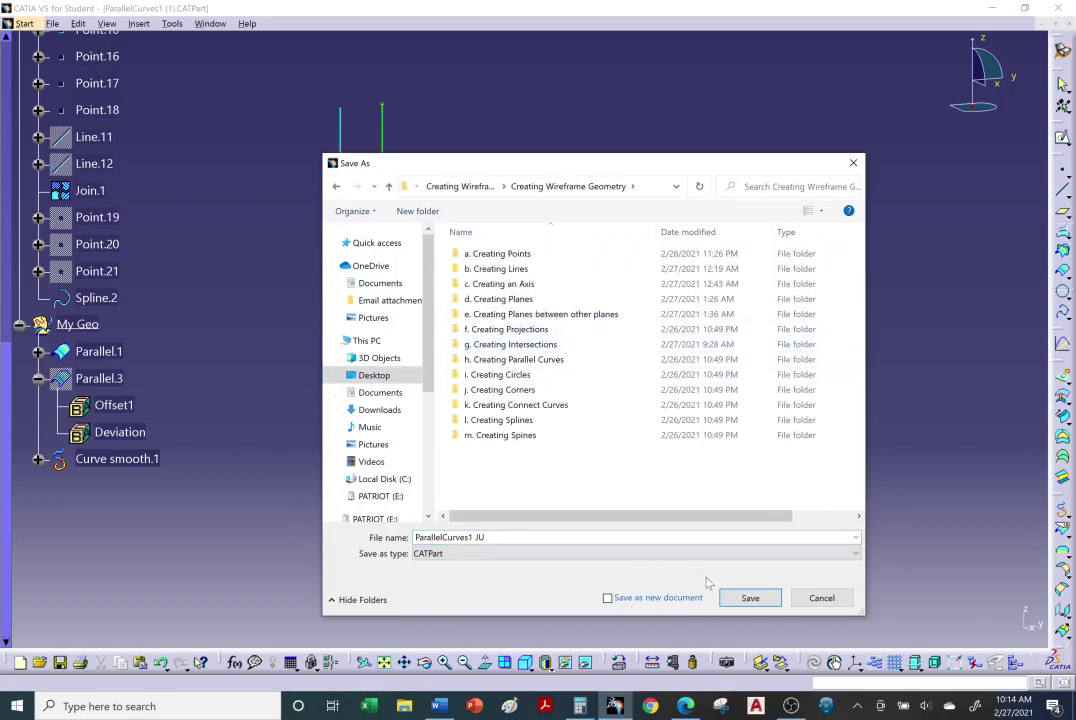
{"action": "double_click", "coordinate": [560, 359]}
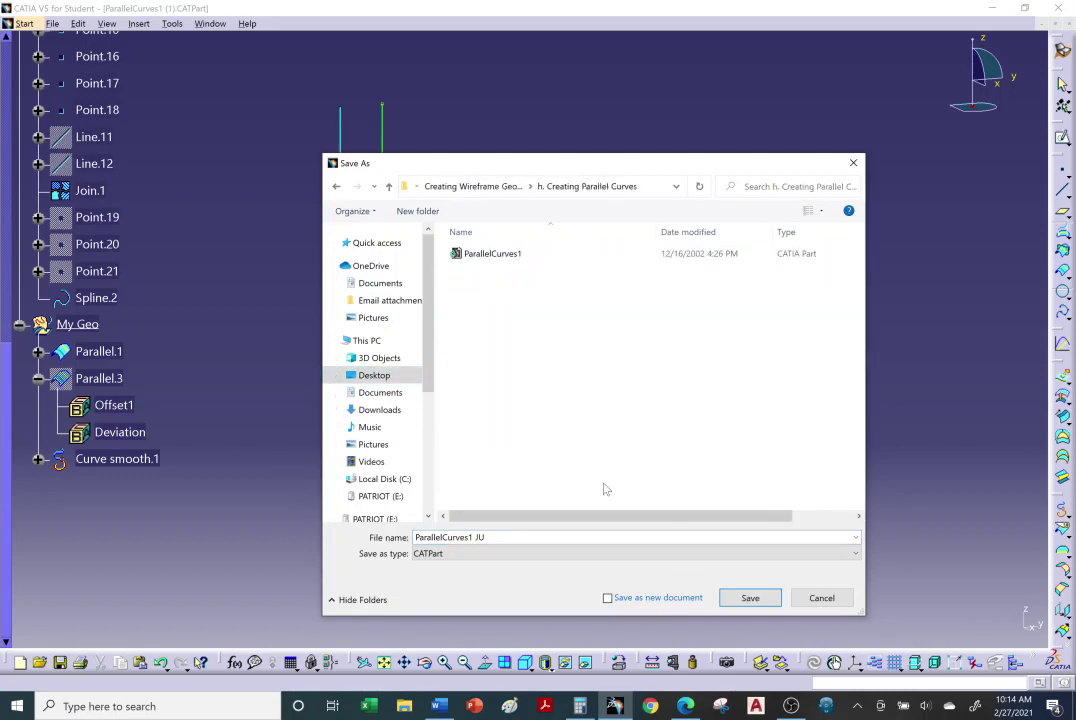
{"action": "left_click", "coordinate": [749, 600]}
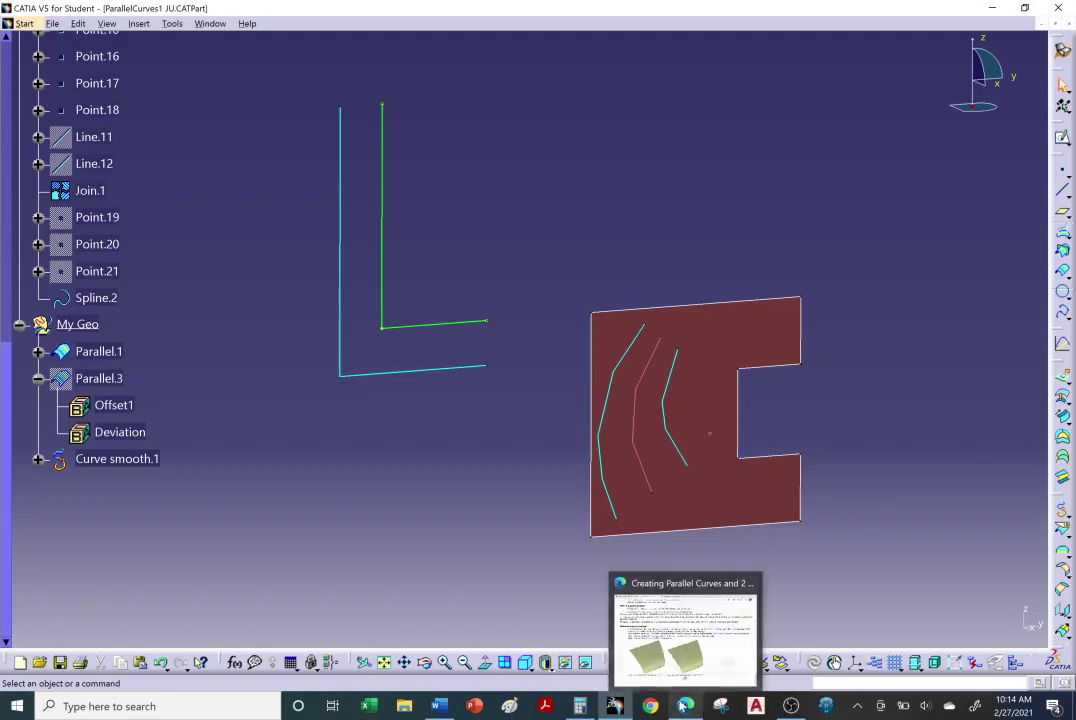
Switch to the browser and show the YouTube Studio channel content page.
{"action": "left_click", "coordinate": [685, 706]}
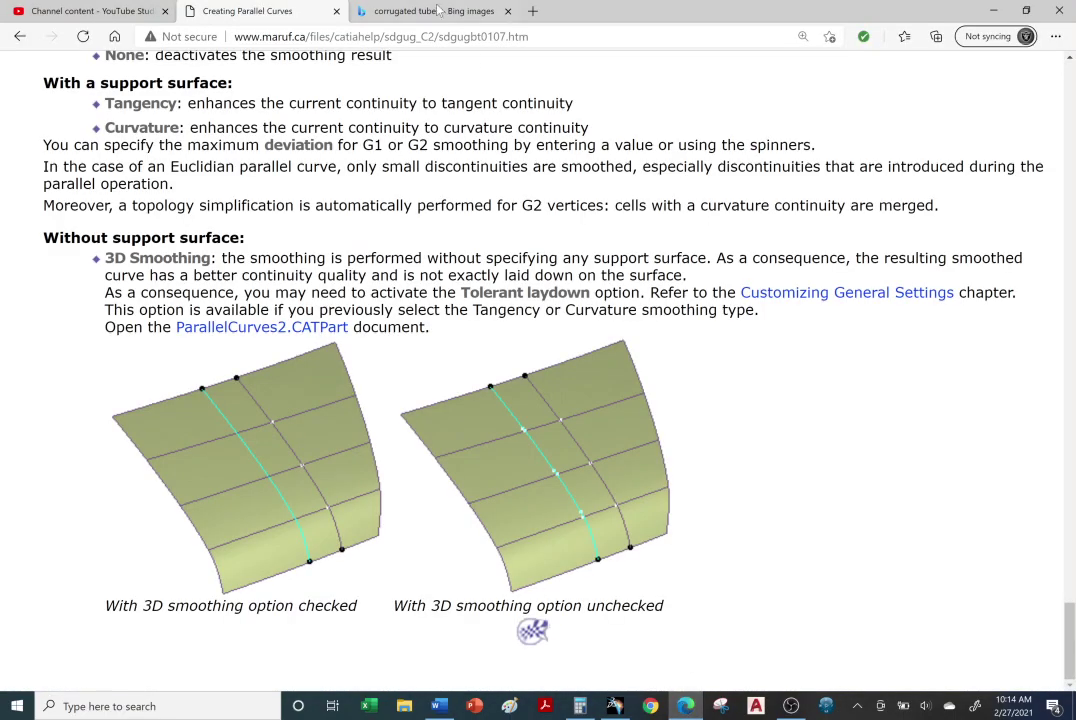
{"action": "left_click", "coordinate": [105, 11]}
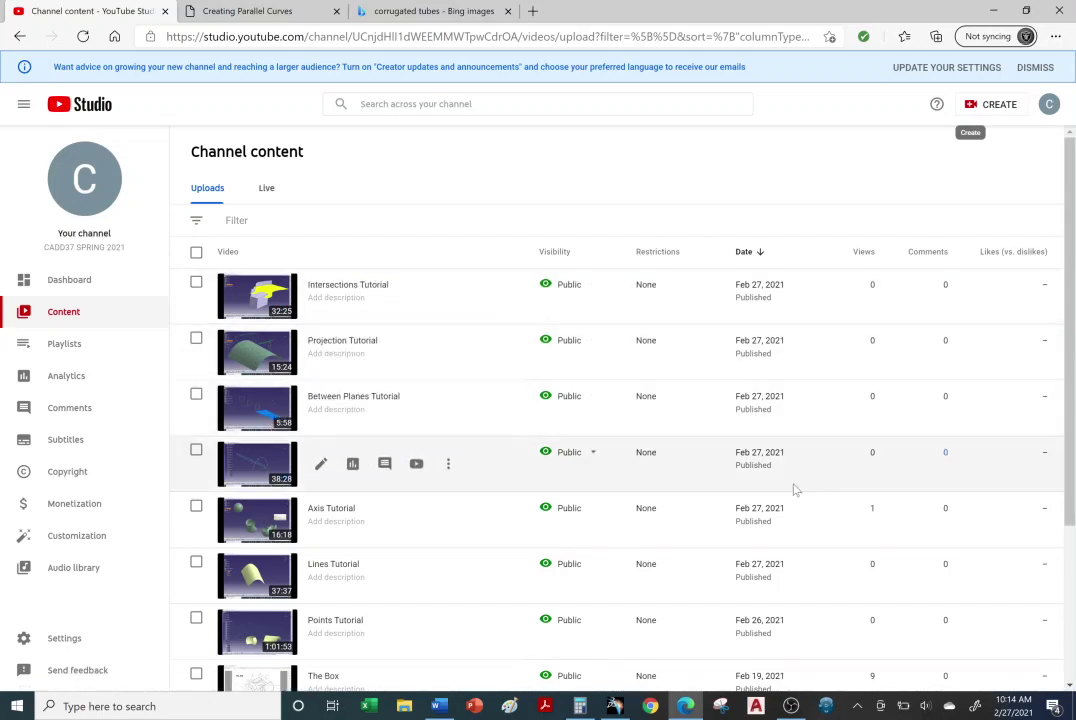
{"action": "right_click", "coordinate": [793, 707]}
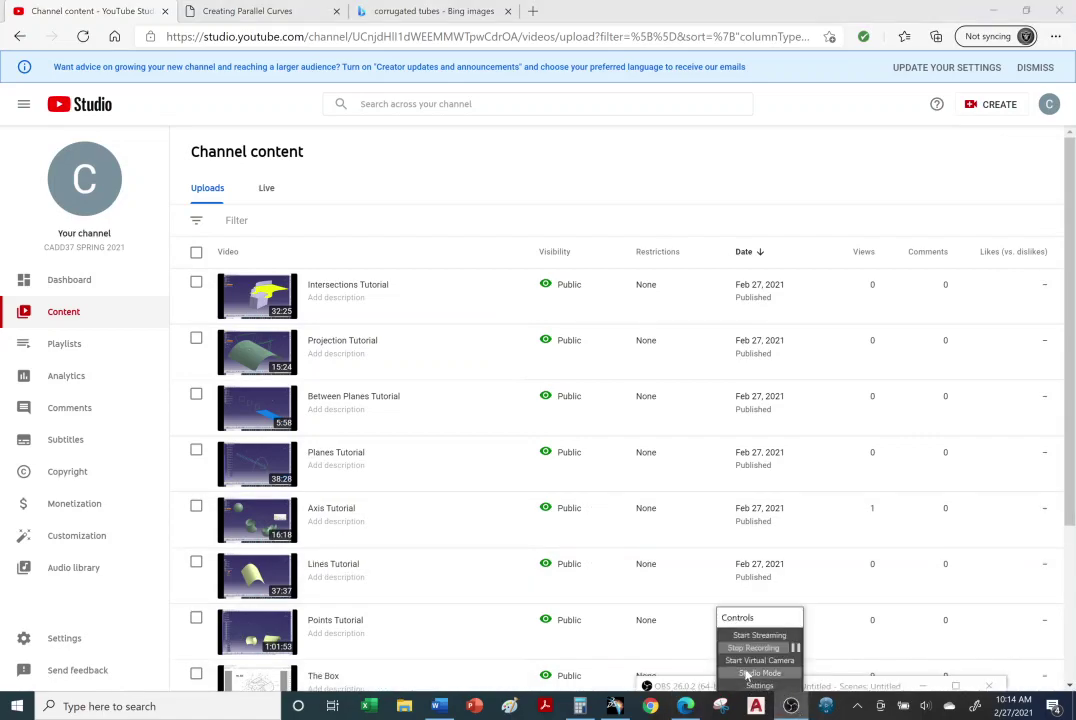